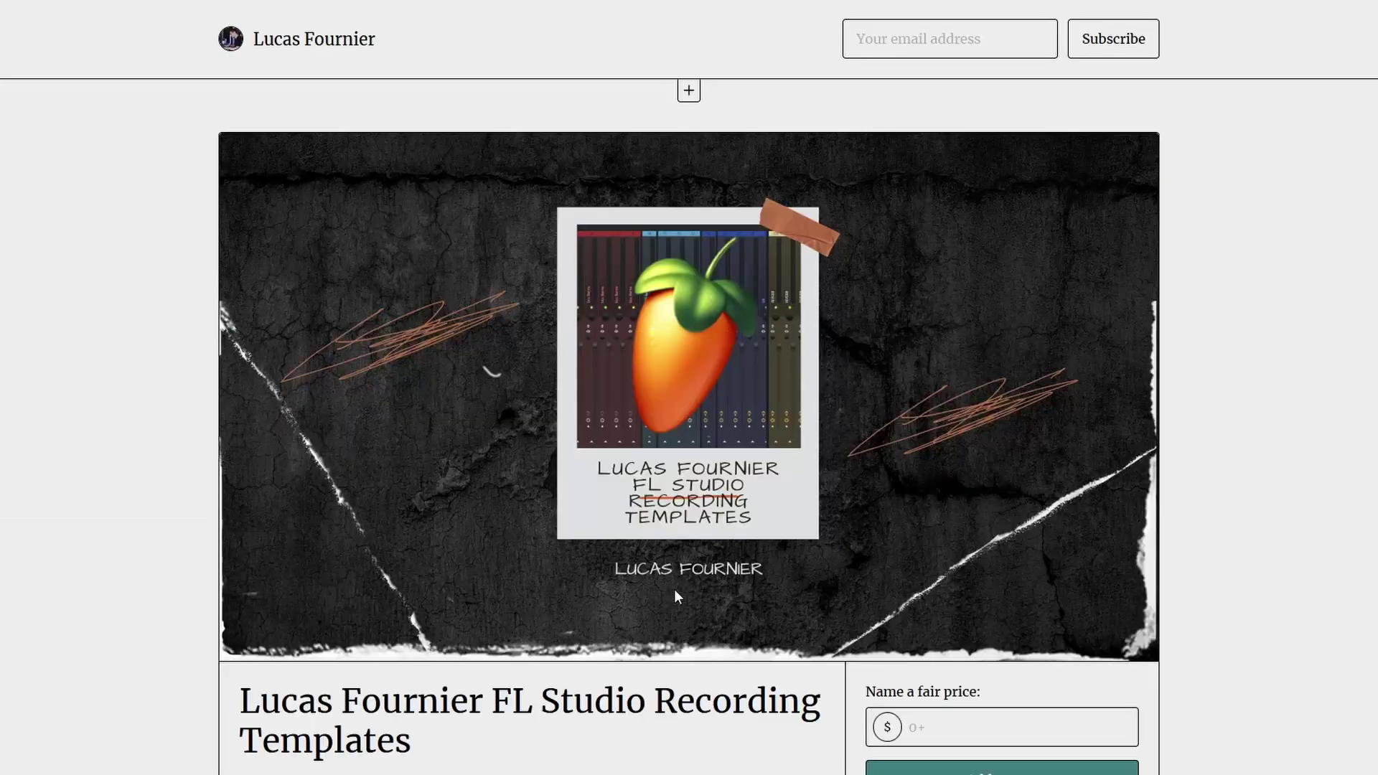
# Step: Open the FL Studio Recording Templates product page from the Resources products and review its pricing and description
pyautogui.scroll(-4, 675, 597)
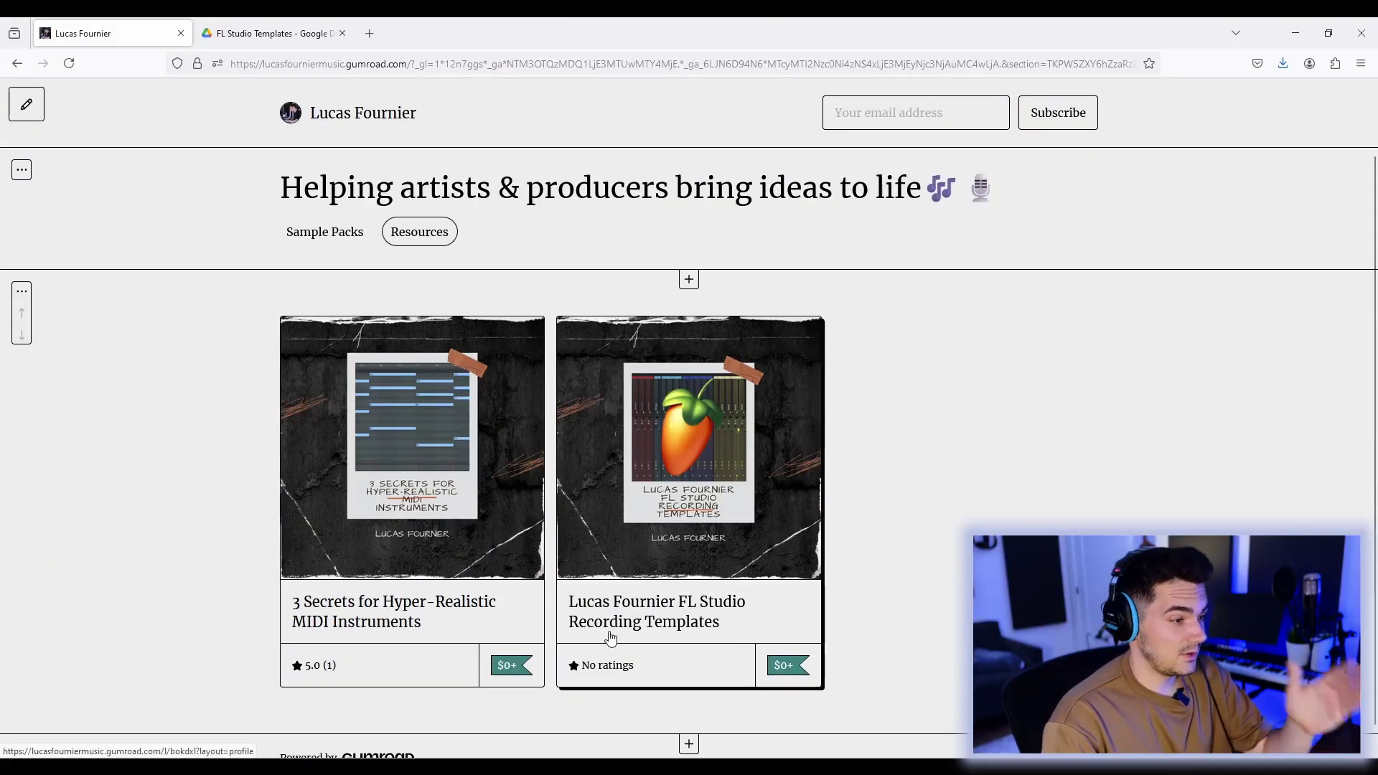
pyautogui.click(604, 633)
pyautogui.scroll(-3, 604, 635)
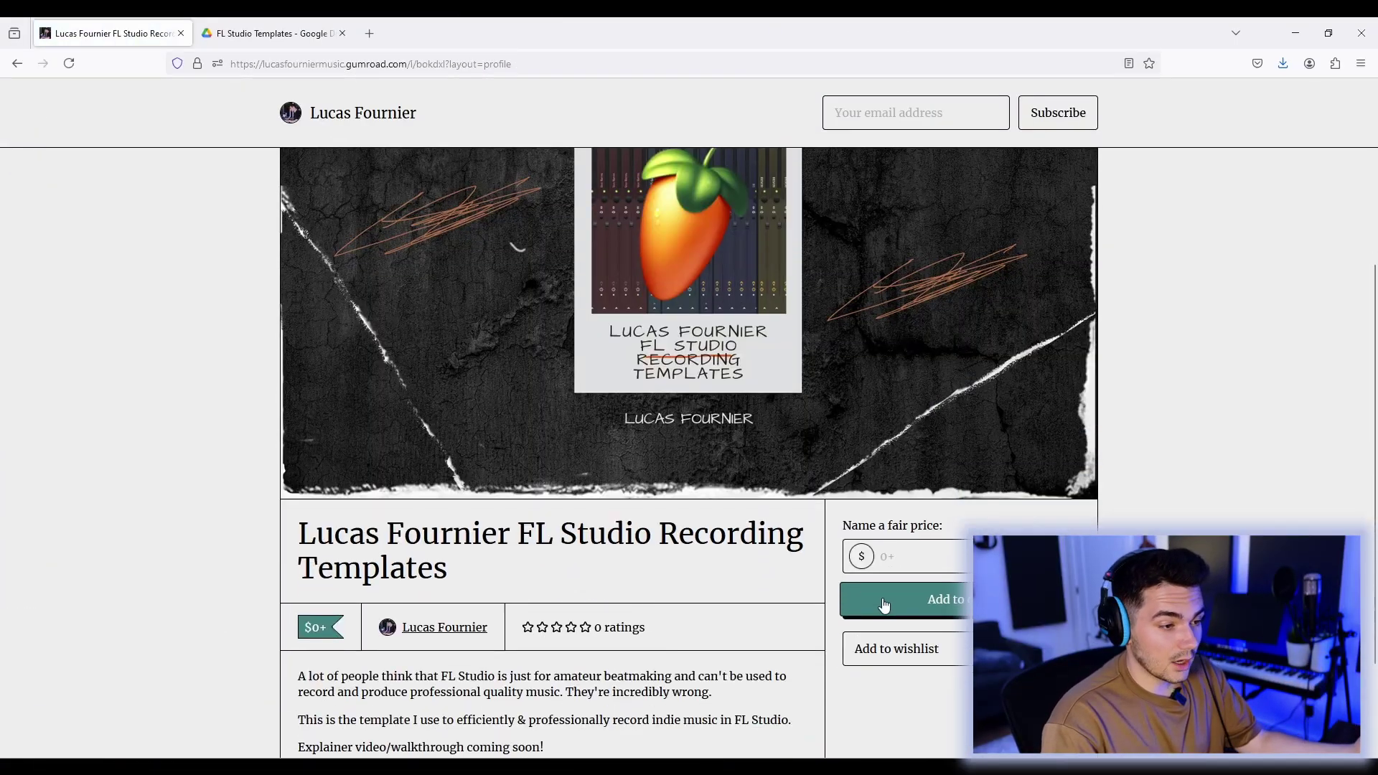
# Step: Download the first recording template from the FL Studio Templates Drive folder and open LF Recording Template VOX_GUIT_DR in FL Studio
pyautogui.click(284, 34)
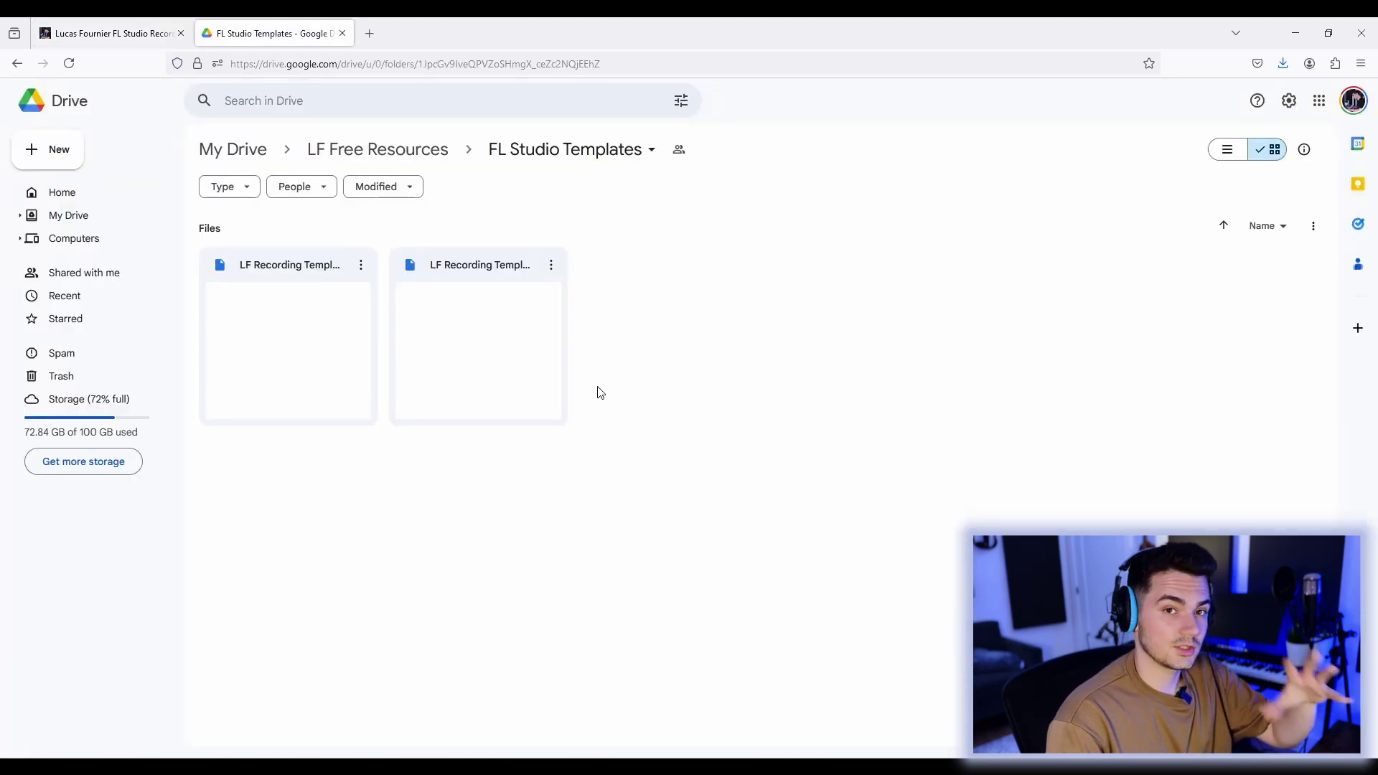
pyautogui.doubleClick(288, 291)
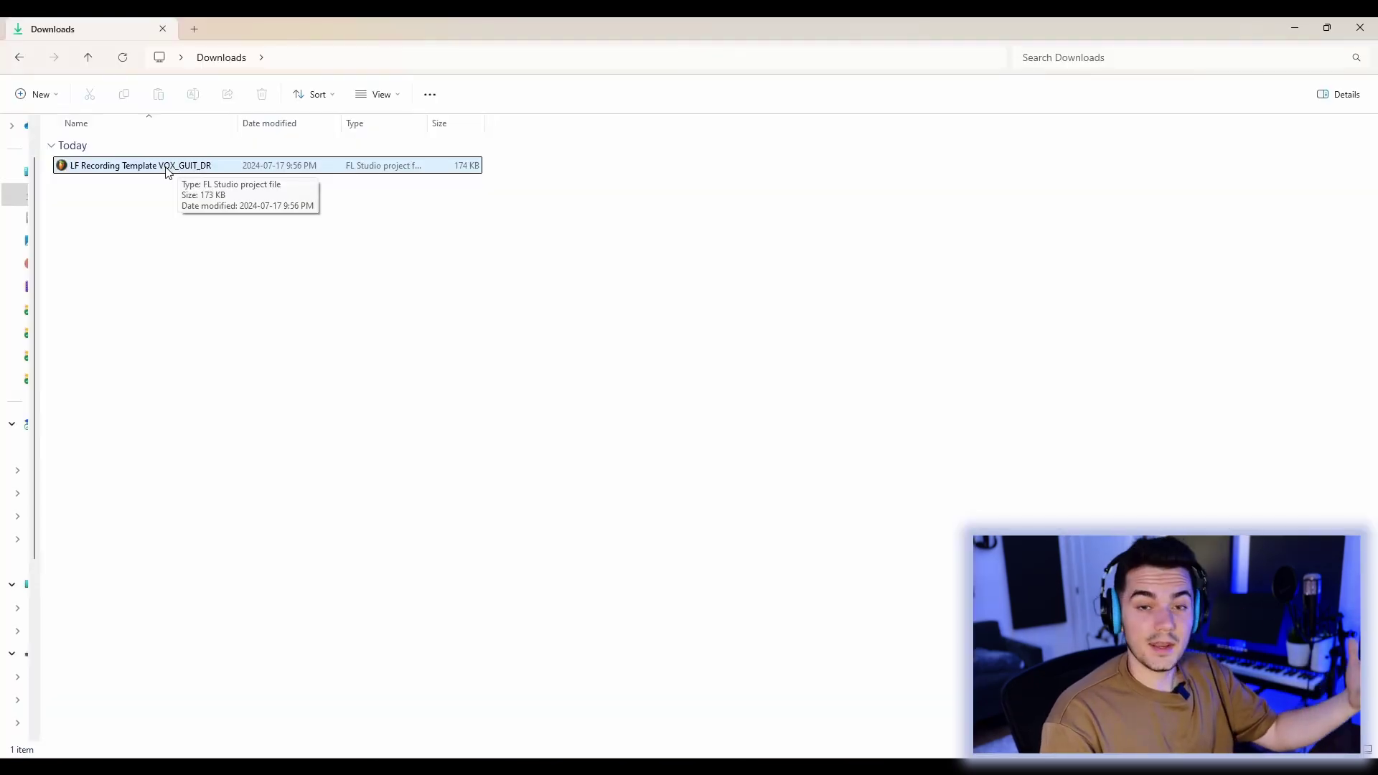
pyautogui.doubleClick(165, 166)
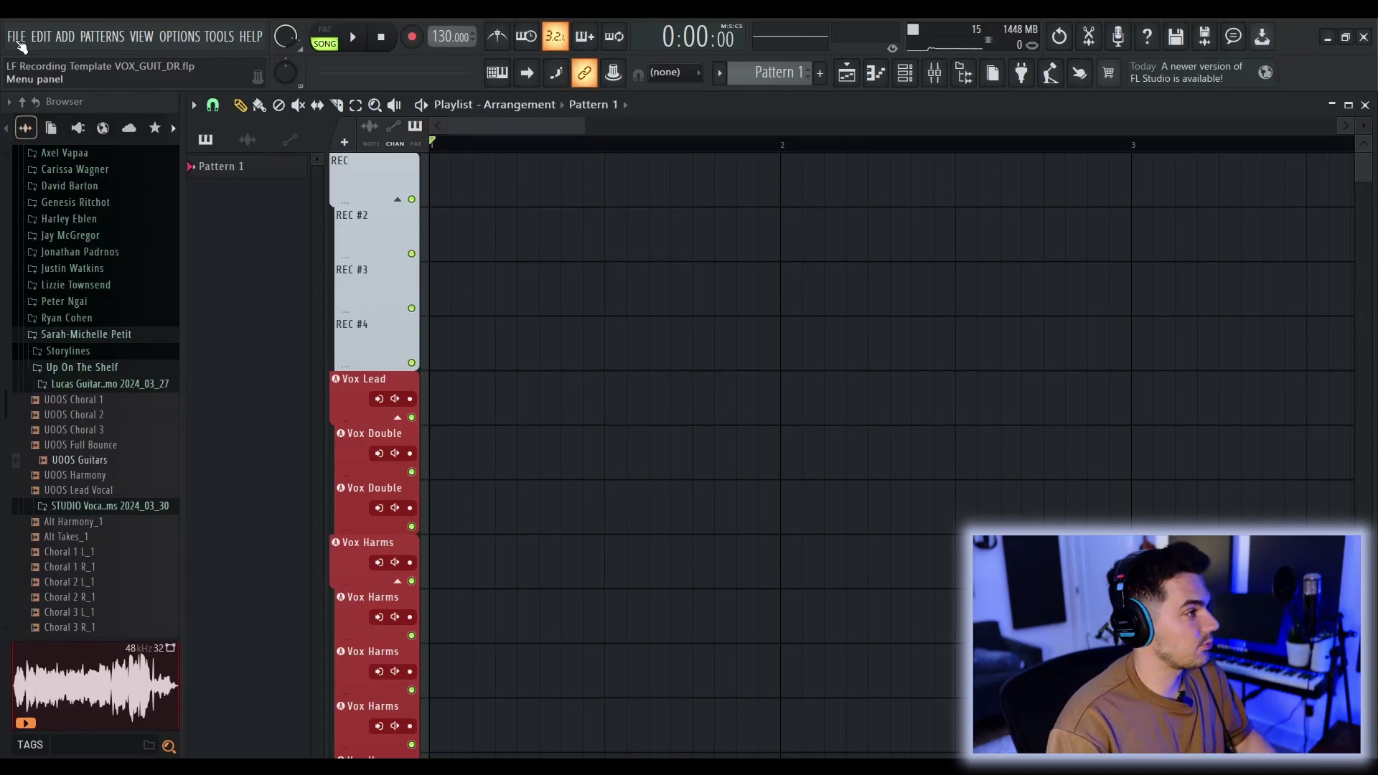
pyautogui.click(18, 37)
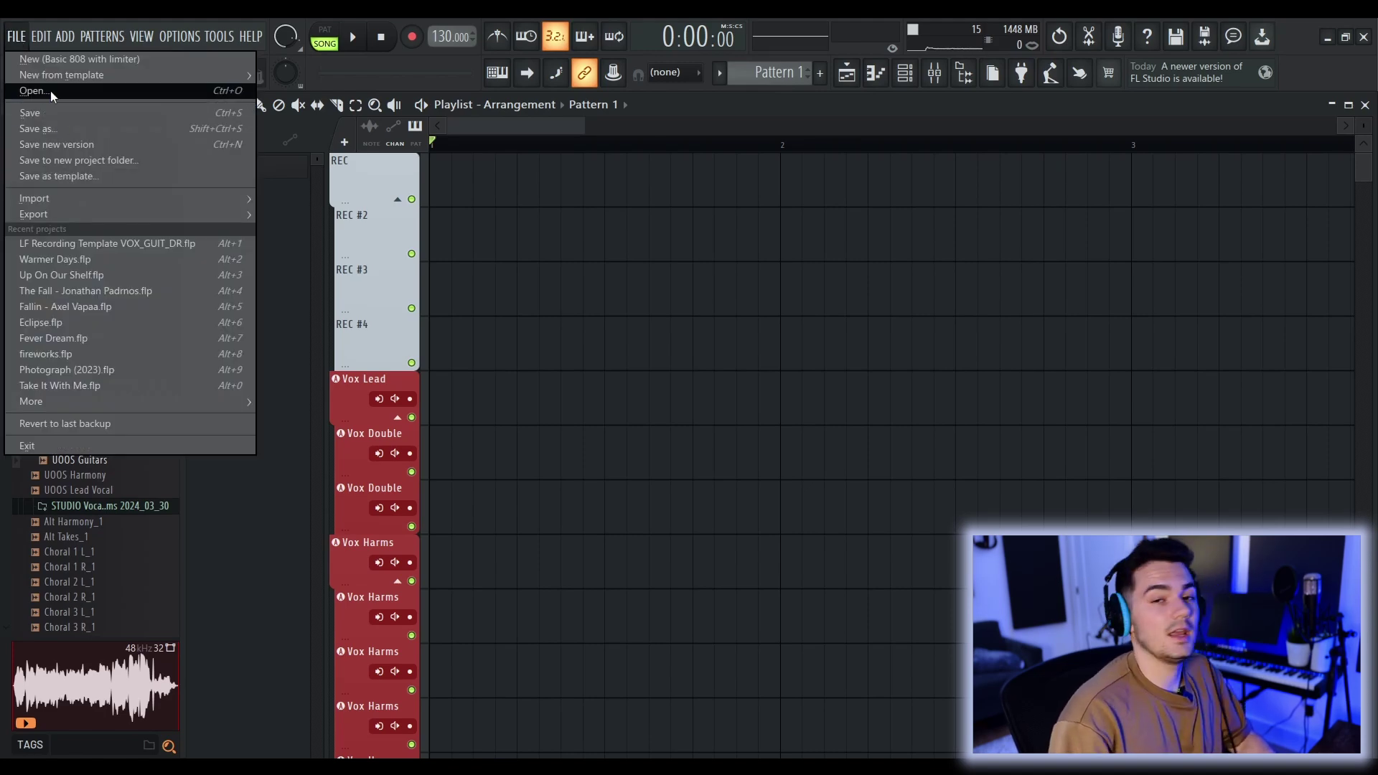
pyautogui.moveTo(102, 36)
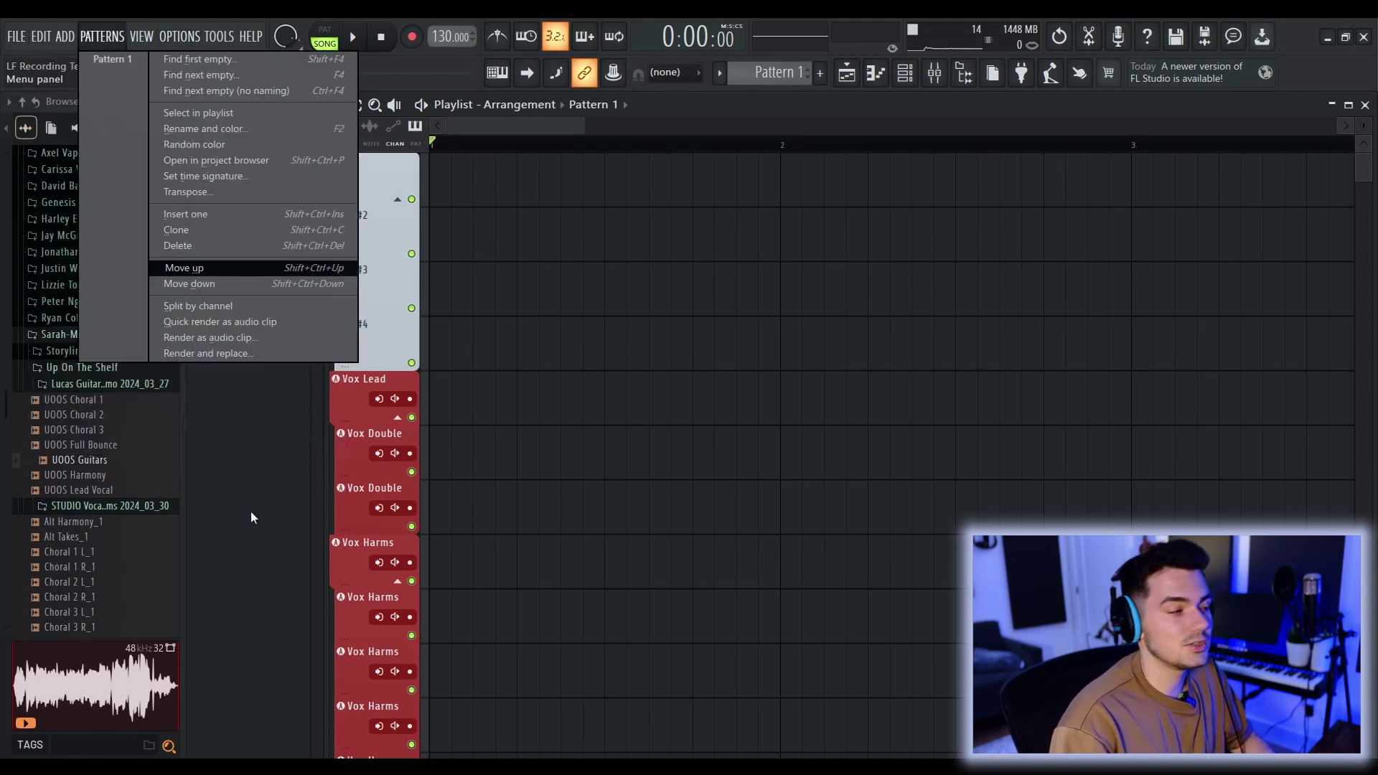
pyautogui.click(247, 541)
# Step: Review the playlist tracks down to the Inst group, and inspect the REC and Metronome tracks in the mixer
pyautogui.scroll(-8, 496, 449)
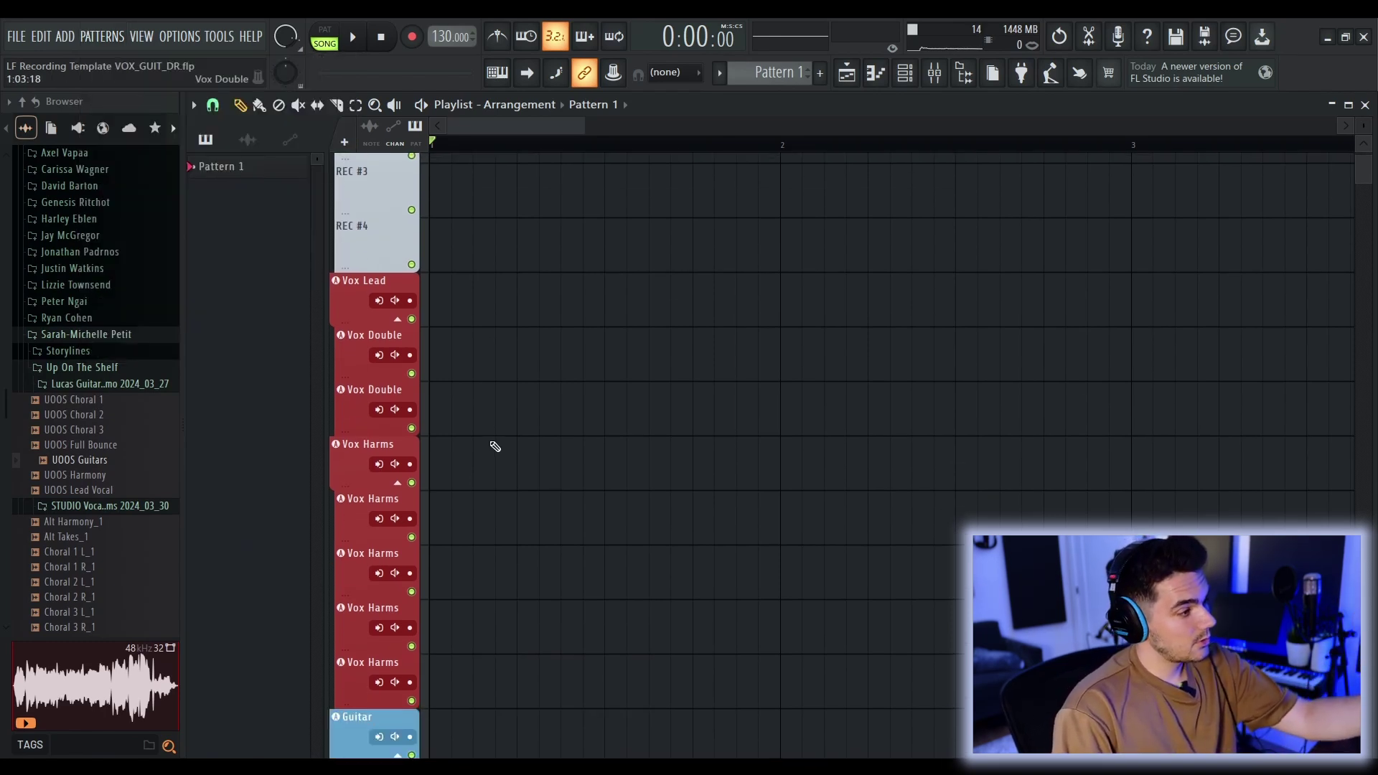
pyautogui.scroll(-8, 495, 445)
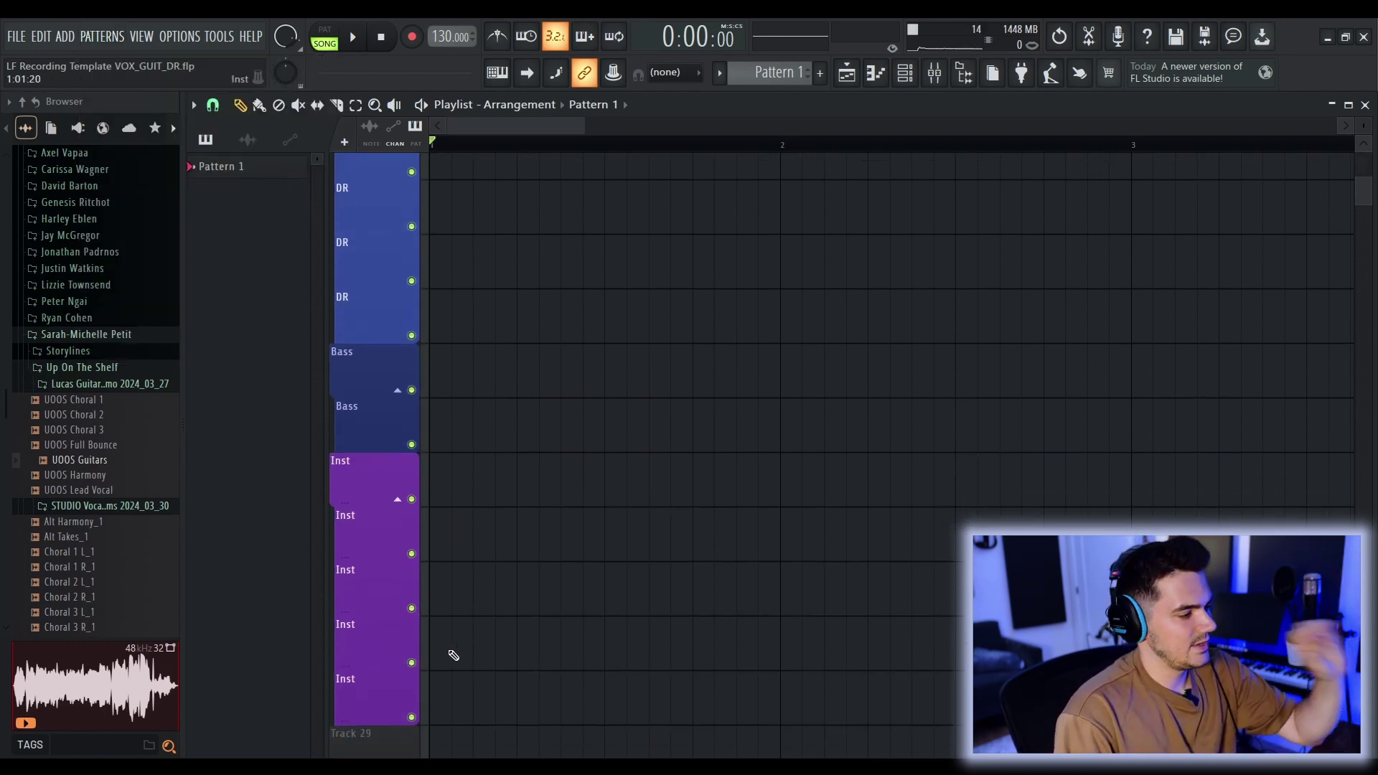
pyautogui.press('F9')
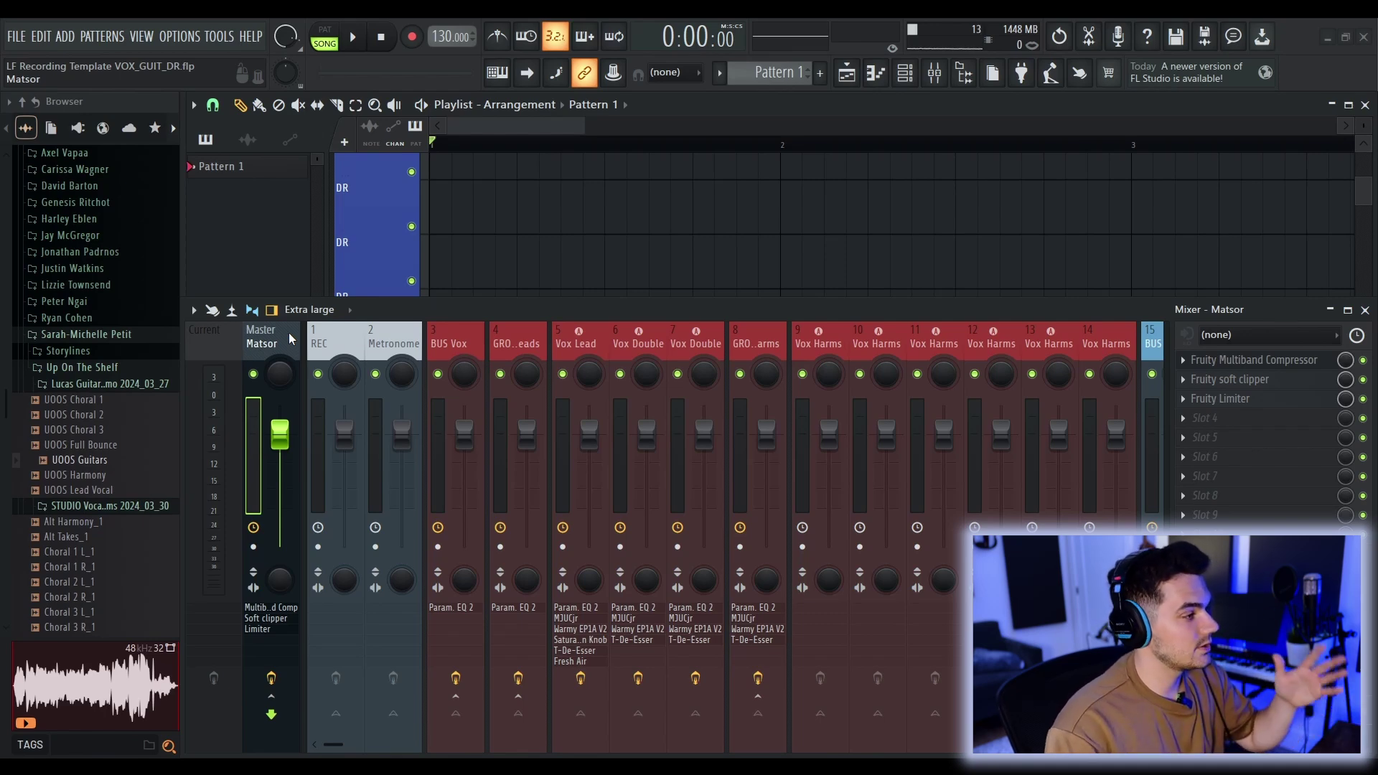
pyautogui.click(349, 337)
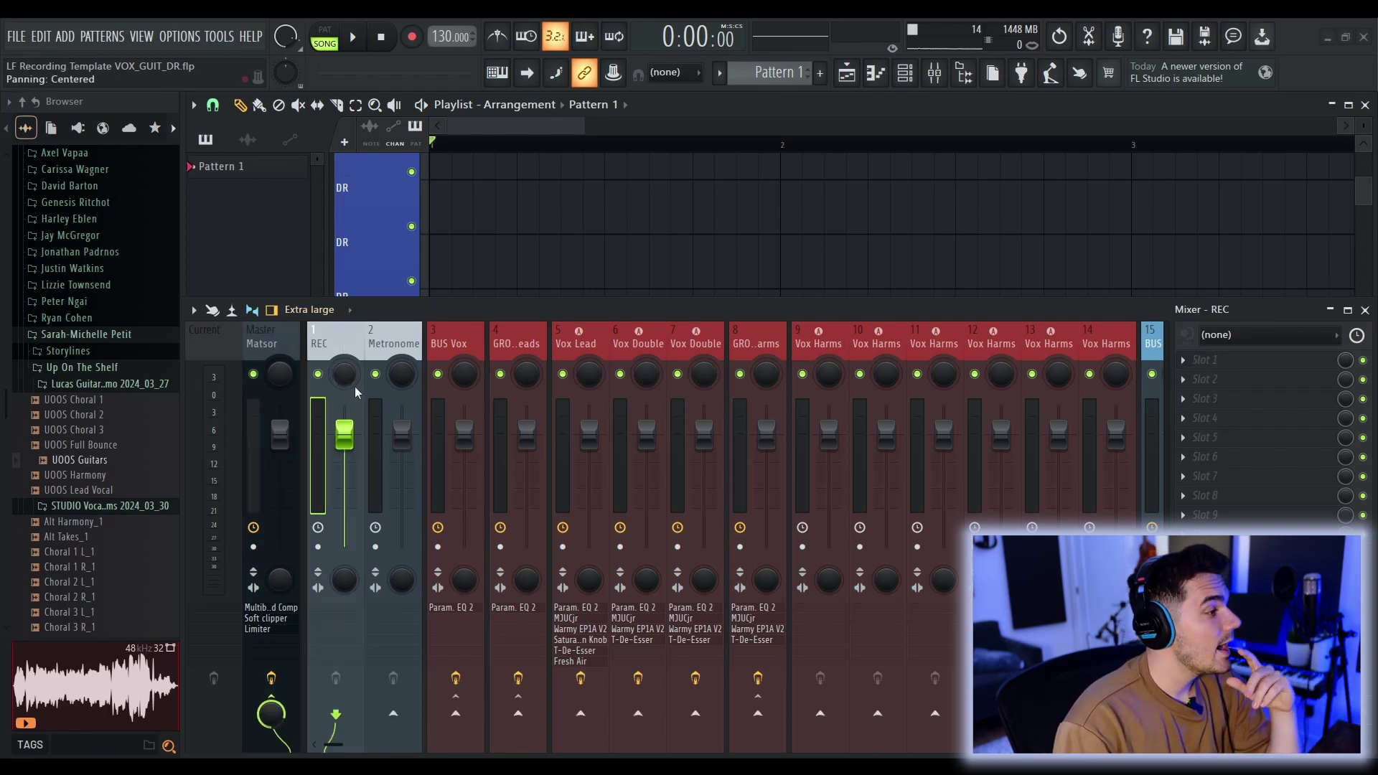
pyautogui.click(388, 348)
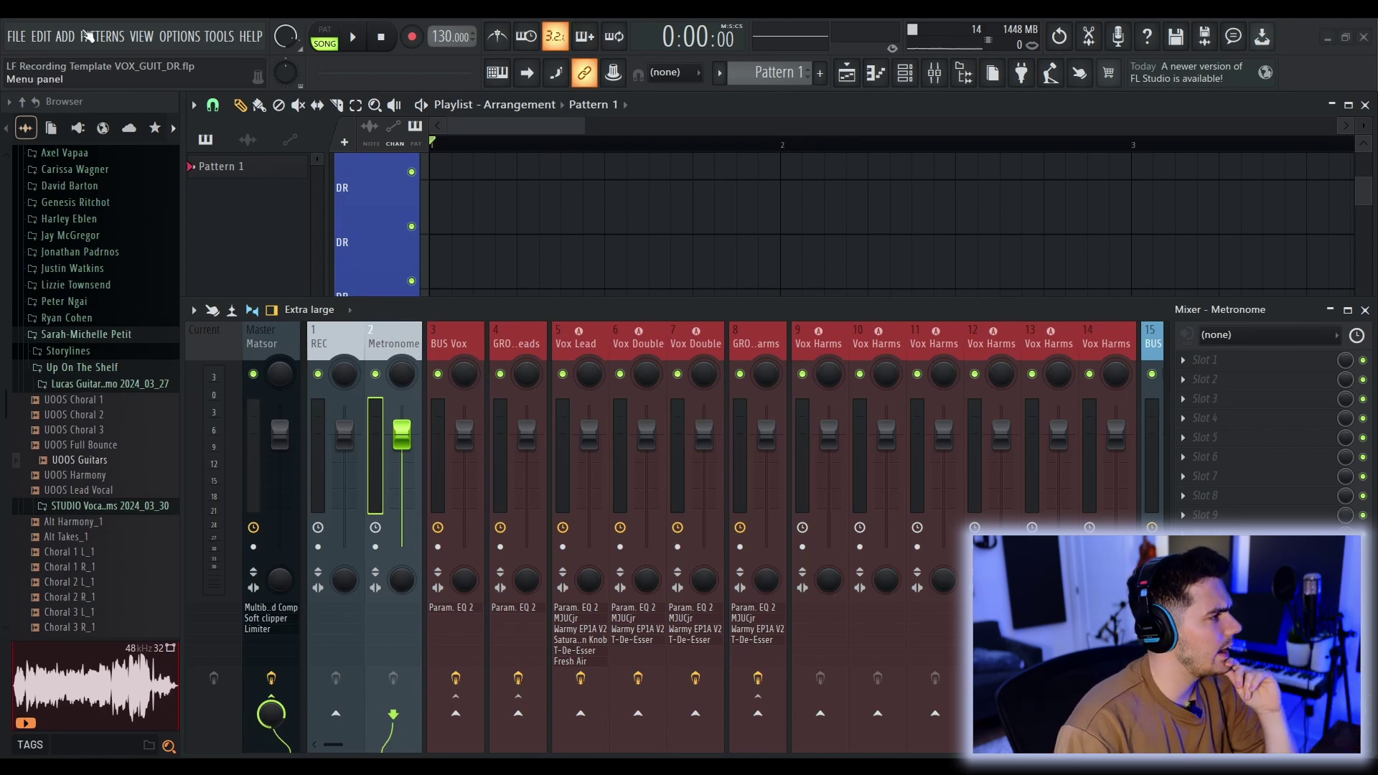
# Step: Check the browser preview and metronome track assignments in the audio settings, and close the settings
pyautogui.click(179, 42)
pyautogui.click(186, 89)
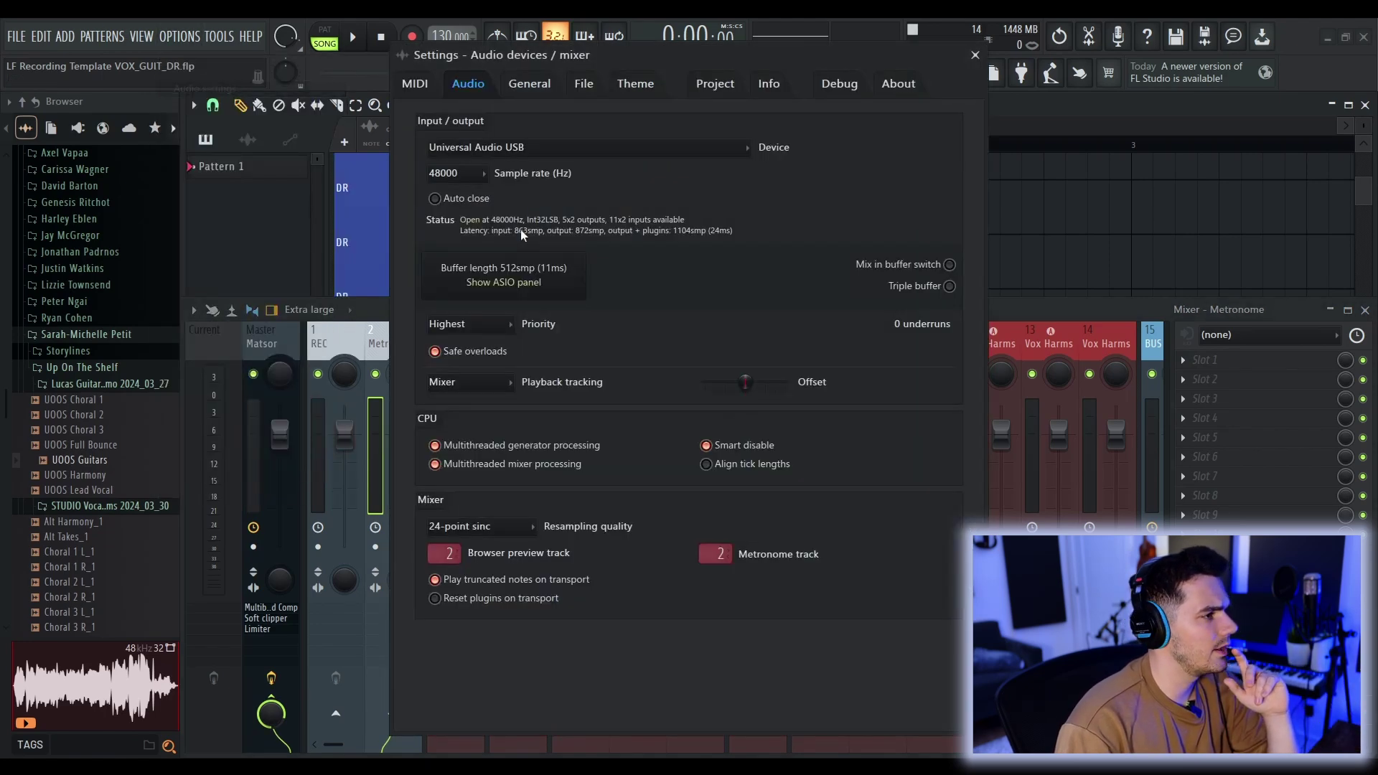
pyautogui.click(414, 87)
pyautogui.click(466, 84)
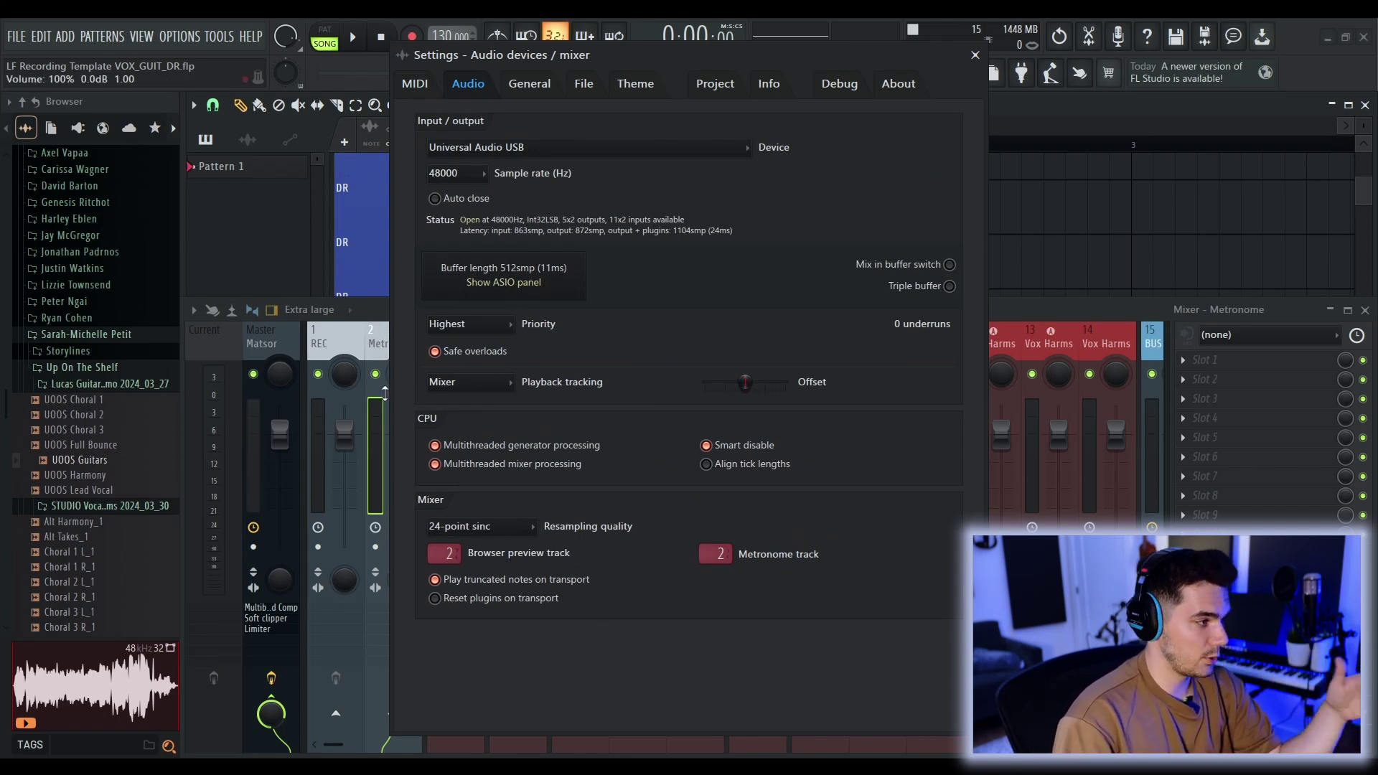
pyautogui.click(974, 55)
# Step: Review the mixer's vocal, guitar, drum, bass and instrument tracks, and select the GROUP Vox Harms track
pyautogui.moveTo(453, 339); pyautogui.dragTo(857, 339)
pyautogui.scroll(-5, 642, 330)
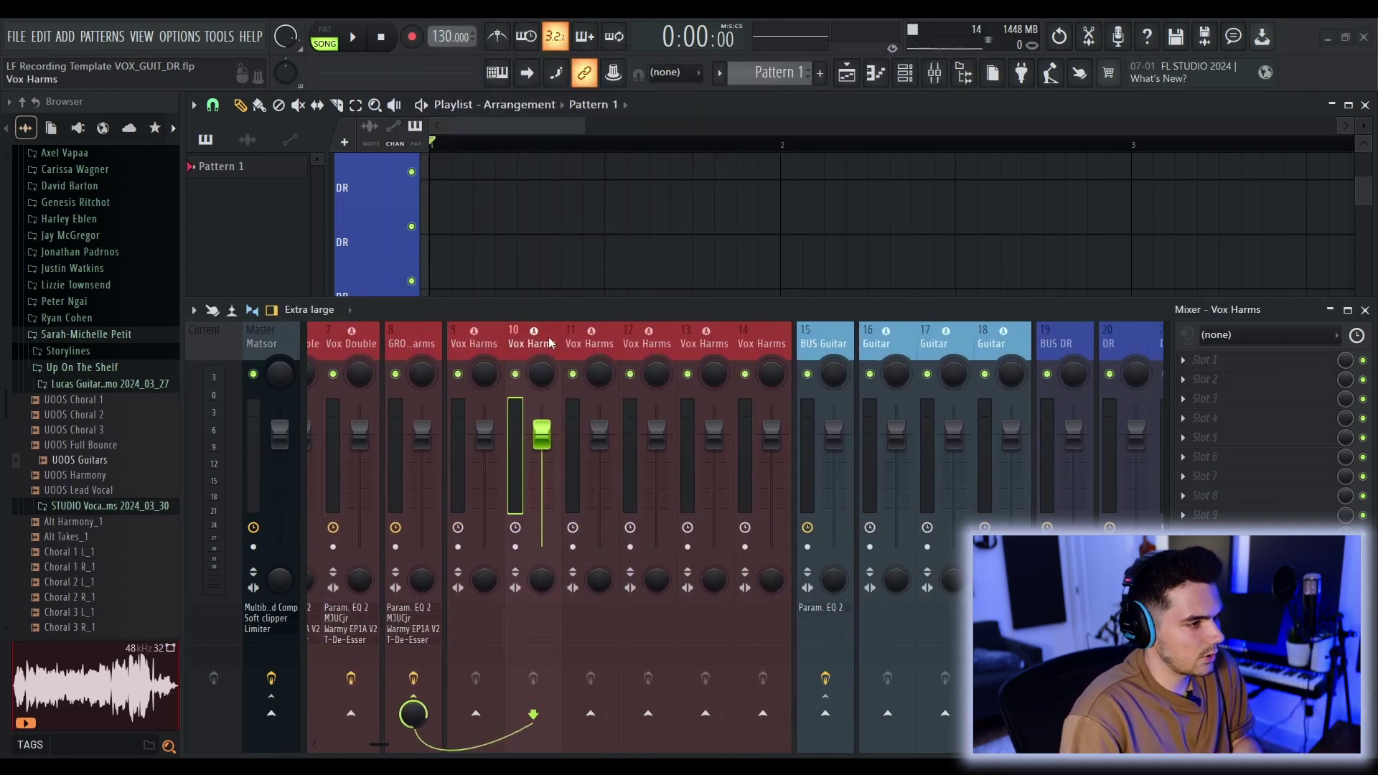
pyautogui.scroll(-1, 642, 330)
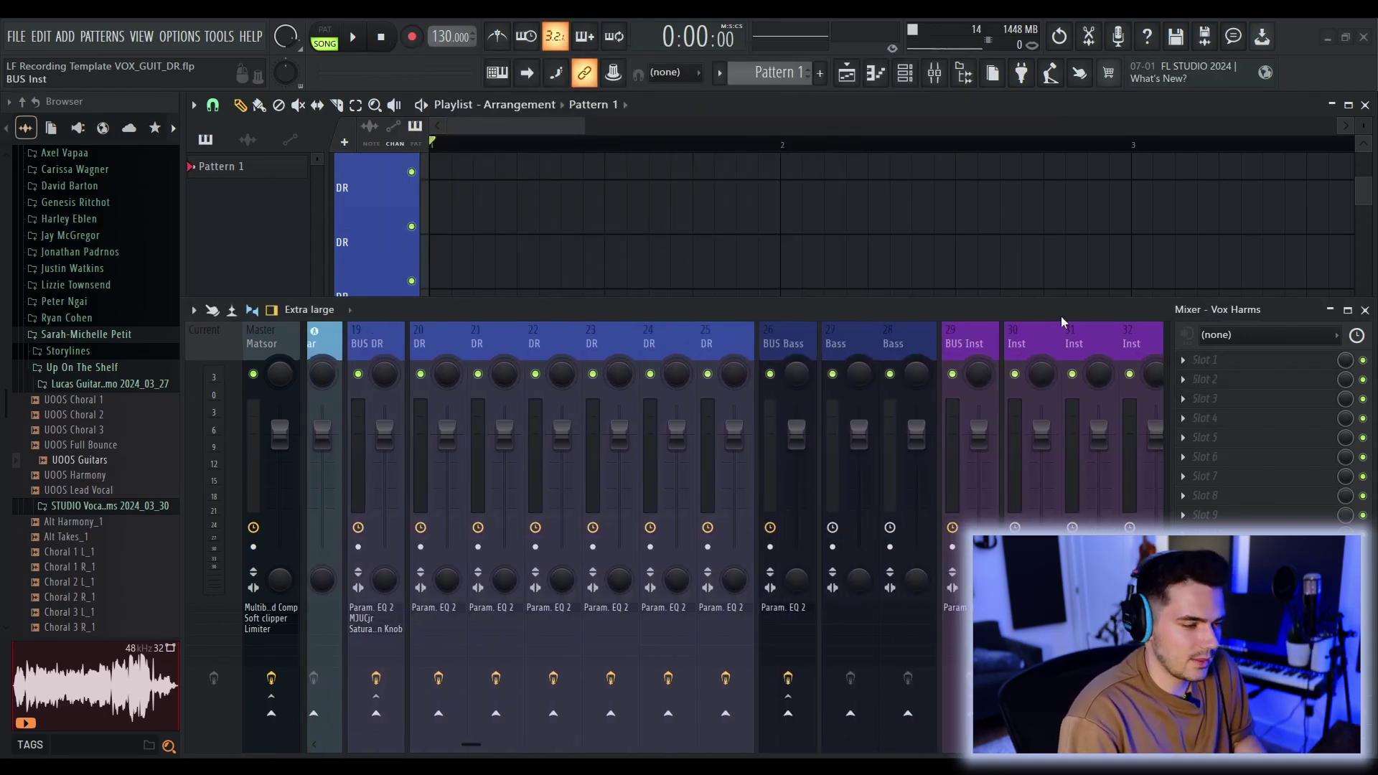
pyautogui.scroll(6, 744, 346)
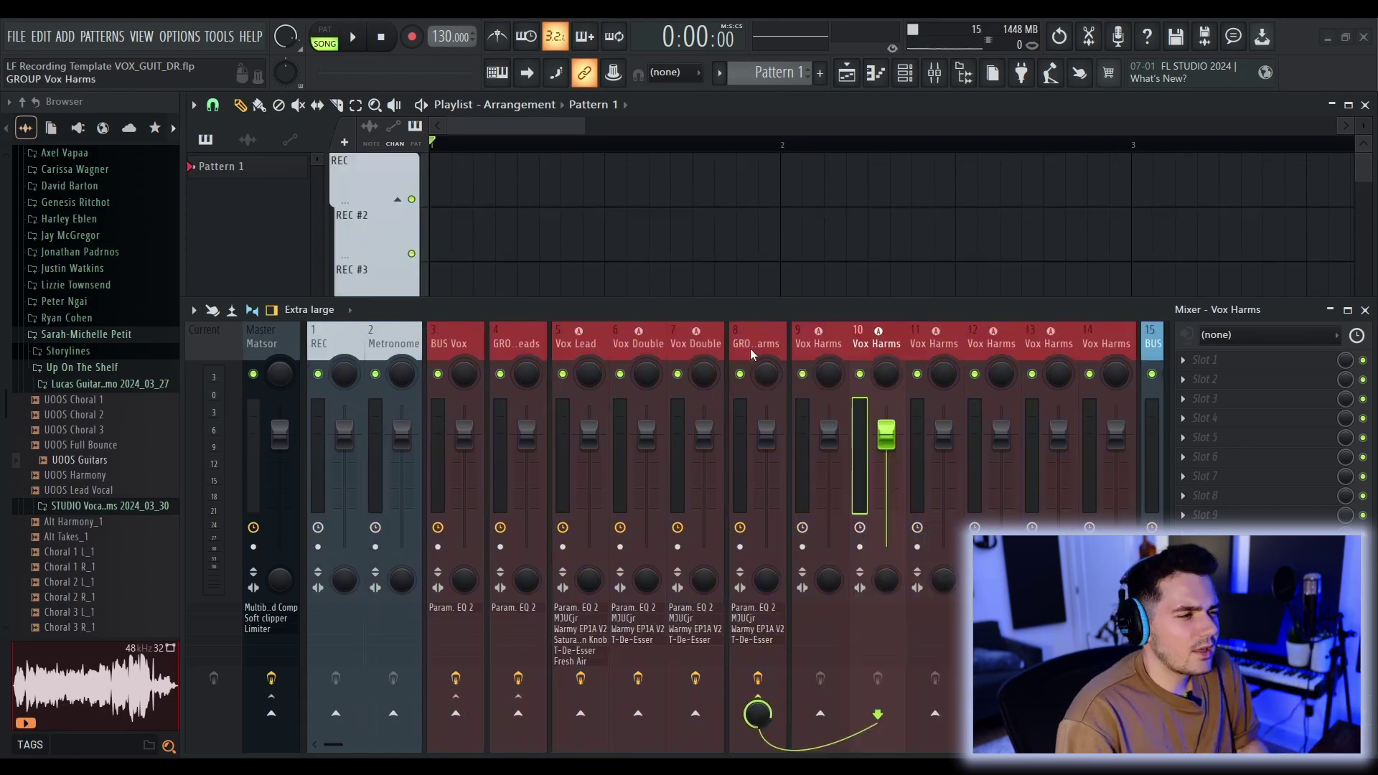
pyautogui.click(743, 346)
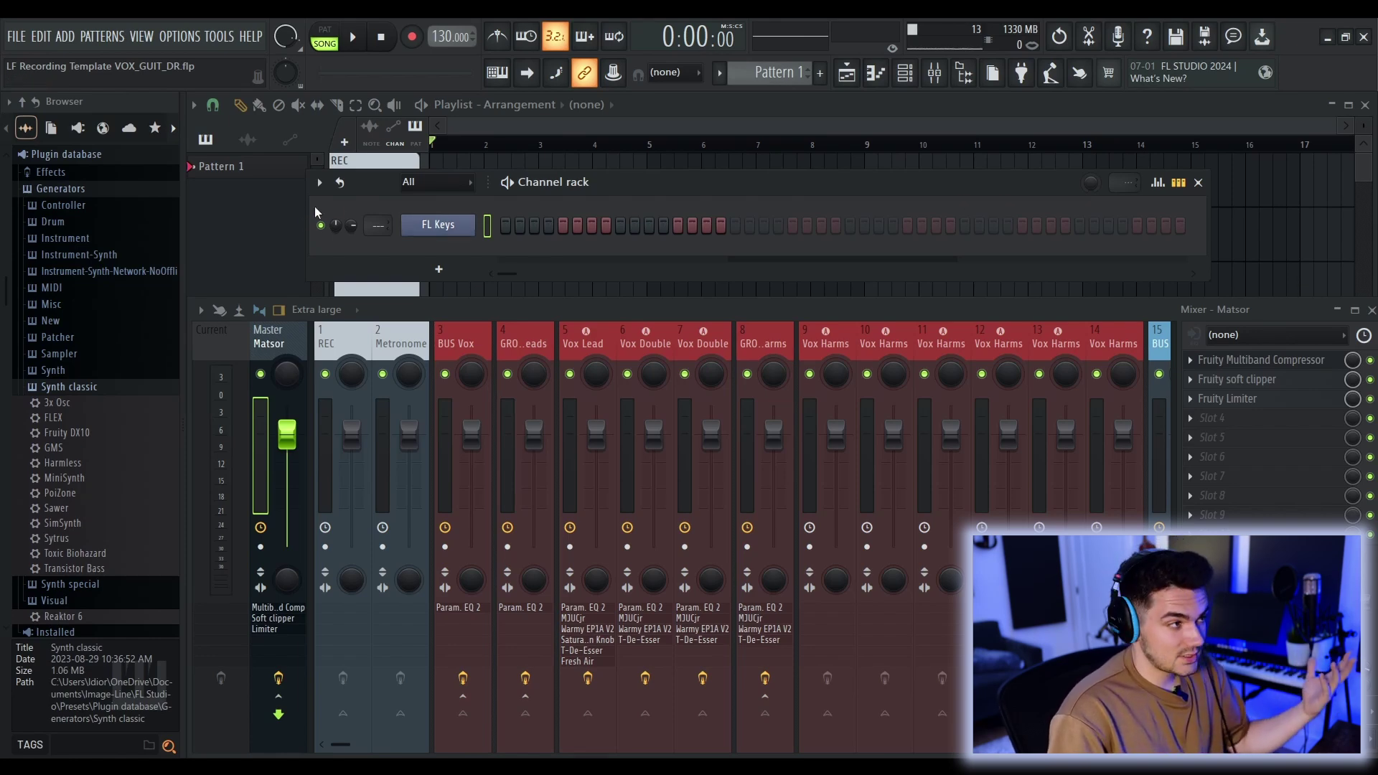
# Step: Inspect the FL Keys instrument and the mixer's tracks through to the Inst group, and close the channel rack
pyautogui.click(439, 225)
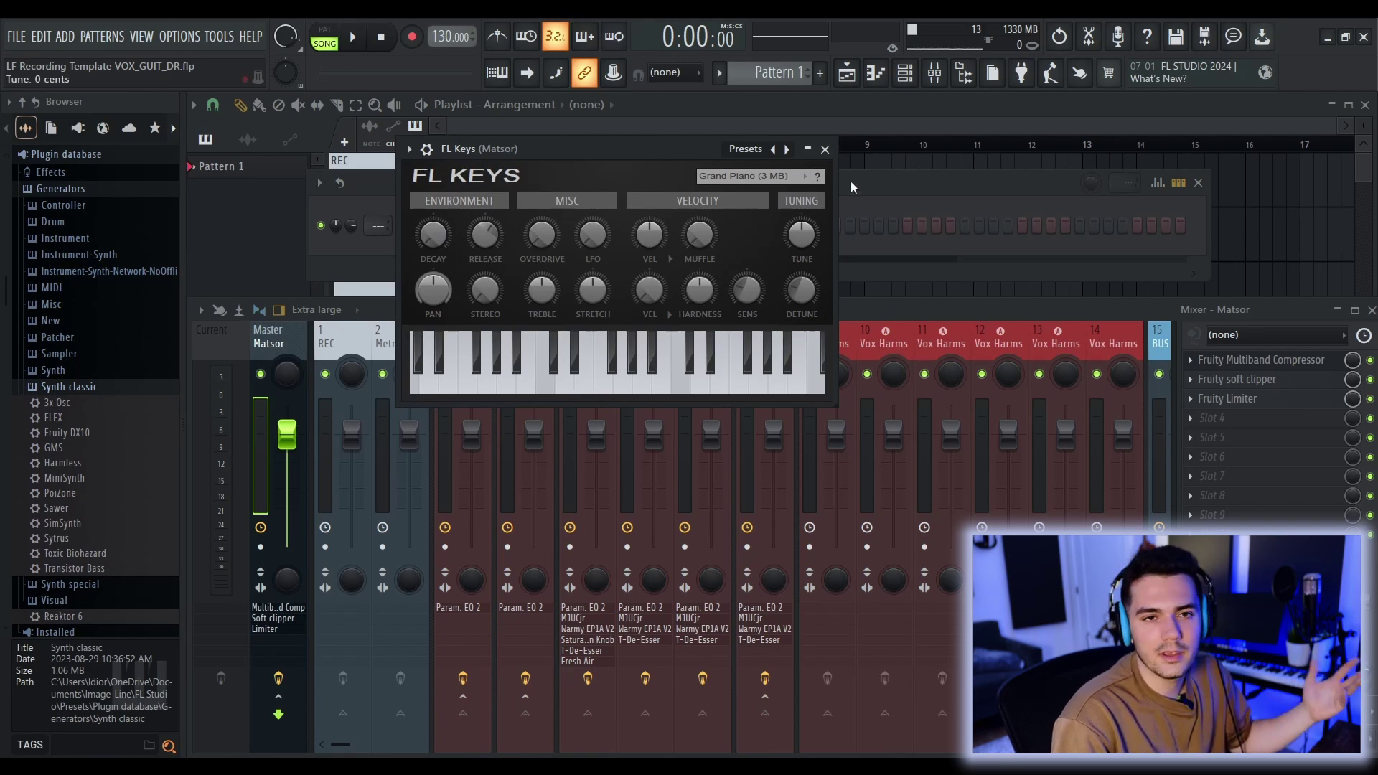
pyautogui.click(825, 148)
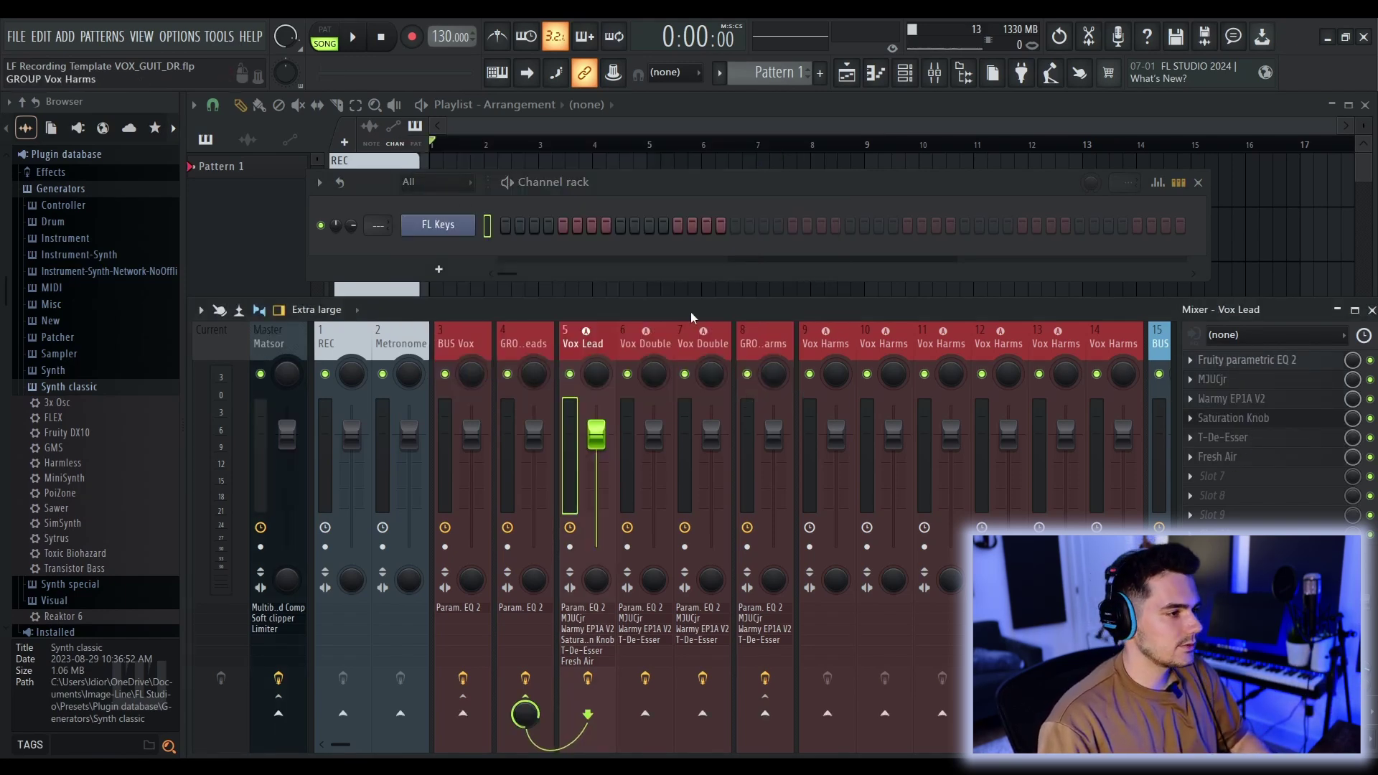
pyautogui.scroll(-5, 585, 337)
pyautogui.scroll(-4, 585, 337)
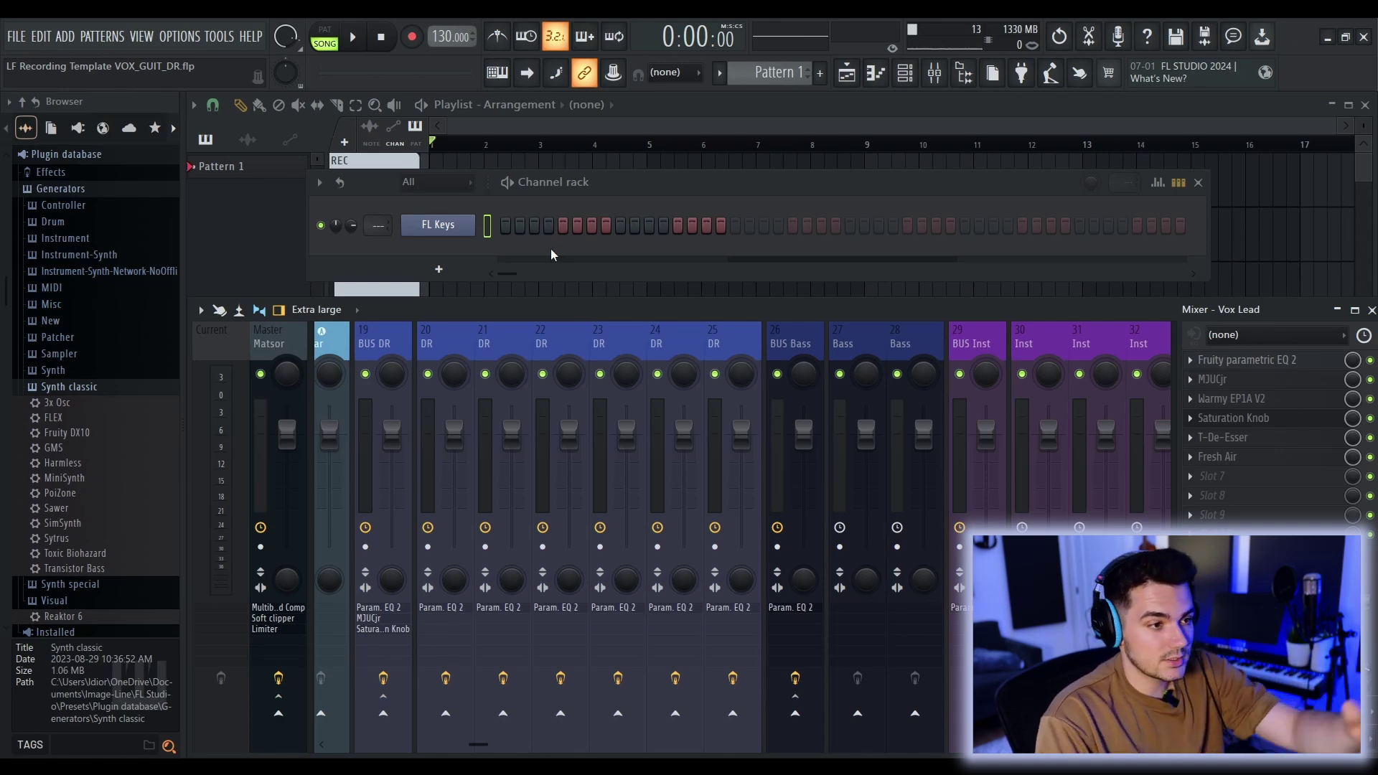
pyautogui.scroll(-3, 1004, 339)
pyautogui.moveTo(877, 349); pyautogui.dragTo(995, 323)
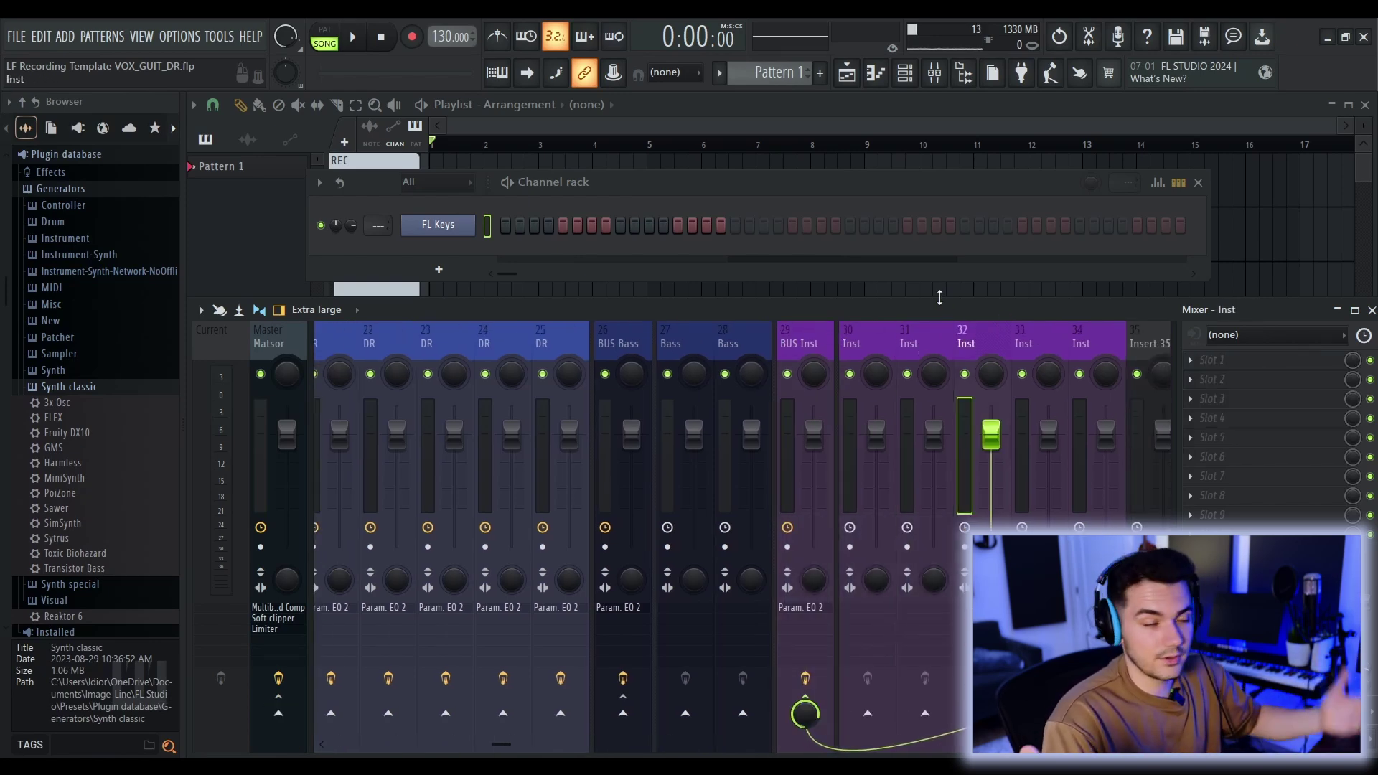
pyautogui.click(1198, 183)
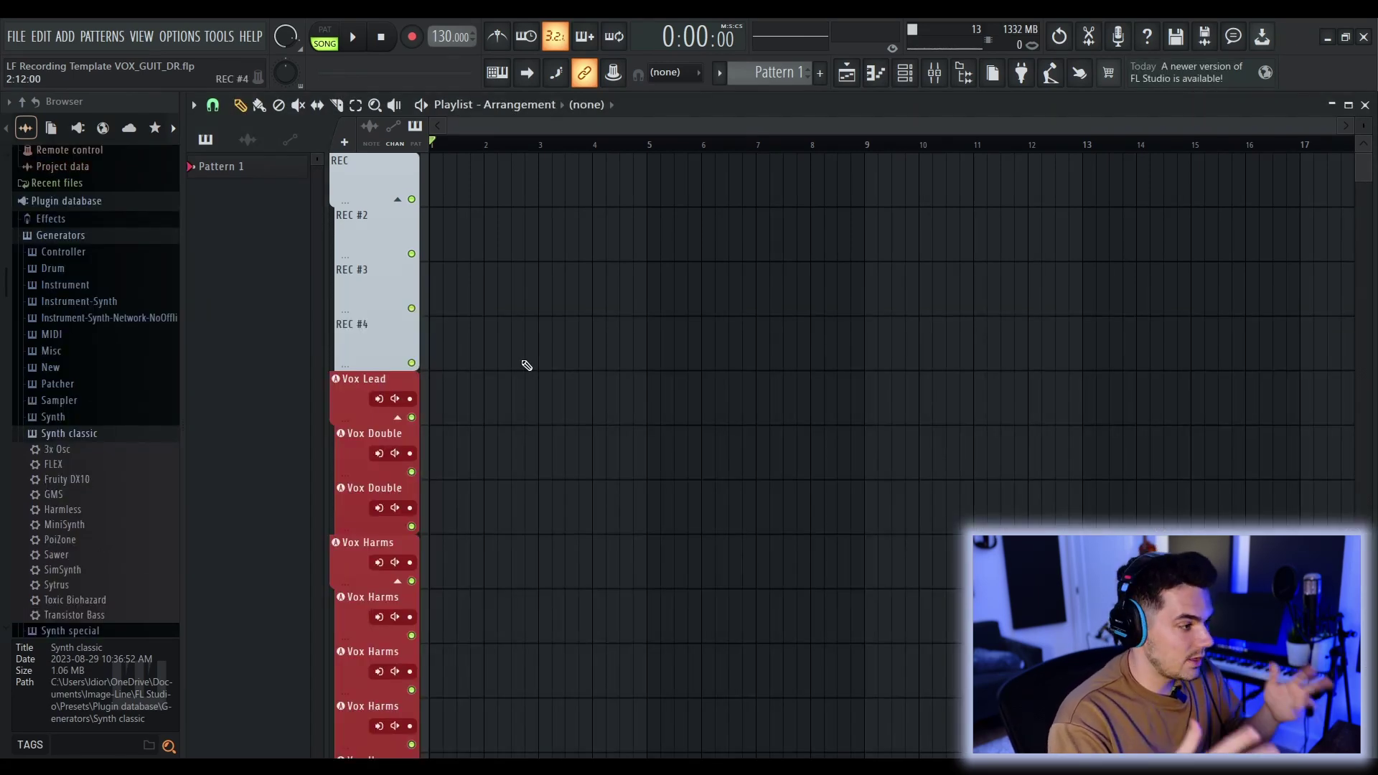
# Step: Examine the audio track routing choices for the REC playlist track and leave its track mode as it is
pyautogui.scroll(-3, 502, 359)
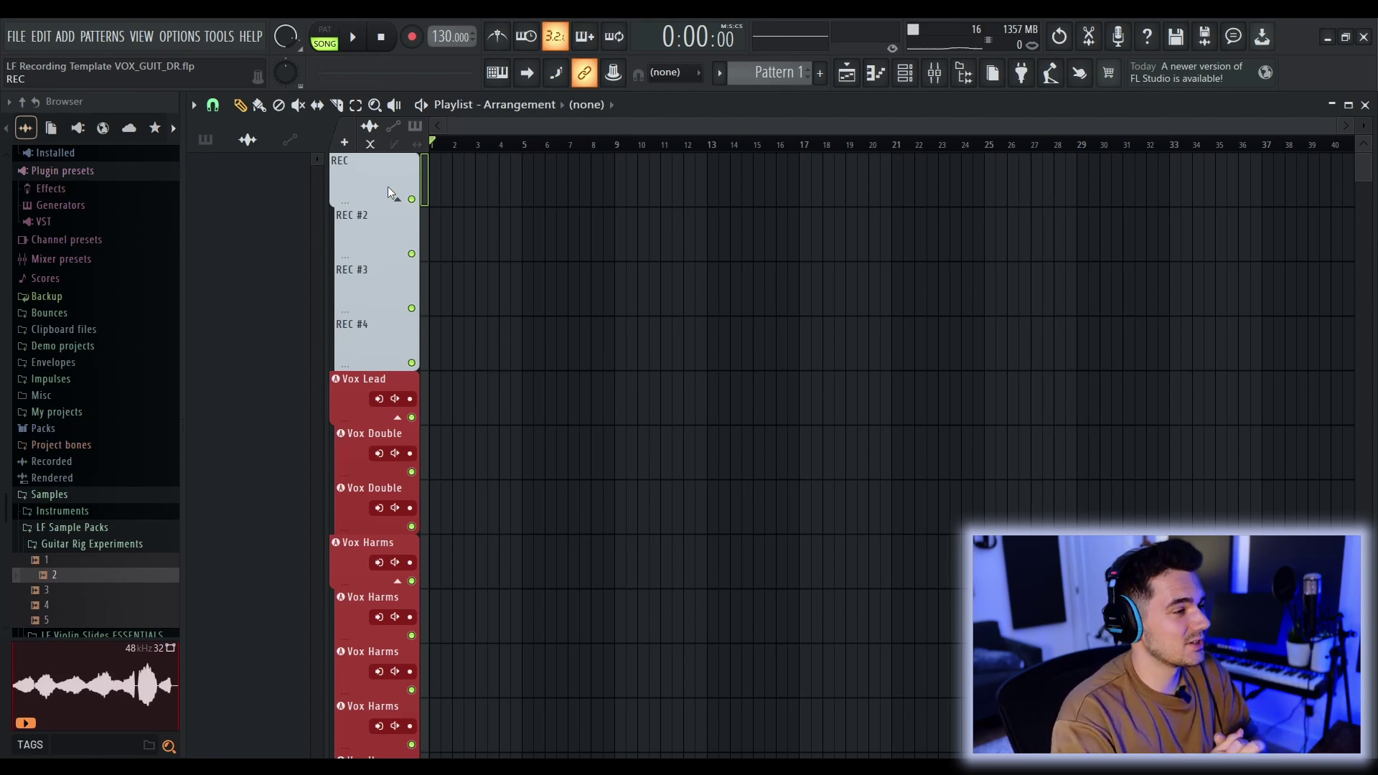
pyautogui.rightClick(369, 175)
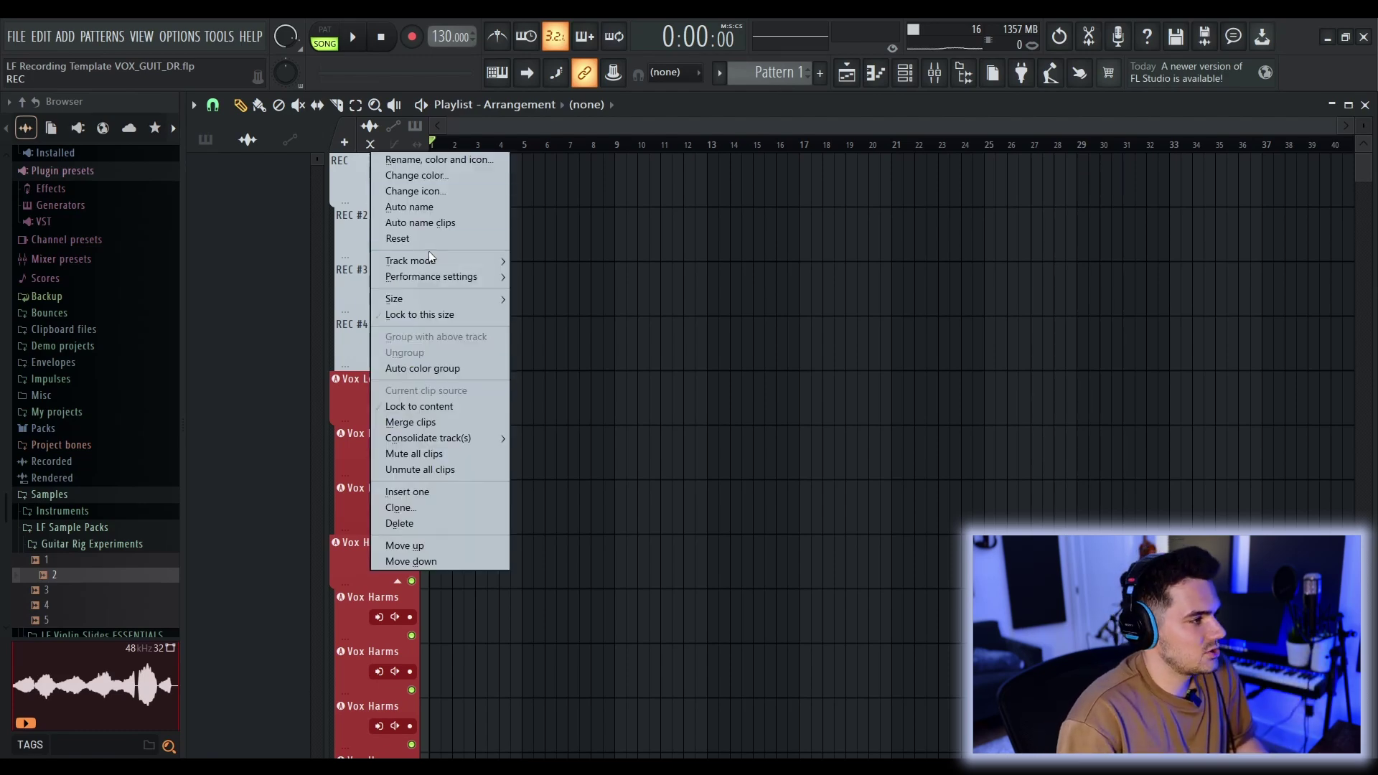
pyautogui.moveTo(424, 257)
pyautogui.moveTo(558, 273)
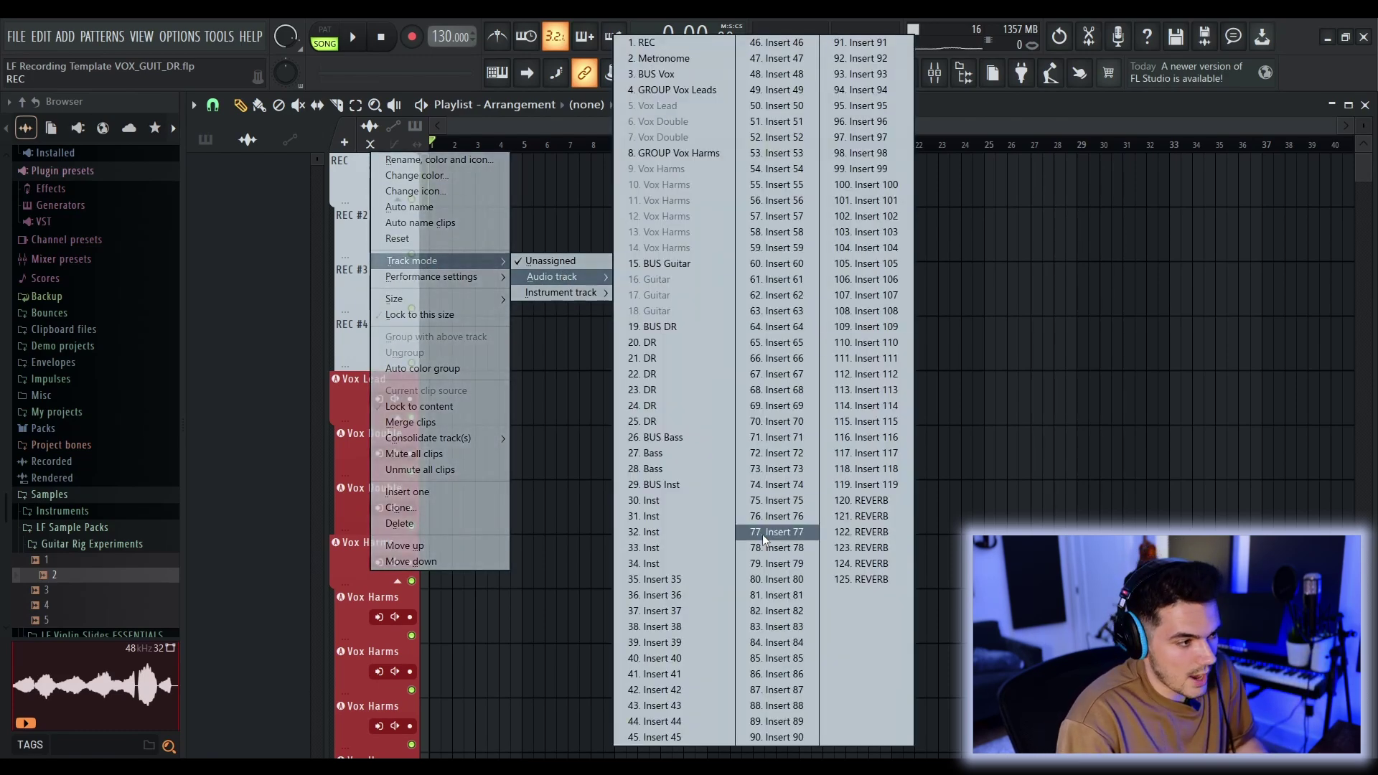
pyautogui.click(1087, 285)
# Step: Compare the playlist's Vox tracks with their mixer tracks, and review the Guitar and DR groups in the playlist
pyautogui.scroll(-2, 437, 296)
pyautogui.moveTo(424, 297); pyautogui.dragTo(426, 475)
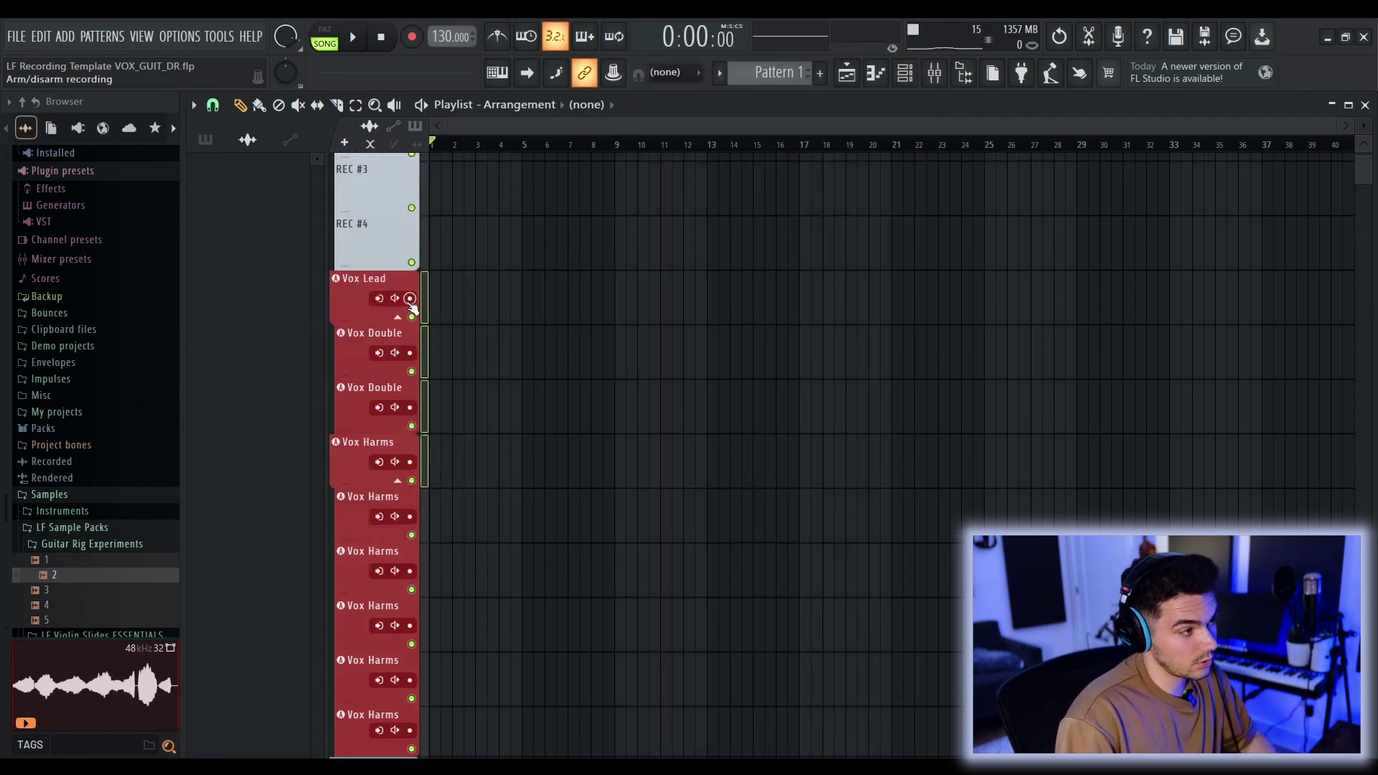
pyautogui.click(933, 72)
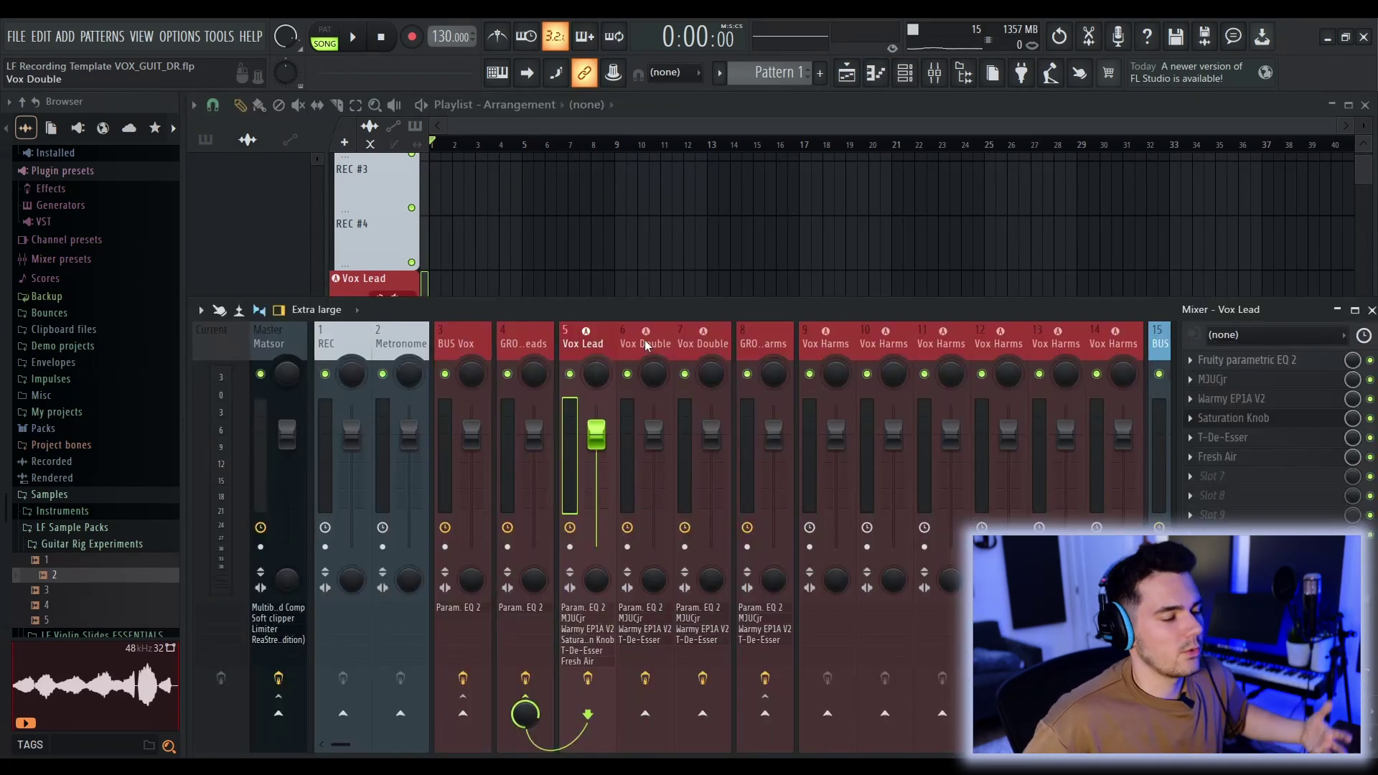
pyautogui.scroll(-6, 822, 355)
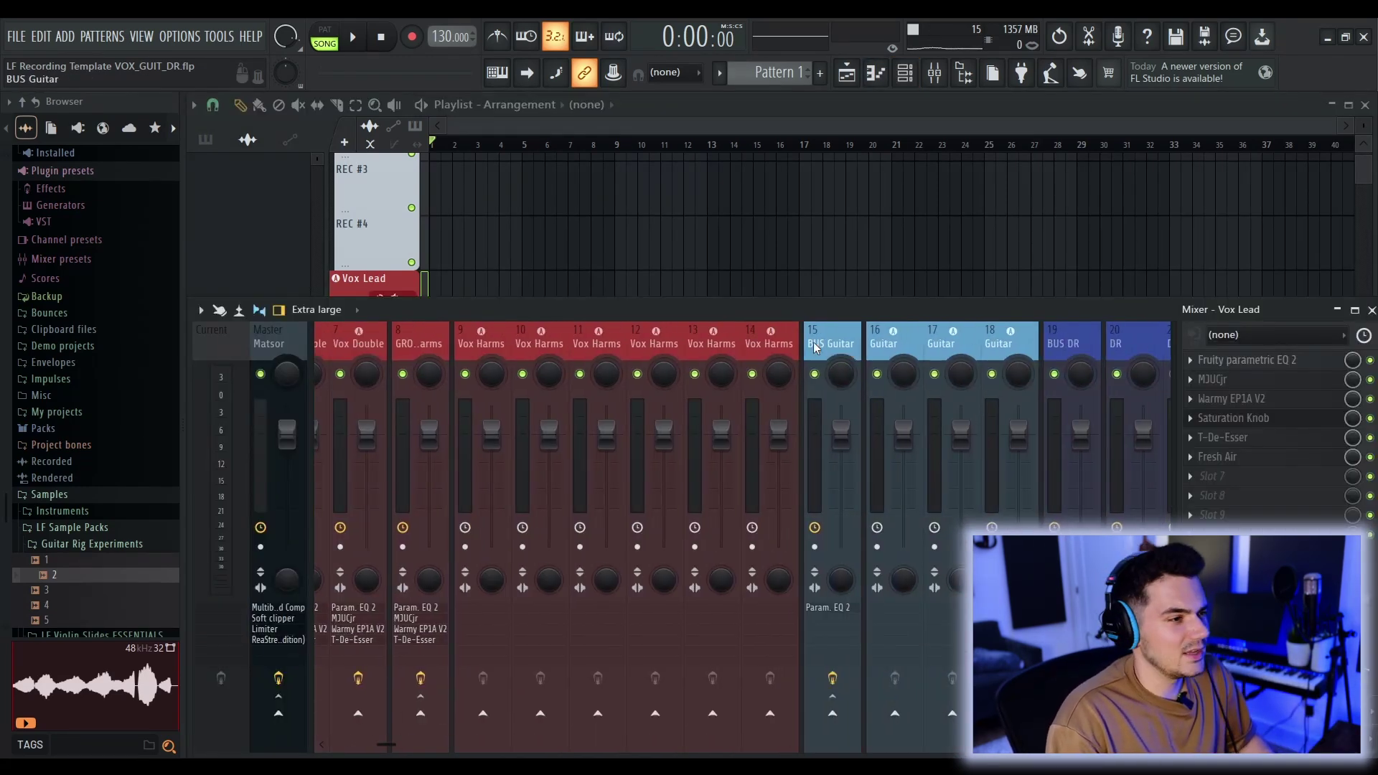
pyautogui.press('F9')
pyautogui.scroll(-5, 421, 301)
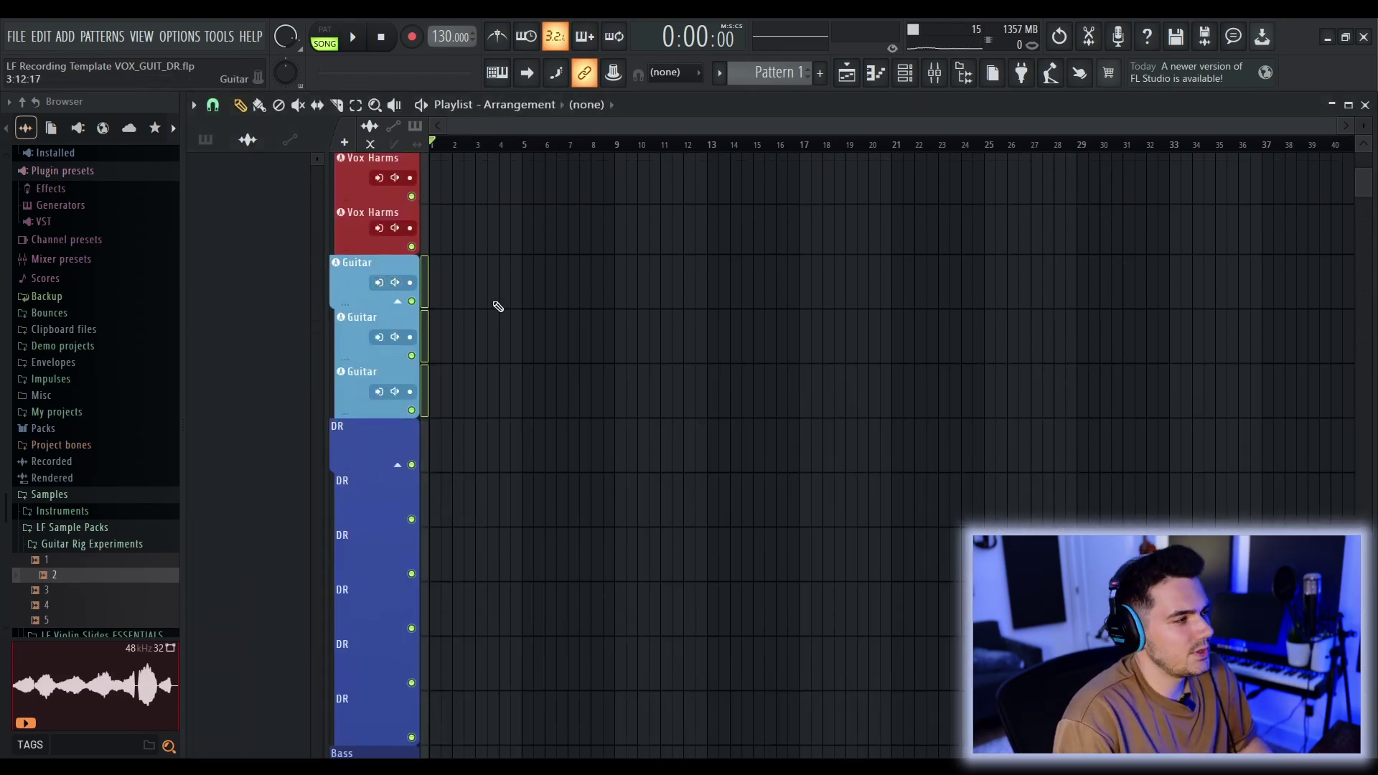
pyautogui.scroll(-3, 430, 344)
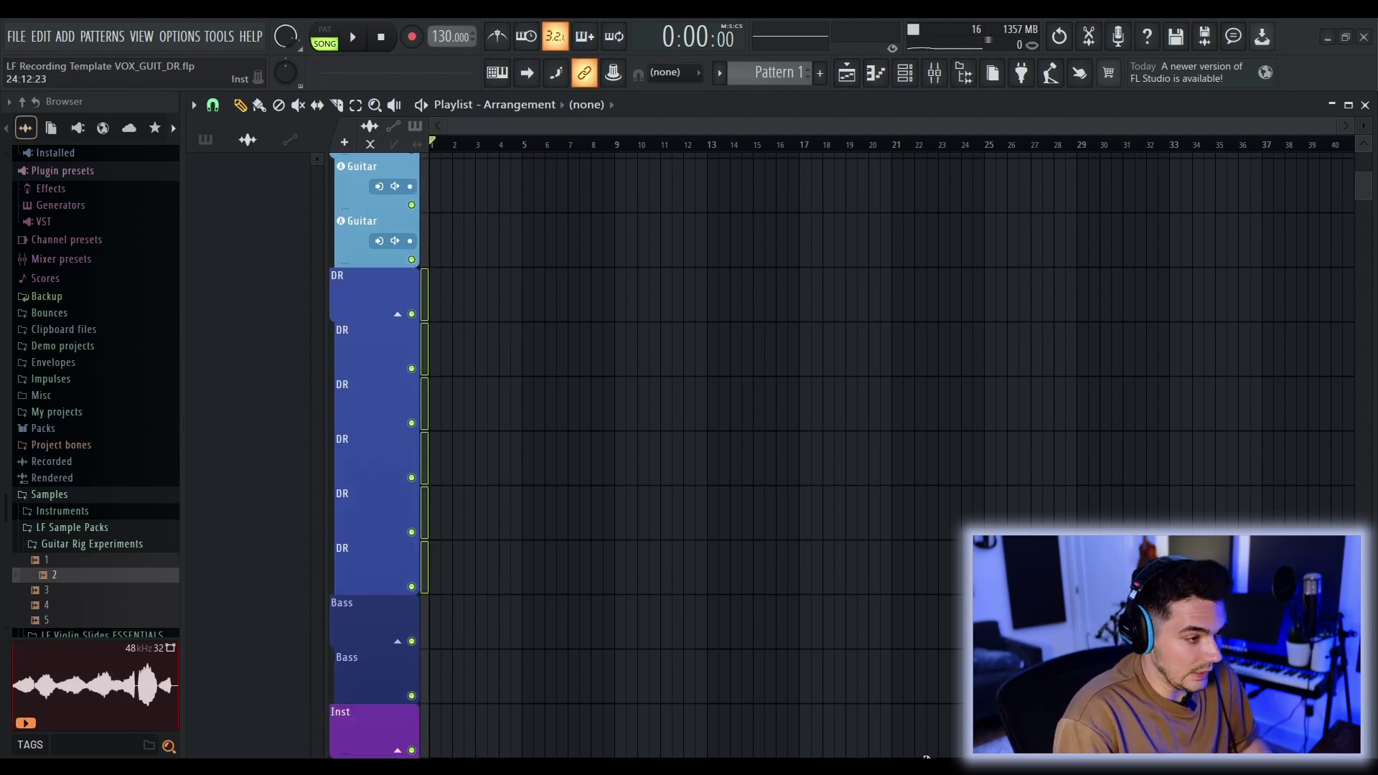
pyautogui.moveTo(906, 757); pyautogui.dragTo(916, 105)
pyautogui.click(1128, 100)
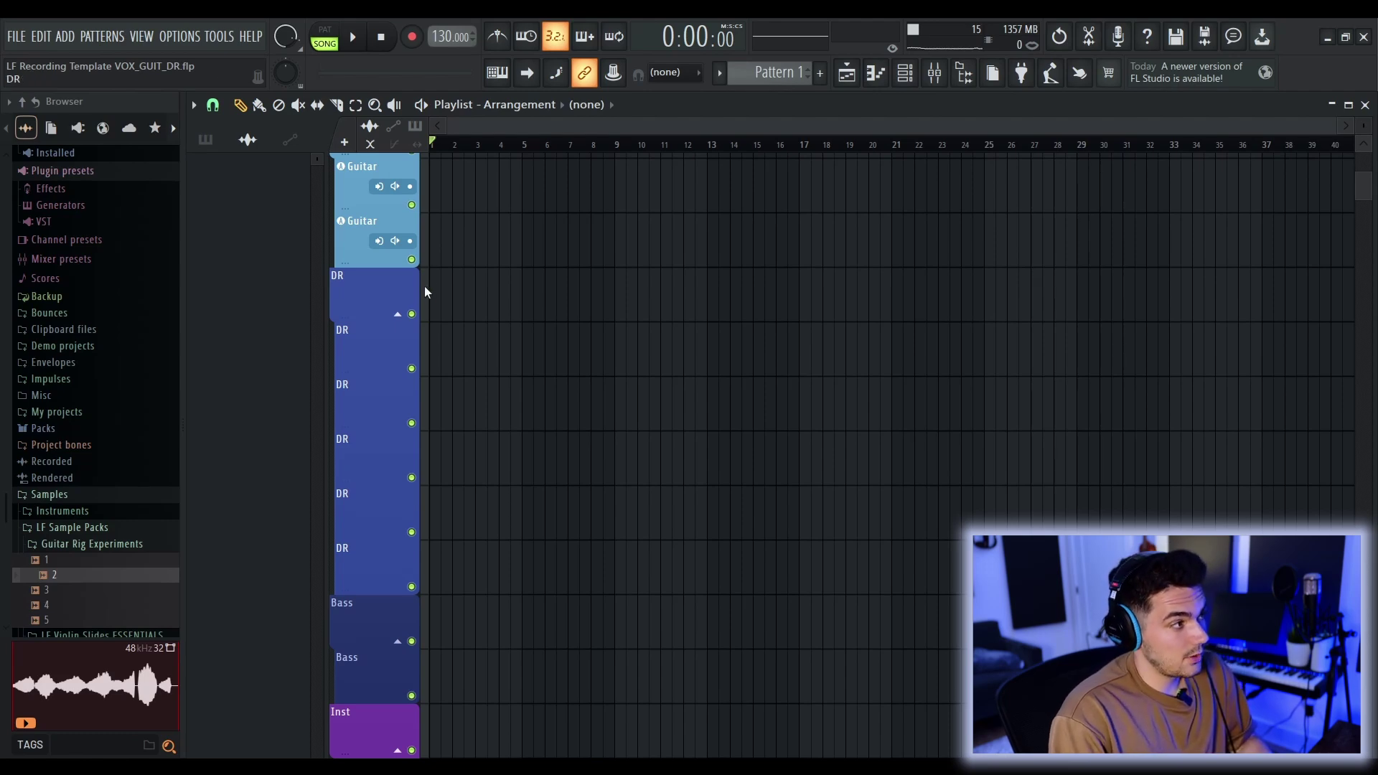
# Step: Place a Pattern 1 clip at bar 1 on the first DR track of the playlist
pyautogui.click(205, 139)
pyautogui.moveTo(242, 171); pyautogui.dragTo(425, 274)
pyautogui.scroll(5, 299, 310)
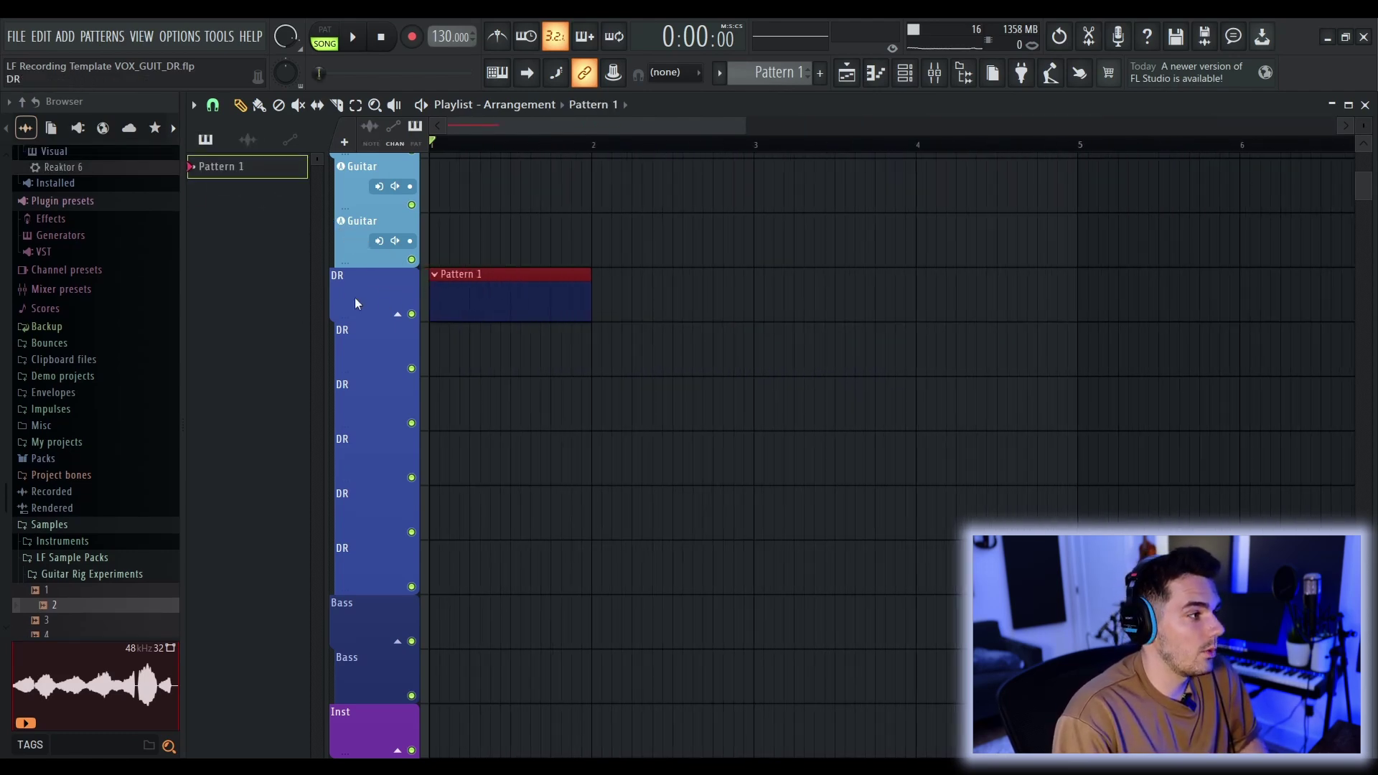
pyautogui.scroll(-3, 578, 308)
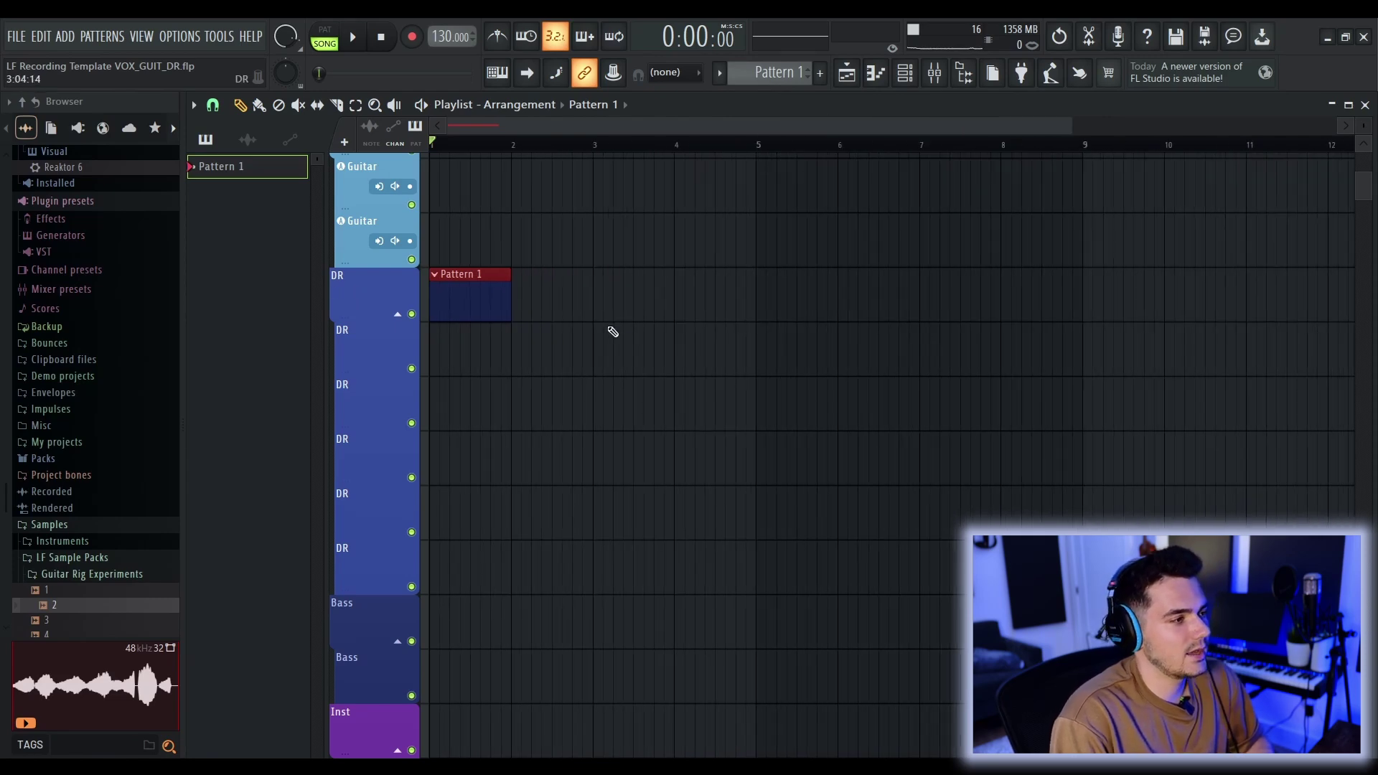
# Step: Show the channel rack and mixer, and route the FL Keys channel to DR mixer track 25
pyautogui.click(905, 74)
pyautogui.press('F9')
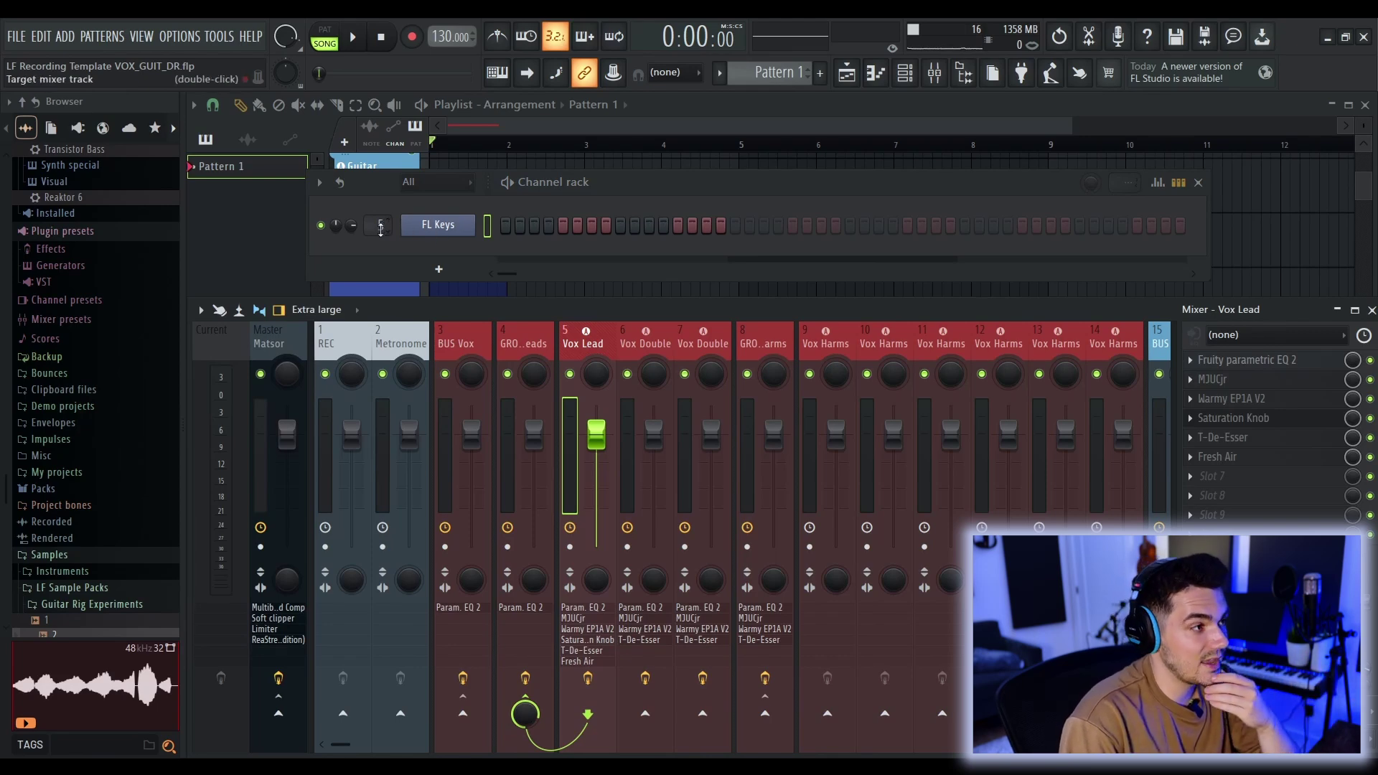
pyautogui.scroll(20, 381, 229)
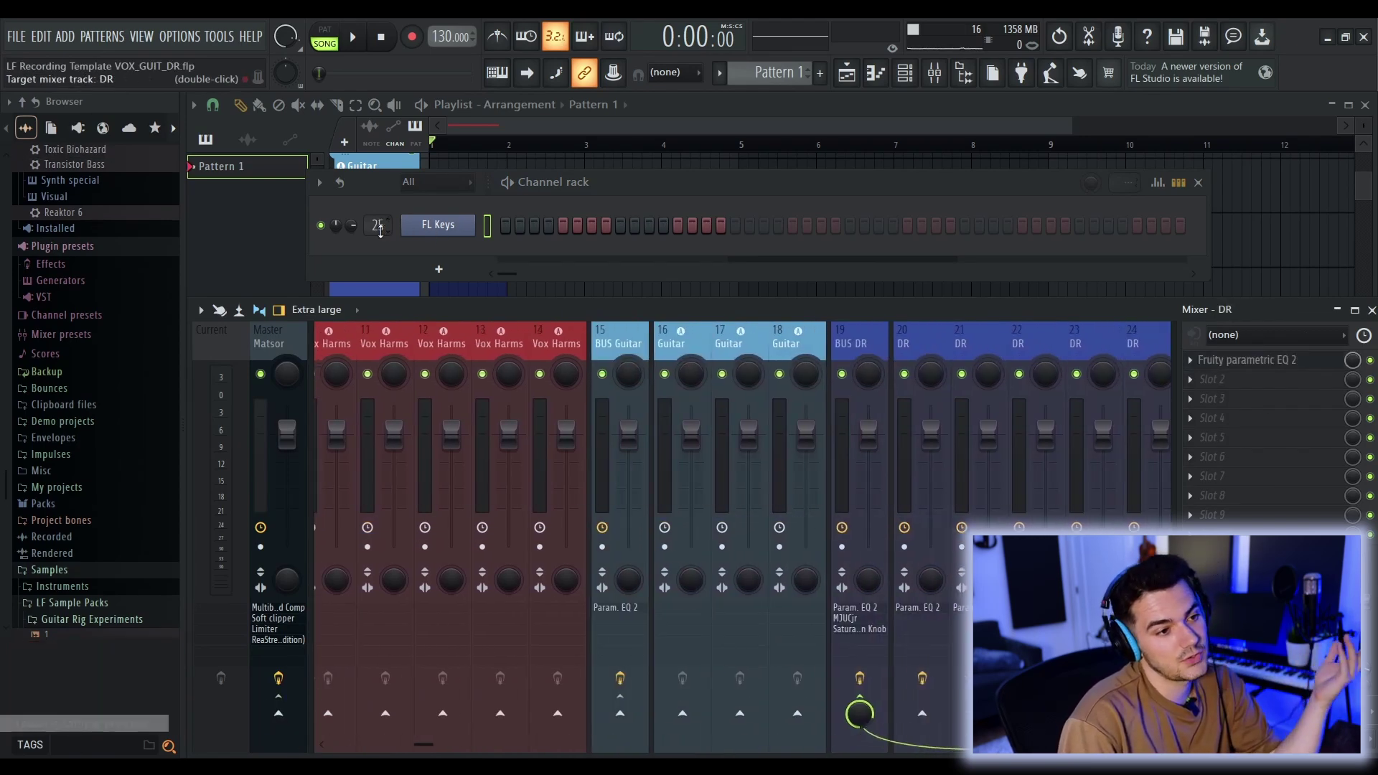
pyautogui.scroll(-5, 380, 228)
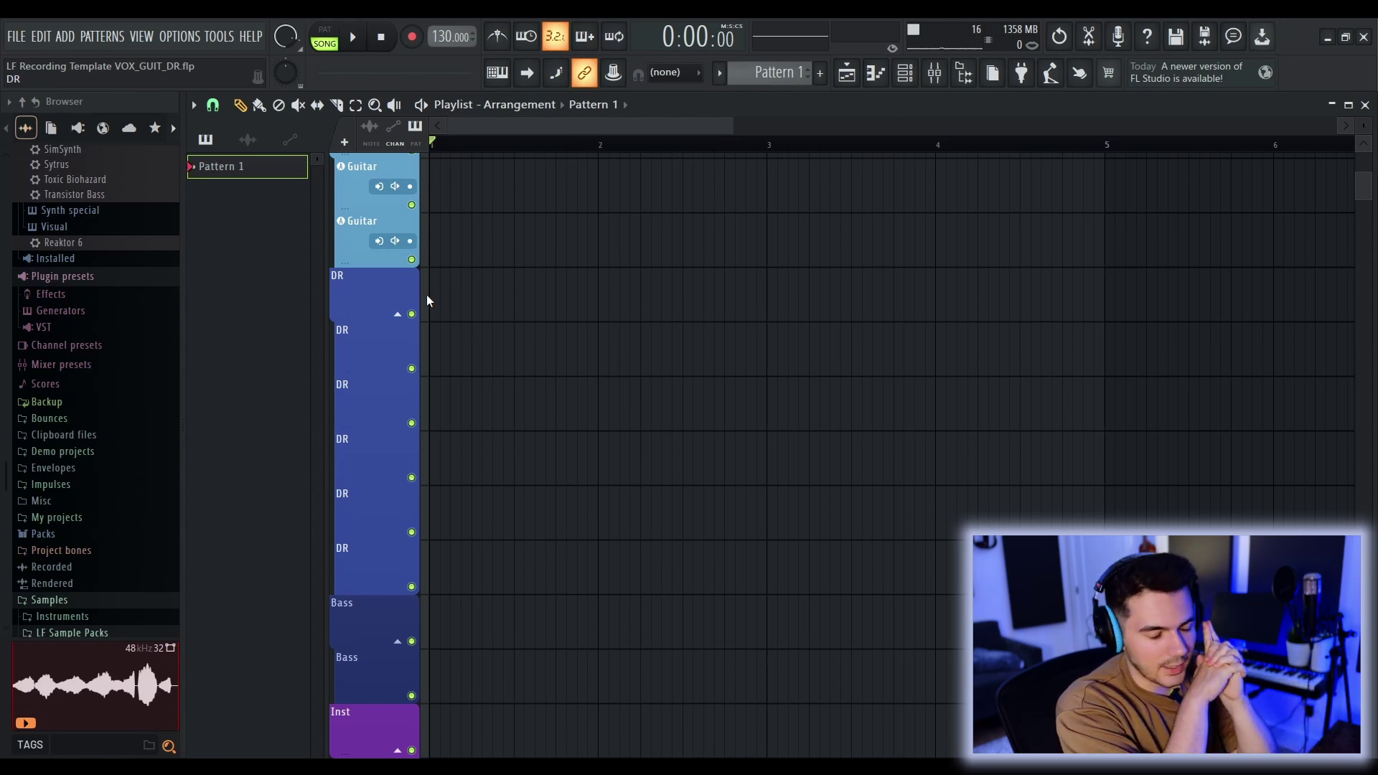
# Step: Select the GROUP Vox Leads track in the mixer and save the project
pyautogui.press('F9')
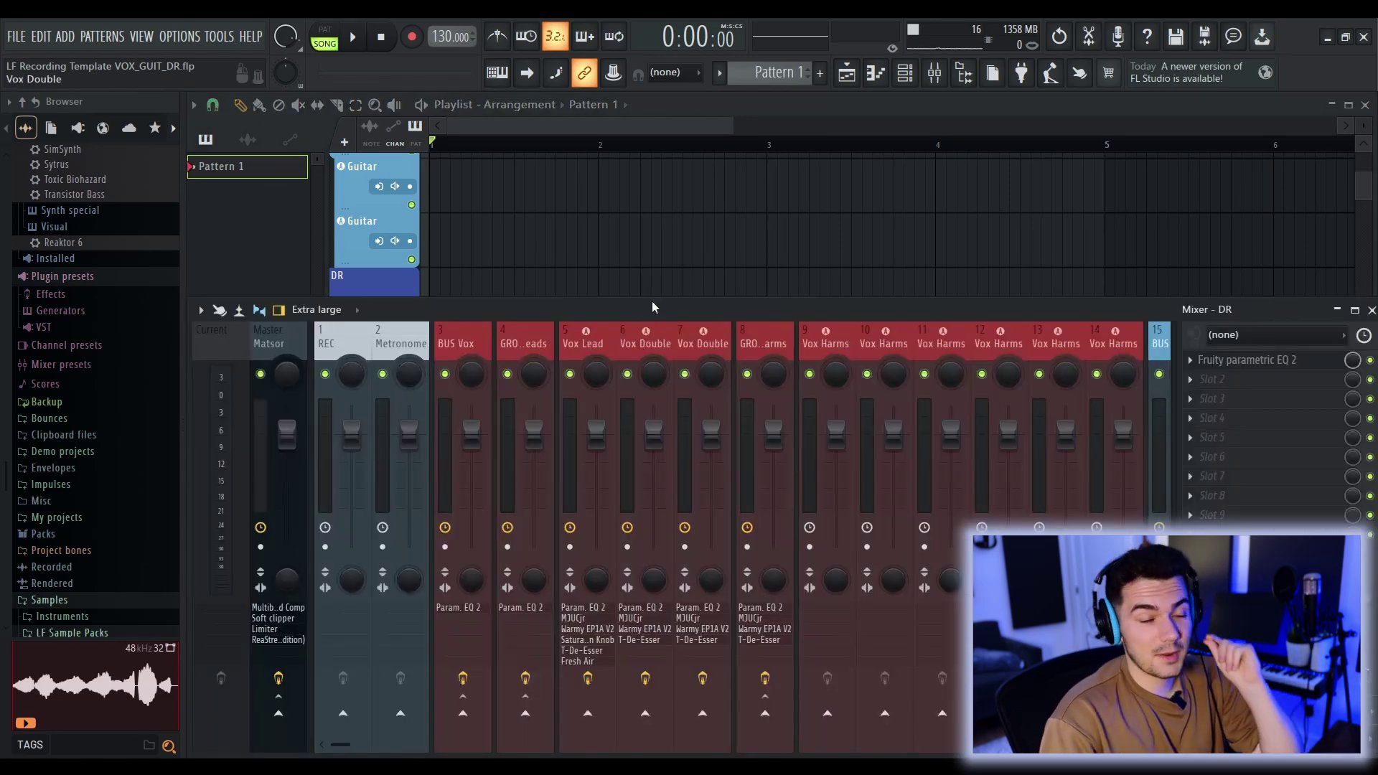
pyautogui.click(531, 347)
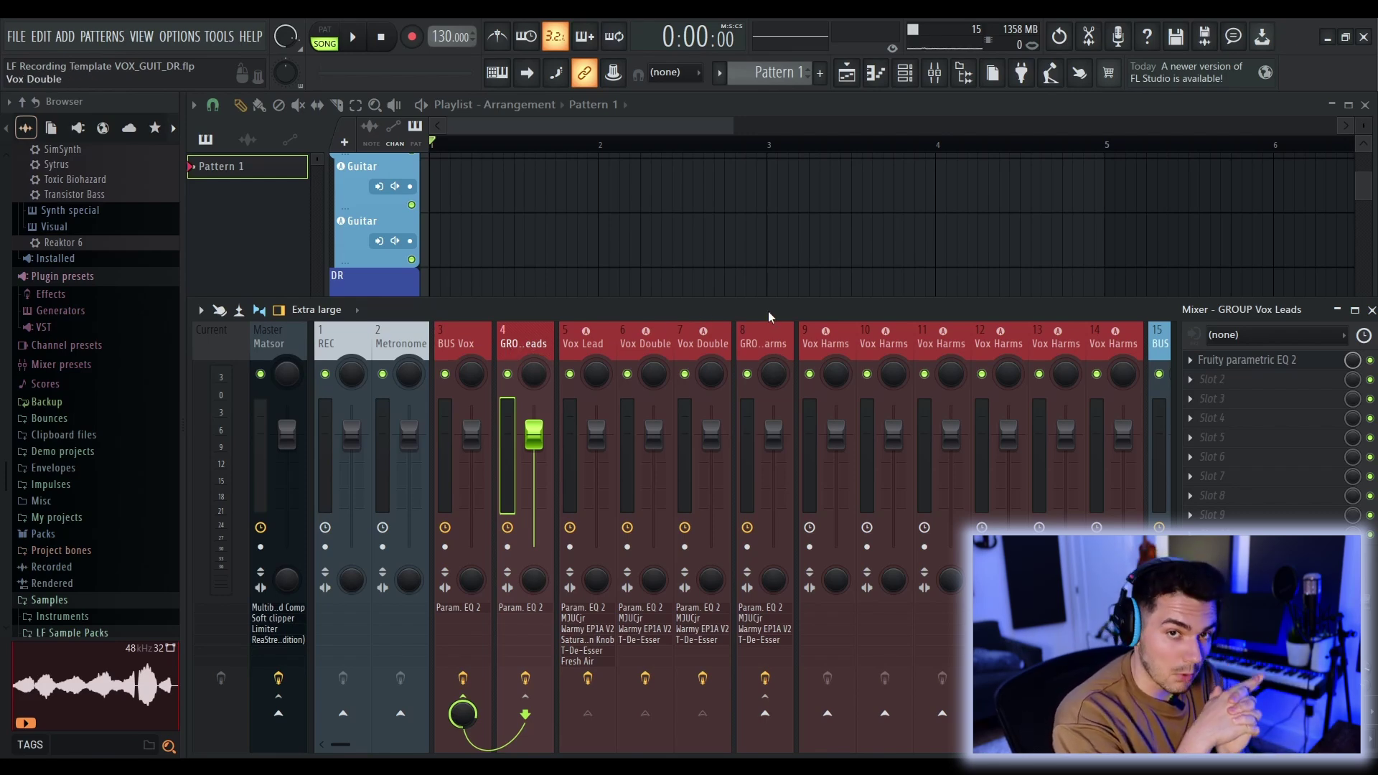
pyautogui.hotkey('ctrl', 's')
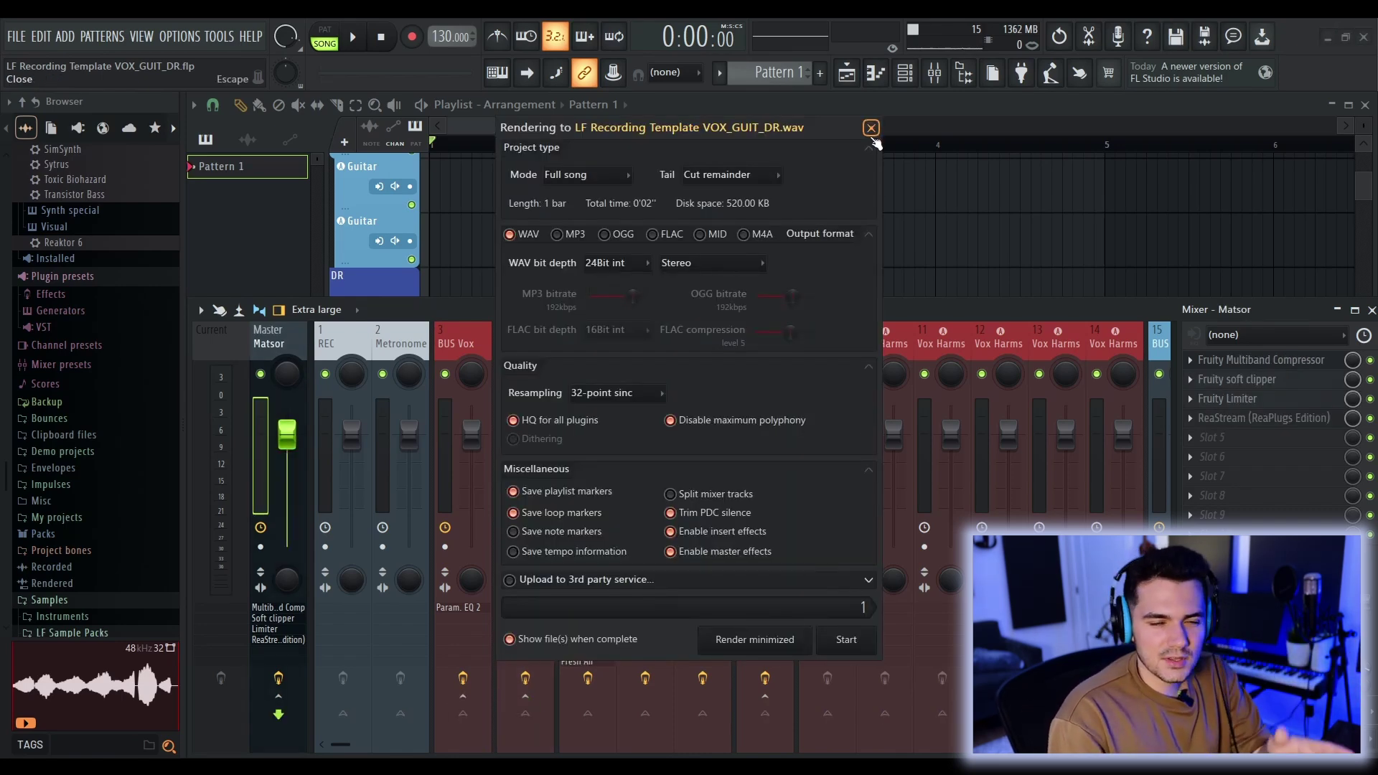
pyautogui.click(871, 135)
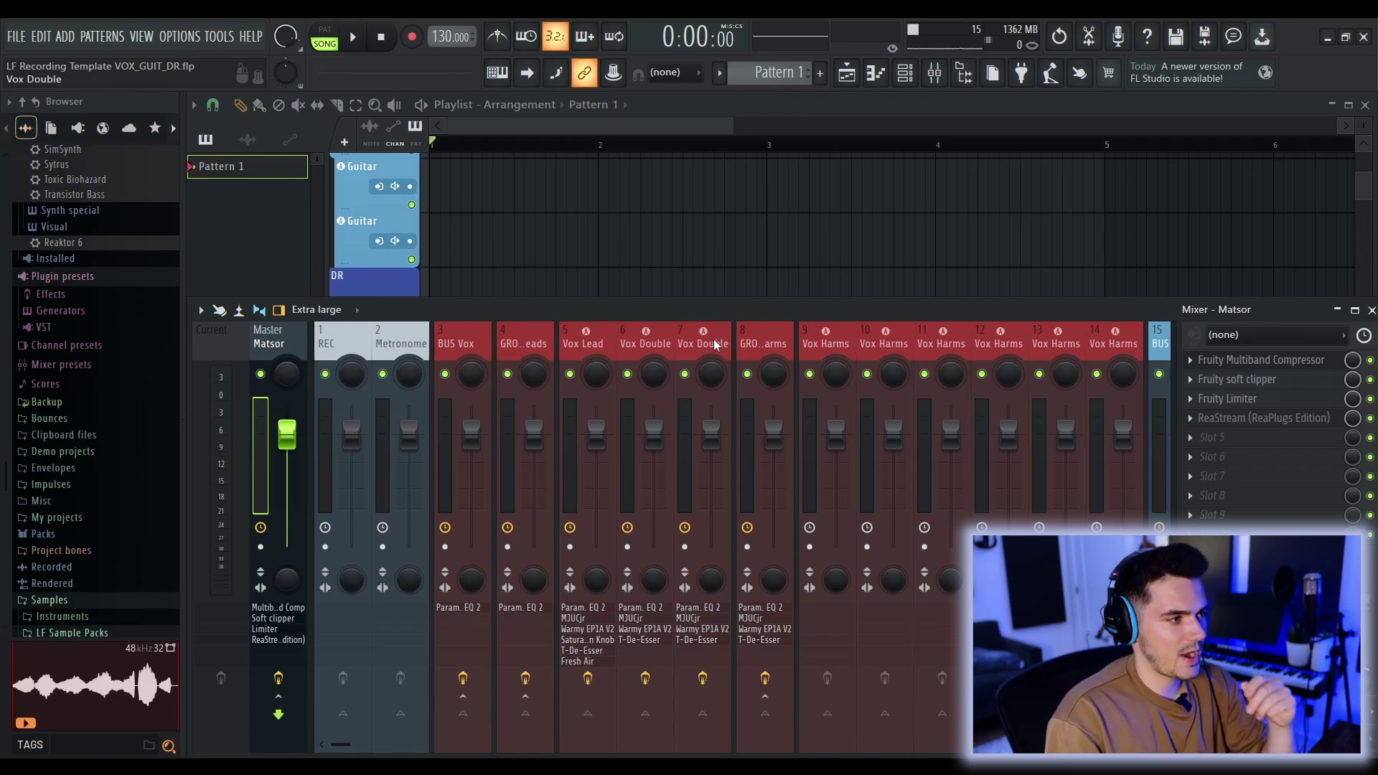
# Step: Review the mixer's Vox Lead, Vox Double and Vox Harms tracks along with their effect chains
pyautogui.click(592, 335)
pyautogui.click(645, 336)
pyautogui.moveTo(645, 336); pyautogui.dragTo(683, 336)
pyautogui.scroll(-3, 686, 337)
pyautogui.scroll(-3, 665, 344)
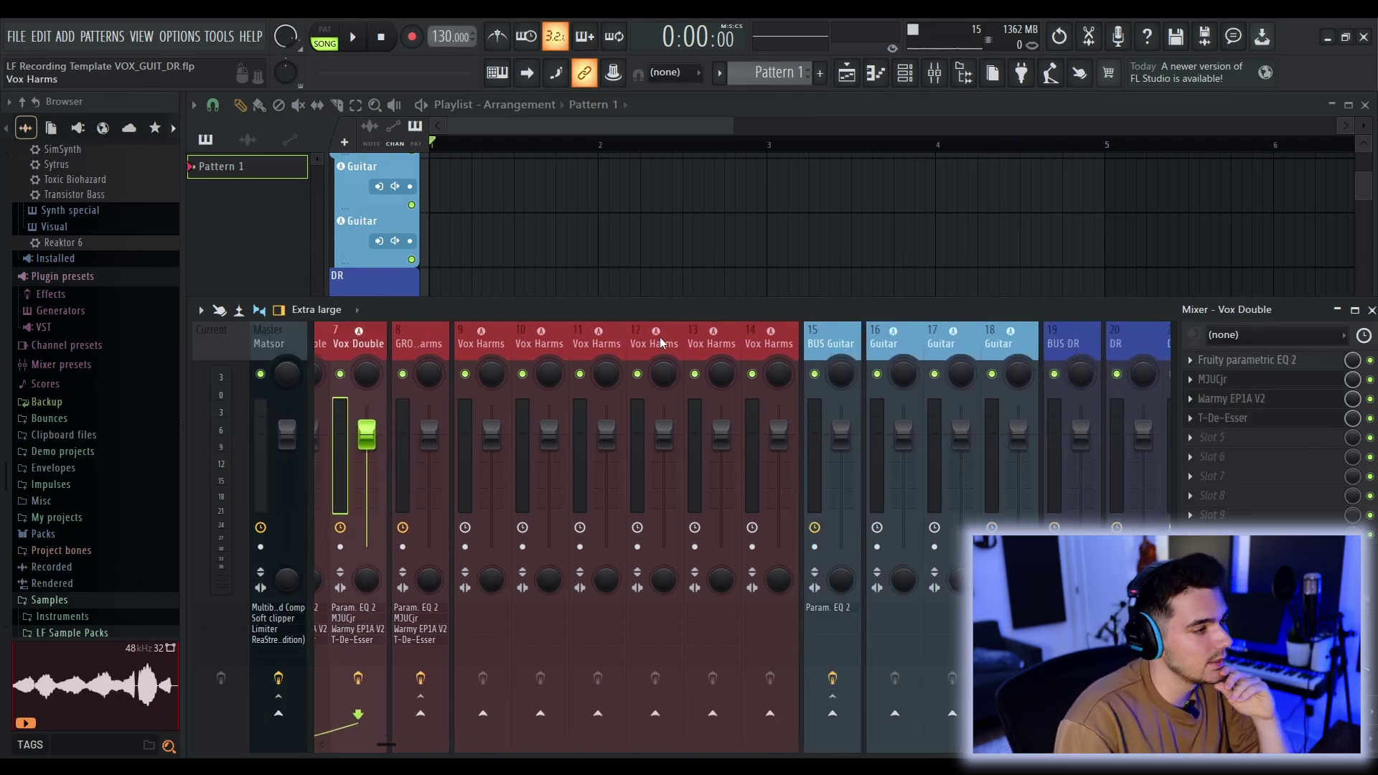
pyautogui.scroll(6, 576, 335)
pyautogui.click(575, 335)
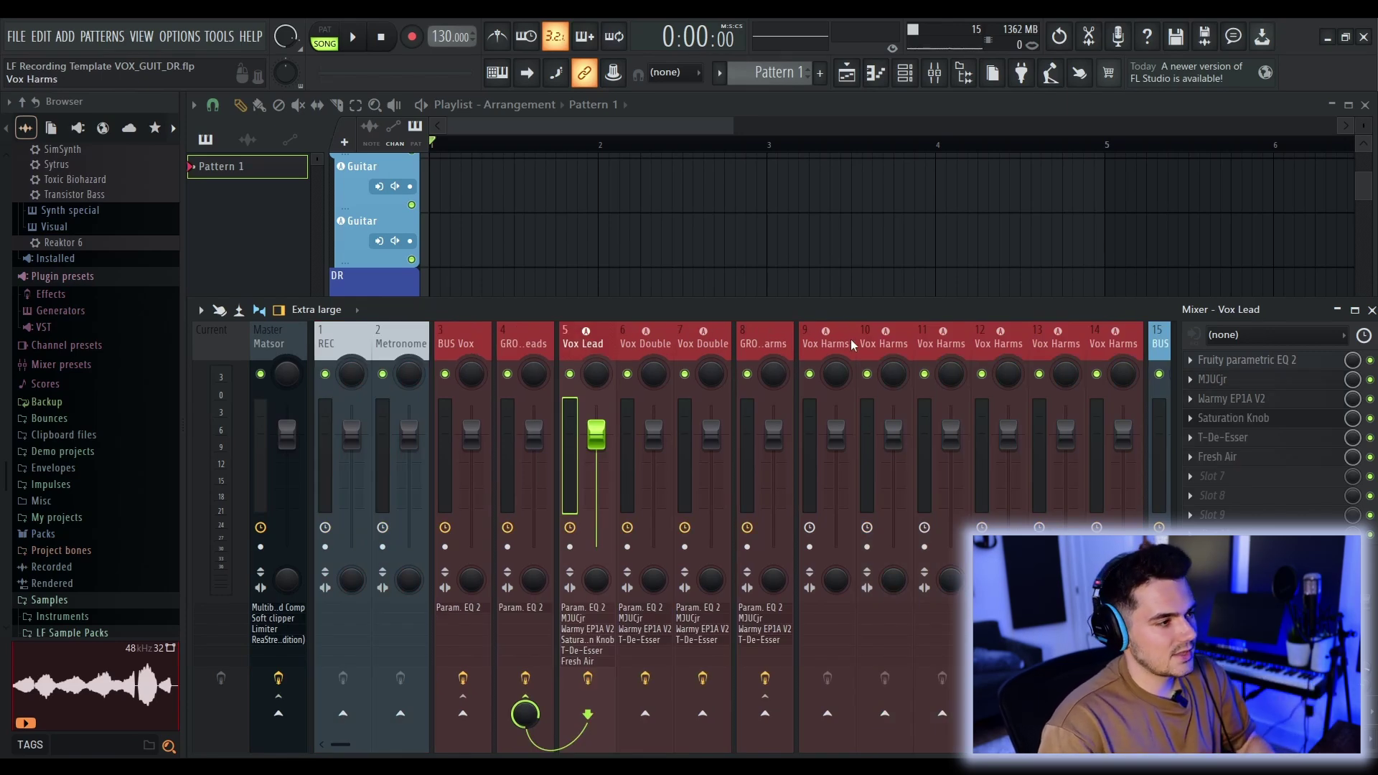
pyautogui.click(828, 338)
pyautogui.scroll(-6, 832, 343)
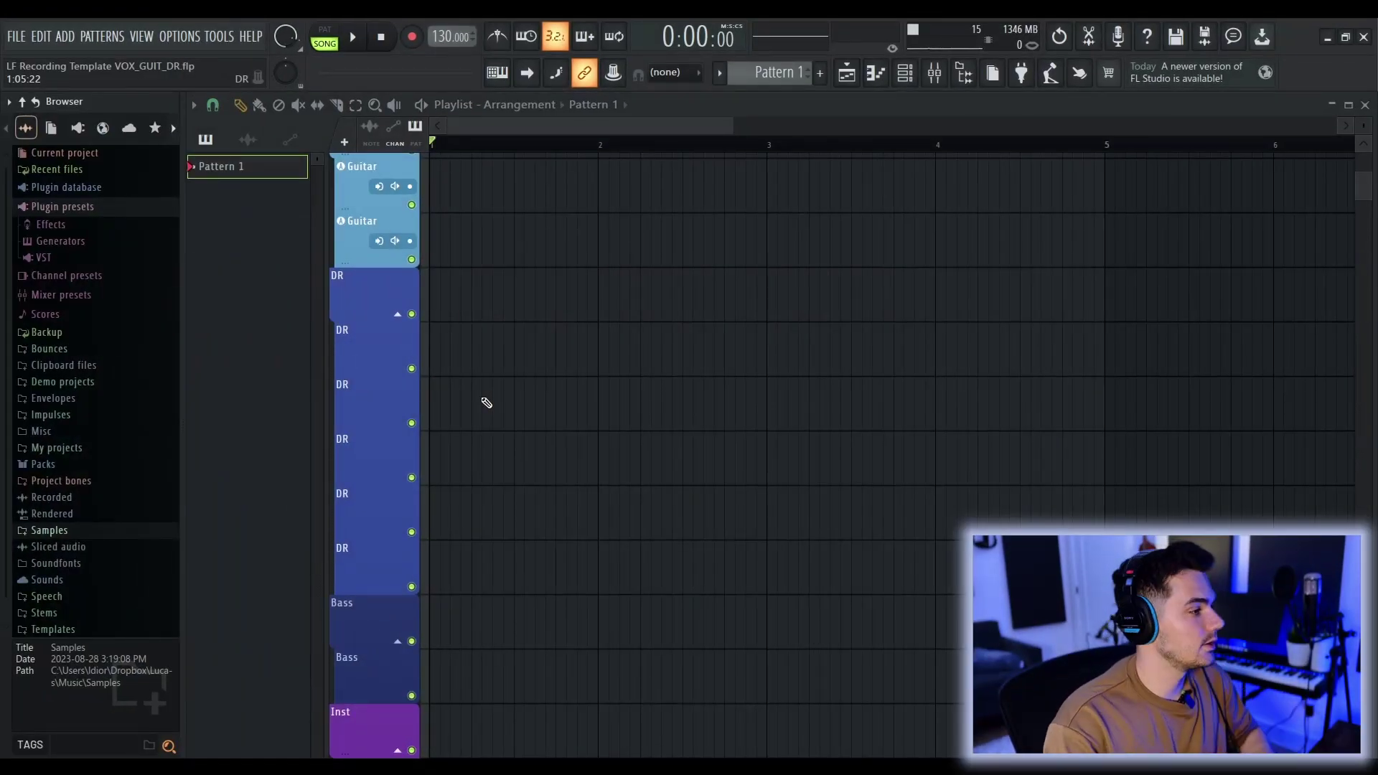
# Step: Set the six DR playlist tracks to audio track mode, linked to the DR mixer tracks
pyautogui.keyDown('ctrl'); pyautogui.scroll(3, 482, 323); pyautogui.keyUp('ctrl')
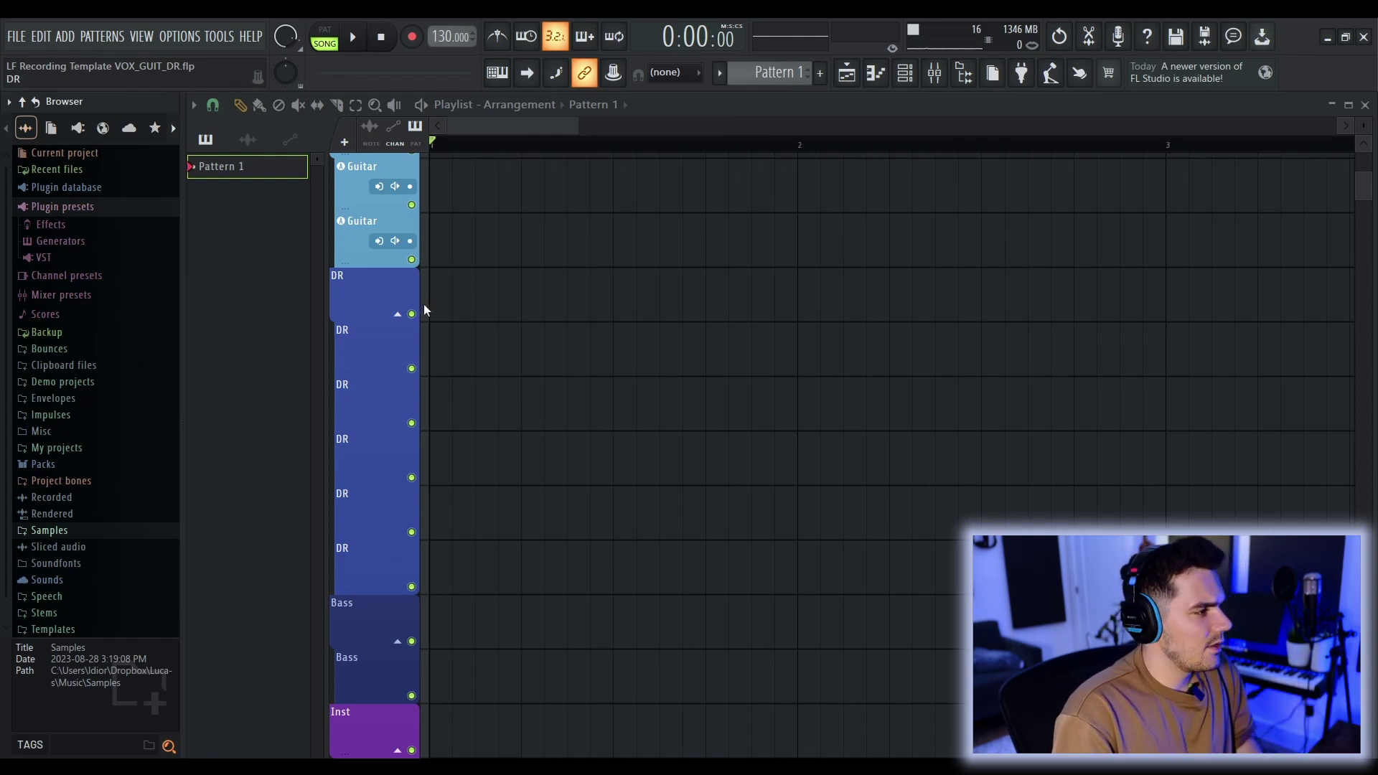
pyautogui.rightClick(378, 305)
pyautogui.moveTo(431, 375)
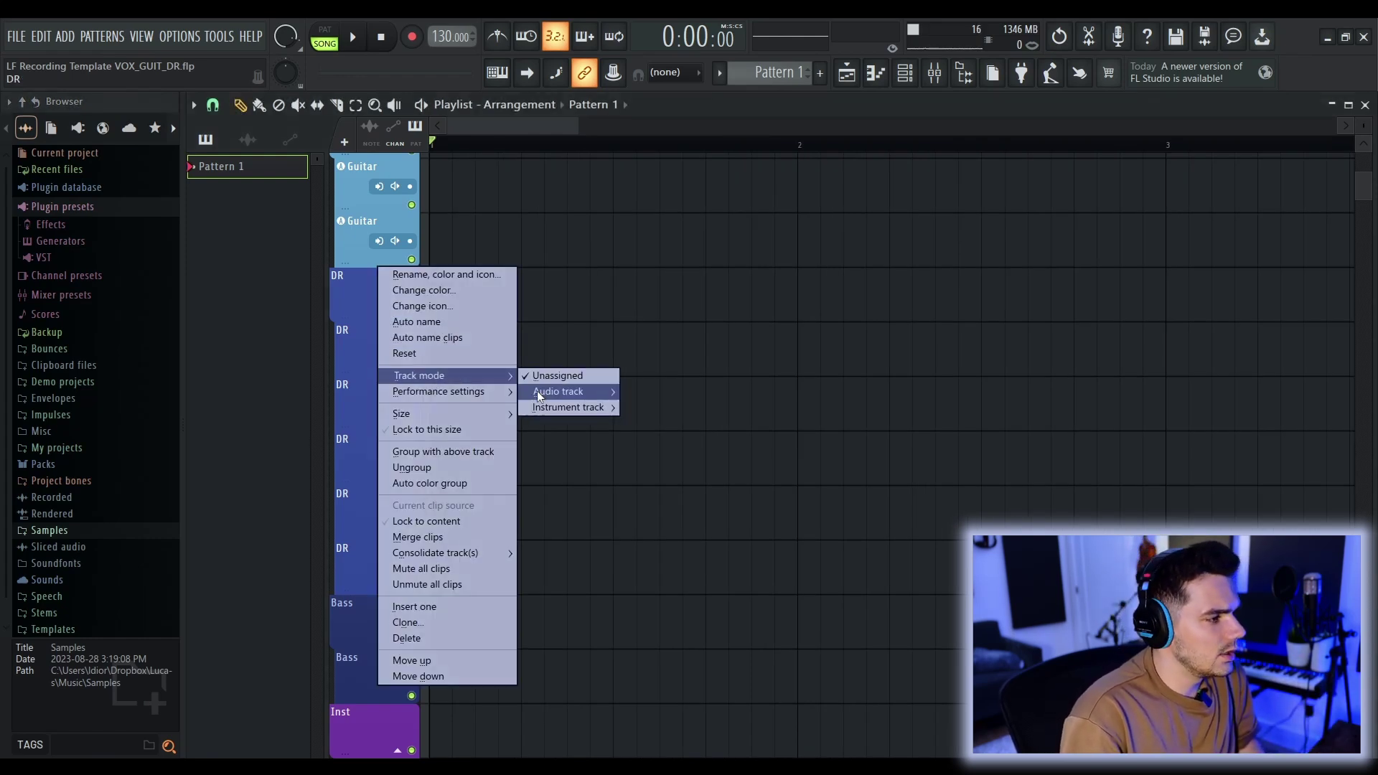
pyautogui.moveTo(559, 391)
pyautogui.click(667, 343)
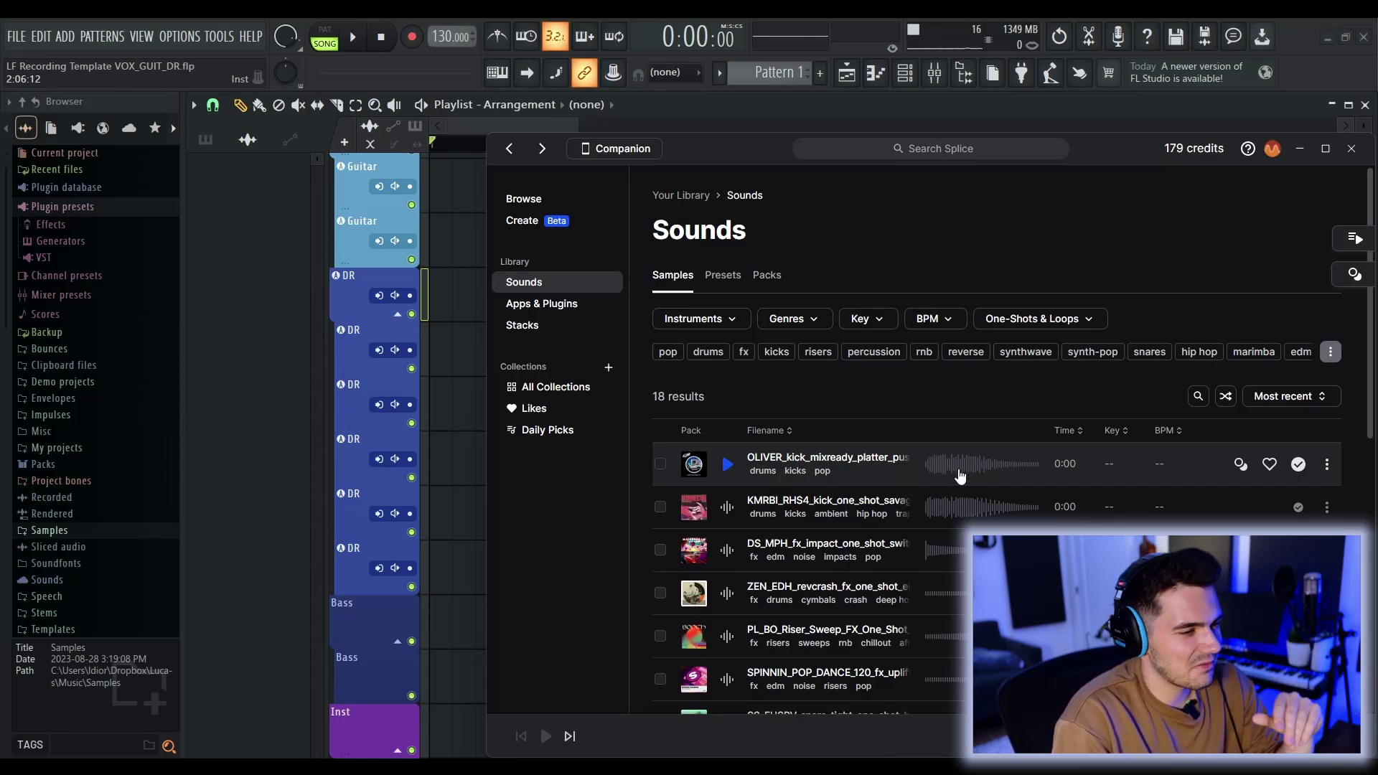
# Step: Place the OLIVER_kick_mixready_platter_pusher sample from Splice on the first DR track, keeping clips only on beats 1 and 3 of bar 1
pyautogui.moveTo(979, 470); pyautogui.dragTo(436, 301)
pyautogui.moveTo(545, 302); pyautogui.dragTo(530, 301)
pyautogui.moveTo(644, 302); pyautogui.dragTo(622, 302)
pyautogui.click(737, 310)
pyautogui.moveTo(737, 310); pyautogui.dragTo(714, 310)
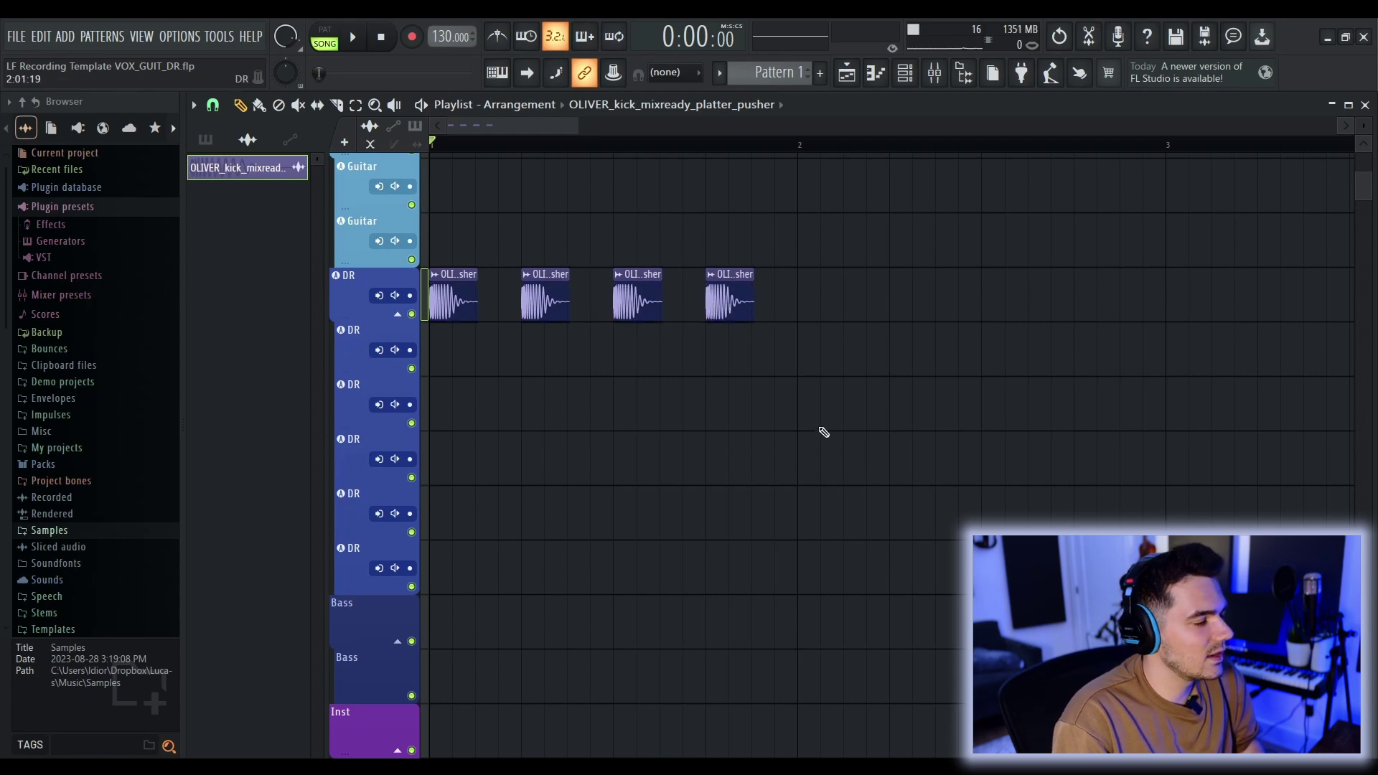
pyautogui.rightClick(551, 307)
pyautogui.rightClick(734, 308)
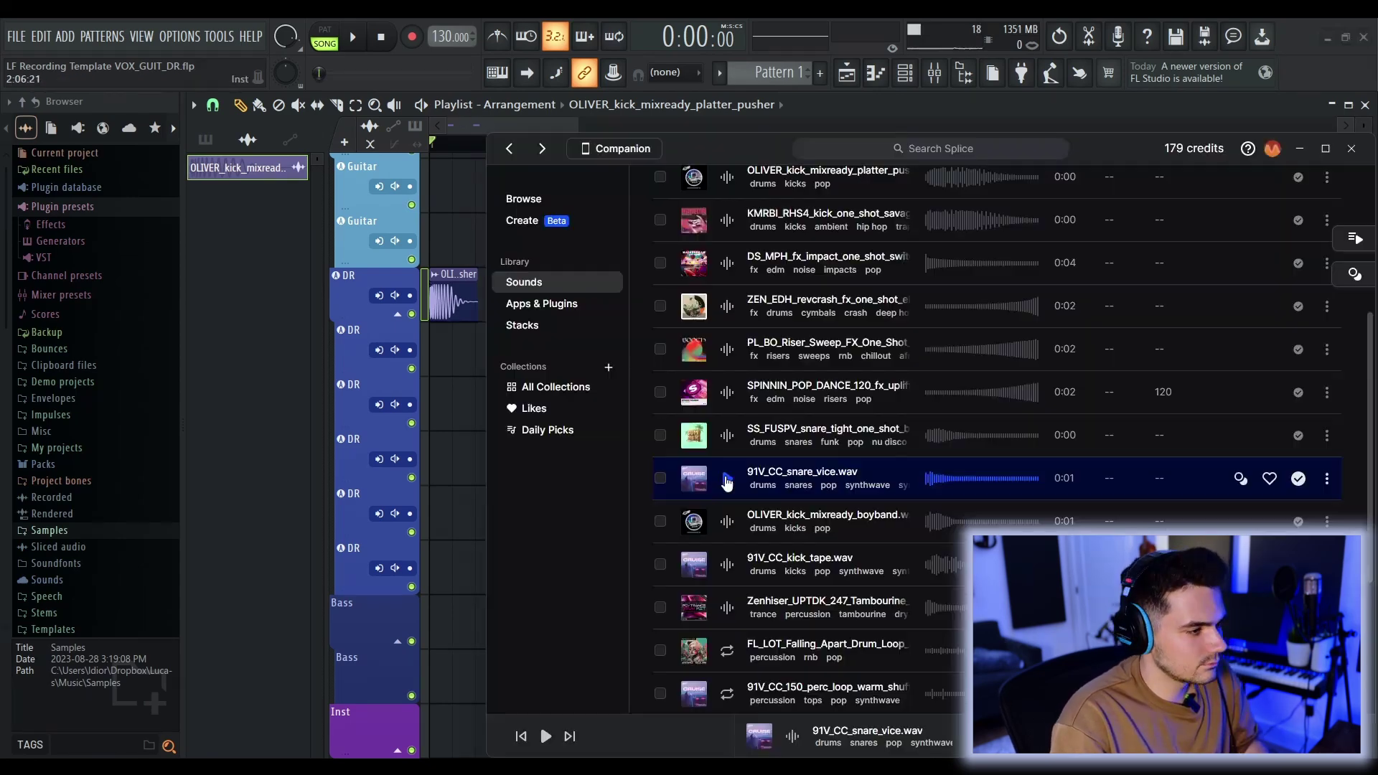
# Step: Add Splice's 91V_CC_snare_vice to the second DR track on beats 2 and 4 at -11.3 dB, and repeat the kick and snare through bar 7
pyautogui.click(727, 483)
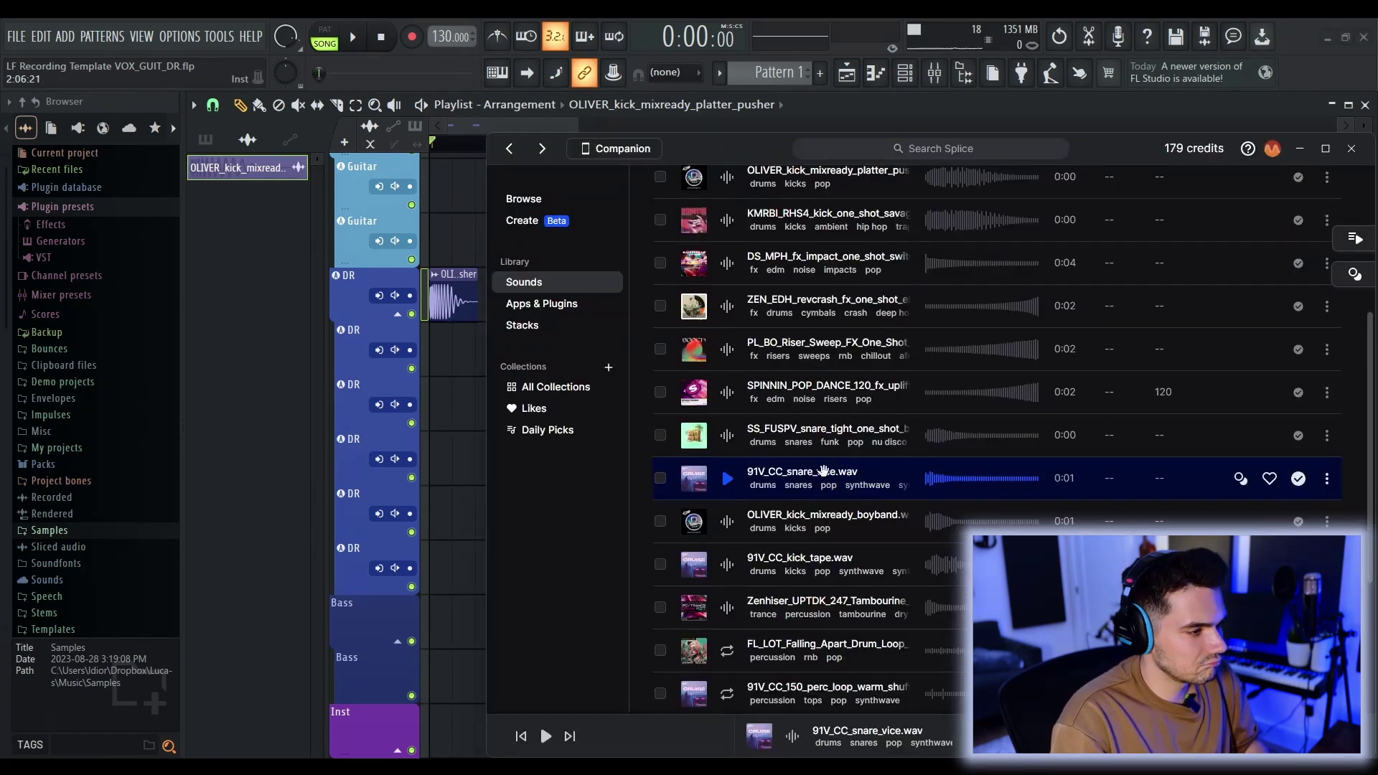
pyautogui.moveTo(808, 471); pyautogui.dragTo(648, 443)
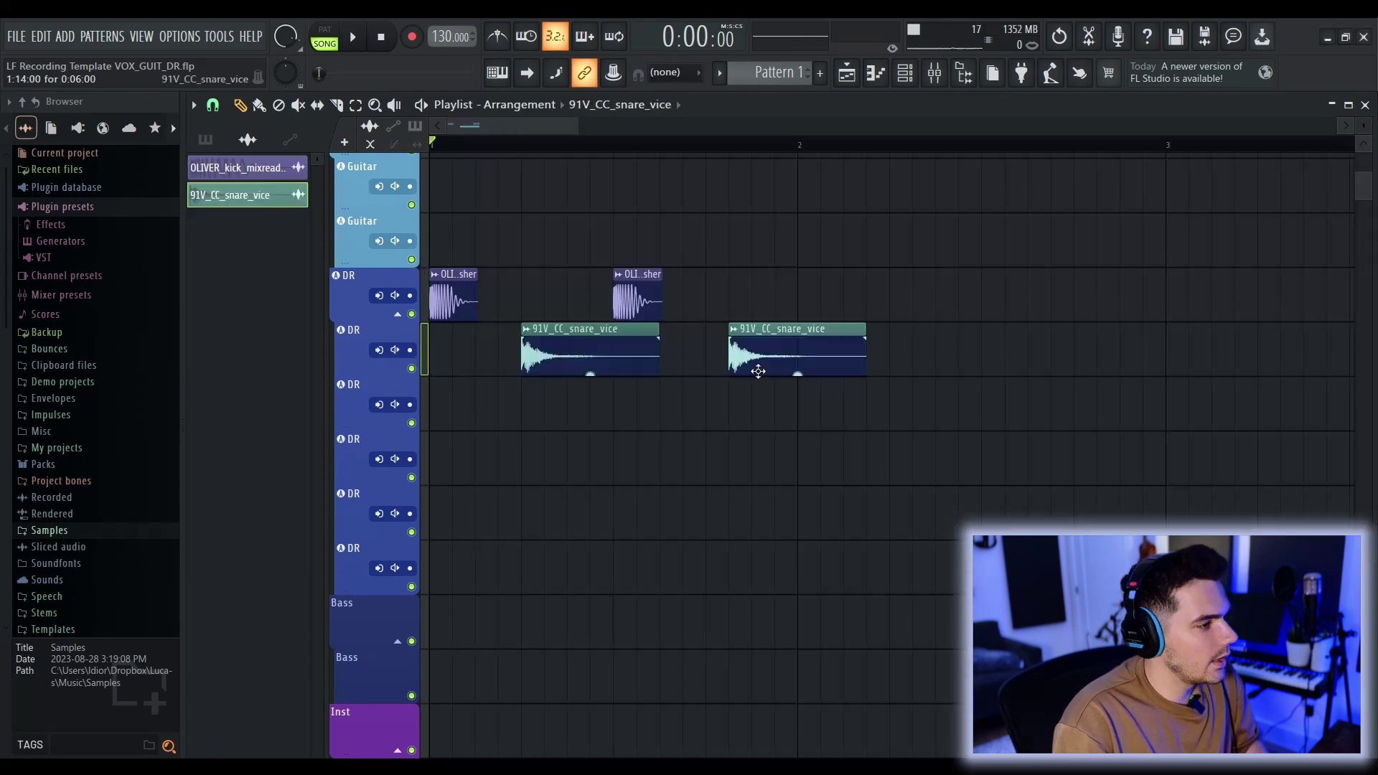
pyautogui.moveTo(758, 371); pyautogui.dragTo(736, 369)
pyautogui.moveTo(842, 332); pyautogui.dragTo(563, 339)
pyautogui.hotkey('ctrl', 'a')
pyautogui.moveTo(638, 318); pyautogui.dragTo(638, 345)
# Step: Play back the kick and snare beat to check how it sounds
pyautogui.press('space')
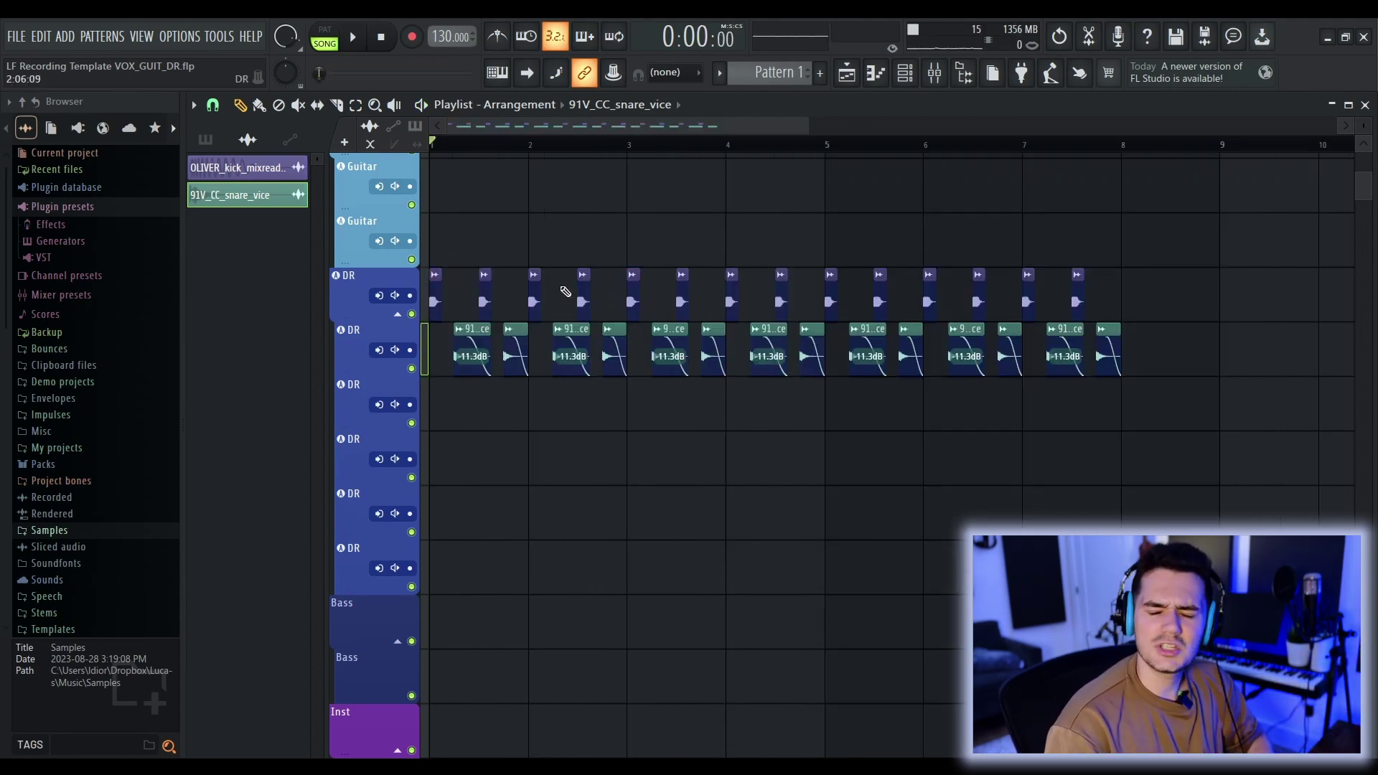
pyautogui.click(424, 349)
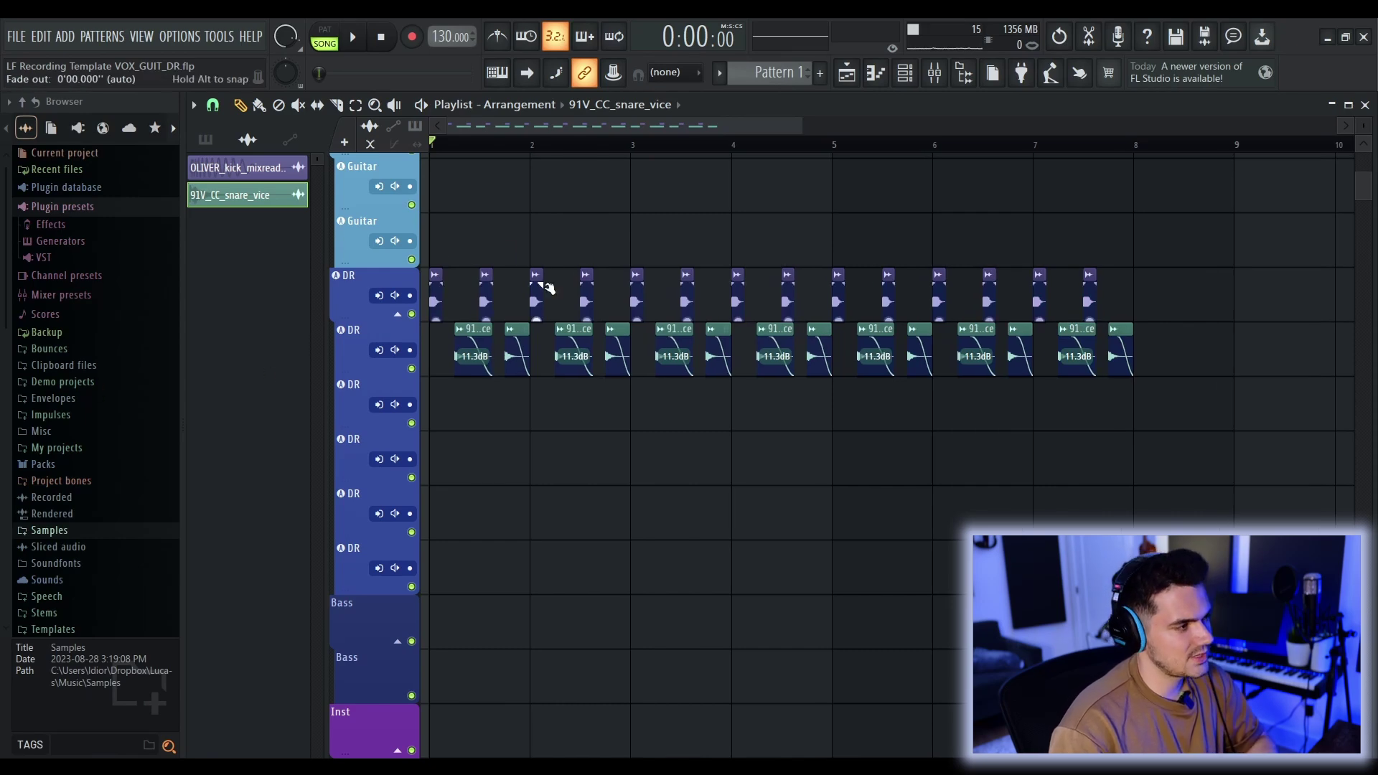
pyautogui.press('space')
pyautogui.press('space')
# Step: Rename mixer track 20 as DR Kick and mixer track 21 as DR Snare
pyautogui.press('F9')
pyautogui.rightClick(648, 340)
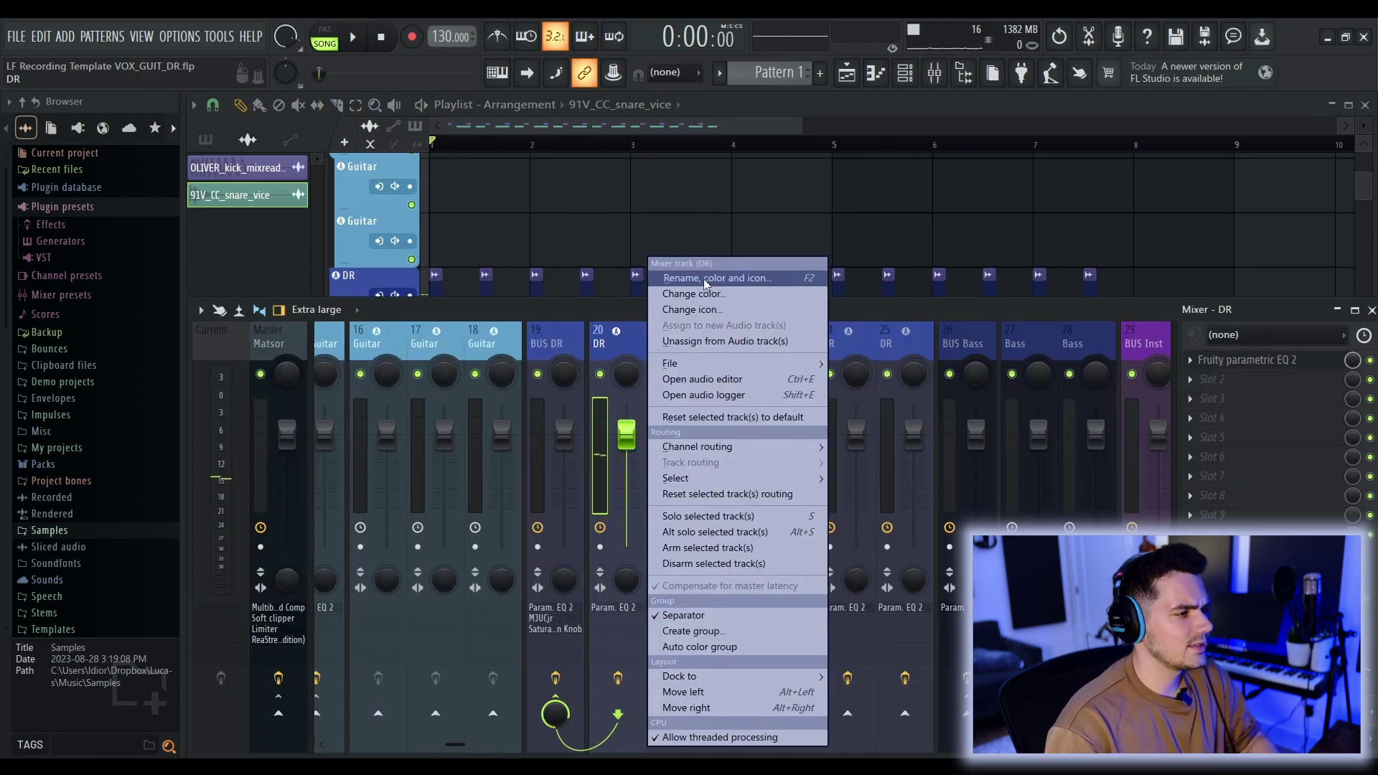
pyautogui.click(705, 280)
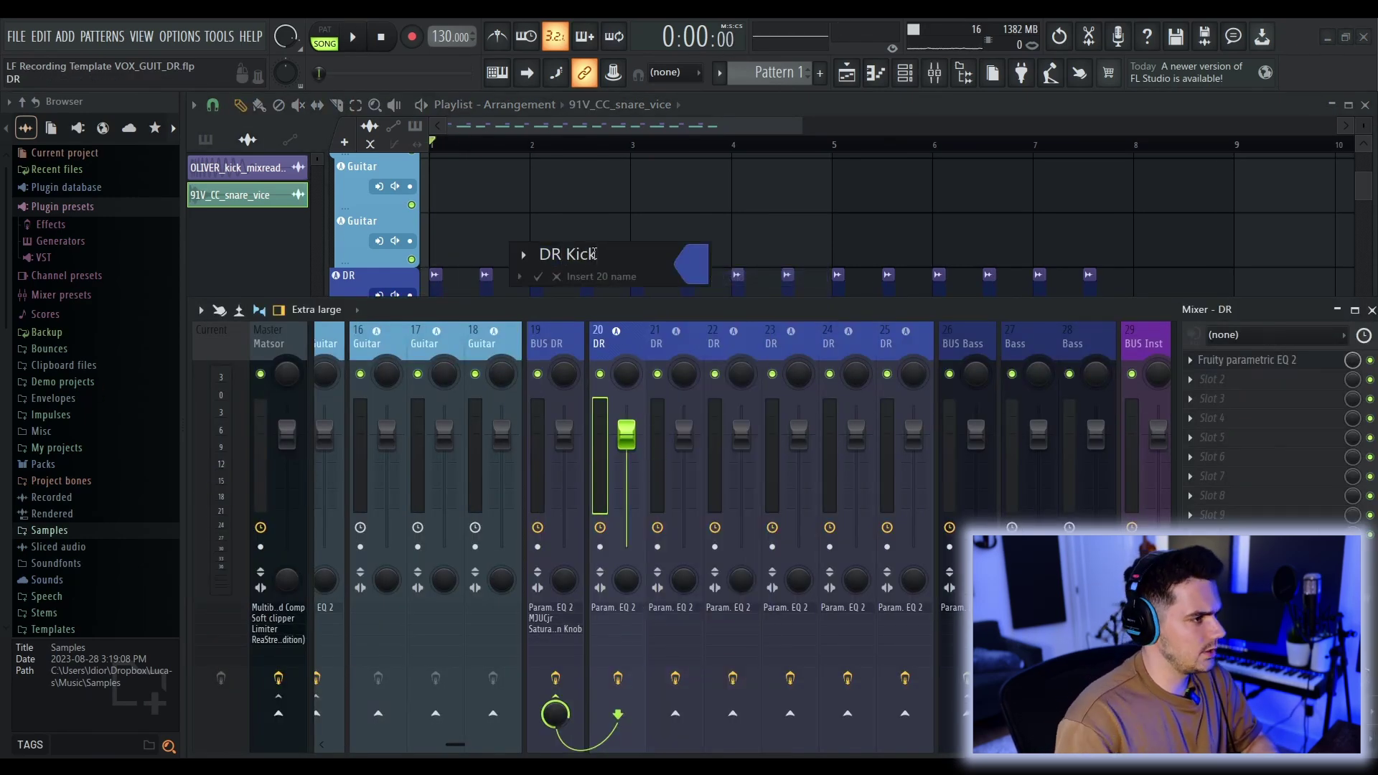
pyautogui.click(538, 278)
pyautogui.write('e')
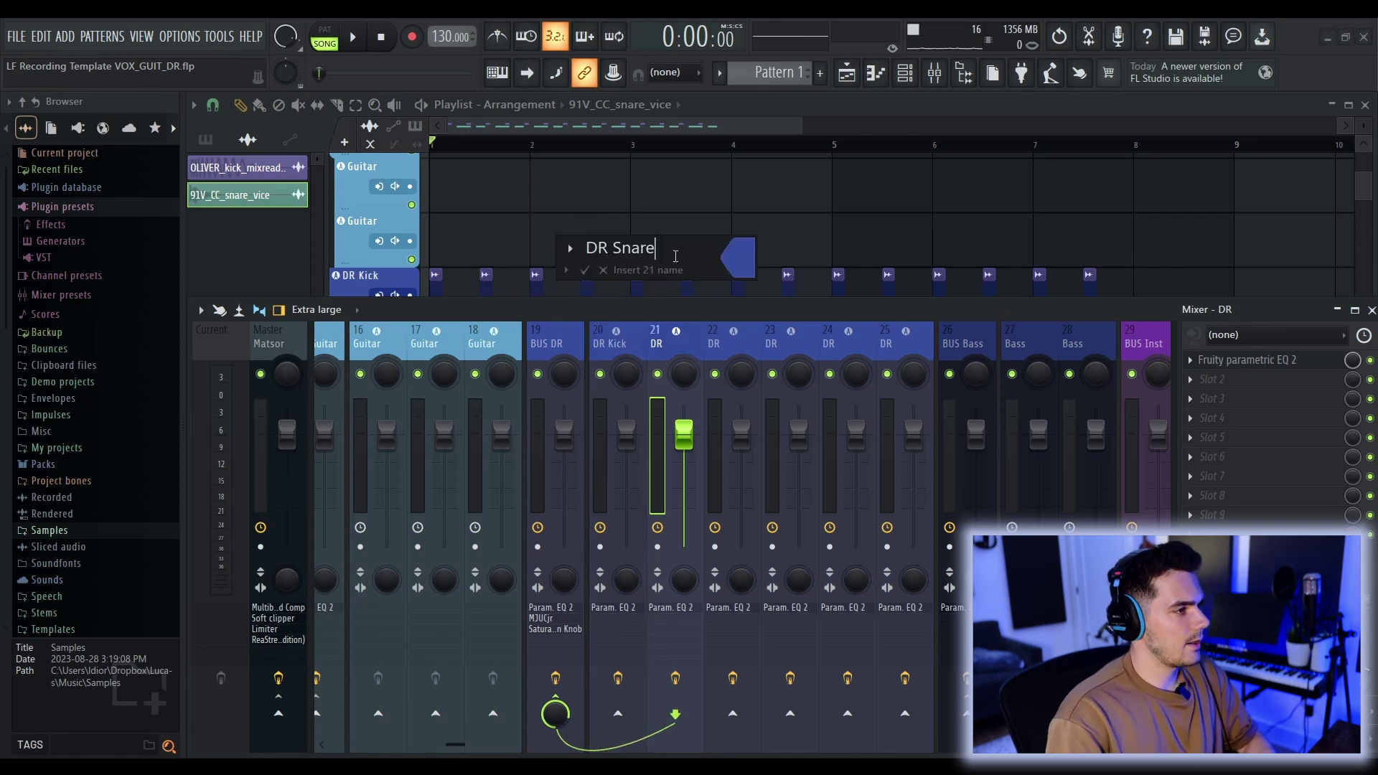
pyautogui.press('Return')
pyautogui.scroll(-1, 675, 262)
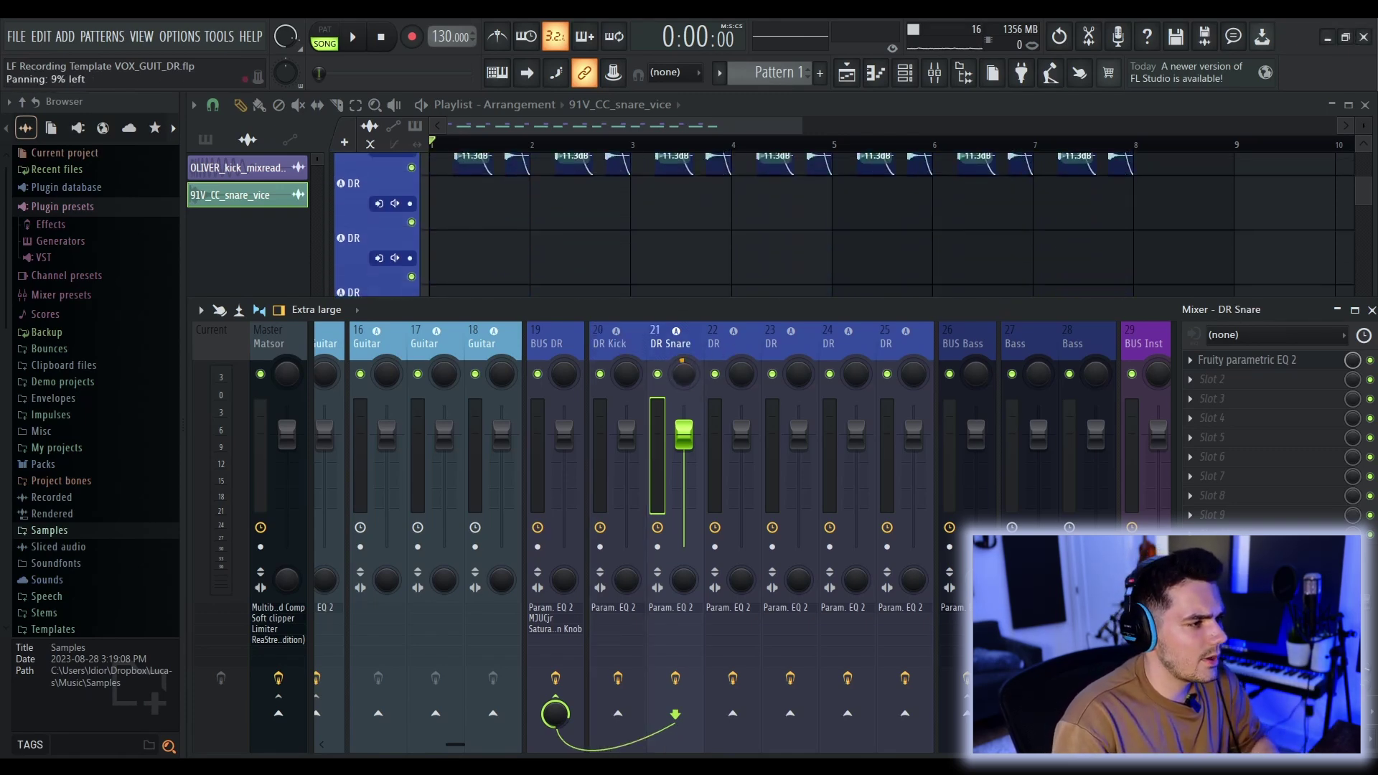
# Step: Pan mixer track 21 to the left and rename it DR Snare L
pyautogui.rightClick(694, 346)
pyautogui.click(710, 279)
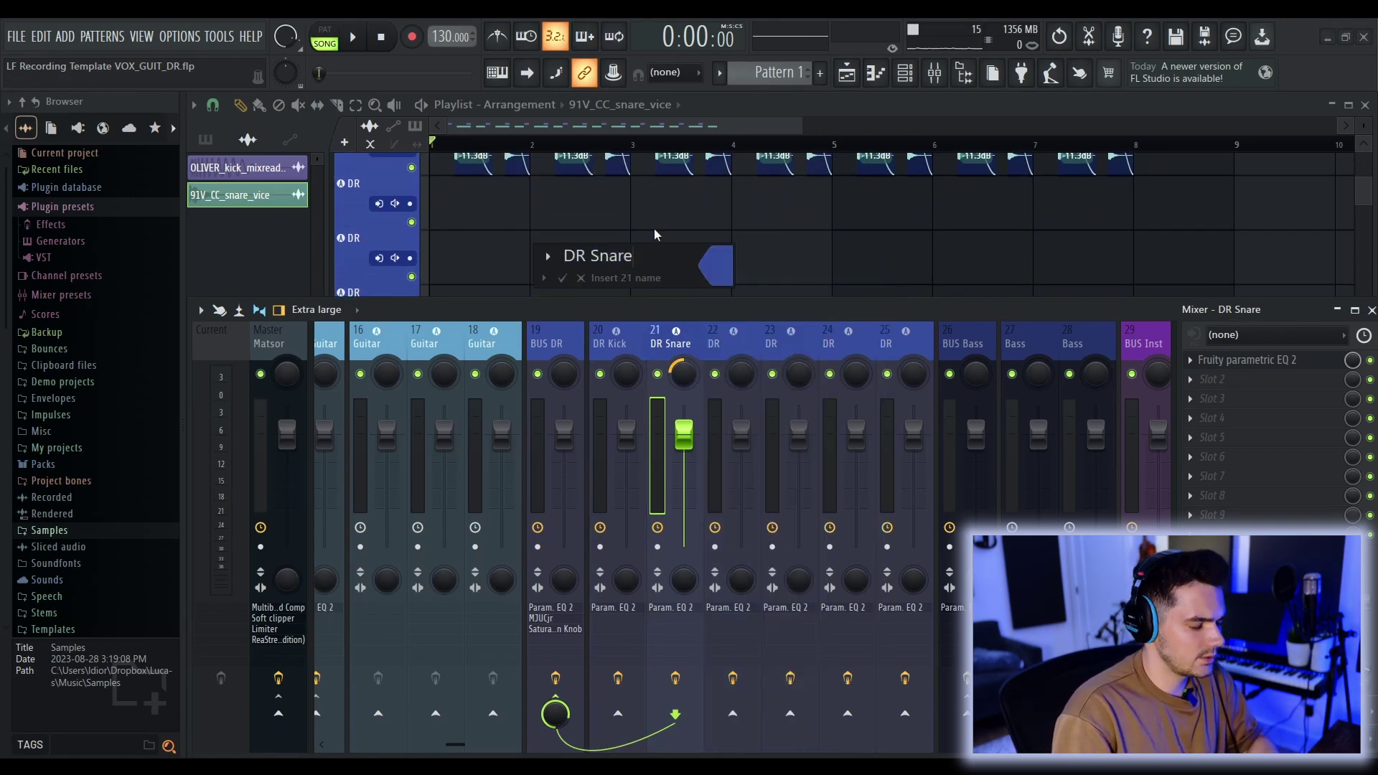
pyautogui.press('Return')
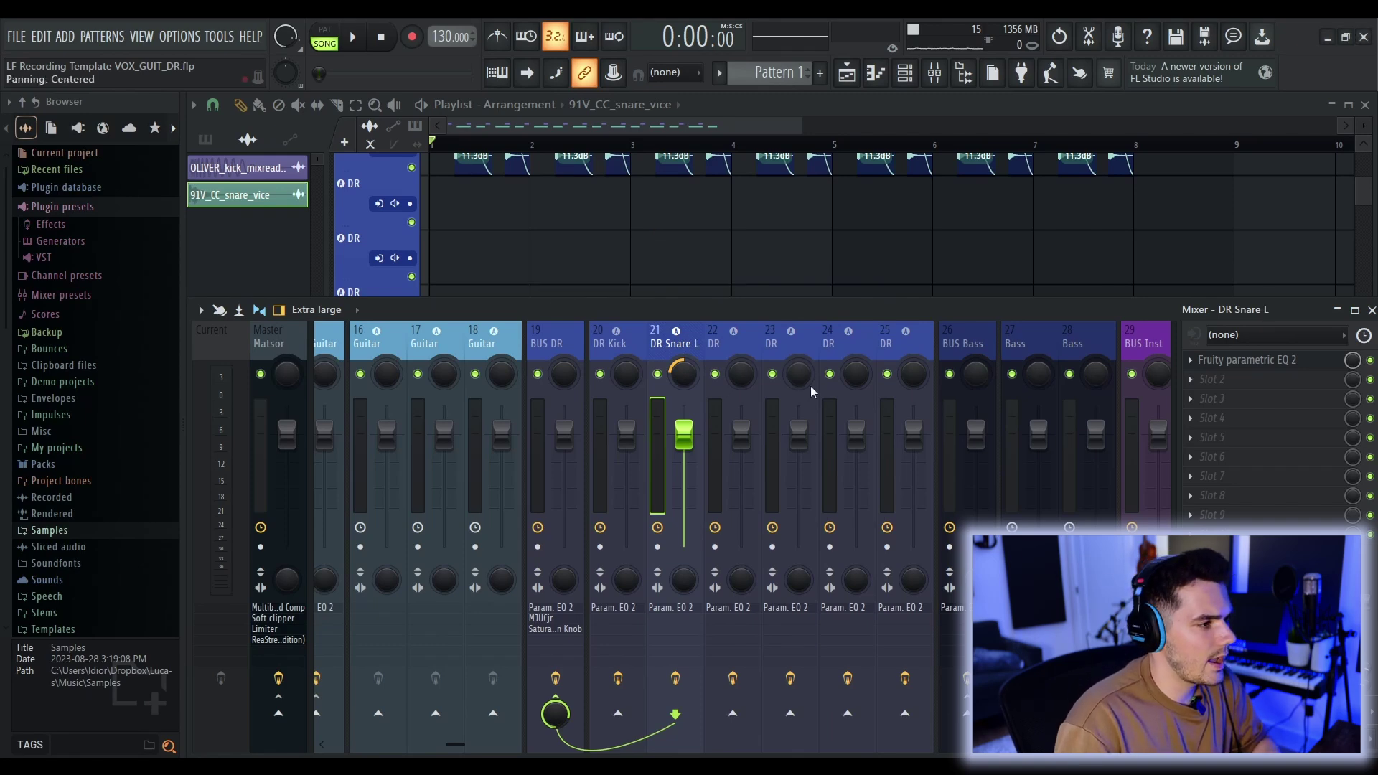
# Step: Rename mixer track 22 as DR Snare R
pyautogui.rightClick(746, 347)
pyautogui.click(789, 279)
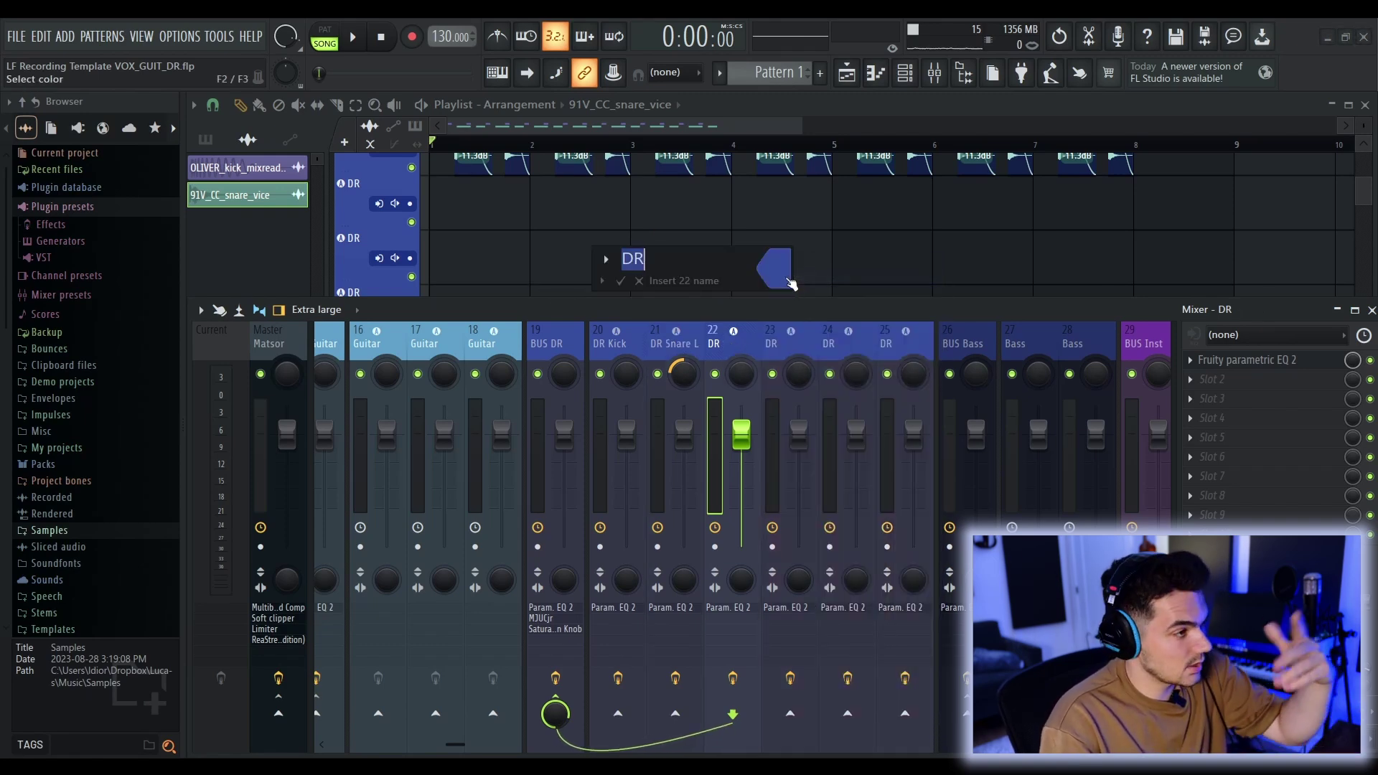
pyautogui.press('End')
pyautogui.write('Snare R')
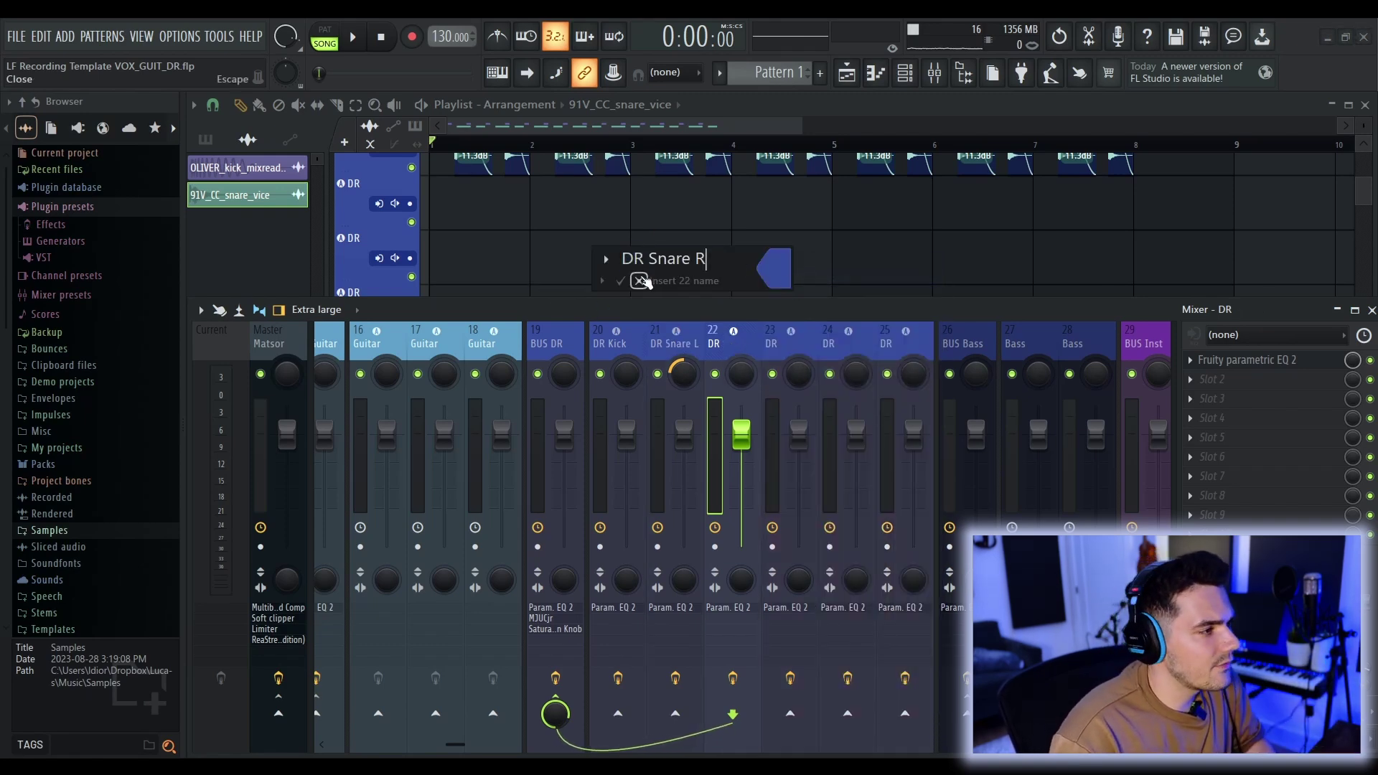
pyautogui.press('Return')
# Step: Close the mixer and play back the arrangement with the renamed drum tracks in view
pyautogui.press('F9')
pyautogui.press('space')
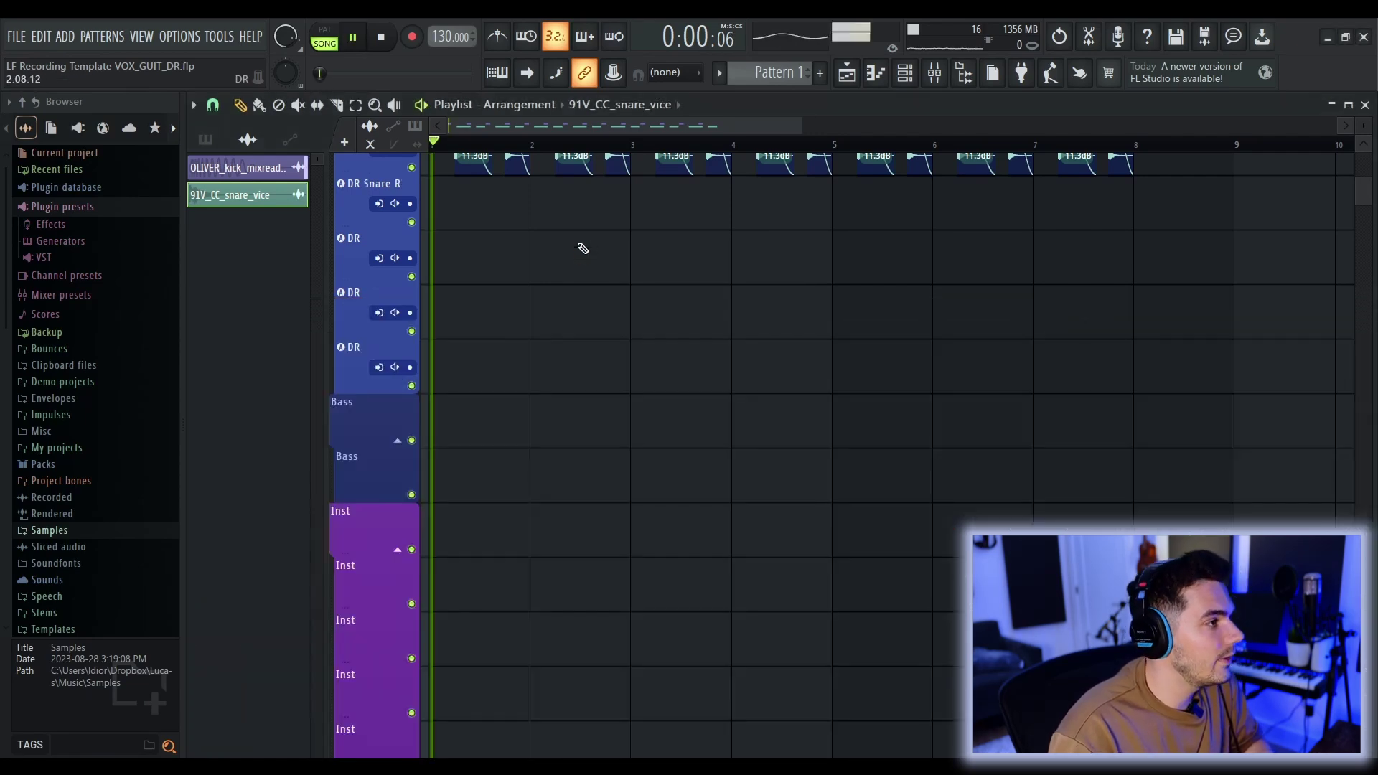
pyautogui.scroll(2, 563, 262)
pyautogui.press('space')
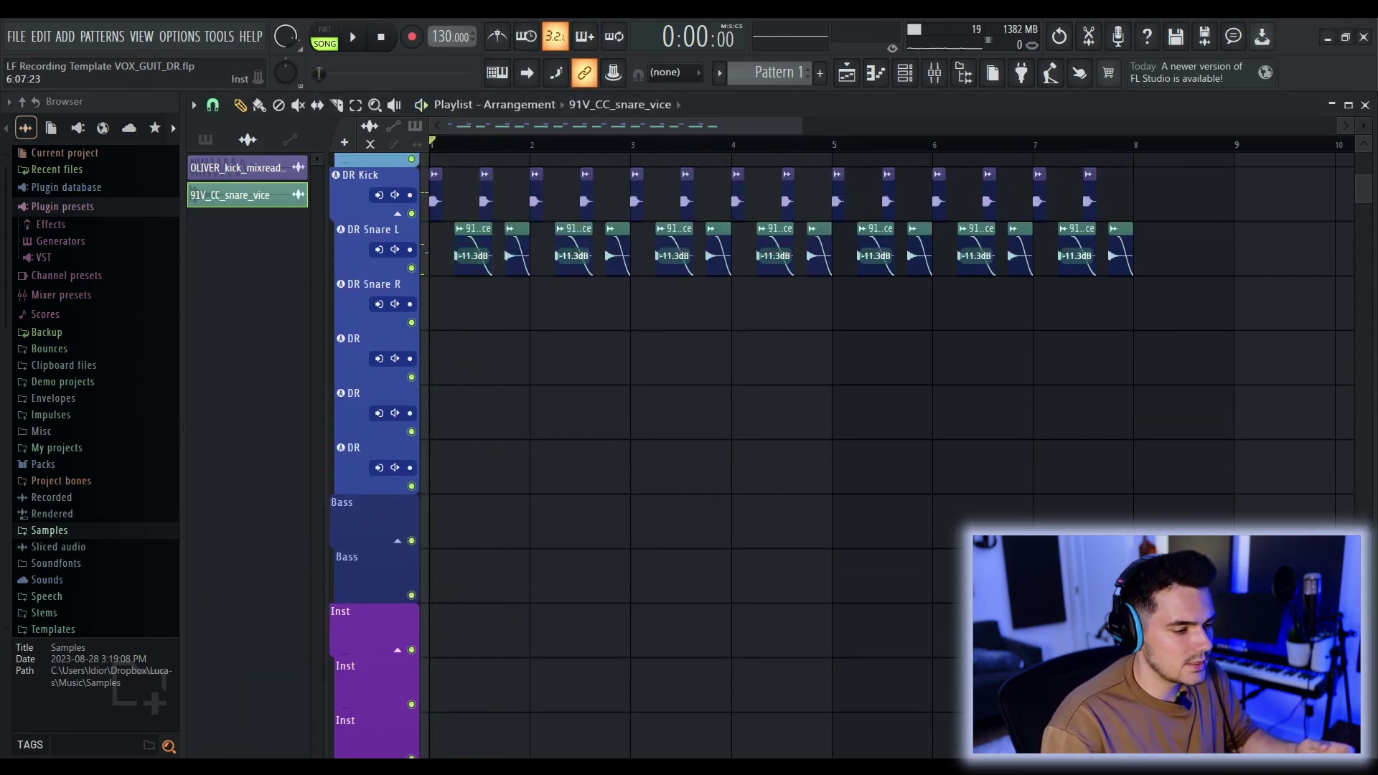
# Step: Audition drum samples in Splice and place 91V_CC_snare_tight_mid on beat 2 of bar 1 on the DR Snare R track
pyautogui.hotkey('alt', 'Tab')
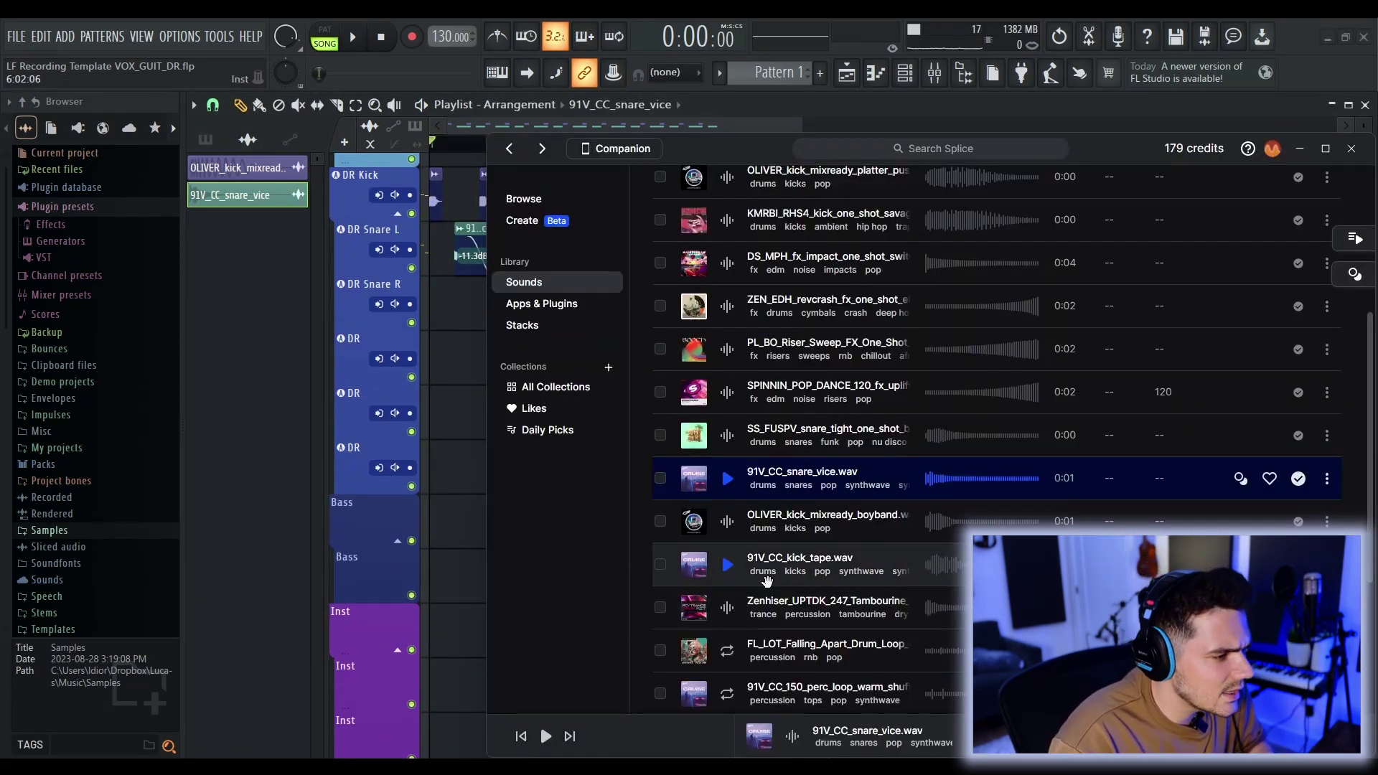
pyautogui.scroll(-1, 766, 577)
pyautogui.click(728, 452)
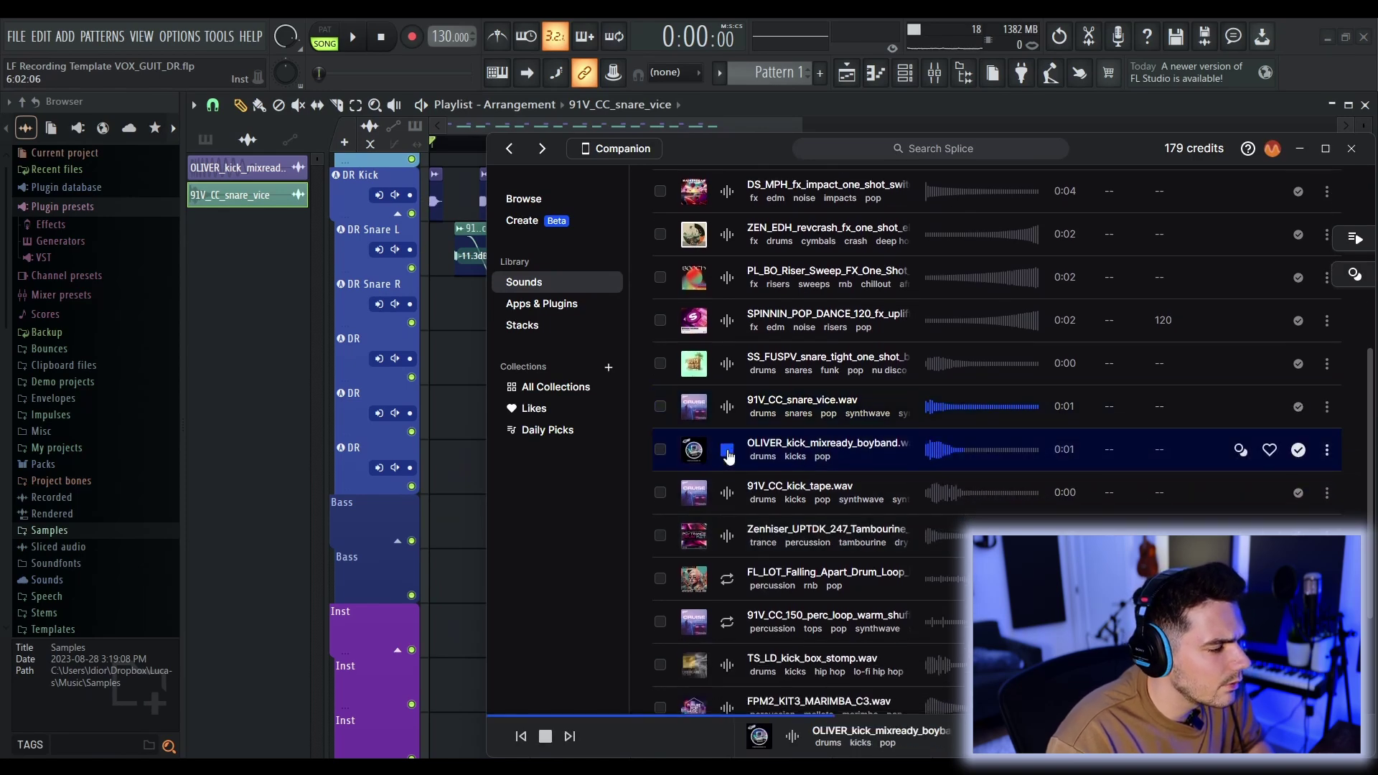
pyautogui.scroll(-1, 795, 520)
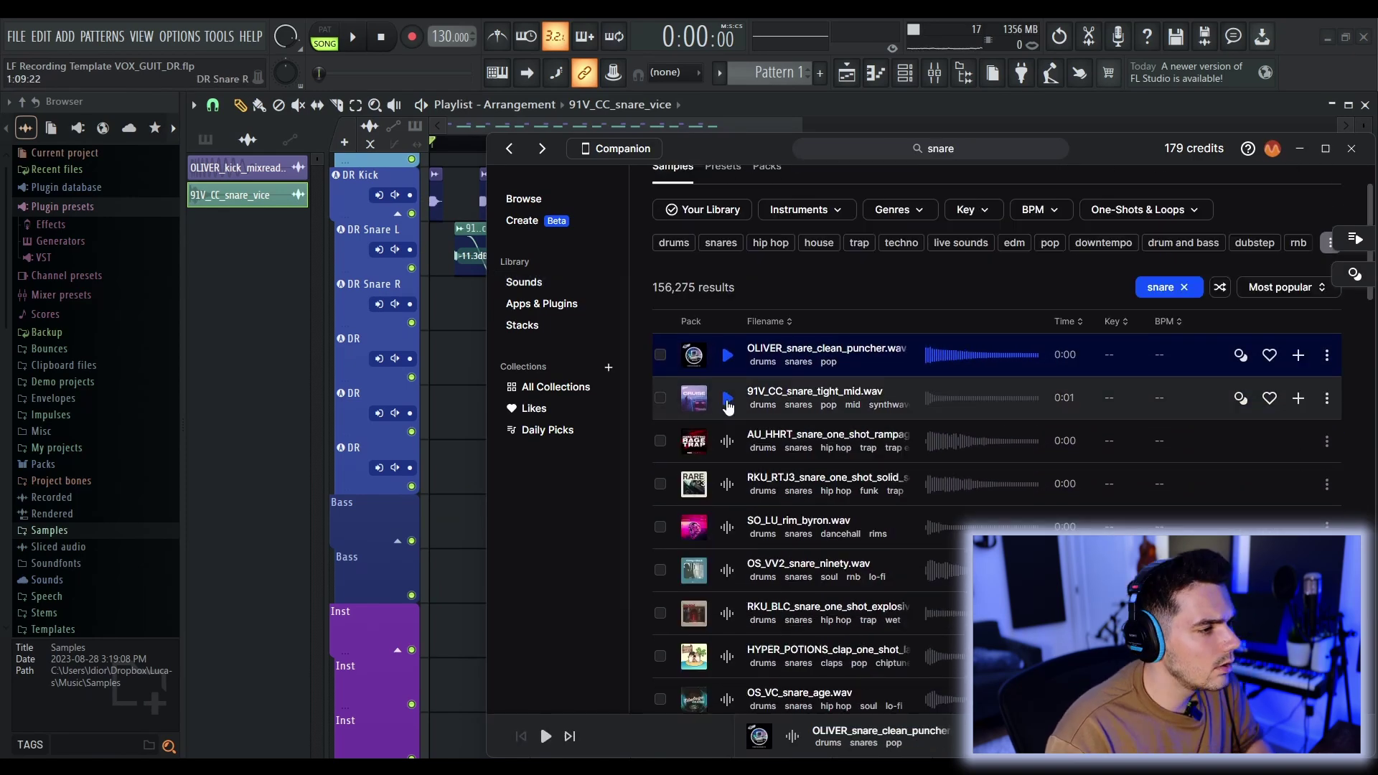
pyautogui.click(727, 402)
pyautogui.click(728, 355)
pyautogui.click(727, 397)
pyautogui.moveTo(727, 398); pyautogui.dragTo(495, 302)
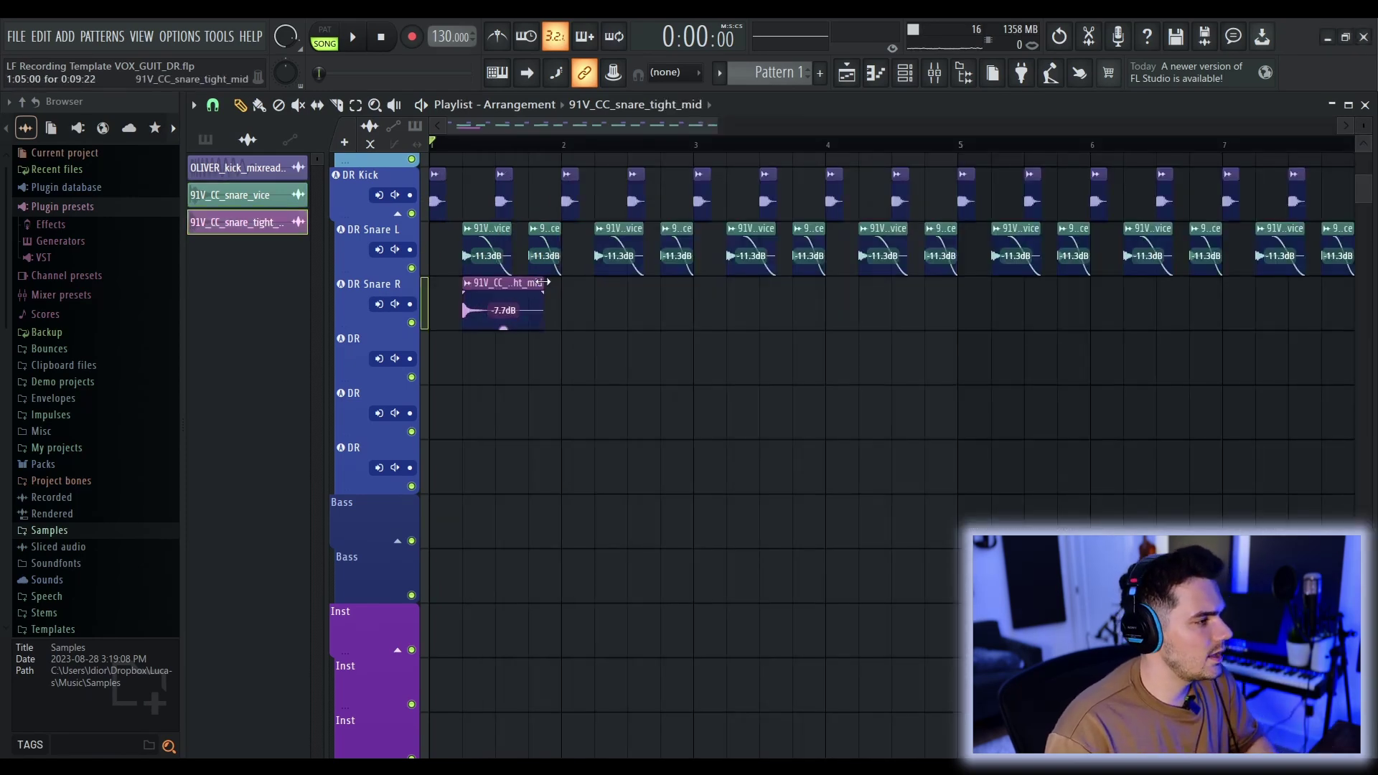
# Step: Shorten the DR Snare R clip, copy it to beat 4, and repeat the pair through bar 4
pyautogui.moveTo(597, 300); pyautogui.dragTo(537, 294)
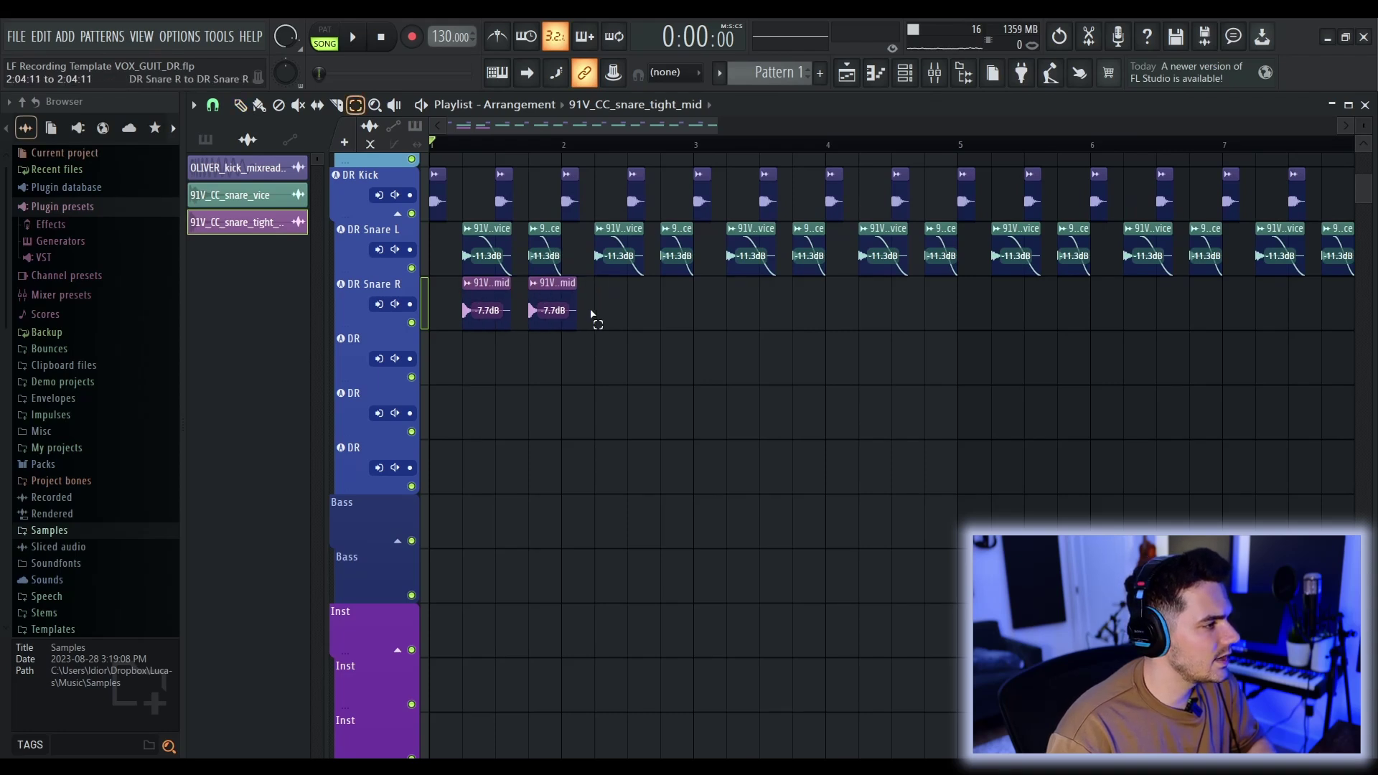
pyautogui.hotkey('ctrl', 'b')
pyautogui.press('space')
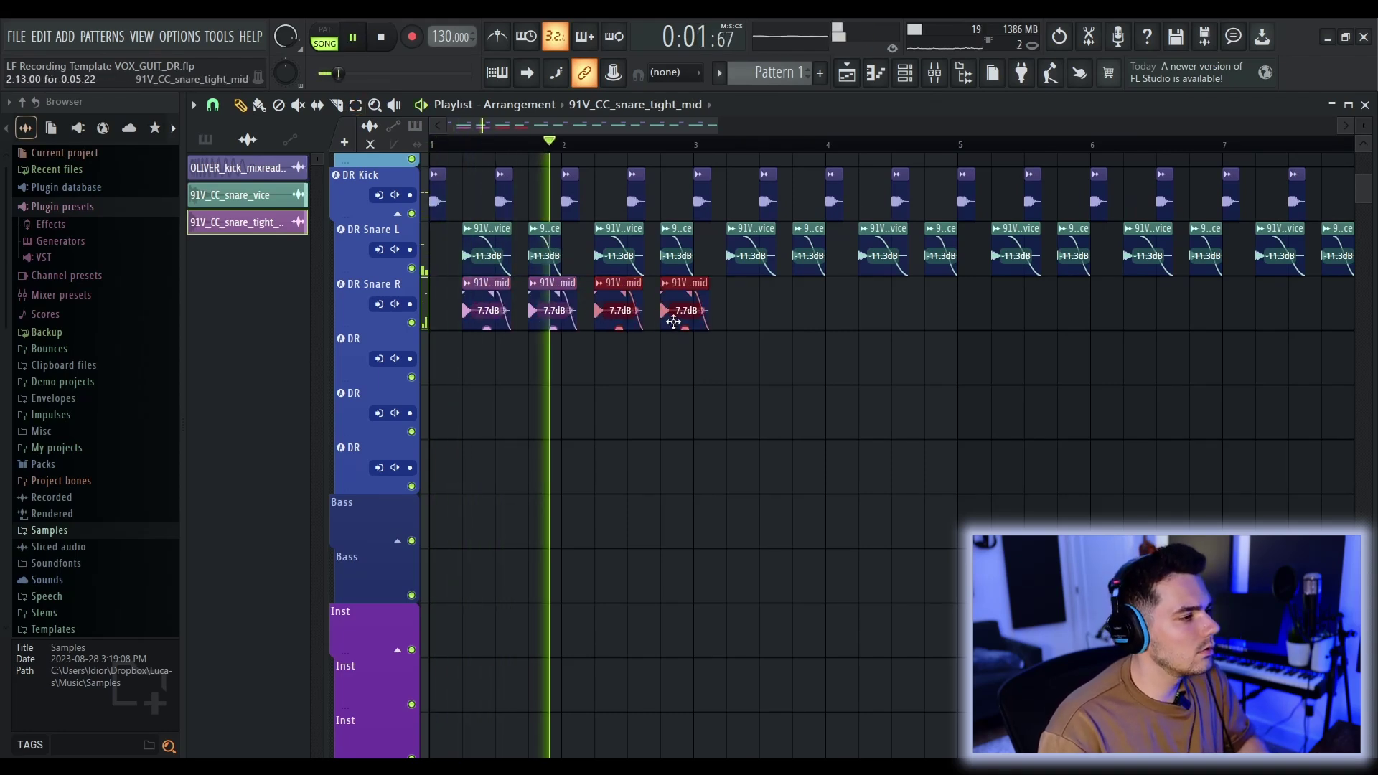
pyautogui.hotkey('ctrl', 'b')
pyautogui.press('space')
pyautogui.hotkey('ctrl', 'b')
pyautogui.scroll(-4, 844, 329)
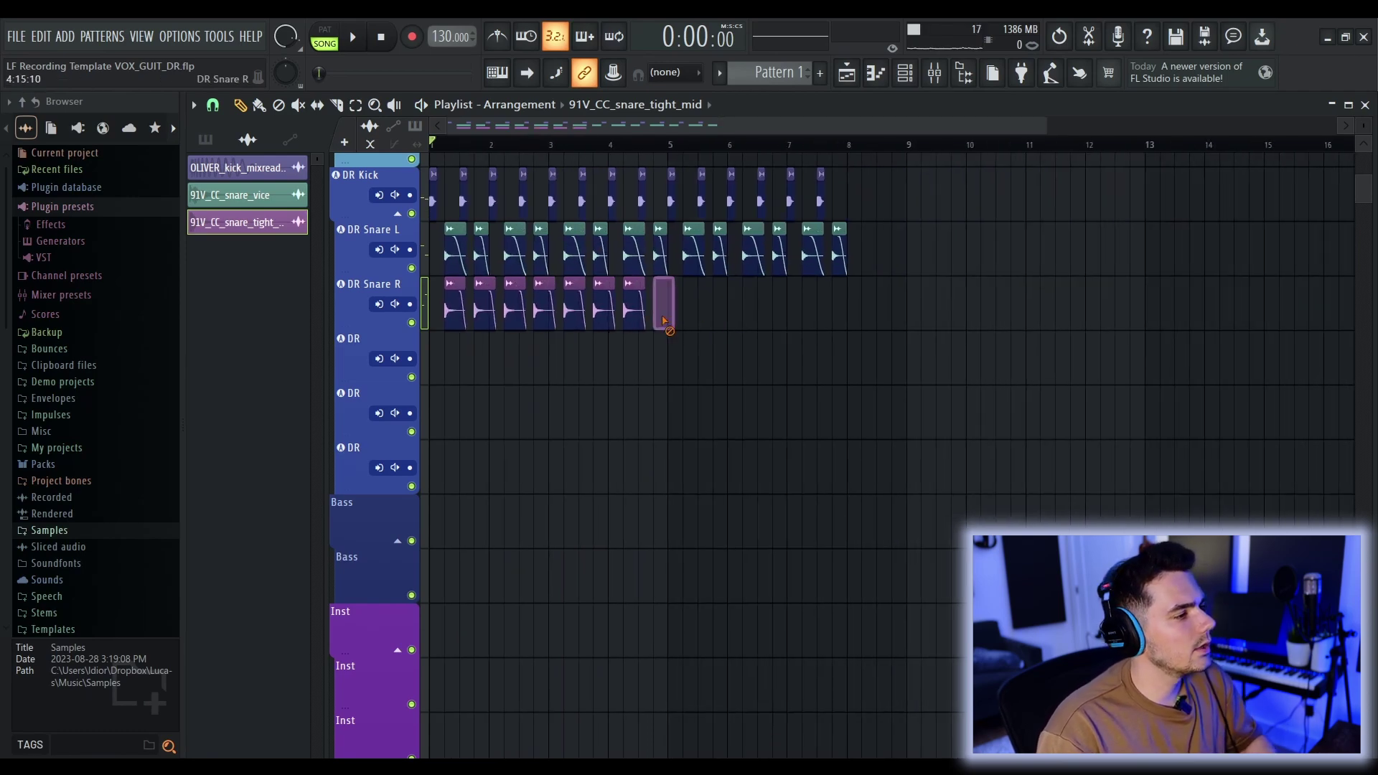
# Step: Rename the DR track below DR Snare R as DR Hat and search Splice for hat samples
pyautogui.moveTo(658, 381); pyautogui.dragTo(453, 338)
pyautogui.write('Hat')
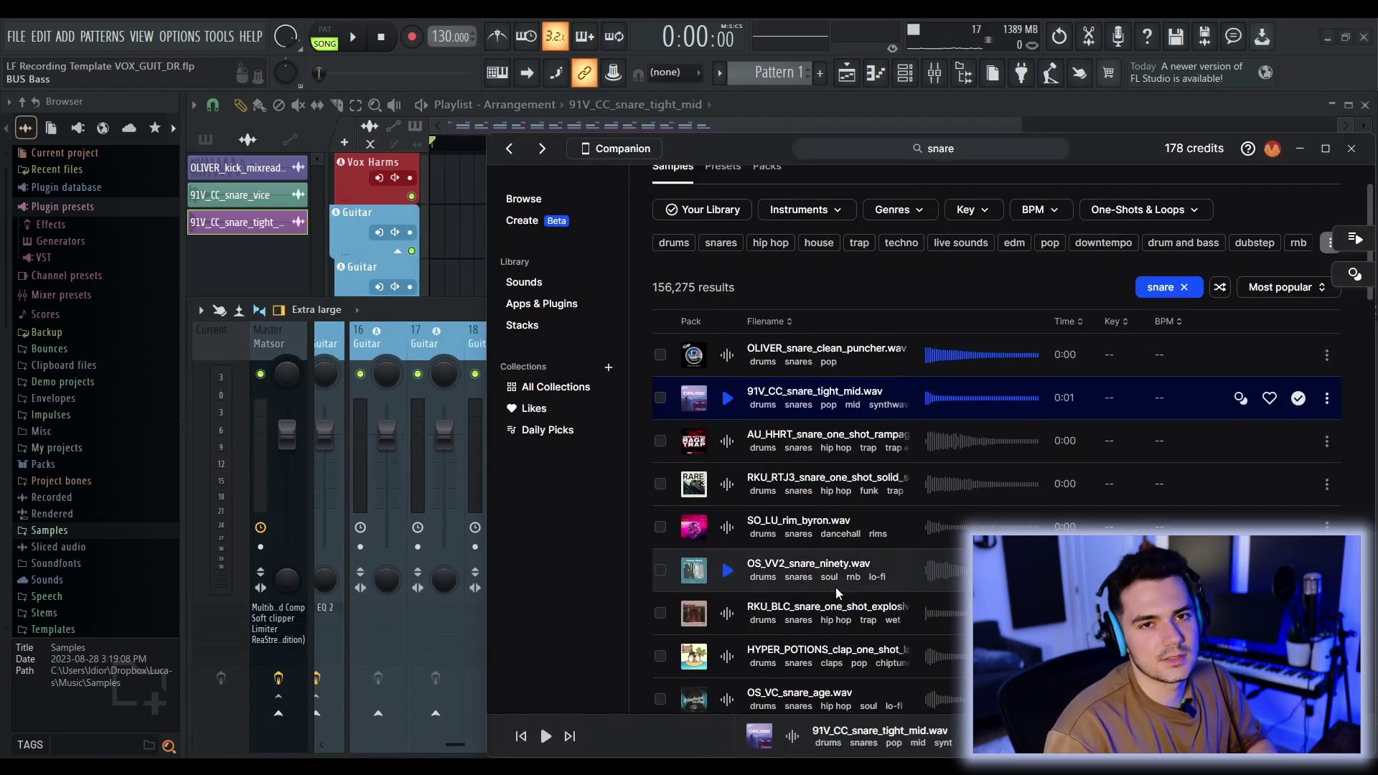
pyautogui.scroll(1, 793, 229)
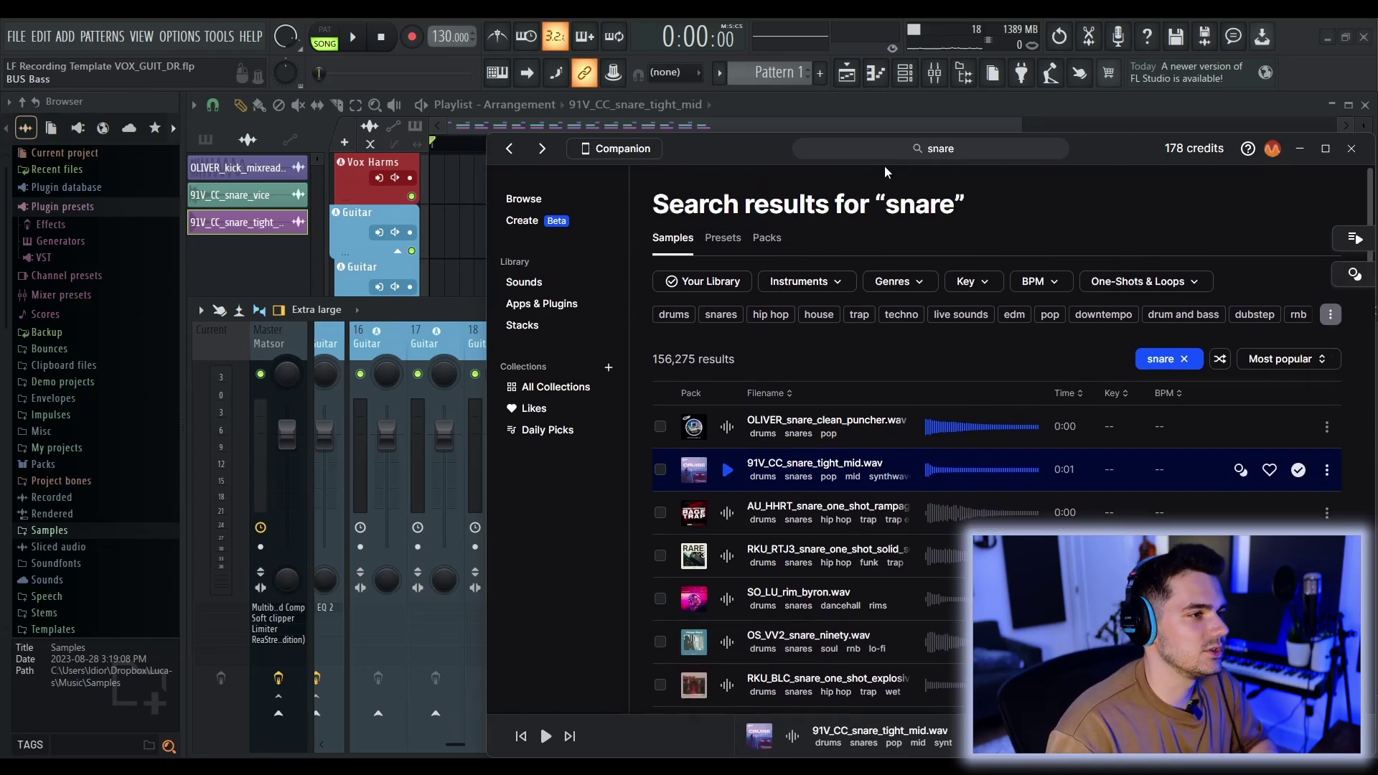
pyautogui.click(952, 148)
pyautogui.write('hat')
pyautogui.press('Return')
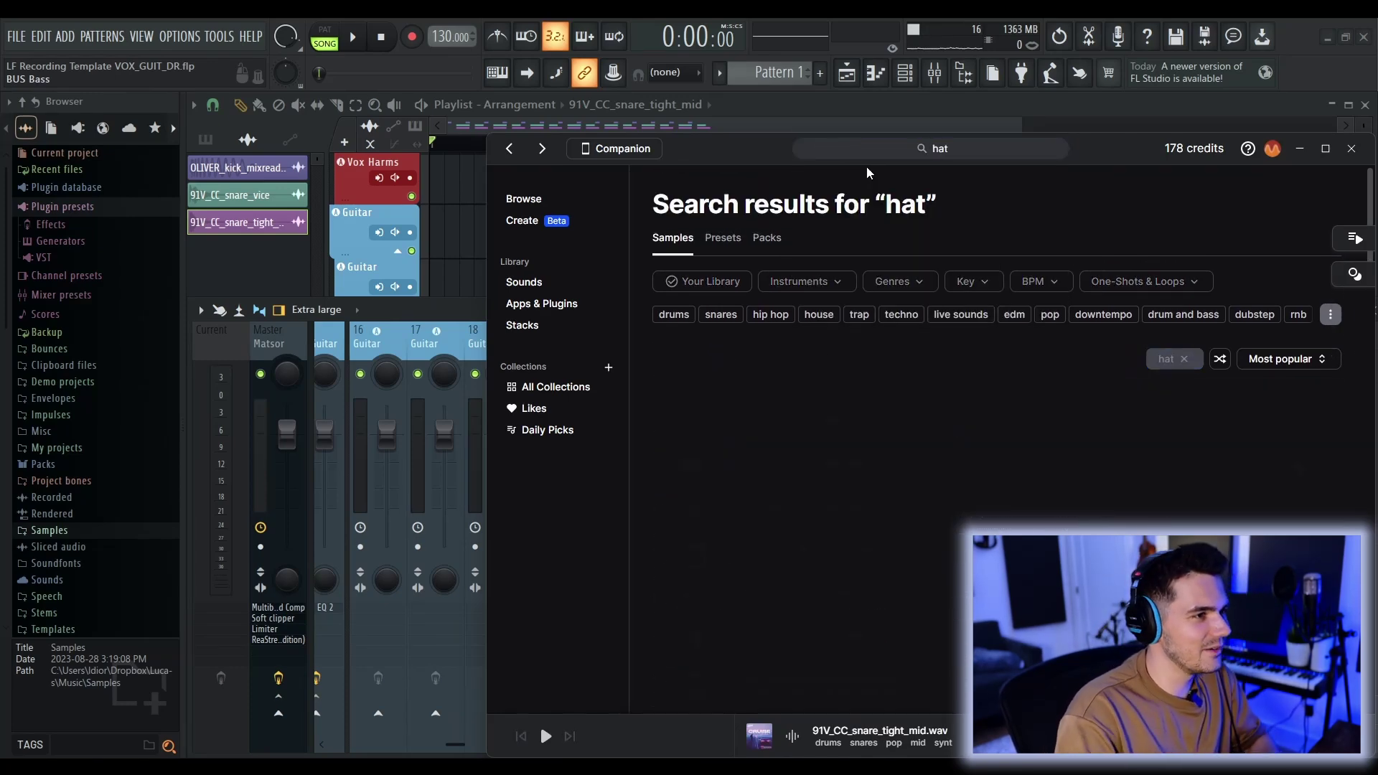
# Step: Audition OLIVER_hat_closed_most_90s in Splice and place it at the start of bar 1 on the DR Hat track
pyautogui.click(728, 427)
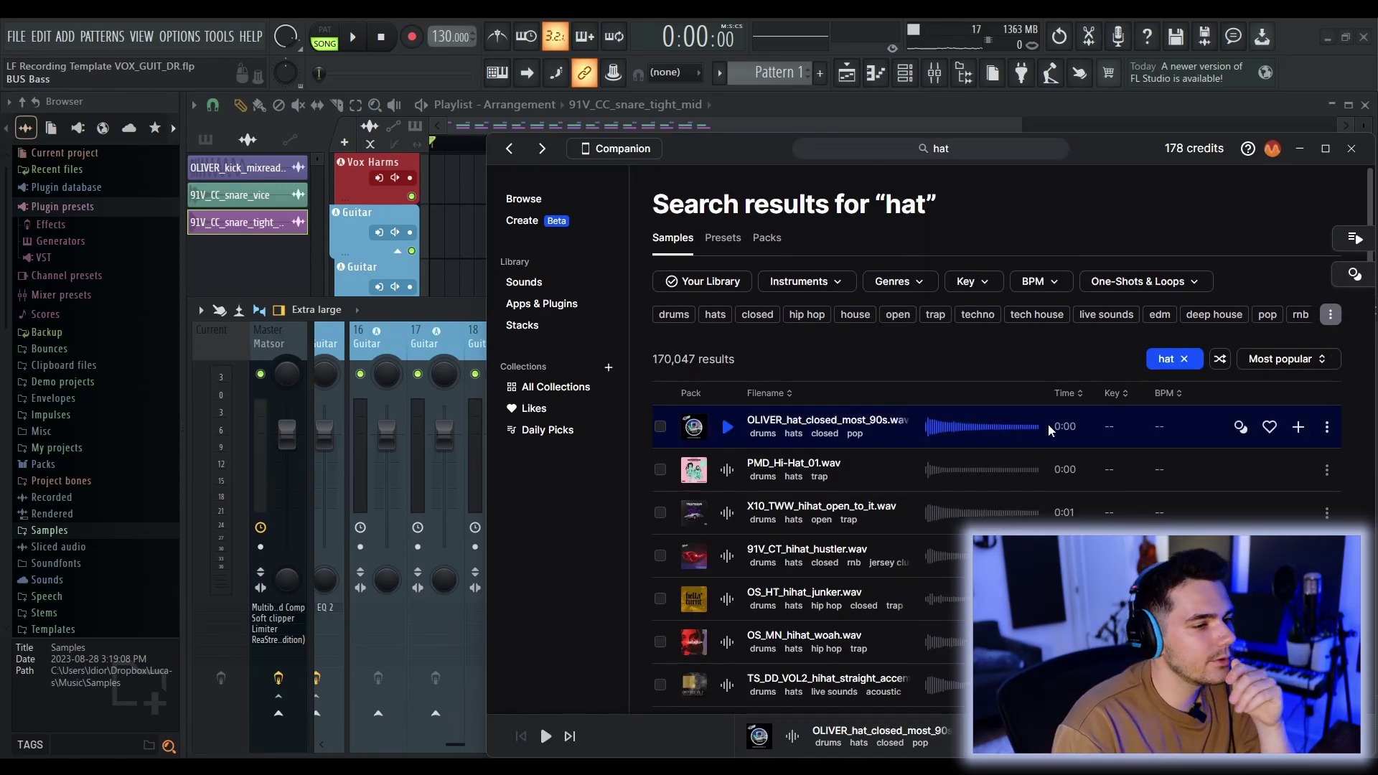
pyautogui.click(1270, 428)
pyautogui.moveTo(821, 423); pyautogui.dragTo(446, 572)
# Step: Repeat the hat clip on every eighth note through bar 7, lower the clips' gain to about -14.8 dB, and play back the beat
pyautogui.click(492, 566)
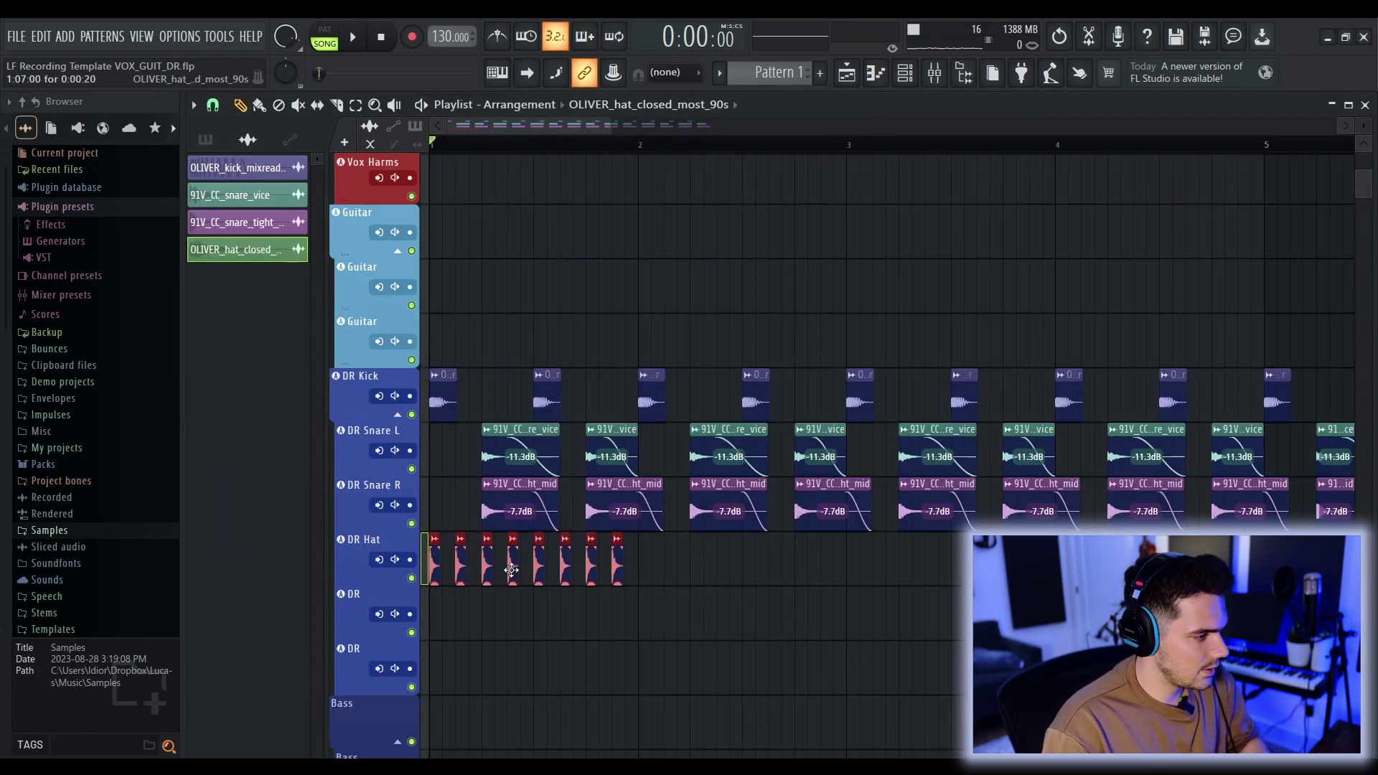
pyautogui.moveTo(511, 570); pyautogui.dragTo(719, 579)
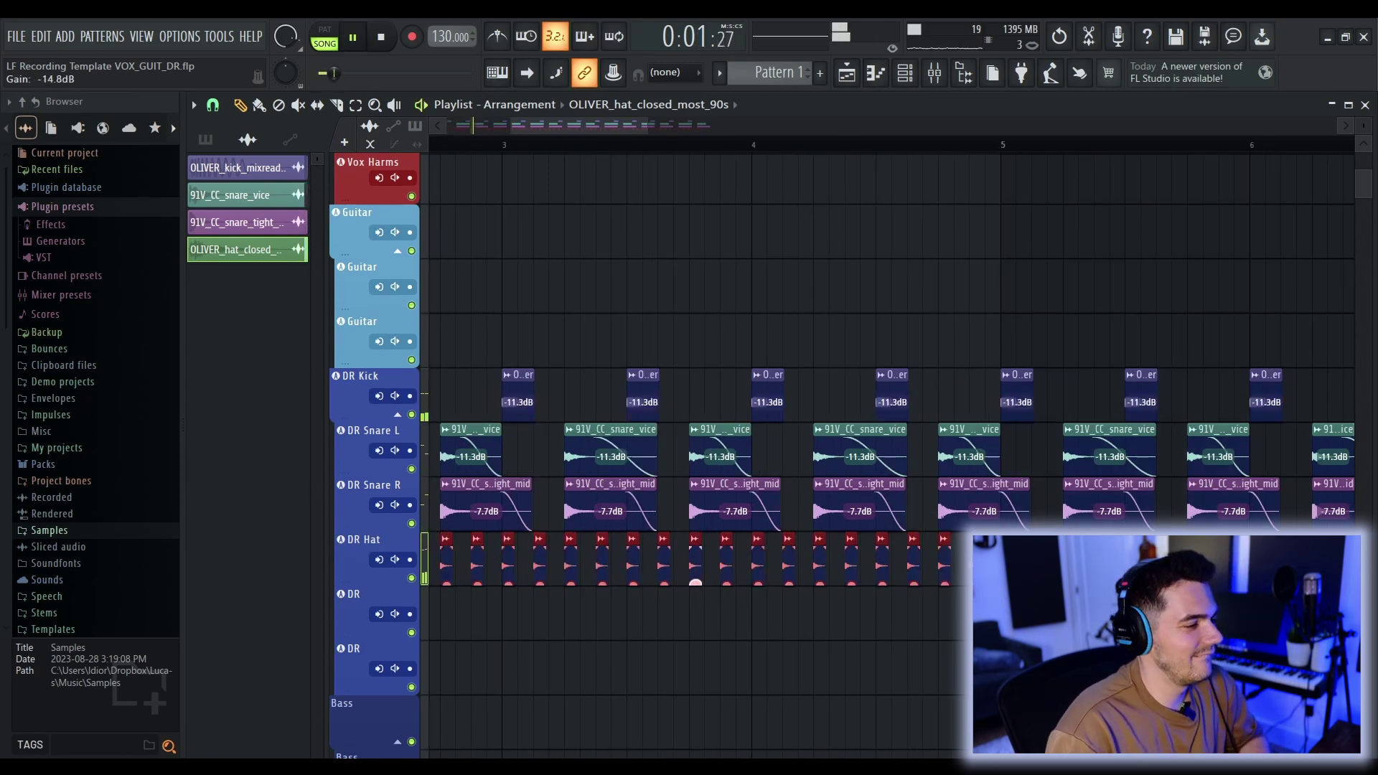
pyautogui.scroll(-4, 686, 603)
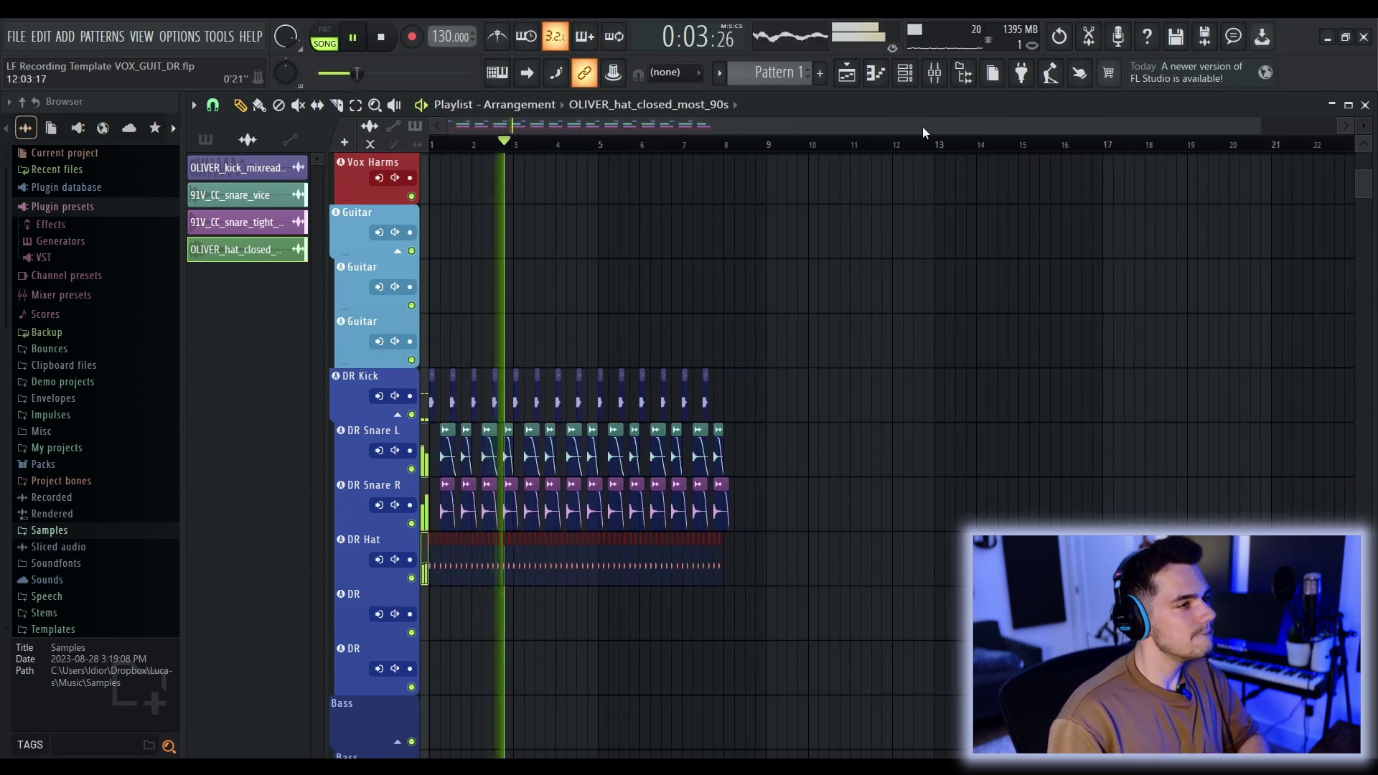
pyautogui.press('space')
# Step: Cut the highs on the DR Hat mixer track with band 7 of Fruity parametric EQ 2 and check it in playback
pyautogui.click(934, 73)
pyautogui.rightClick(790, 343)
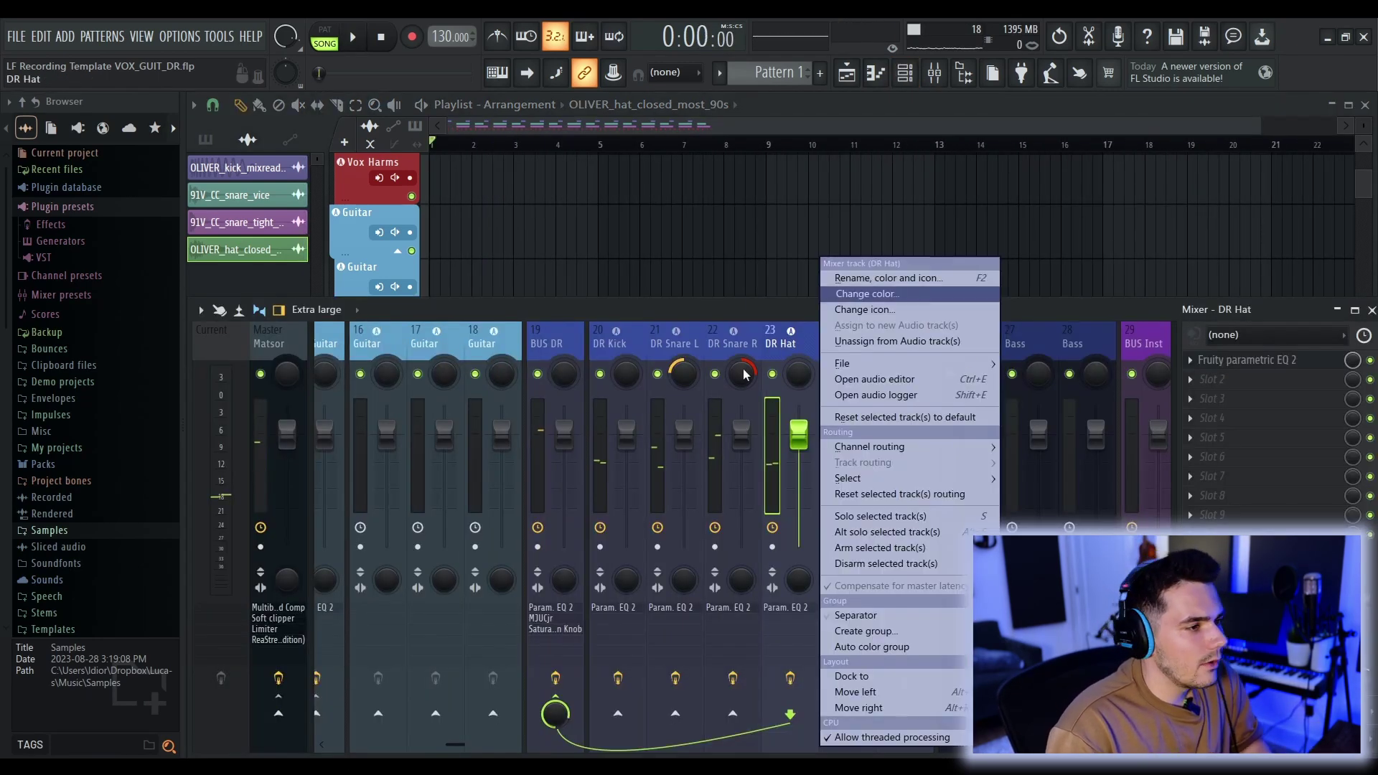
pyautogui.click(766, 374)
pyautogui.click(1220, 362)
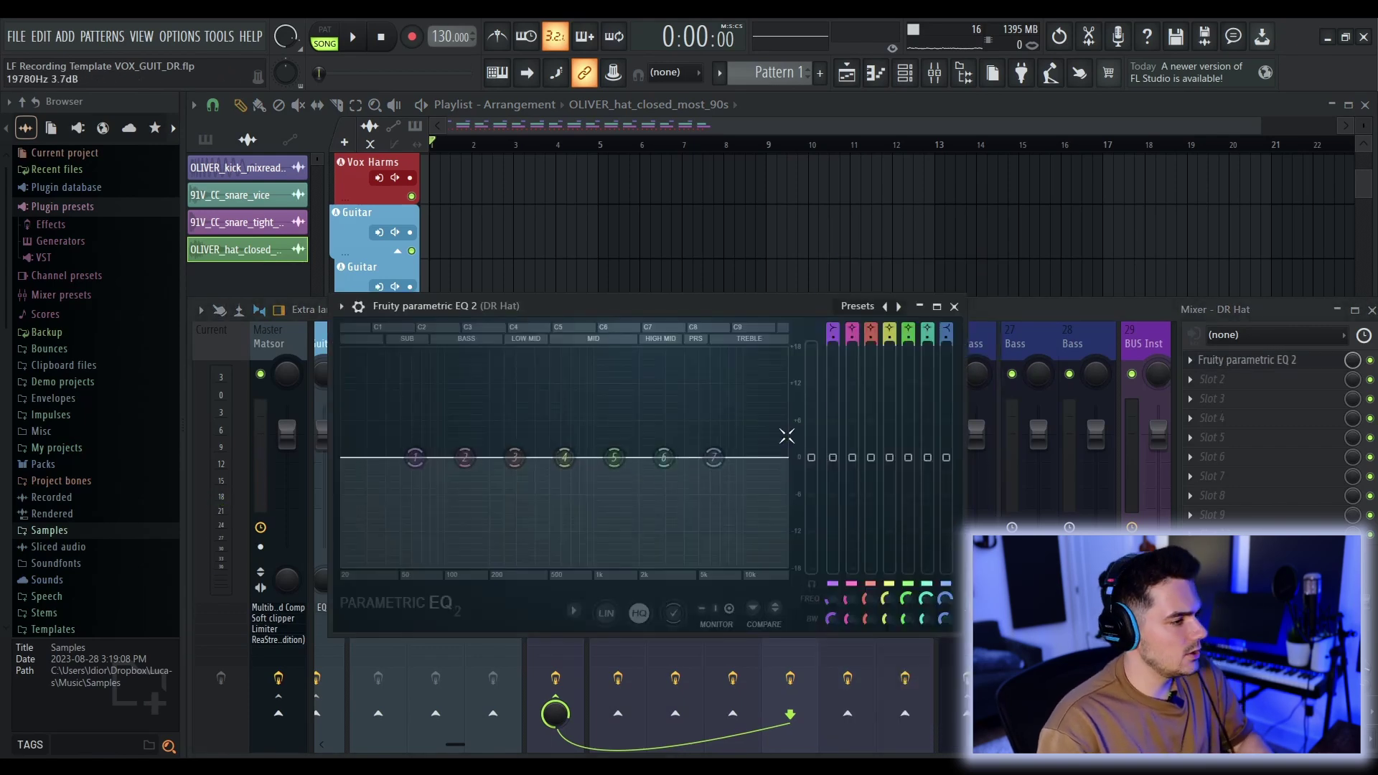
pyautogui.moveTo(714, 457); pyautogui.dragTo(713, 529)
pyautogui.press('space')
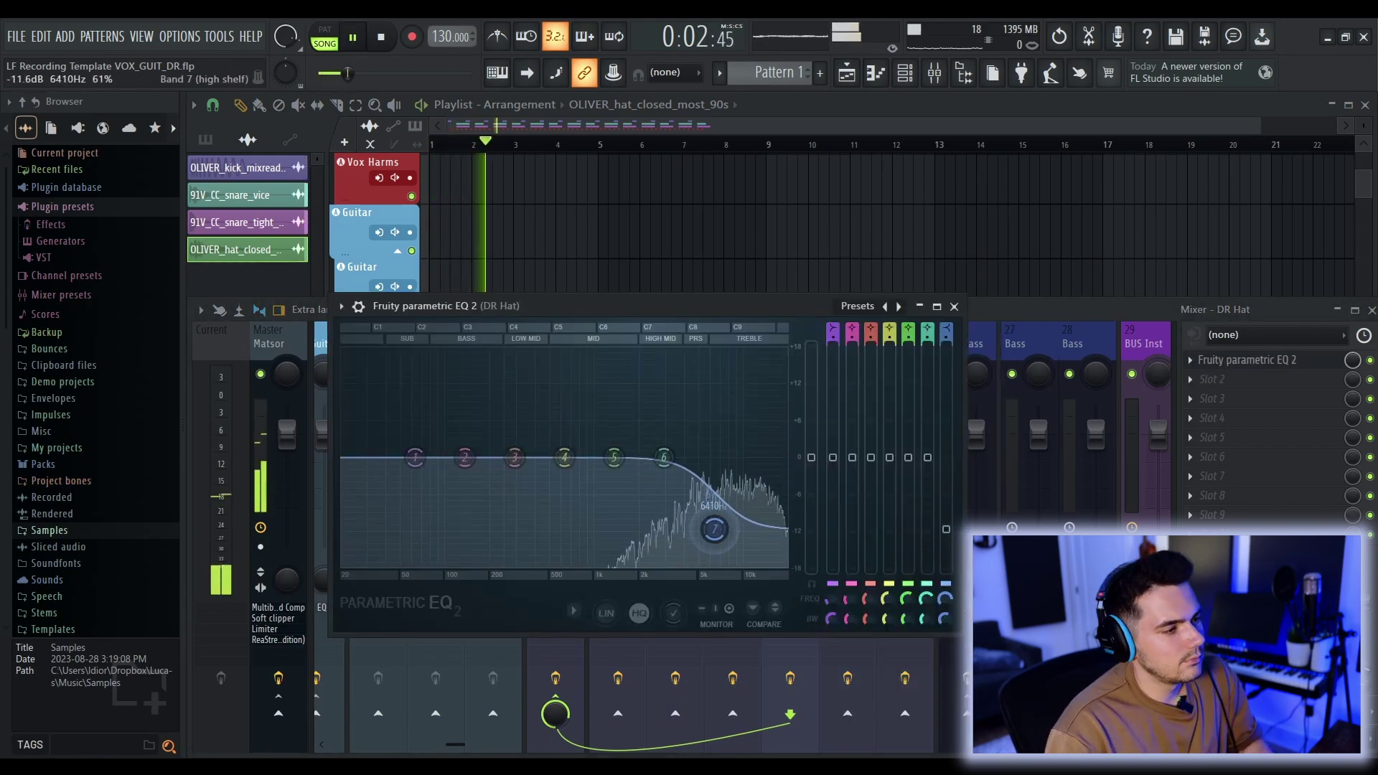
pyautogui.press('space')
pyautogui.click(954, 306)
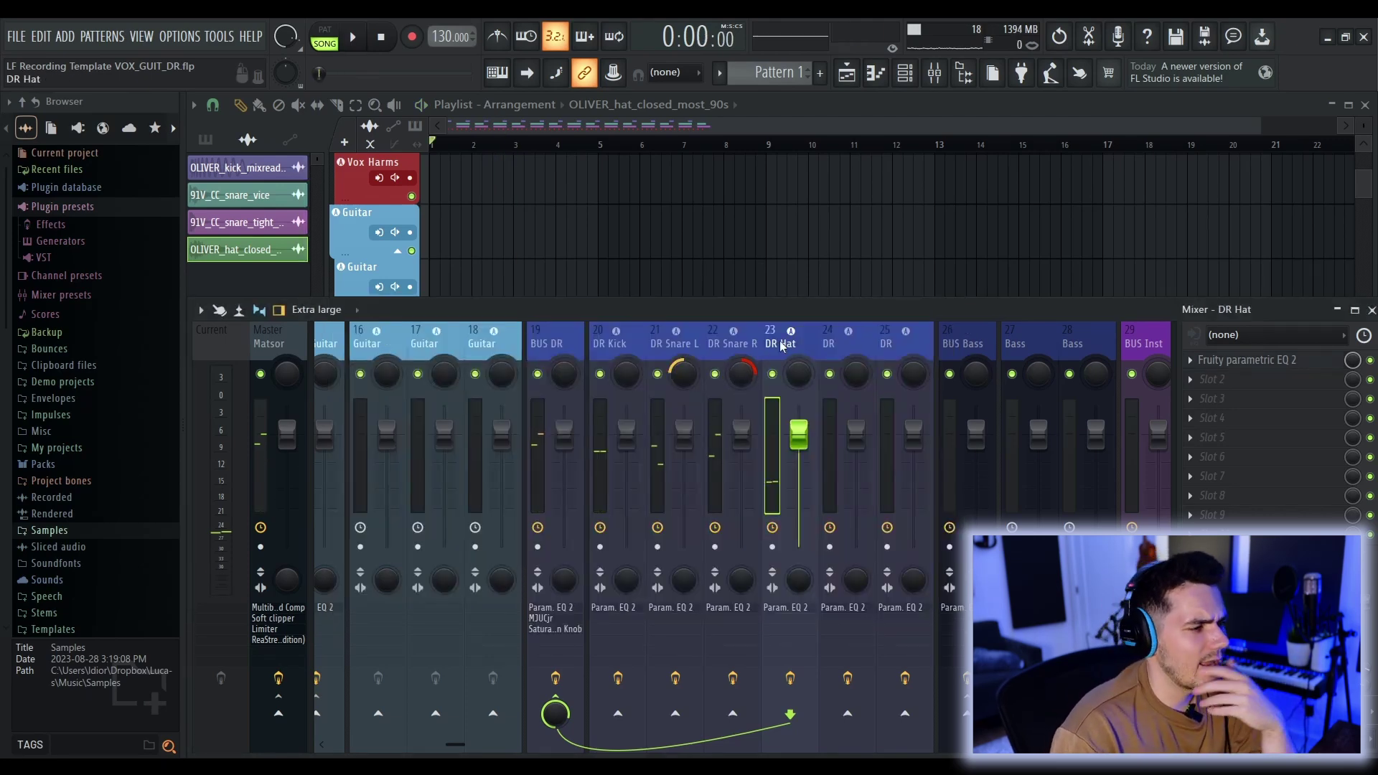
# Step: Examine the Fruity Reeverb 2, Fruity parametric EQ 2 and Fruity Stereo Shaper settings on REVERB mixer track 120
pyautogui.hscroll(-5, 782, 345)
pyautogui.hscroll(10, 782, 346)
pyautogui.hscroll(-6, 782, 346)
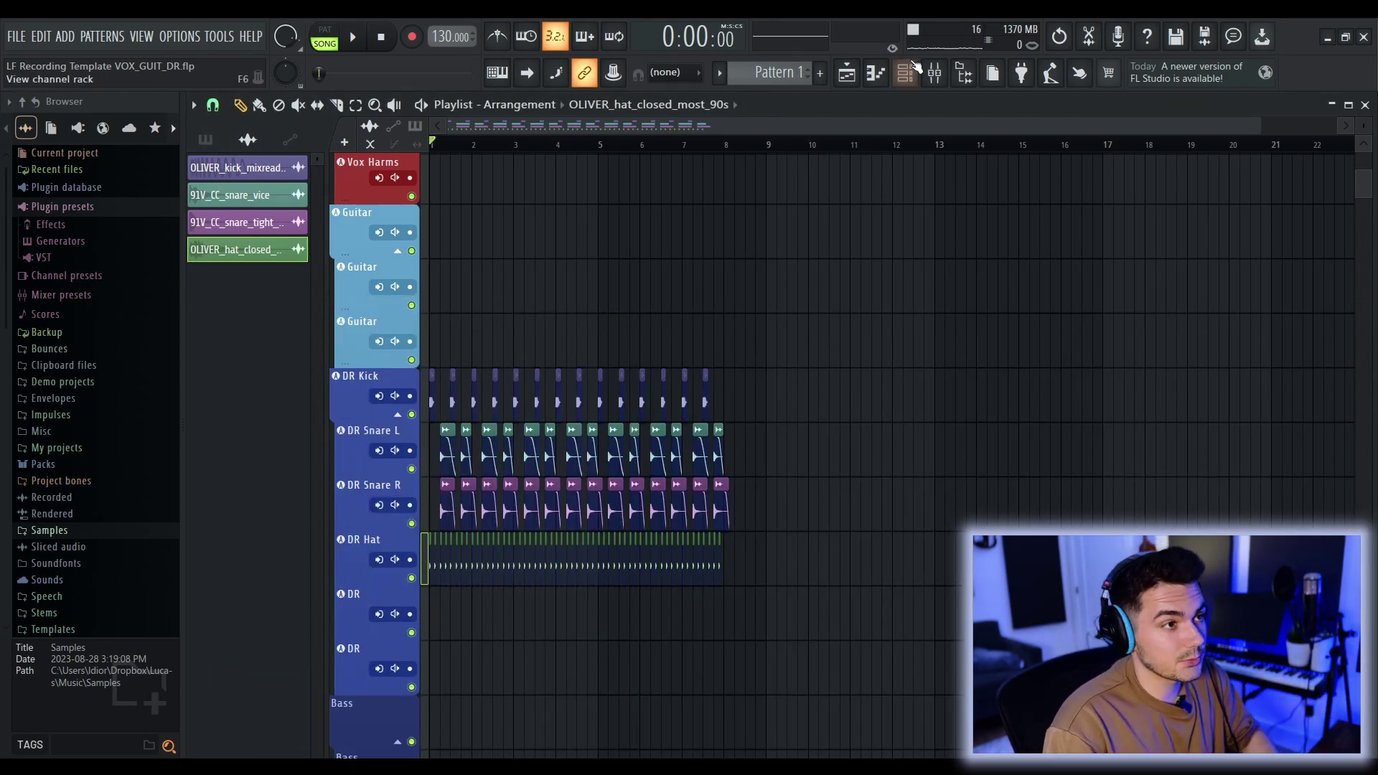
pyautogui.press('F9')
pyautogui.click(1175, 335)
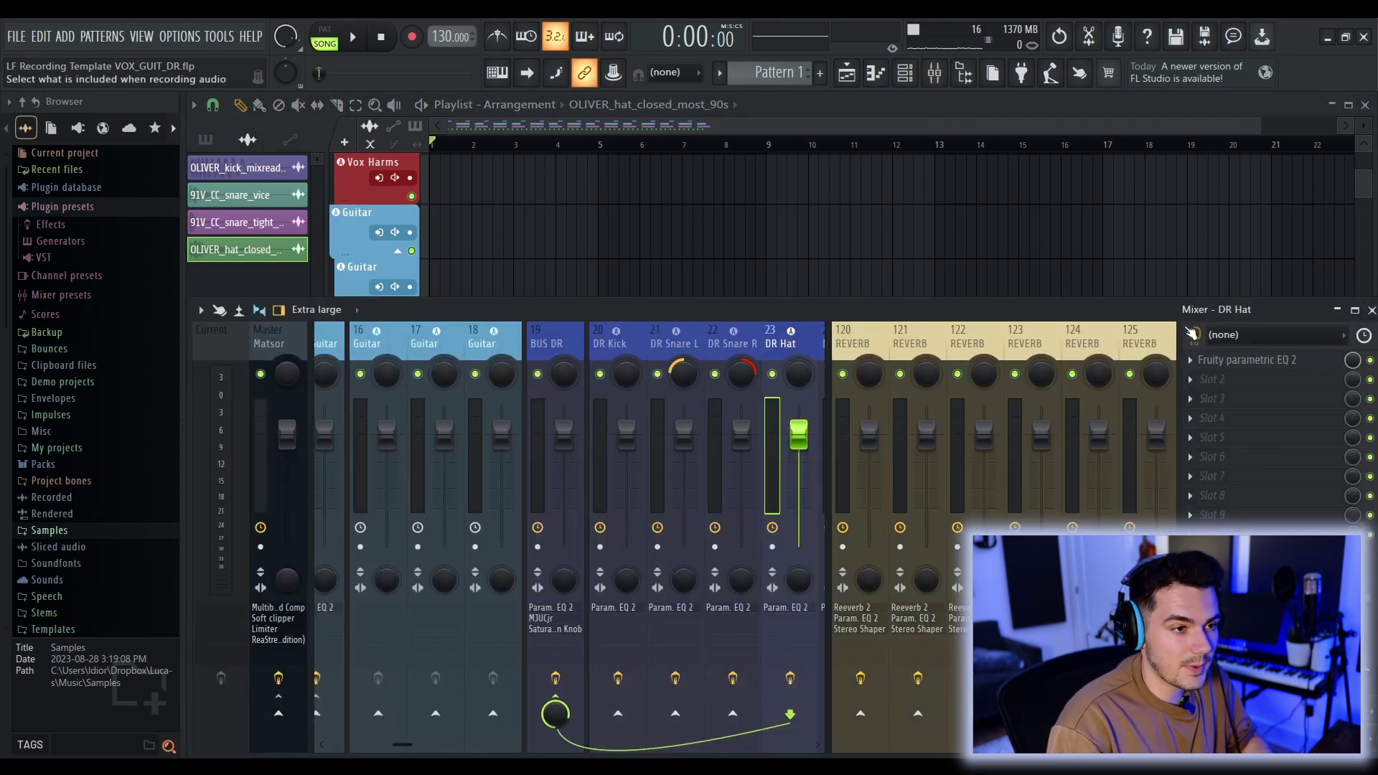
pyautogui.moveTo(841, 352); pyautogui.dragTo(890, 343)
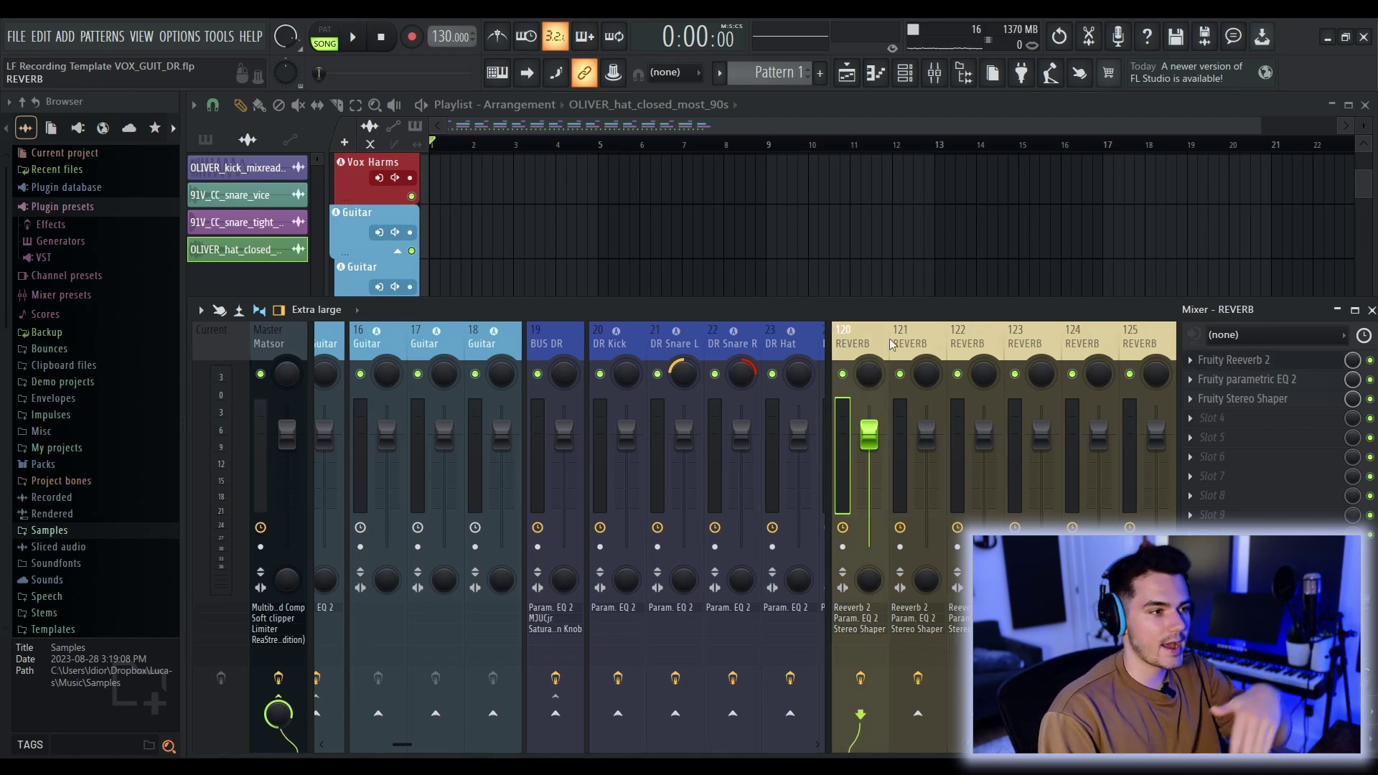
pyautogui.moveTo(778, 207); pyautogui.dragTo(829, 204)
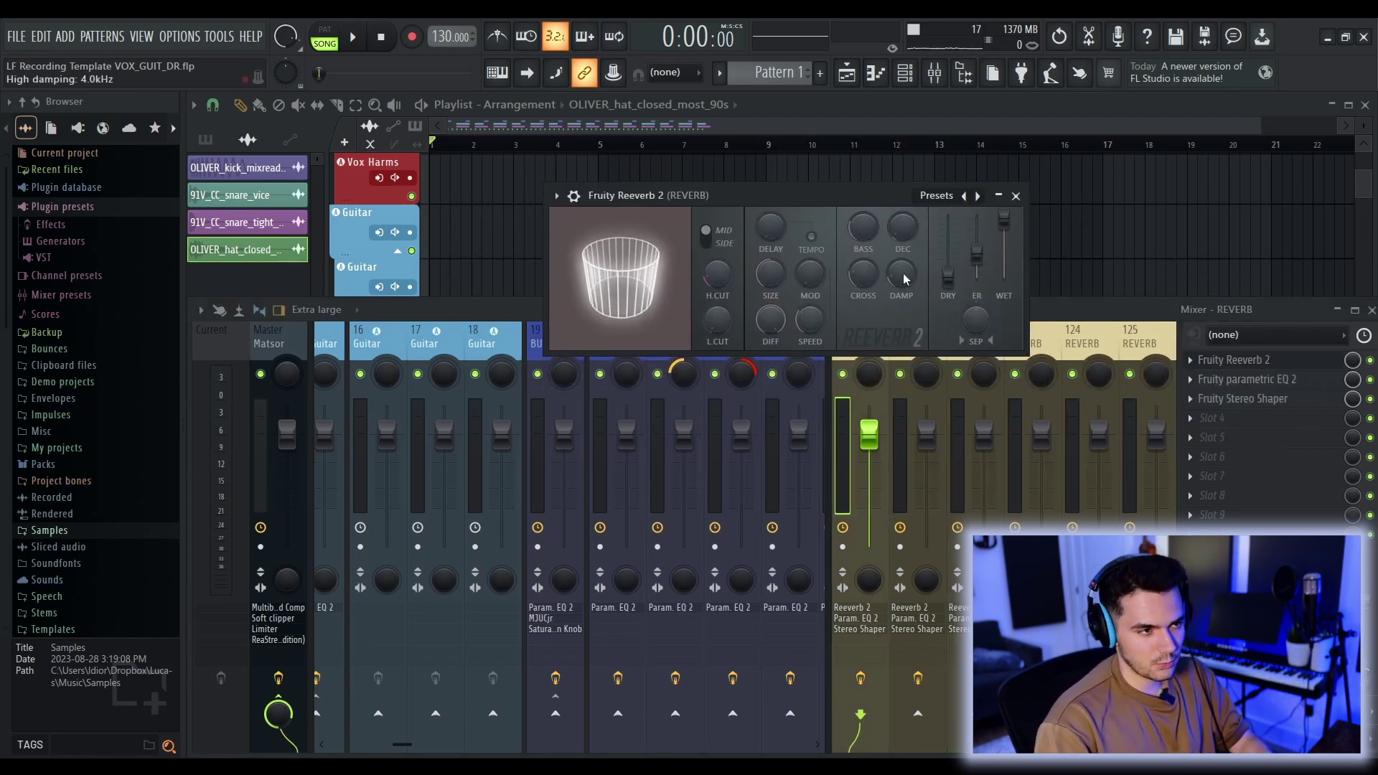
pyautogui.click(1239, 379)
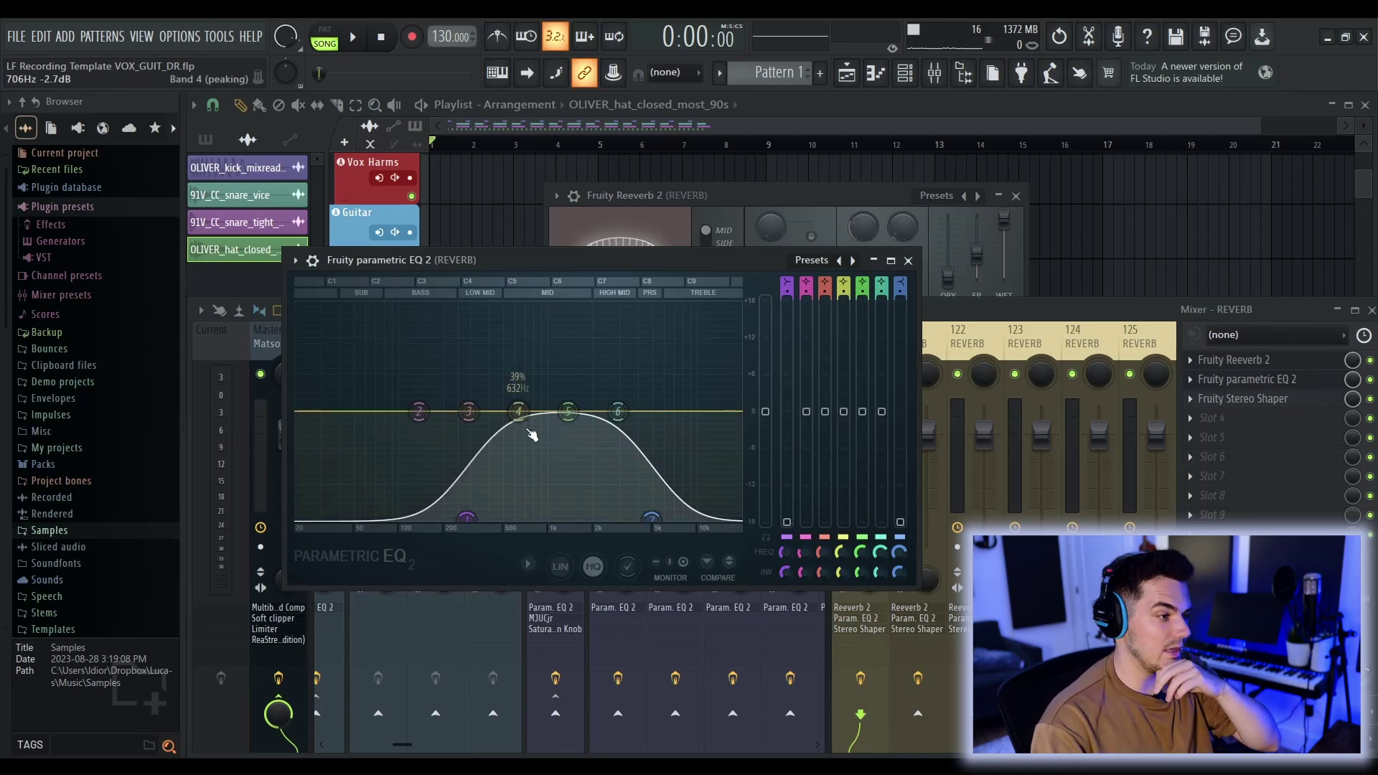
pyautogui.click(1252, 400)
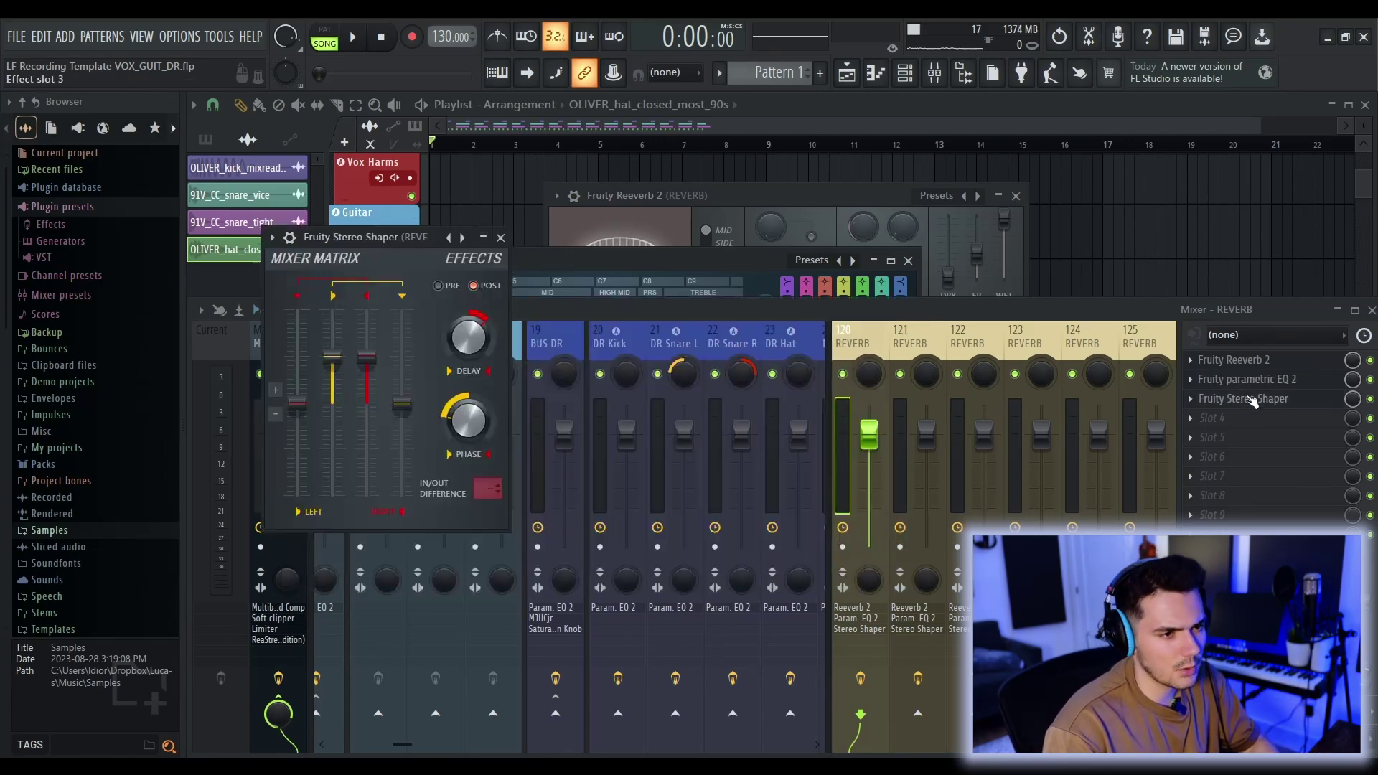
pyautogui.click(501, 238)
pyautogui.click(907, 260)
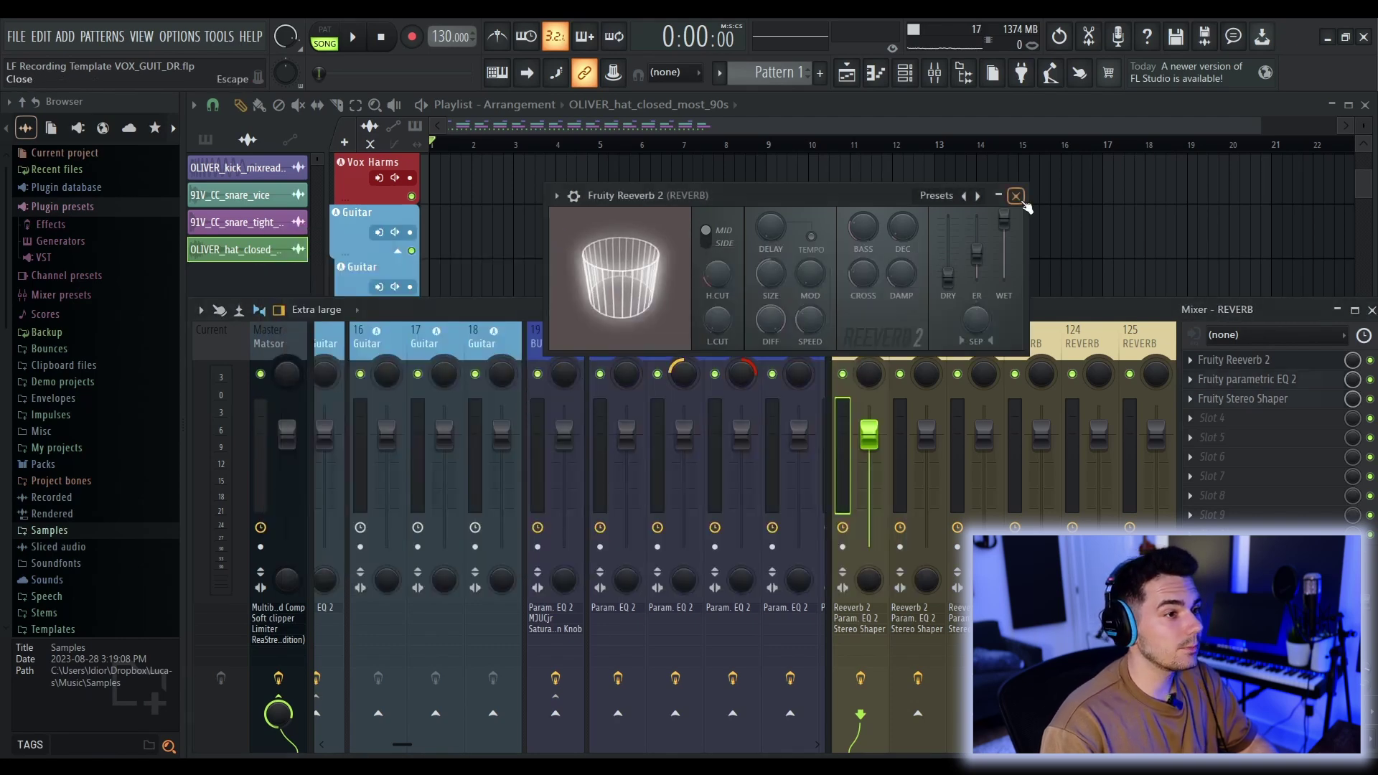
pyautogui.click(1015, 196)
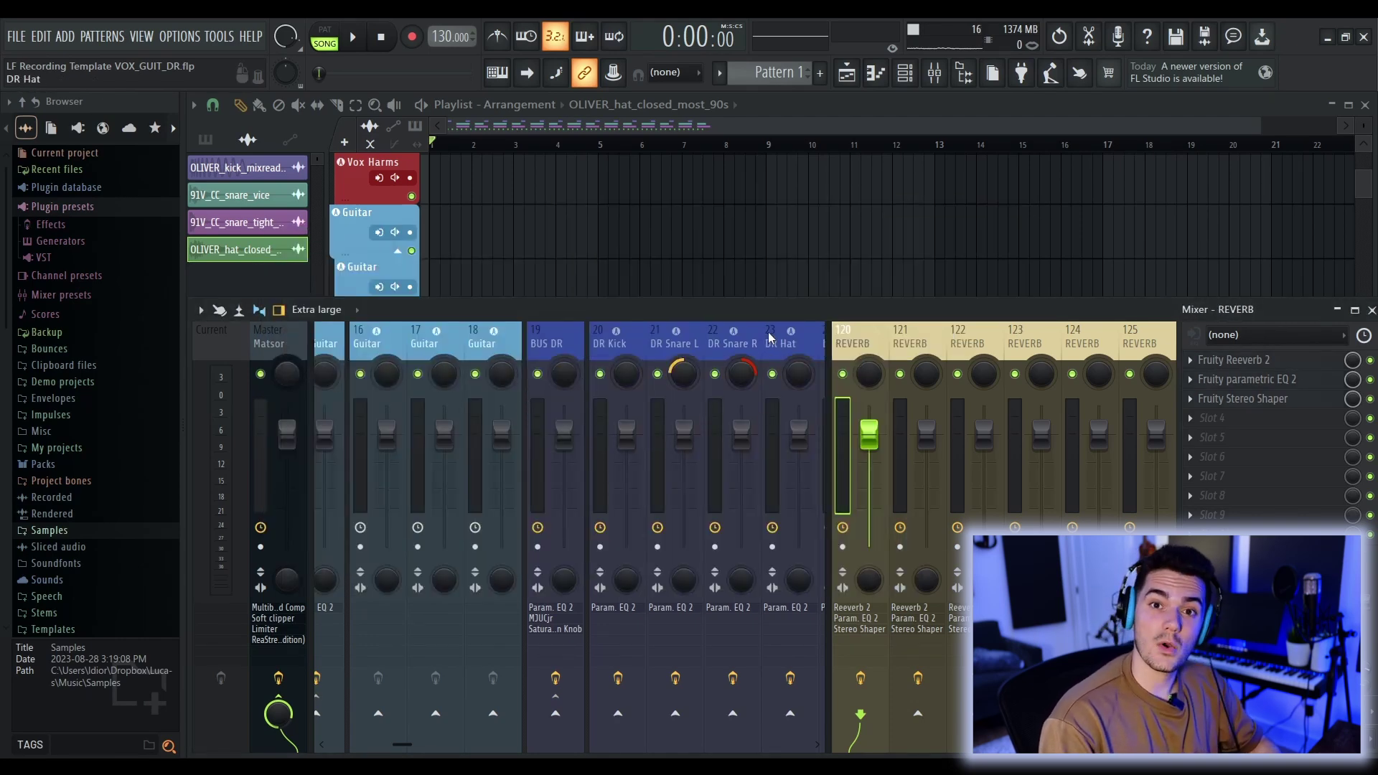
# Step: Send BUS DR to REVERB mixer track 120 at a level of 56%
pyautogui.click(572, 332)
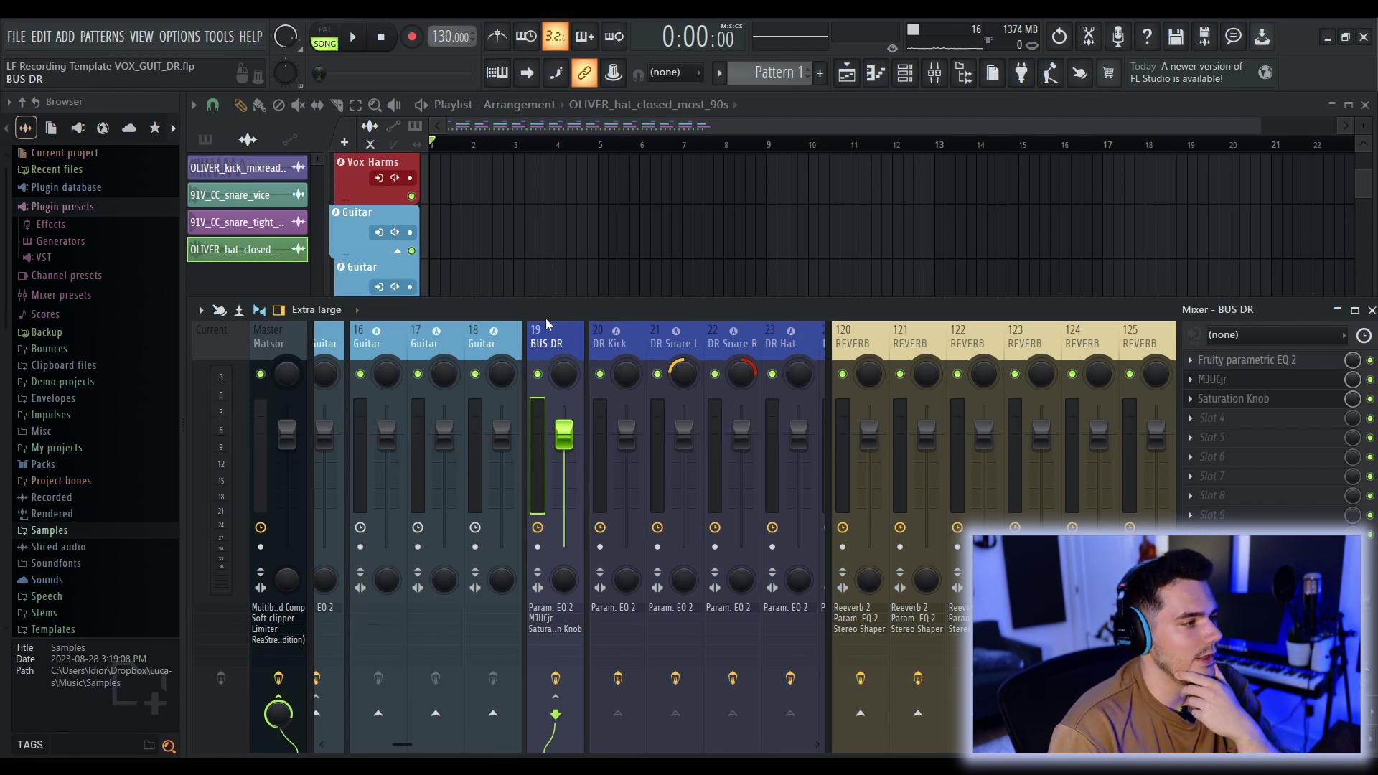
pyautogui.rightClick(861, 713)
pyautogui.click(868, 726)
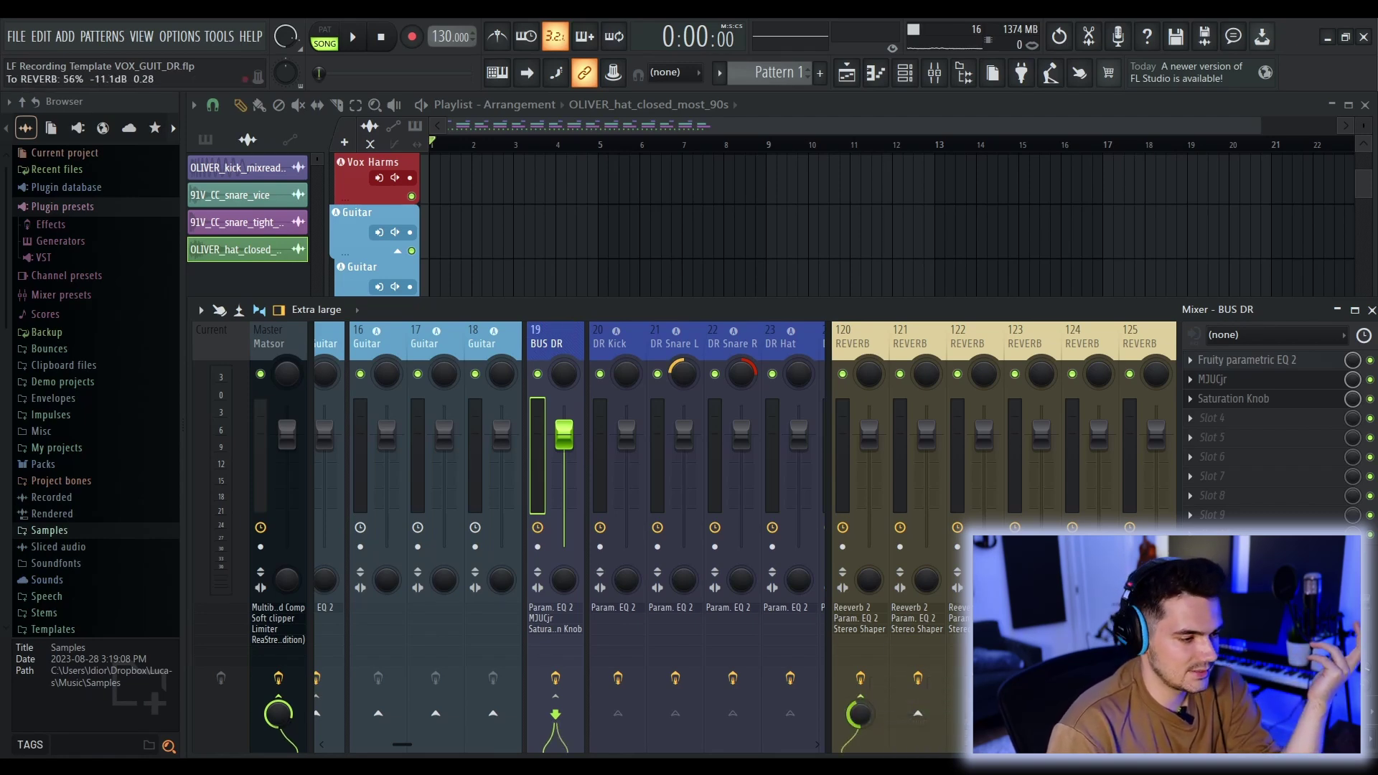
# Step: Rename mixer track 120 as REVERB Drum
pyautogui.rightClick(880, 337)
pyautogui.click(905, 269)
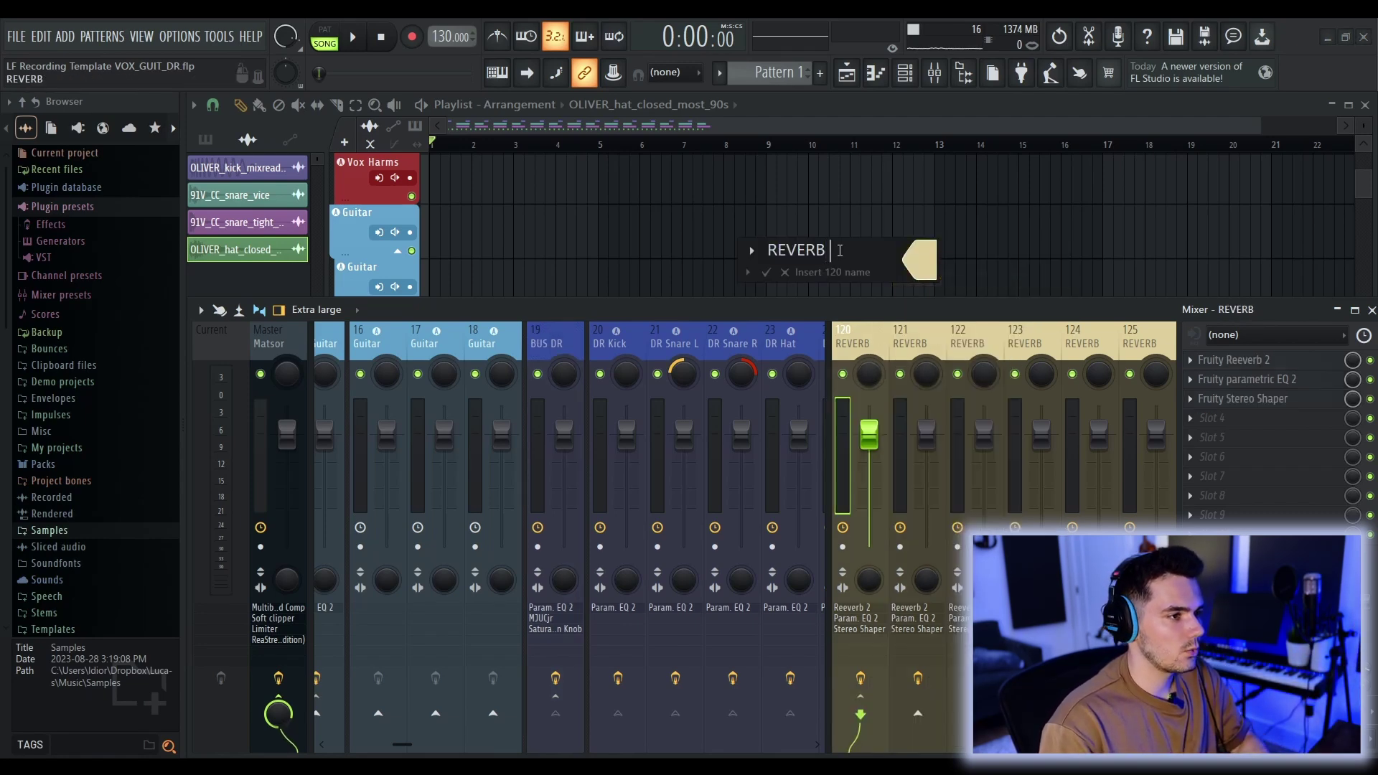
pyautogui.write('DR')
pyautogui.press('BackSpace')
pyautogui.write('rum')
pyautogui.press('Return')
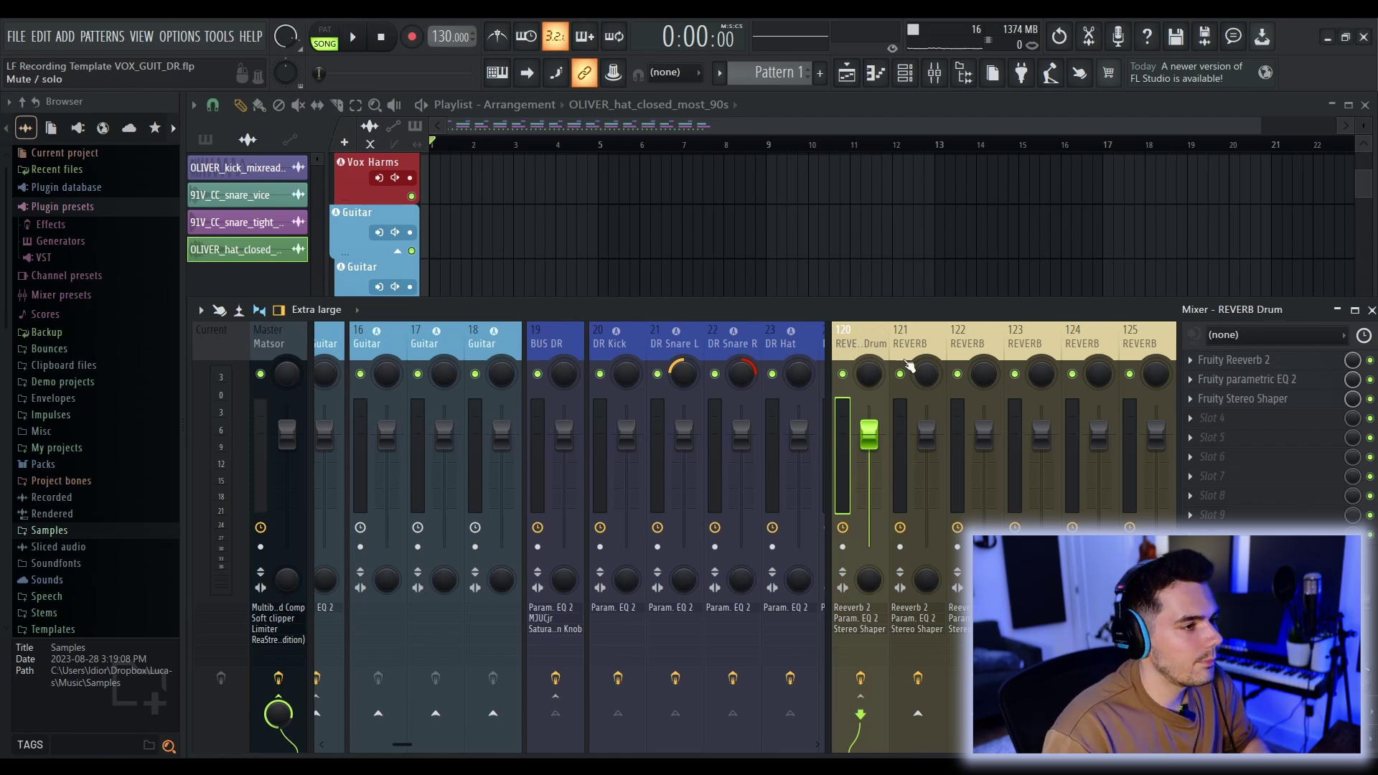
# Step: Listen to the drum reverb briefly and load the Drum Room preset in Fruity Reeverb 2 on the REVERB Drum track
pyautogui.press('space')
pyautogui.click(1247, 360)
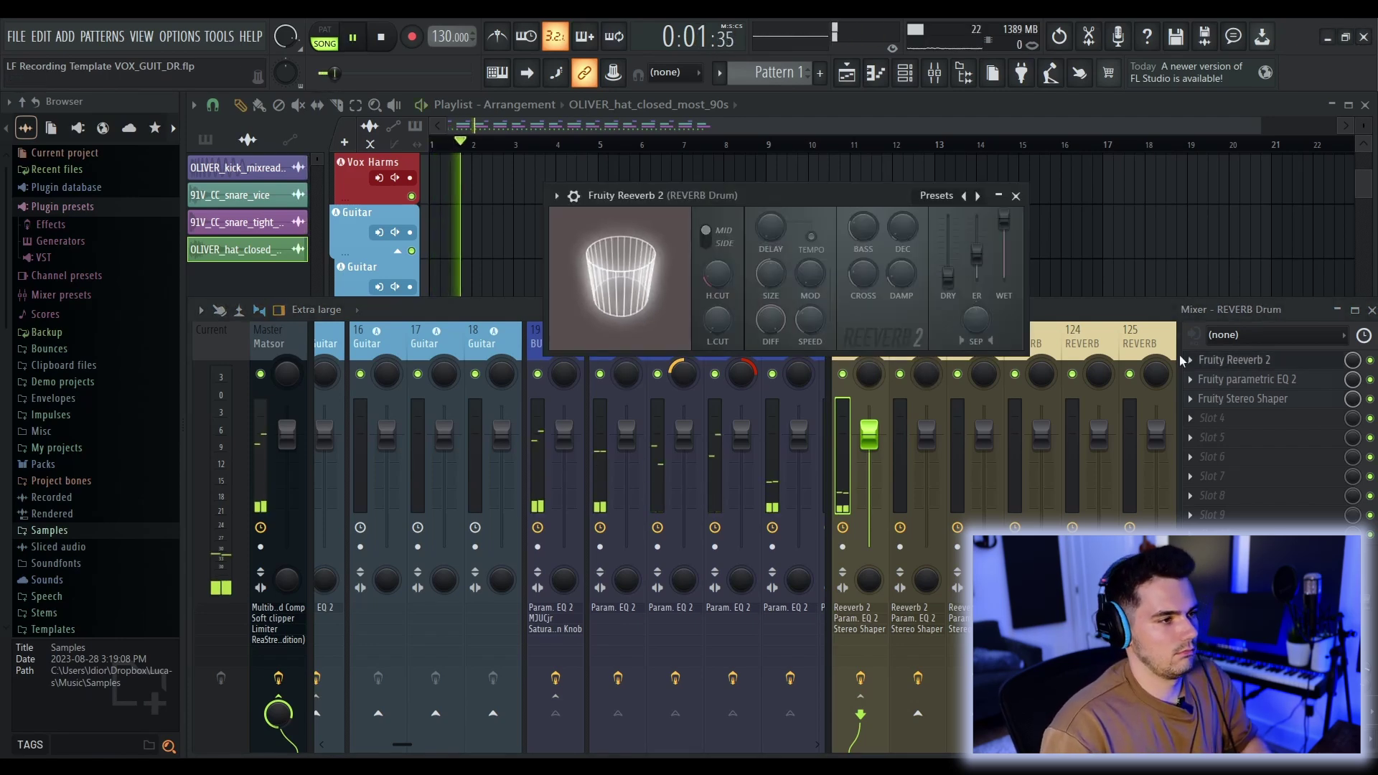
pyautogui.press('space')
pyautogui.click(556, 195)
pyautogui.moveTo(596, 259)
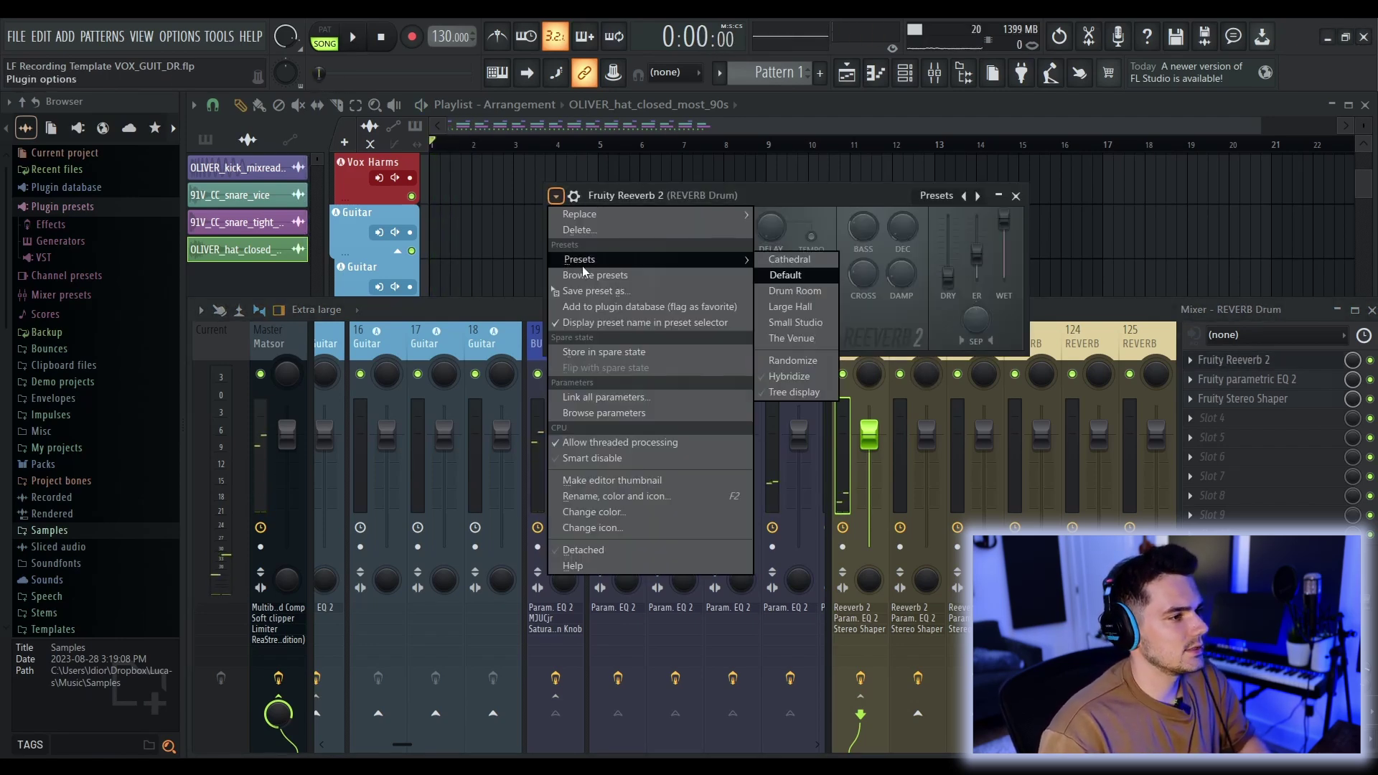
pyautogui.click(804, 291)
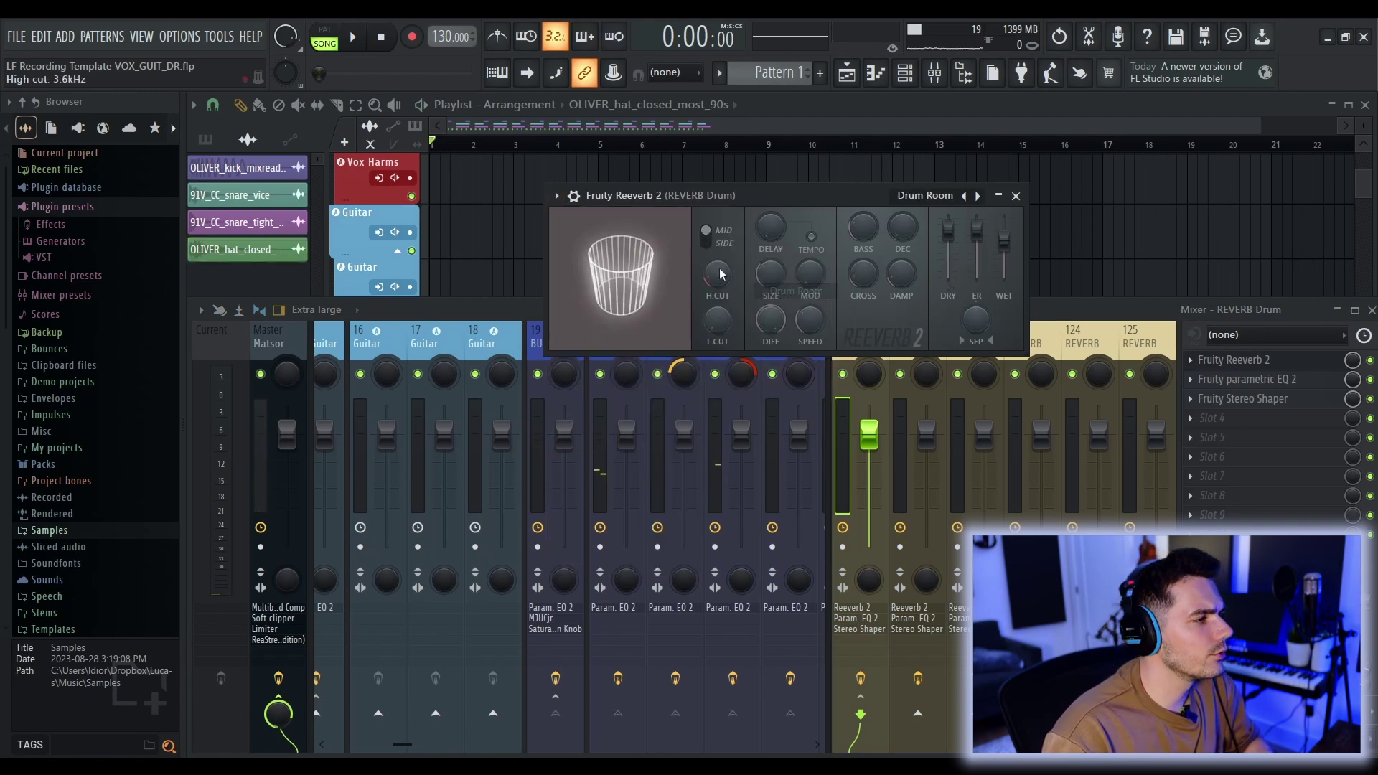
# Step: Raise Fruity Reeverb 2's wet level to maximum and lower its dry level to minimum on the REVERB Drum track
pyautogui.moveTo(1005, 239); pyautogui.dragTo(1004, 219)
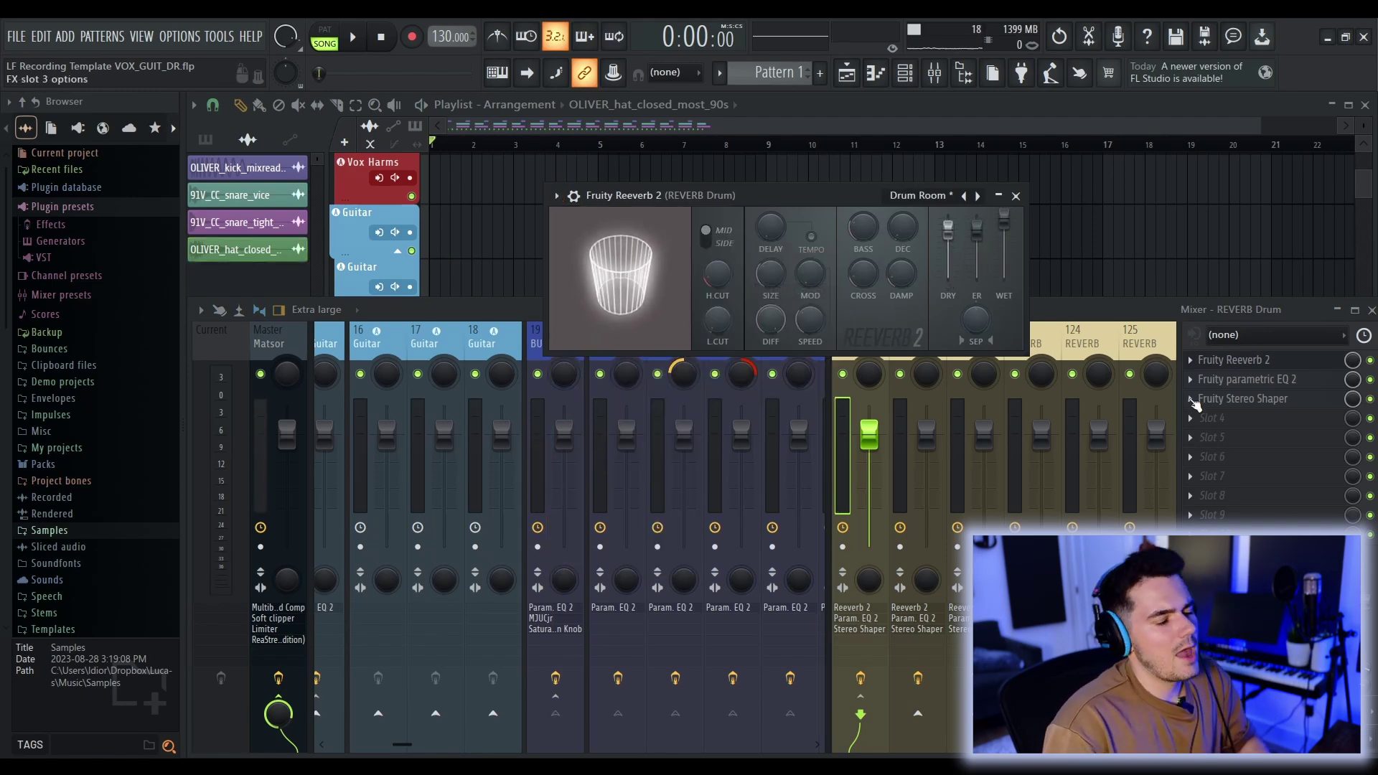
pyautogui.moveTo(866, 197); pyautogui.dragTo(760, 238)
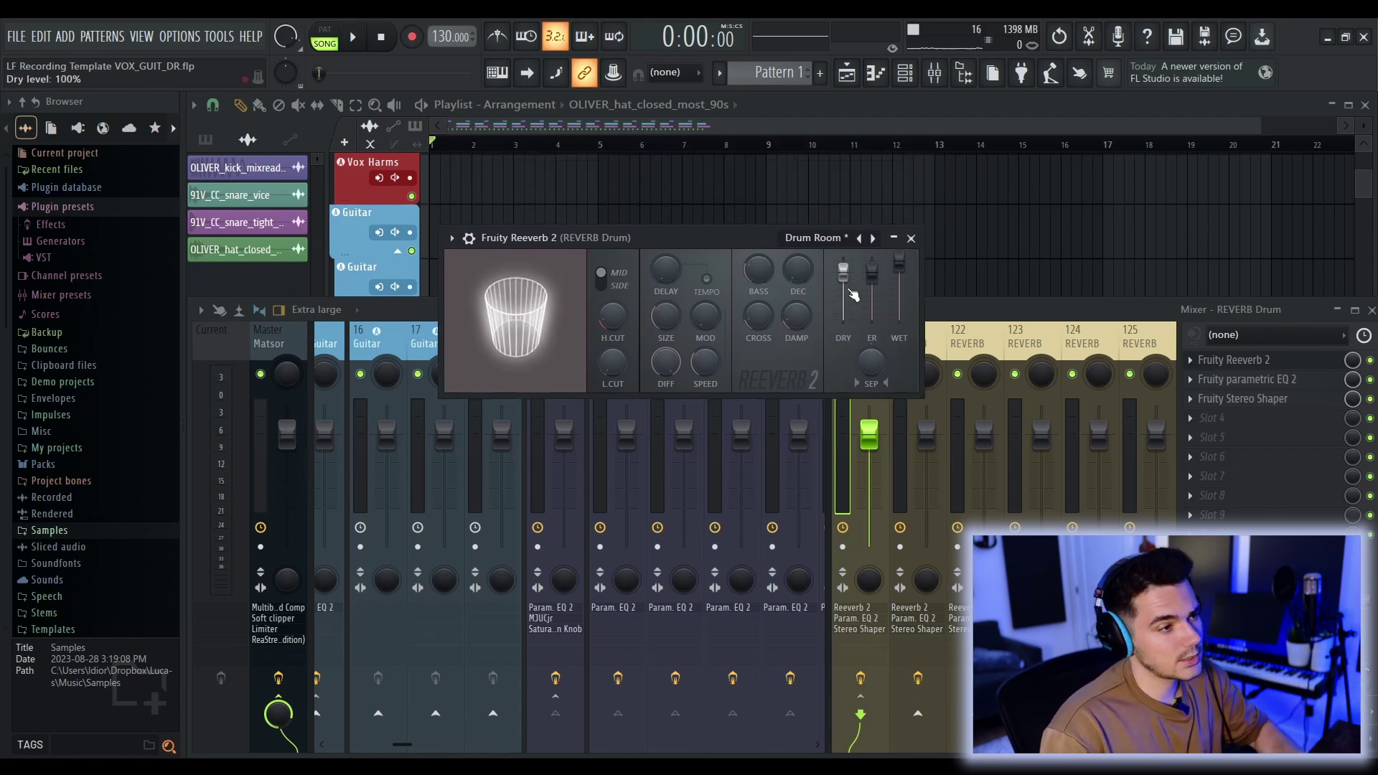
pyautogui.moveTo(843, 271); pyautogui.dragTo(843, 319)
pyautogui.click(910, 238)
# Step: Lower the BUS DR send to REVERB Drum to 42% while the beat plays
pyautogui.press('space')
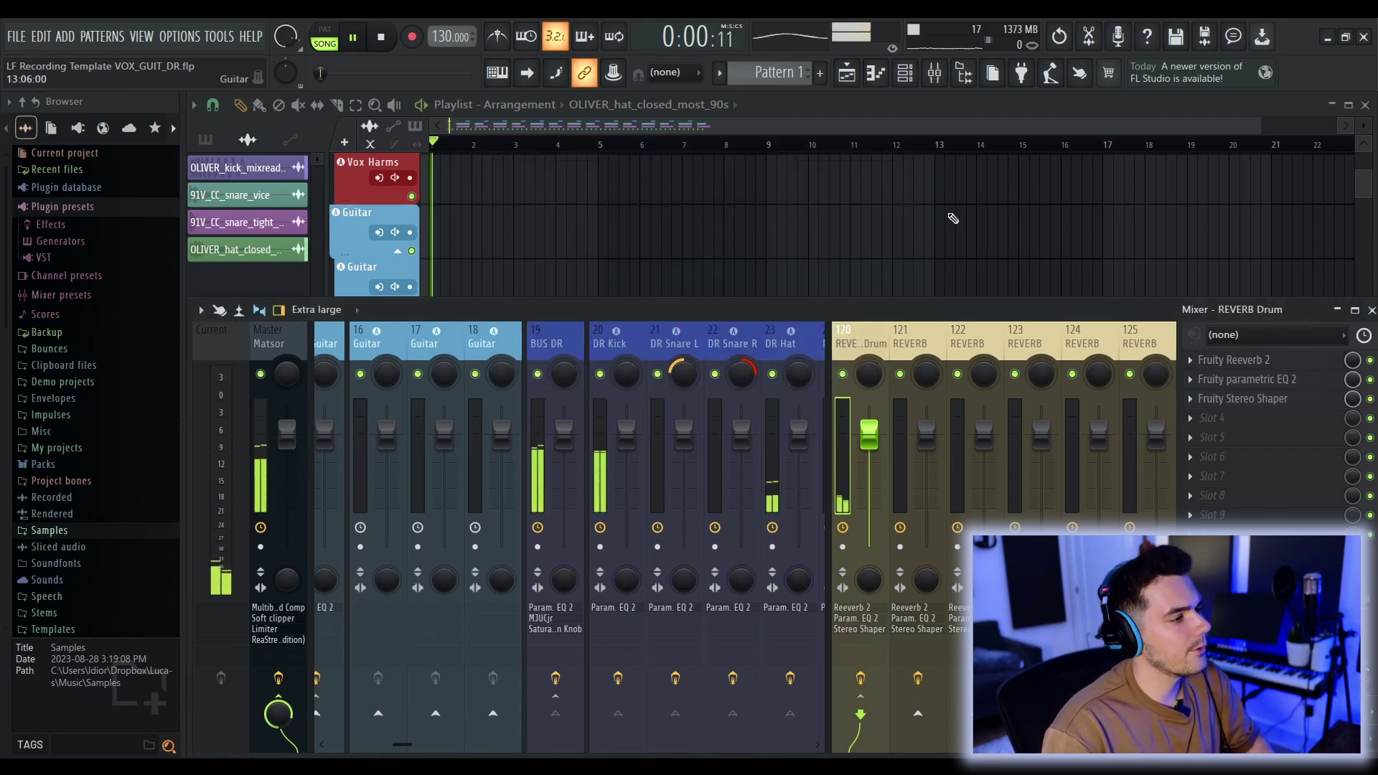
pyautogui.click(559, 338)
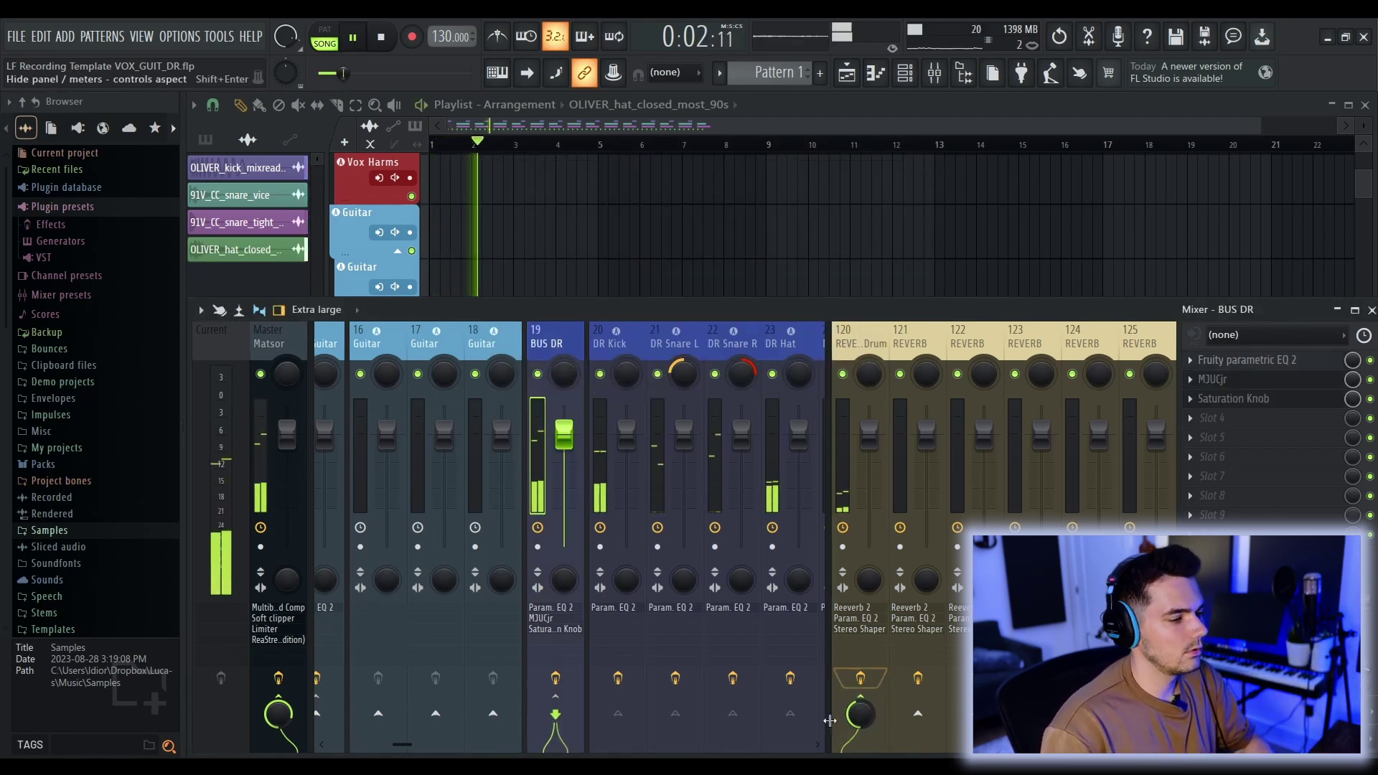
pyautogui.moveTo(859, 715); pyautogui.dragTo(859, 743)
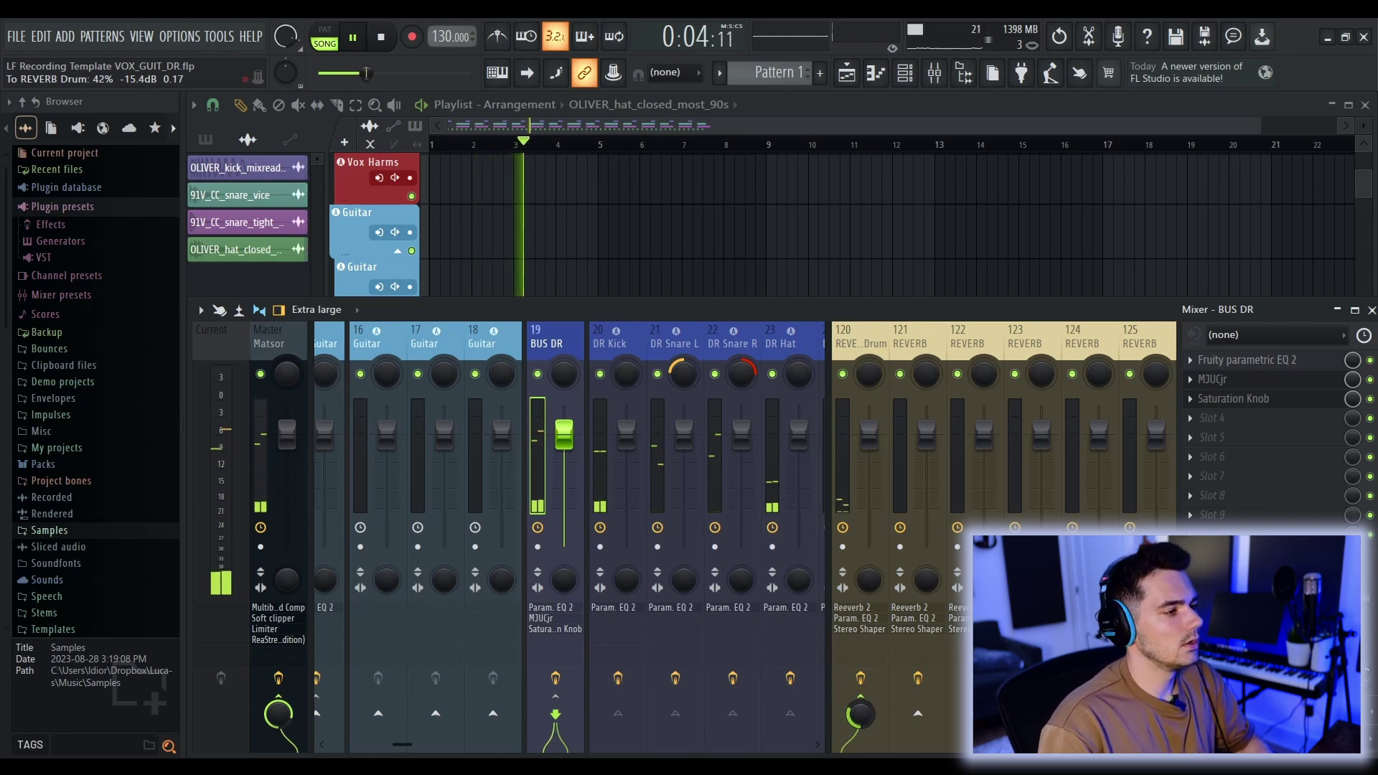
pyautogui.press('space')
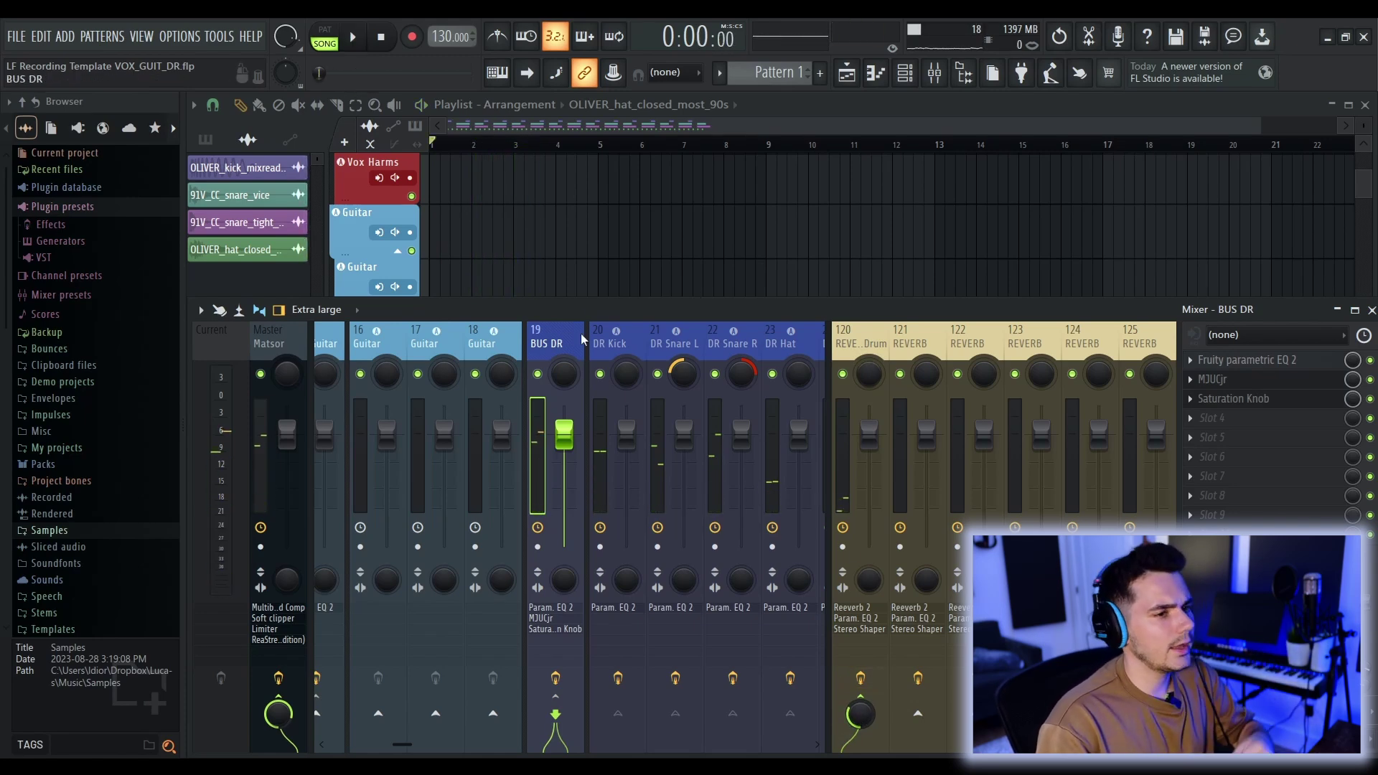
# Step: Play the beat and examine the drum bus spectrum in Fruity Parametric EQ 2 on BUS DR
pyautogui.press('space')
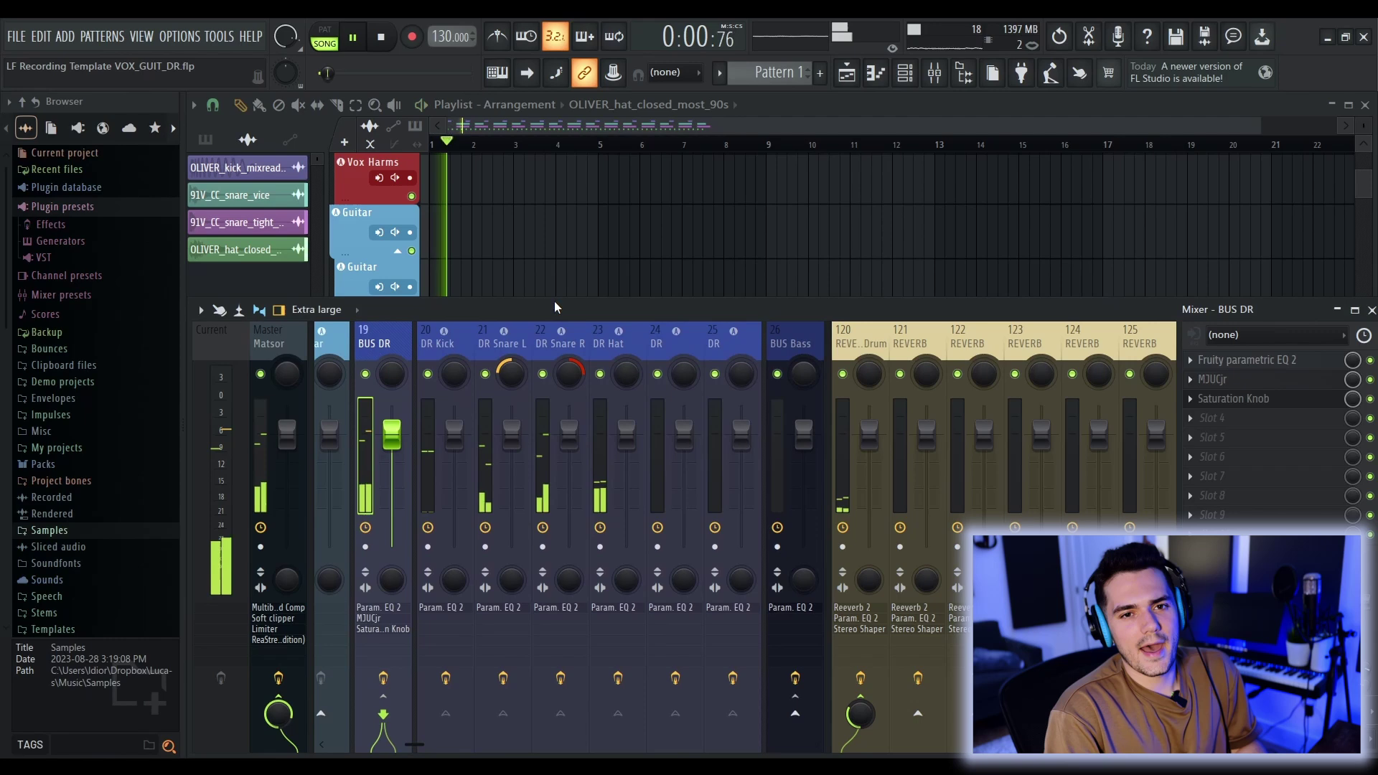
pyautogui.press('space')
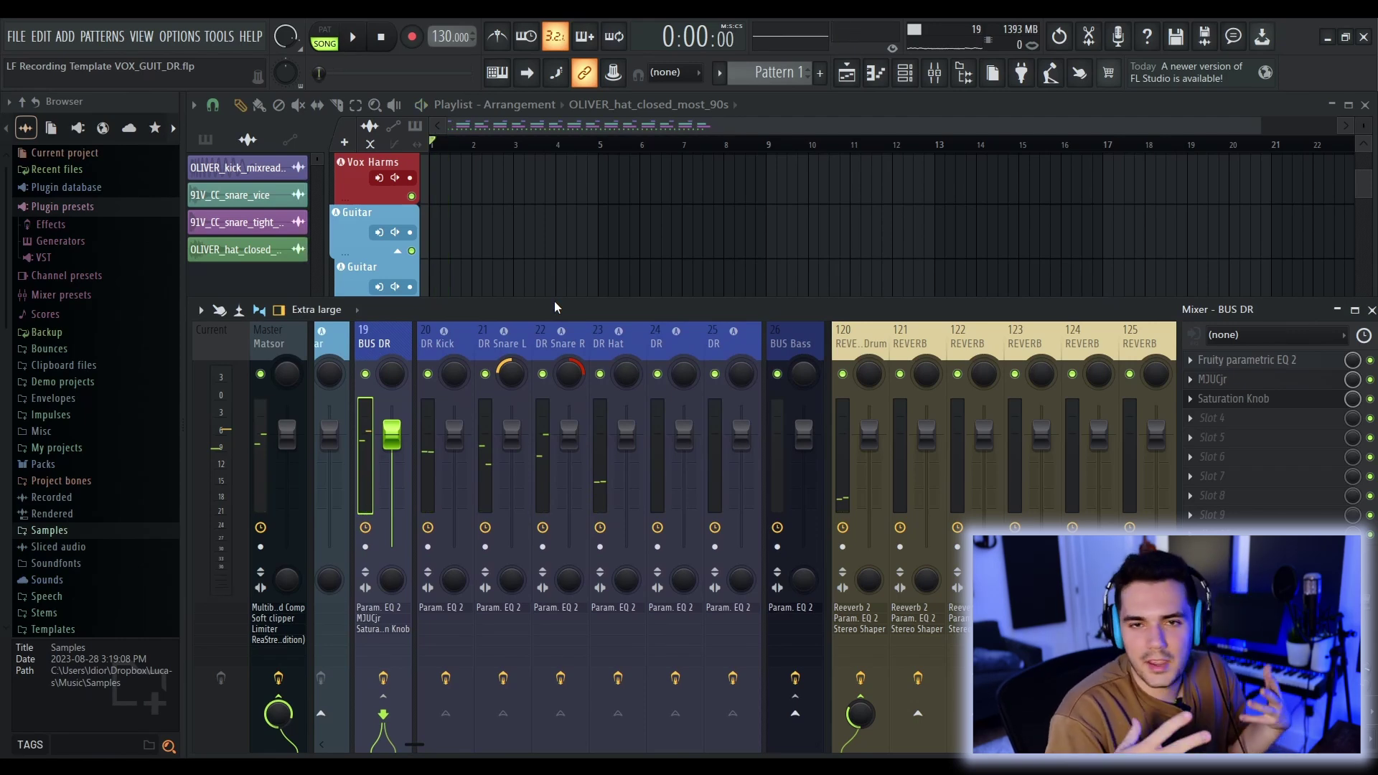
pyautogui.click(1260, 360)
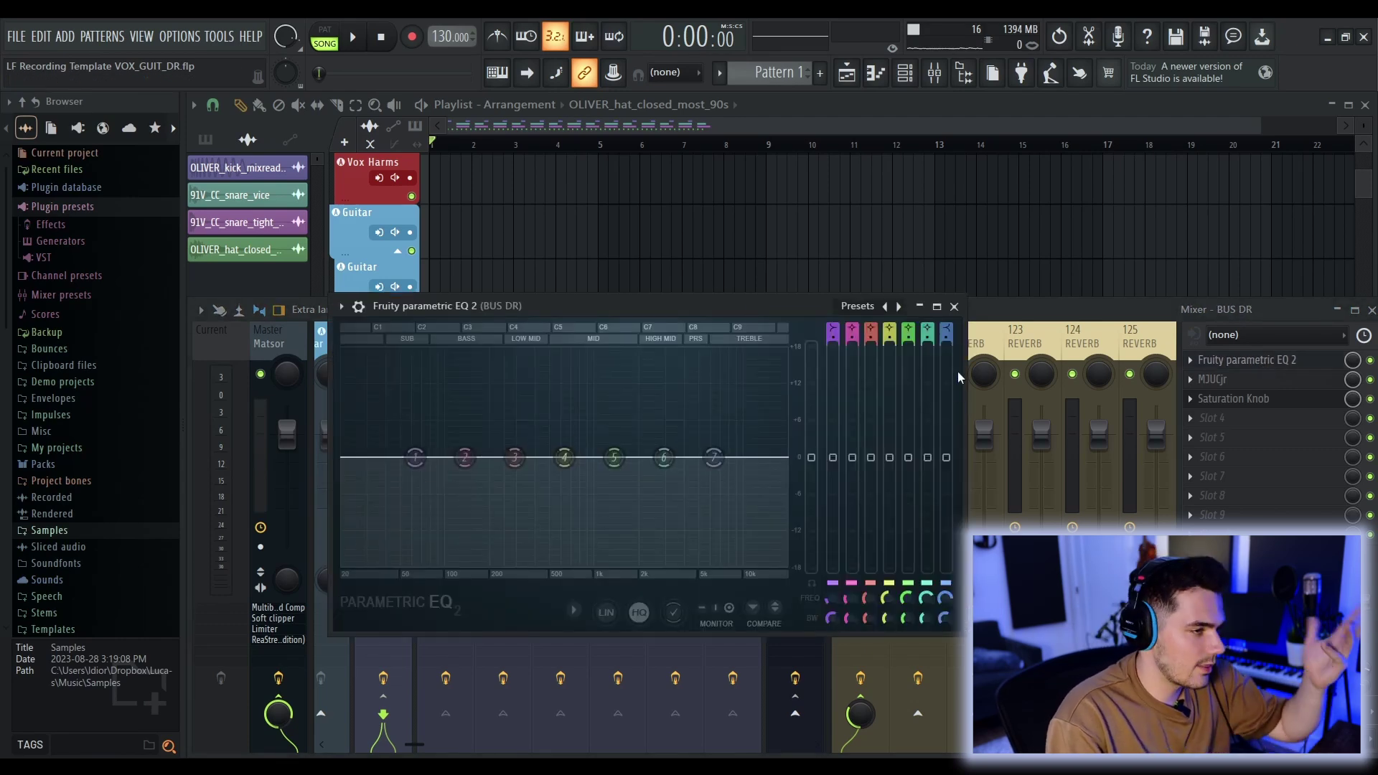
pyautogui.press('space')
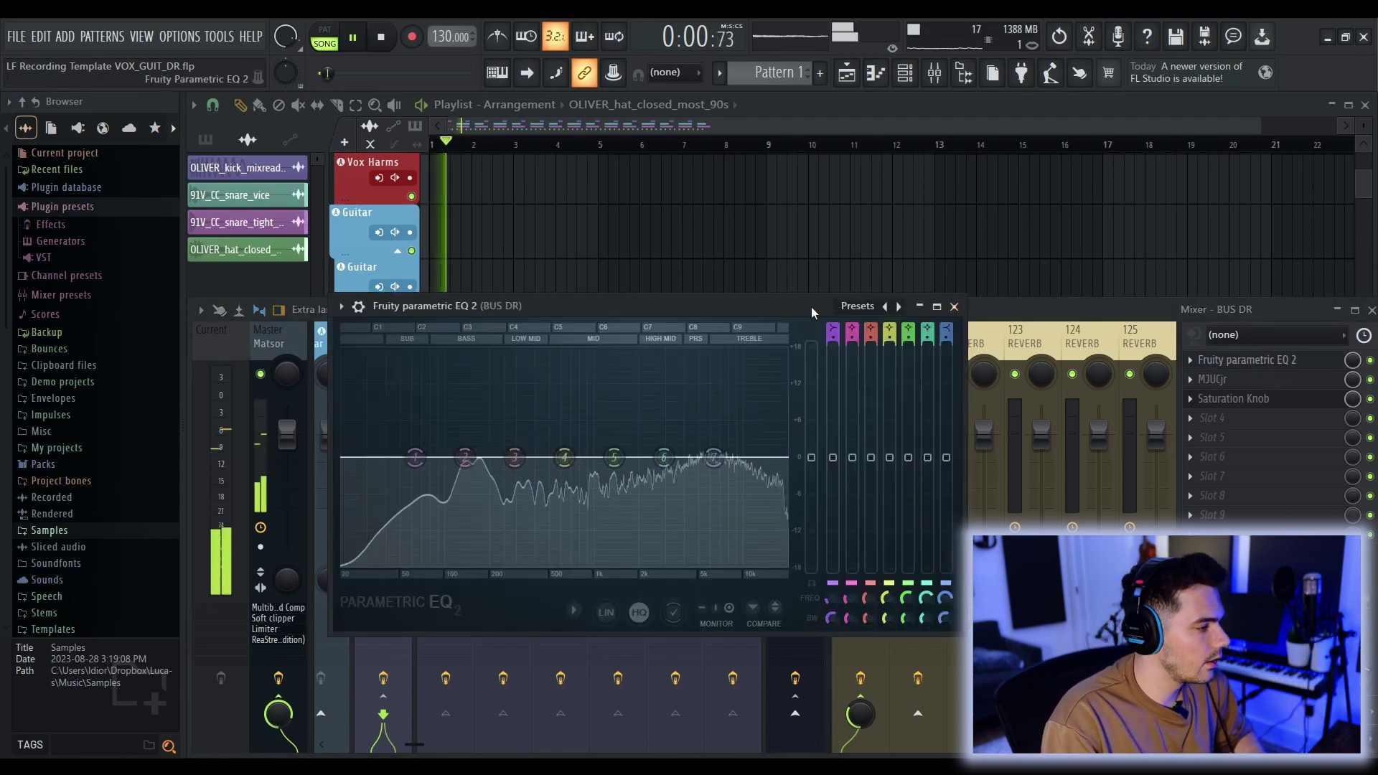
pyautogui.press('space')
pyautogui.click(954, 306)
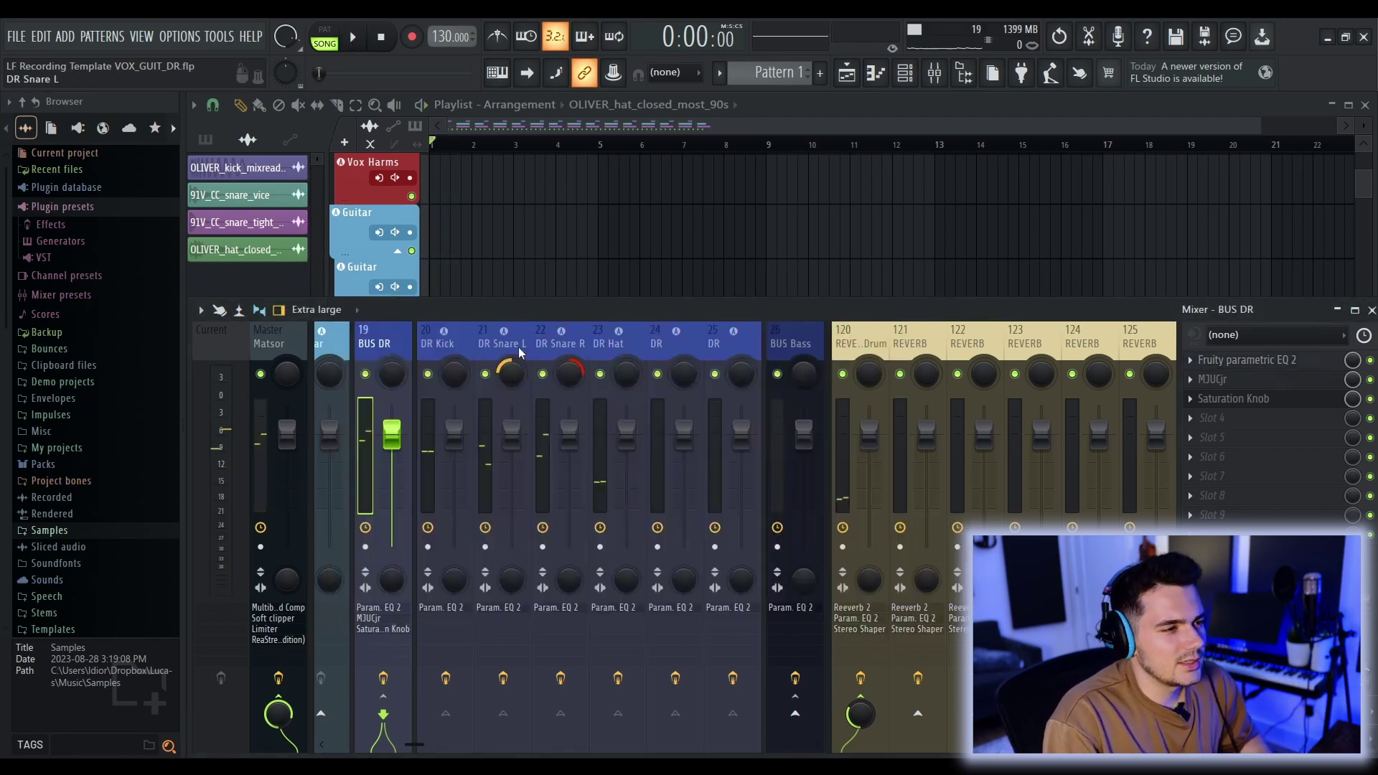
# Step: Set MJUCjr on BUS DR to about 23.7 dB of compression and 5 dB of make-up gain while the beat plays
pyautogui.click(1240, 381)
pyautogui.moveTo(799, 224); pyautogui.dragTo(660, 196)
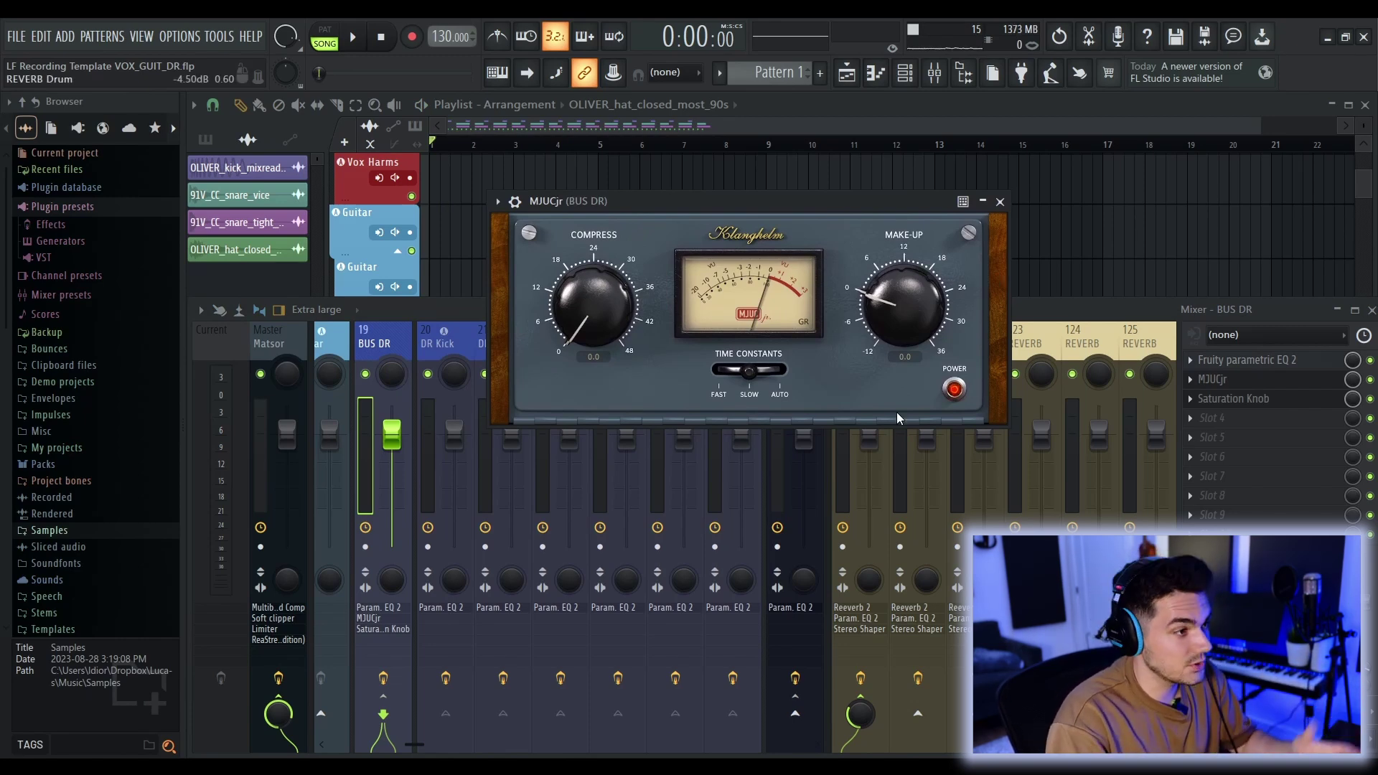
pyautogui.press('space')
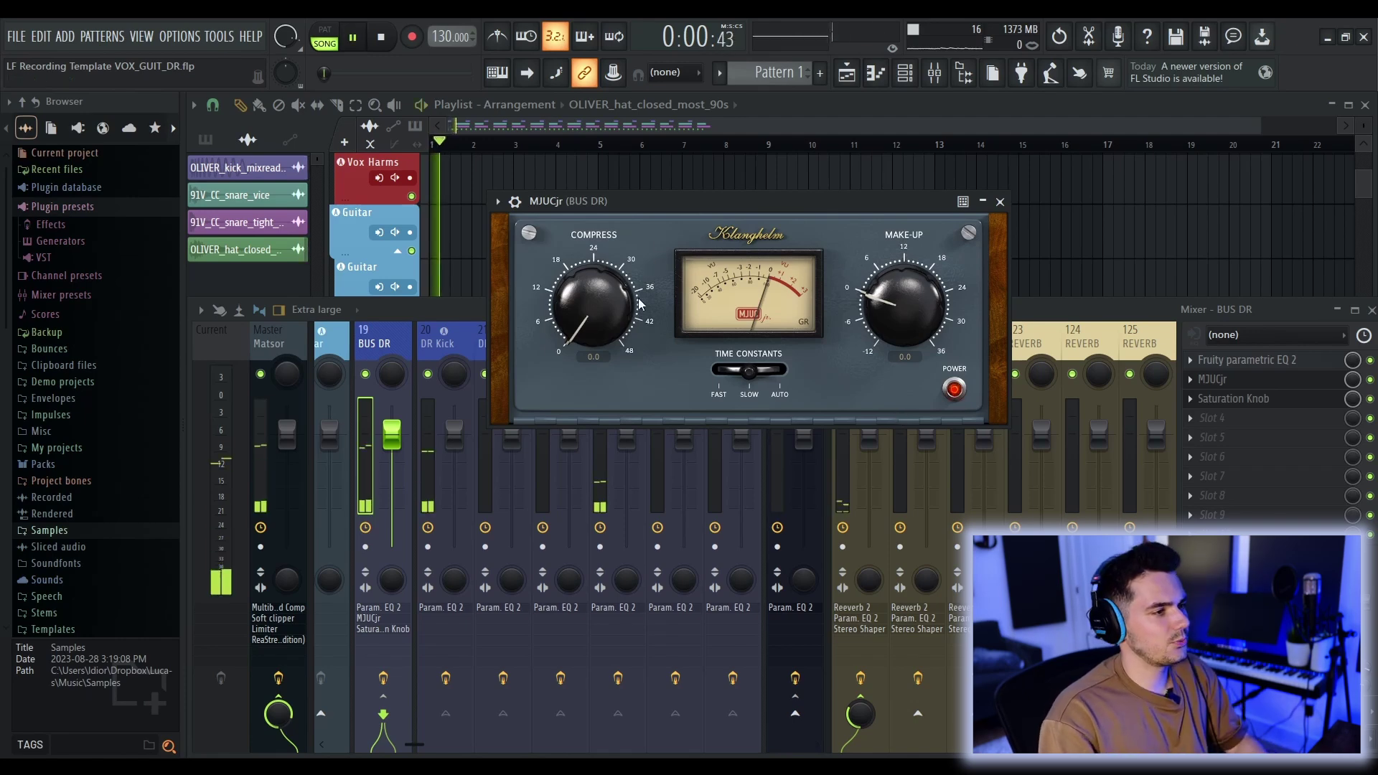
pyautogui.moveTo(566, 269); pyautogui.dragTo(564, 231)
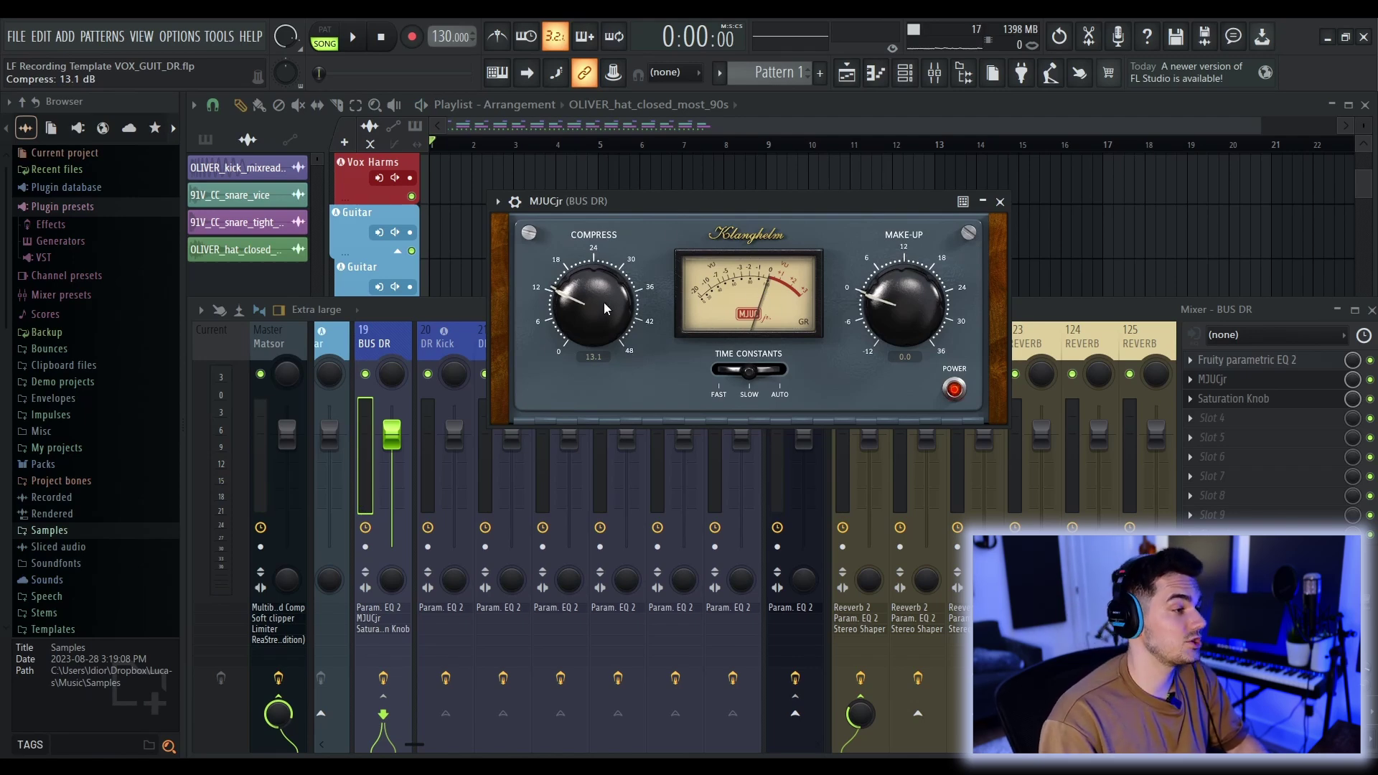
pyautogui.press('space')
pyautogui.moveTo(592, 298); pyautogui.dragTo(614, 121)
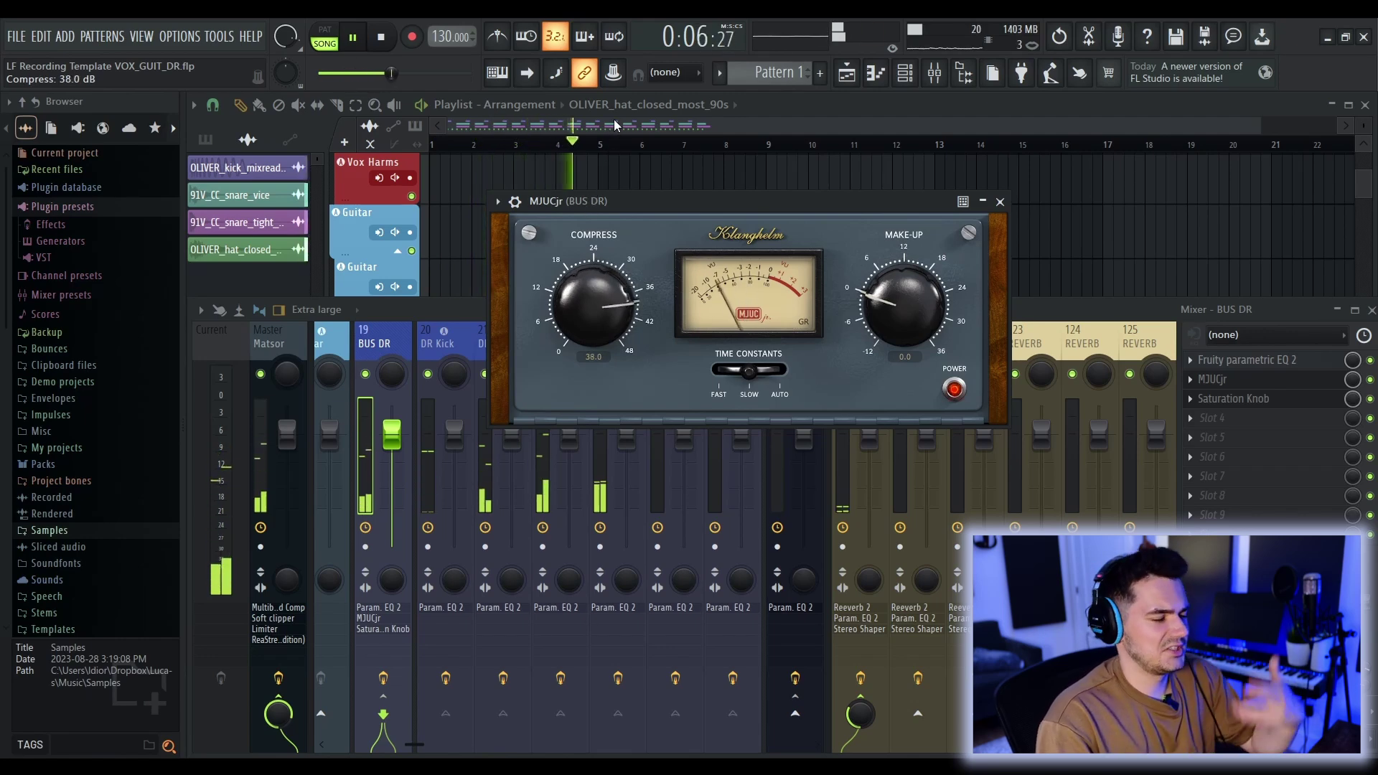
pyautogui.press('space')
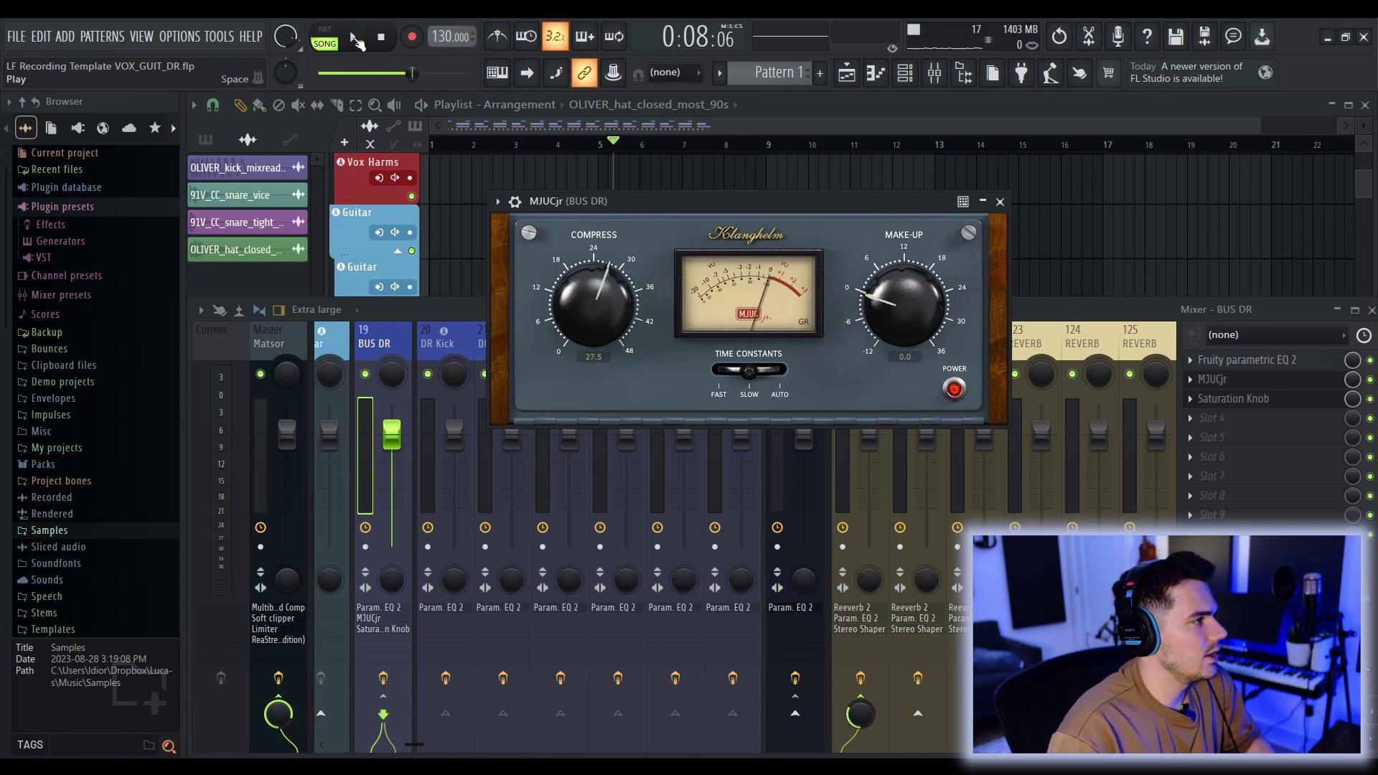
pyautogui.click(354, 37)
pyautogui.moveTo(597, 302); pyautogui.dragTo(586, 327)
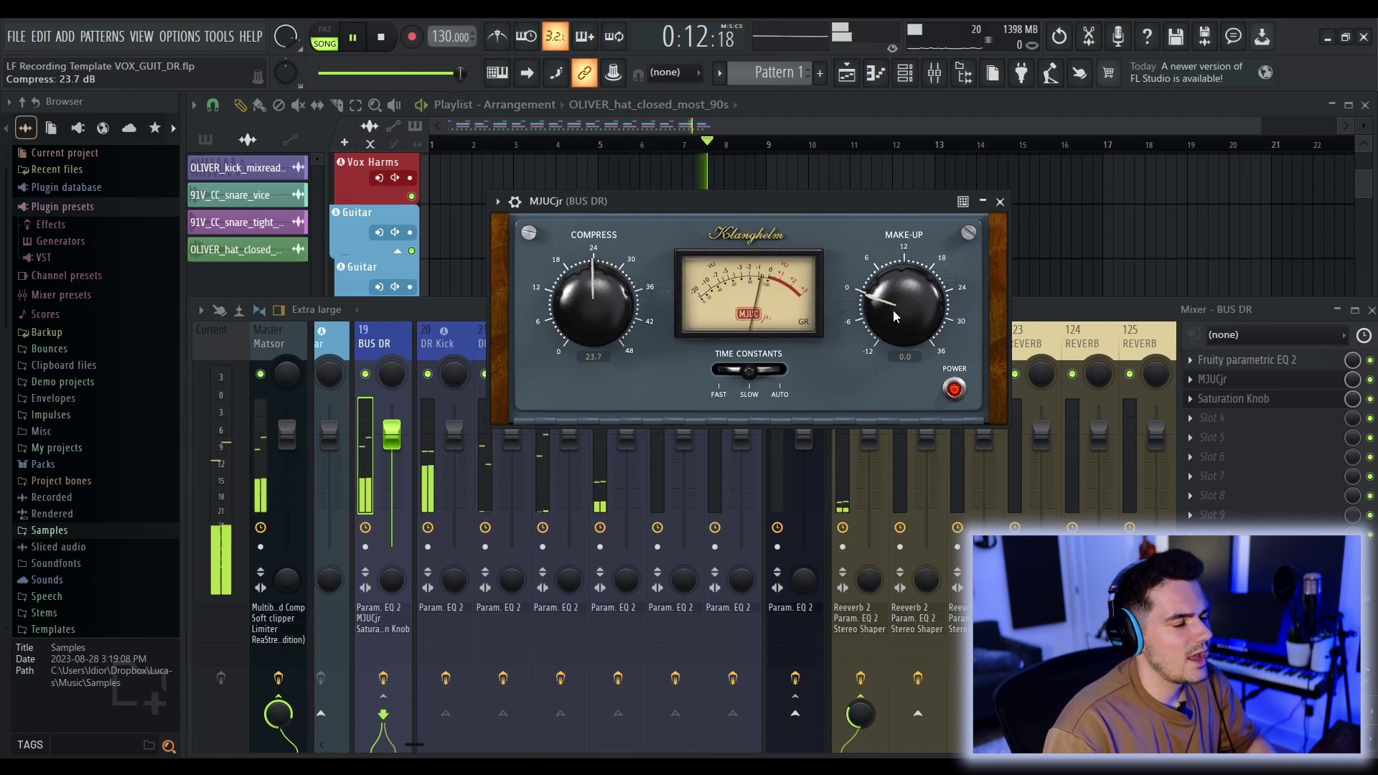
pyautogui.moveTo(889, 297); pyautogui.dragTo(890, 260)
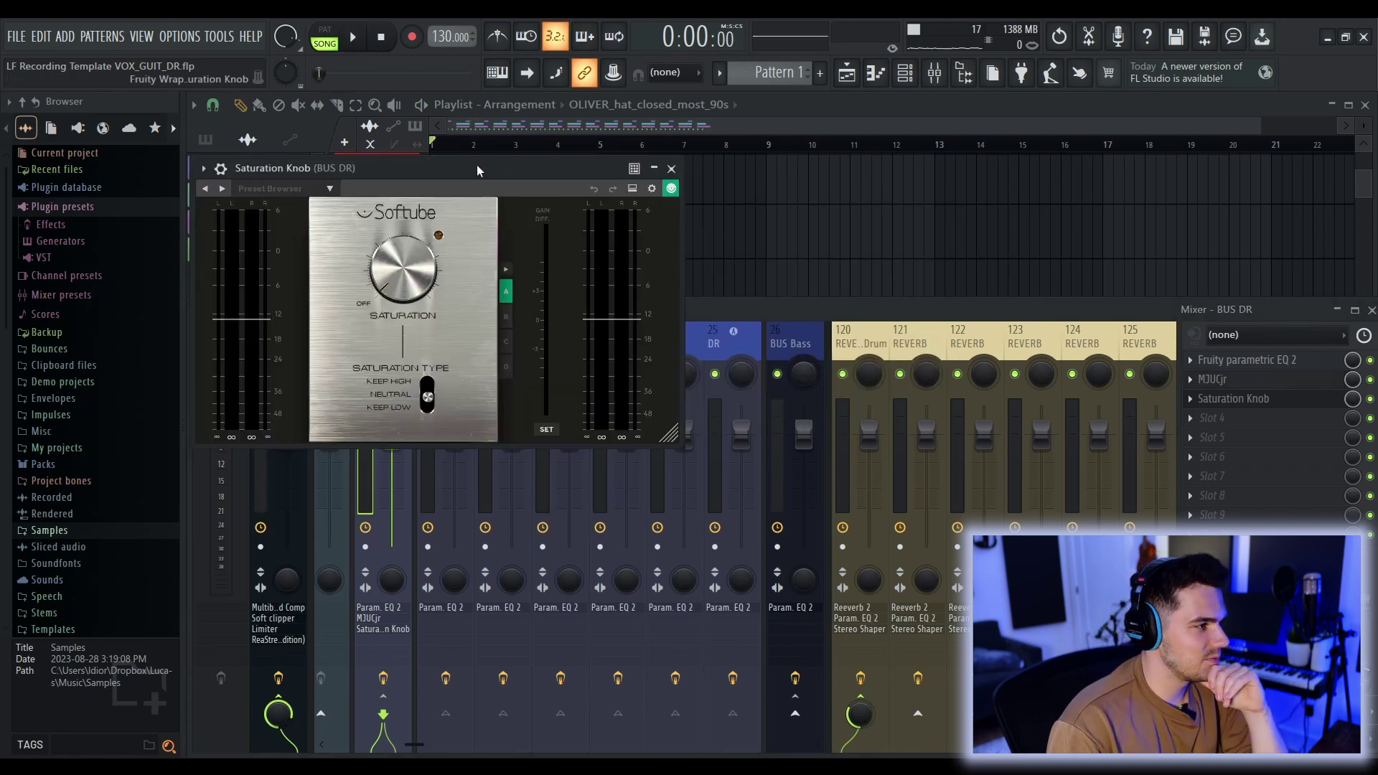
# Step: Add a light amount of saturation with the Saturation Knob on BUS DR while the beat plays
pyautogui.moveTo(477, 168); pyautogui.dragTo(772, 203)
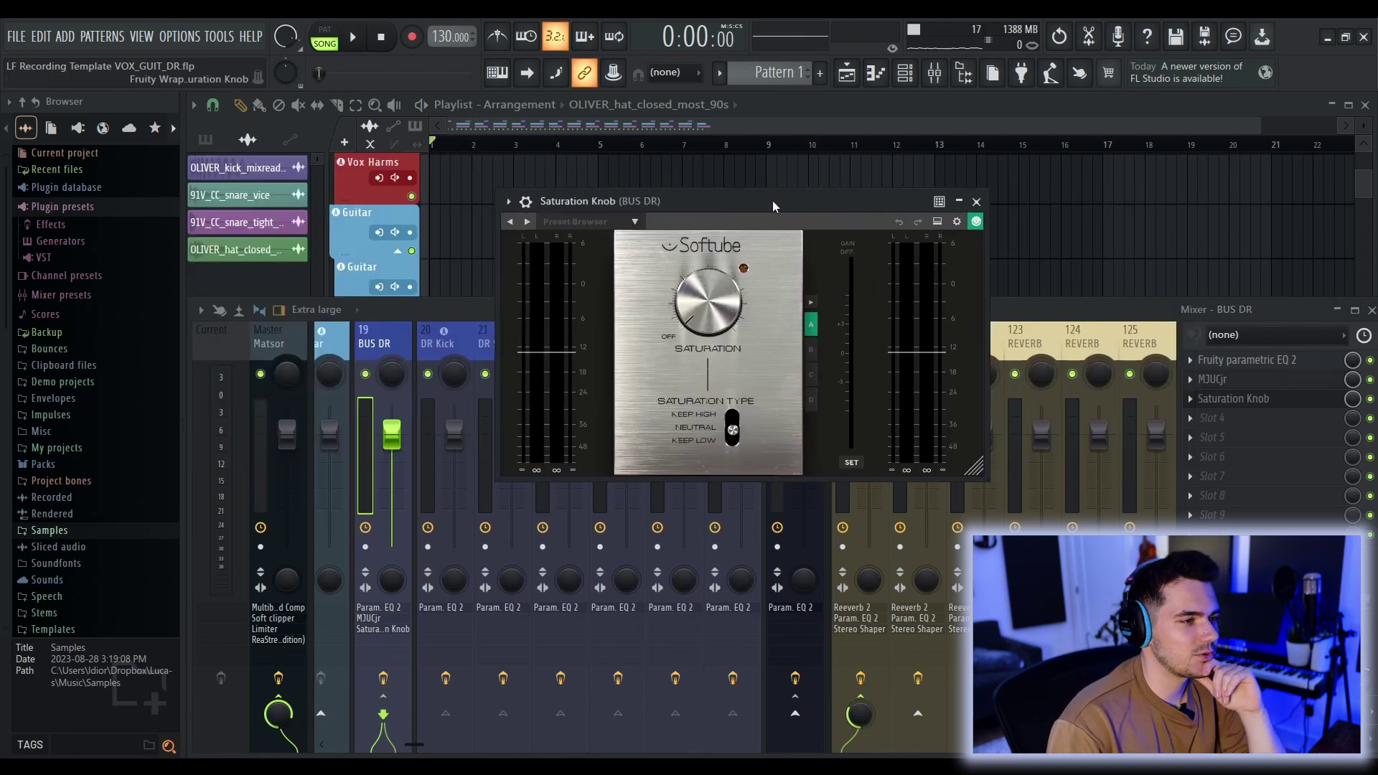
pyautogui.click(354, 38)
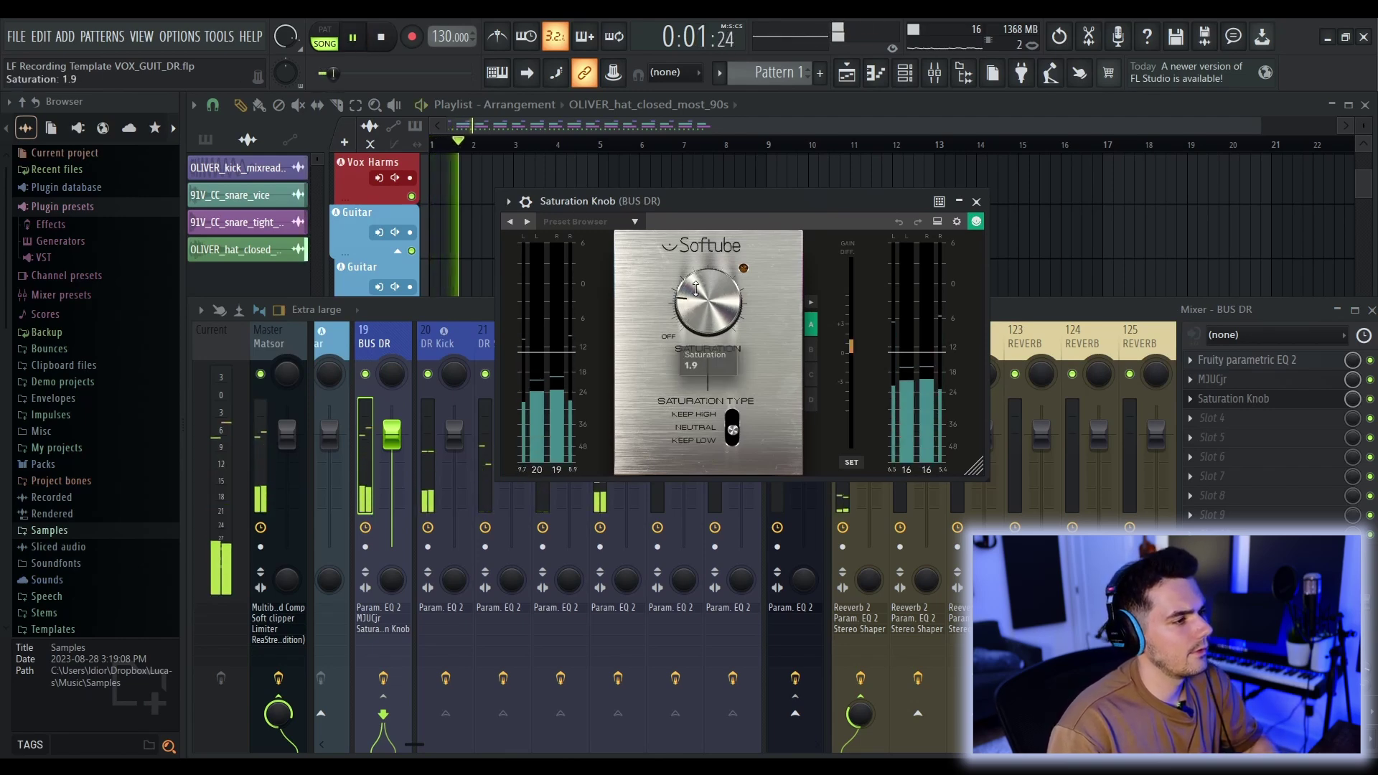
pyautogui.moveTo(697, 273); pyautogui.dragTo(689, 282)
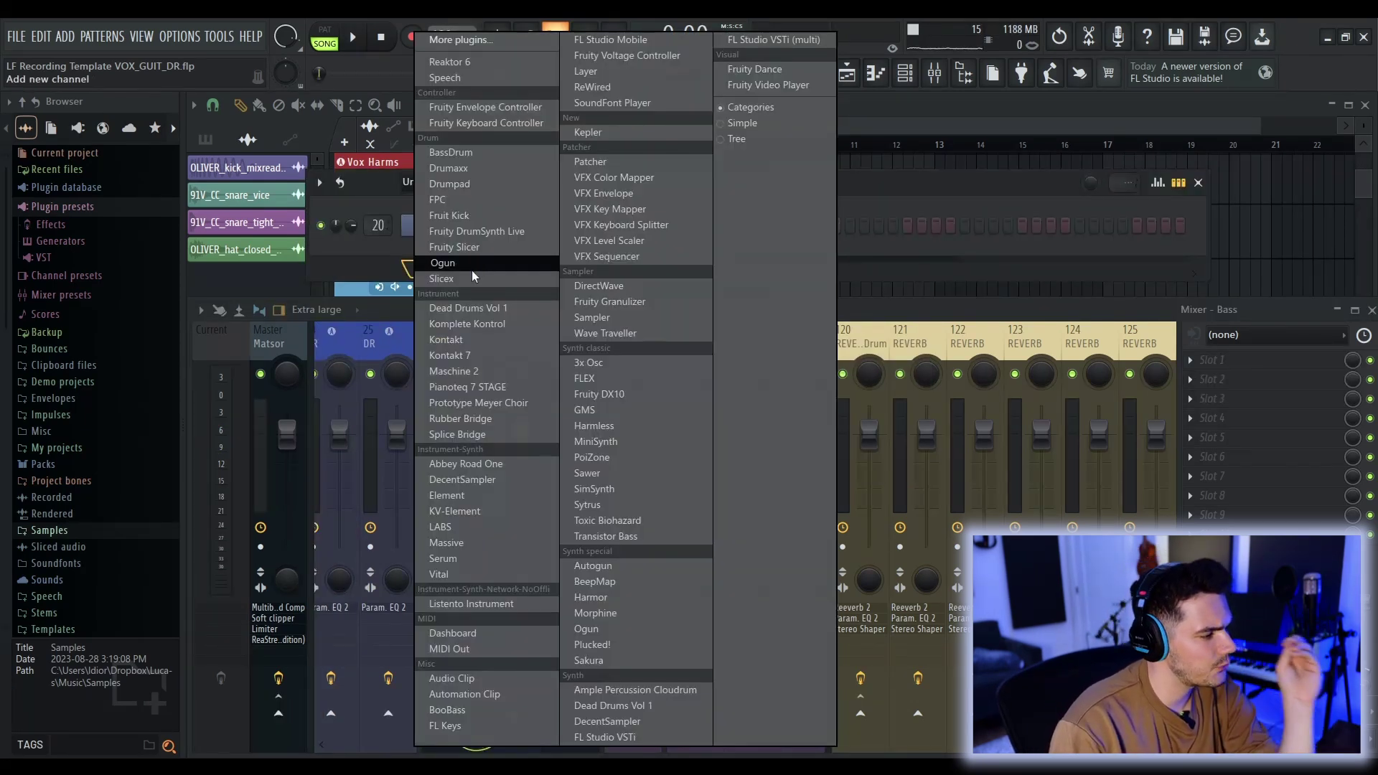
# Step: Add a FLEX channel with the 808 Squared preset from the Mobile Tuned 808 Bass pack and route it to mixer track 27
pyautogui.click(584, 378)
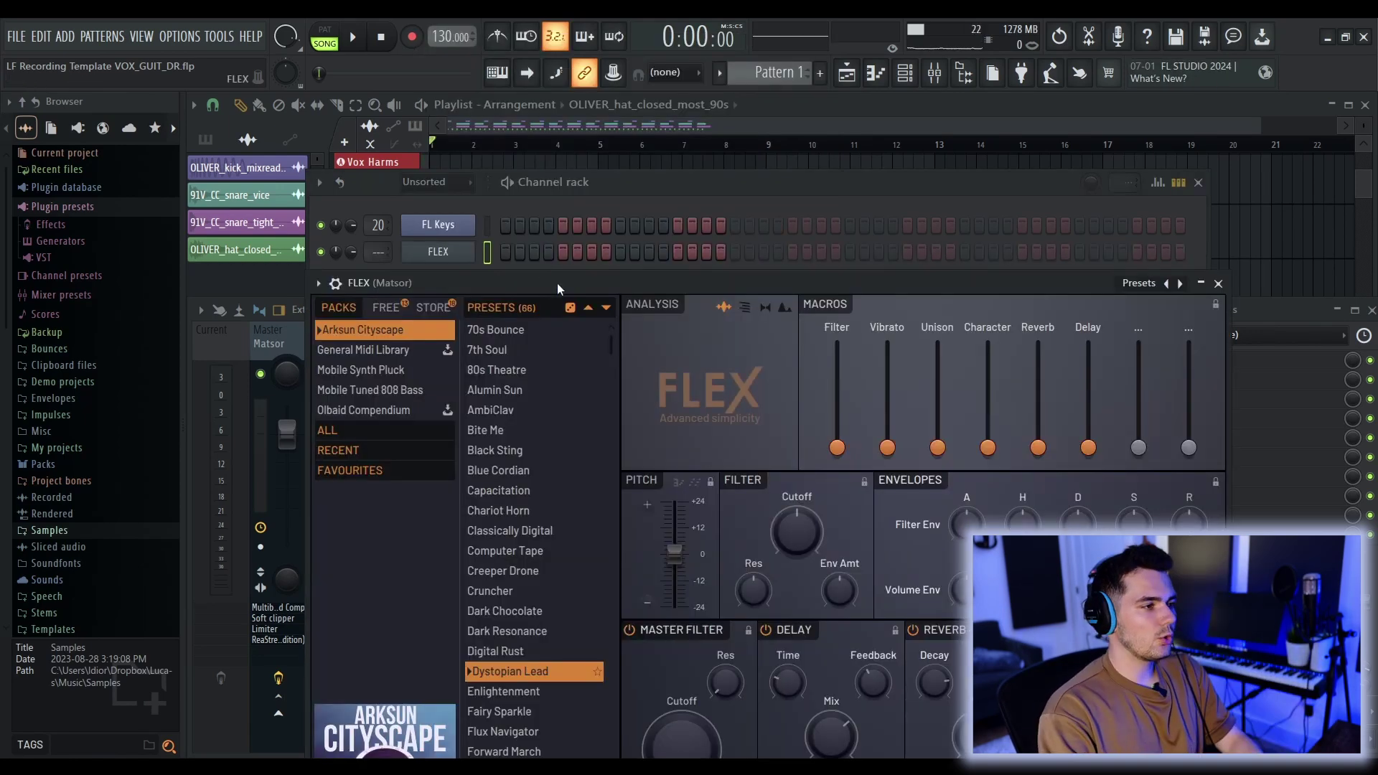
pyautogui.moveTo(559, 286); pyautogui.dragTo(512, 118)
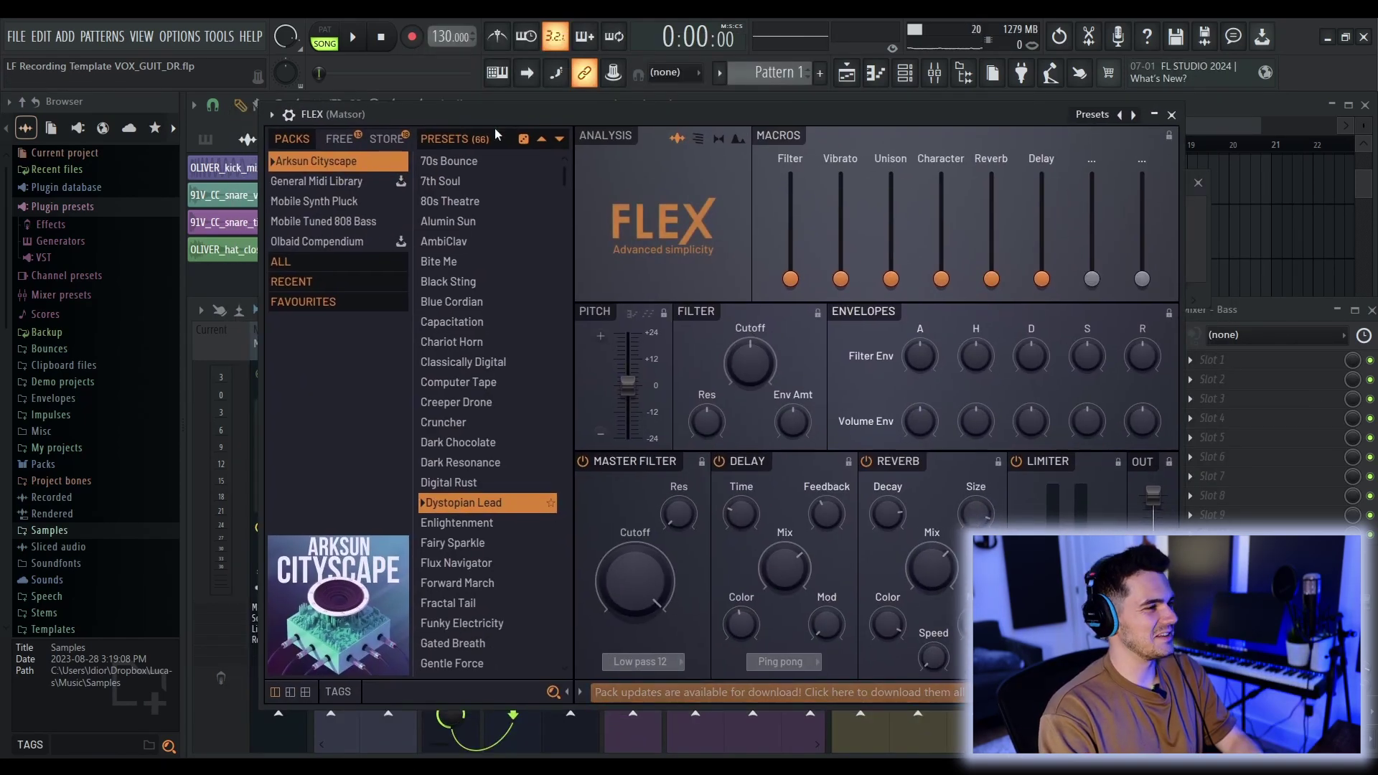
pyautogui.click(340, 225)
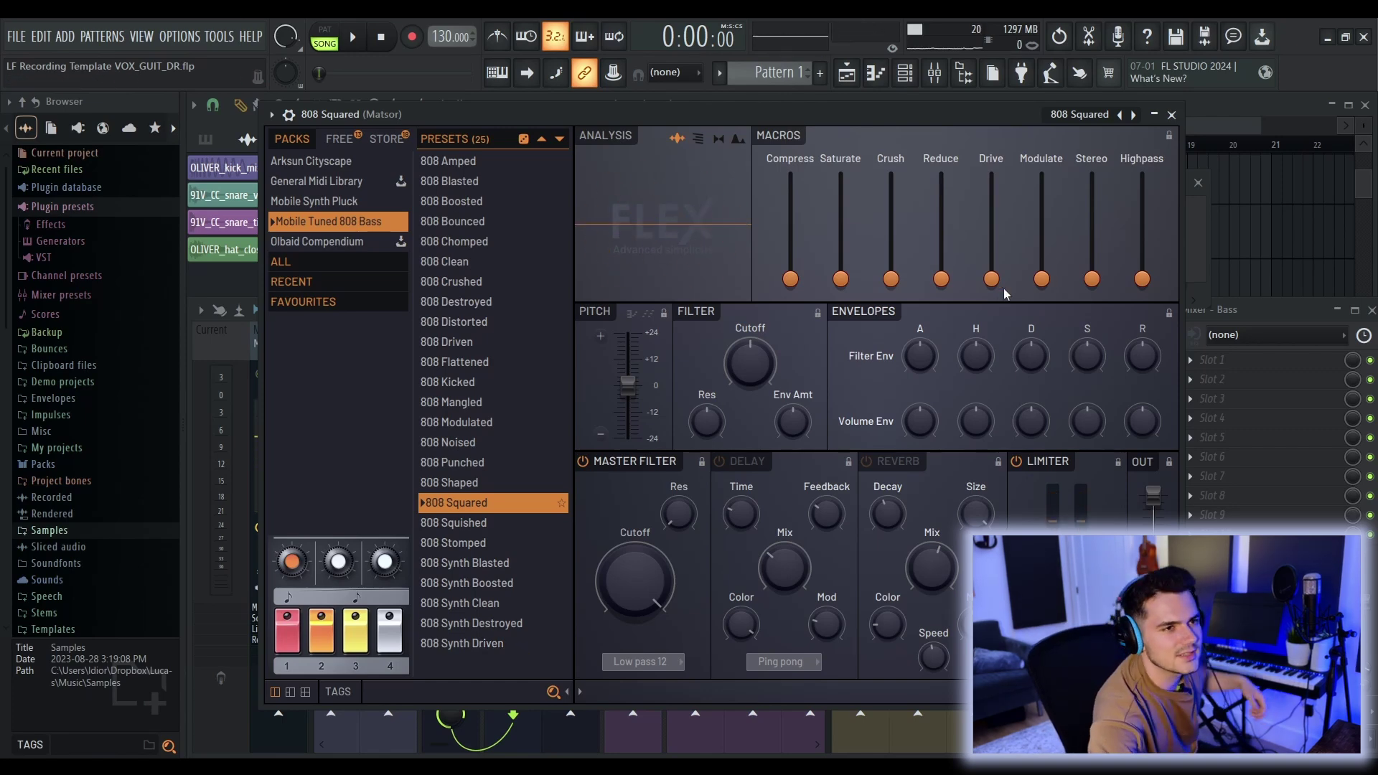
pyautogui.click(1171, 115)
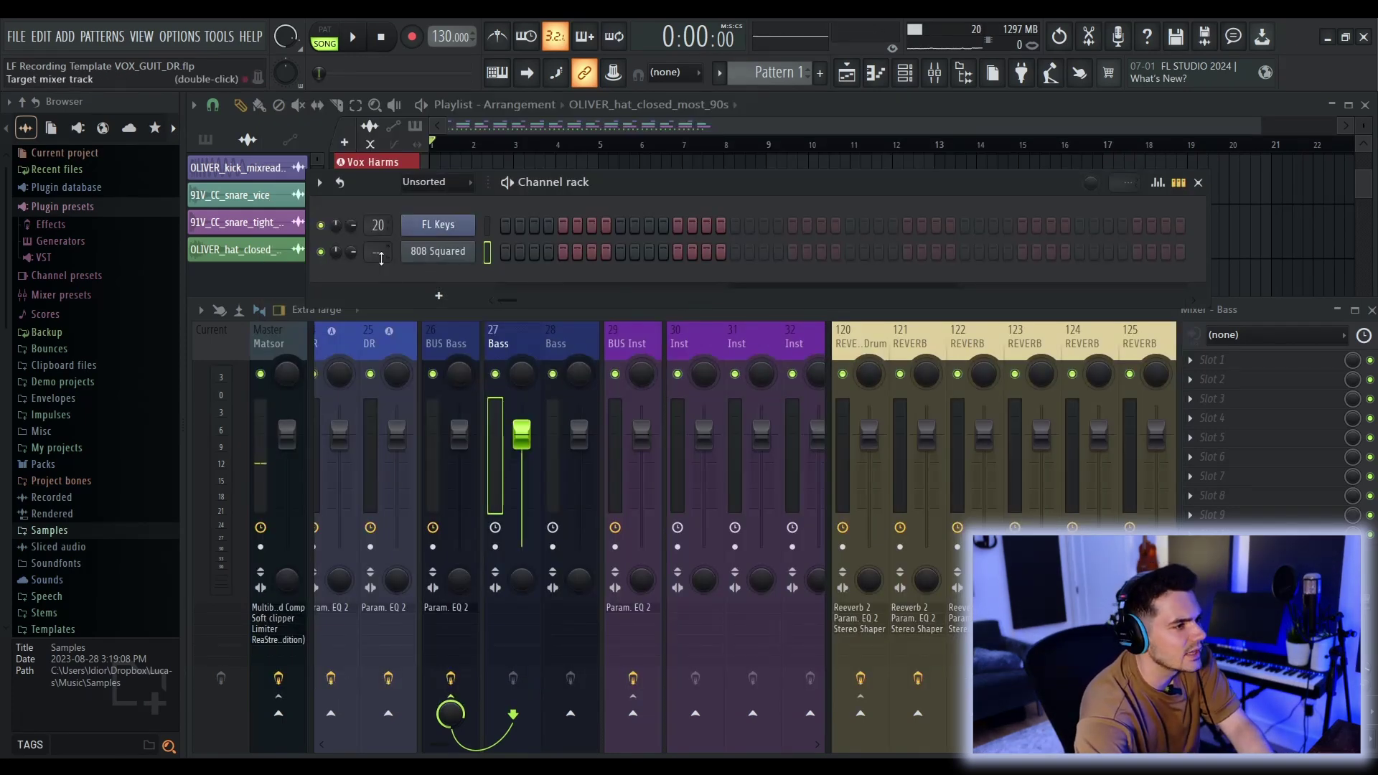
pyautogui.moveTo(381, 259); pyautogui.dragTo(381, 250)
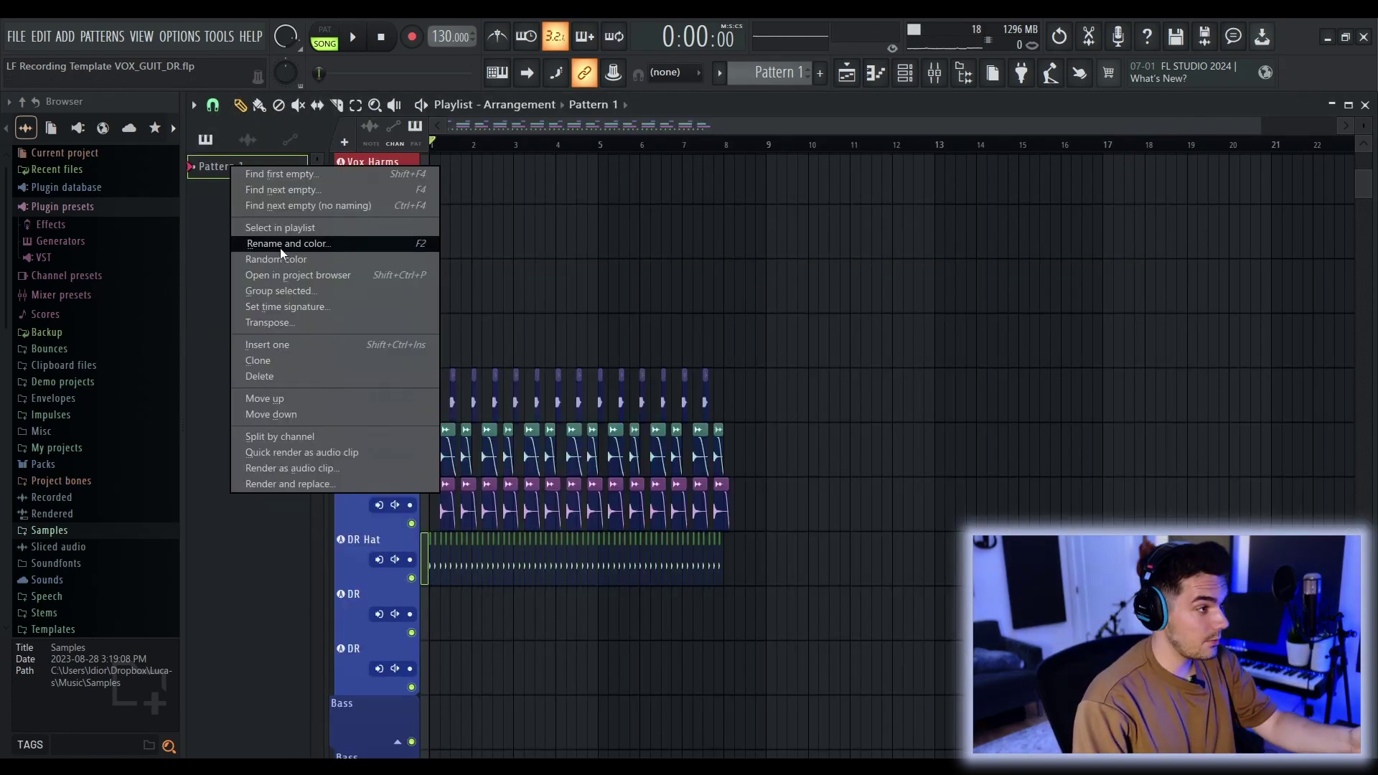
# Step: Rename Pattern 1 as Bass and color it dark slate blue (#202E60)
pyautogui.click(280, 248)
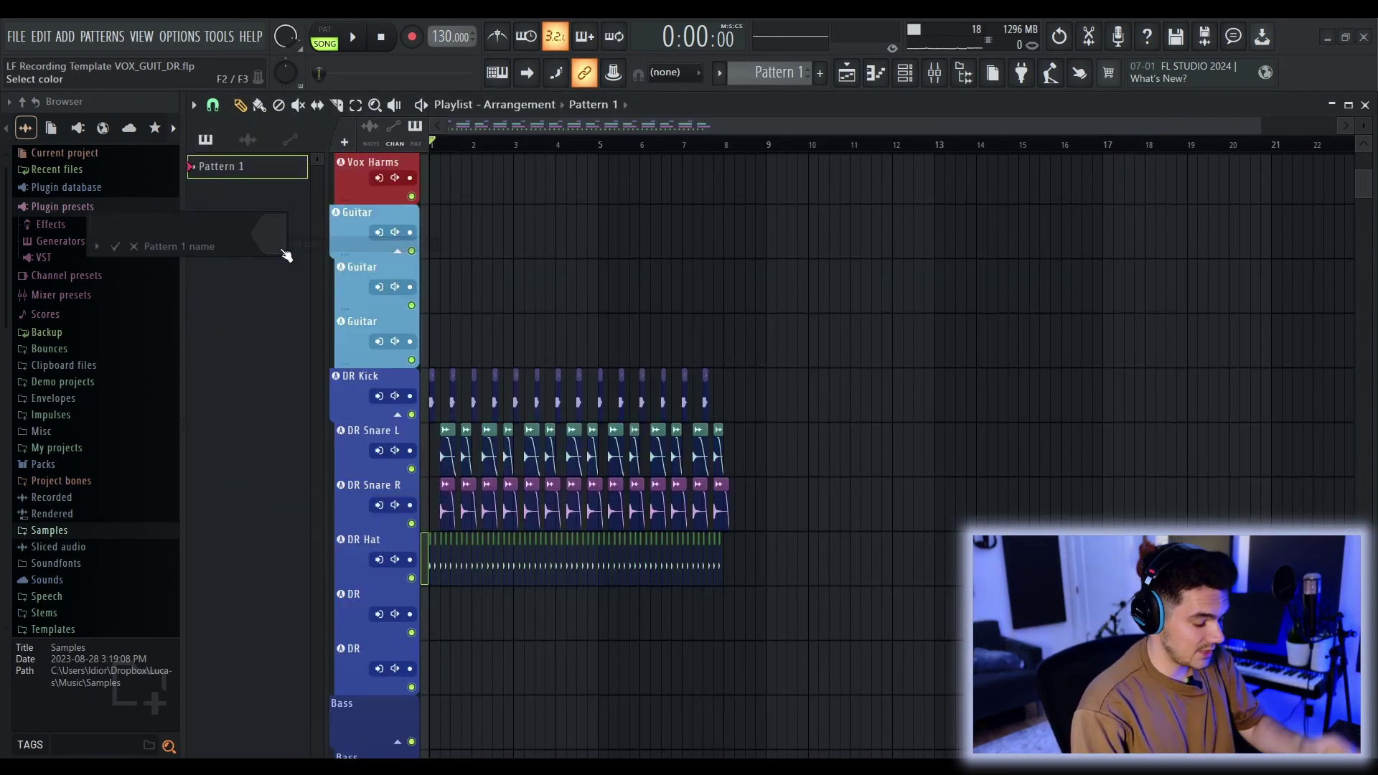
pyautogui.write('Bass')
pyautogui.click(286, 255)
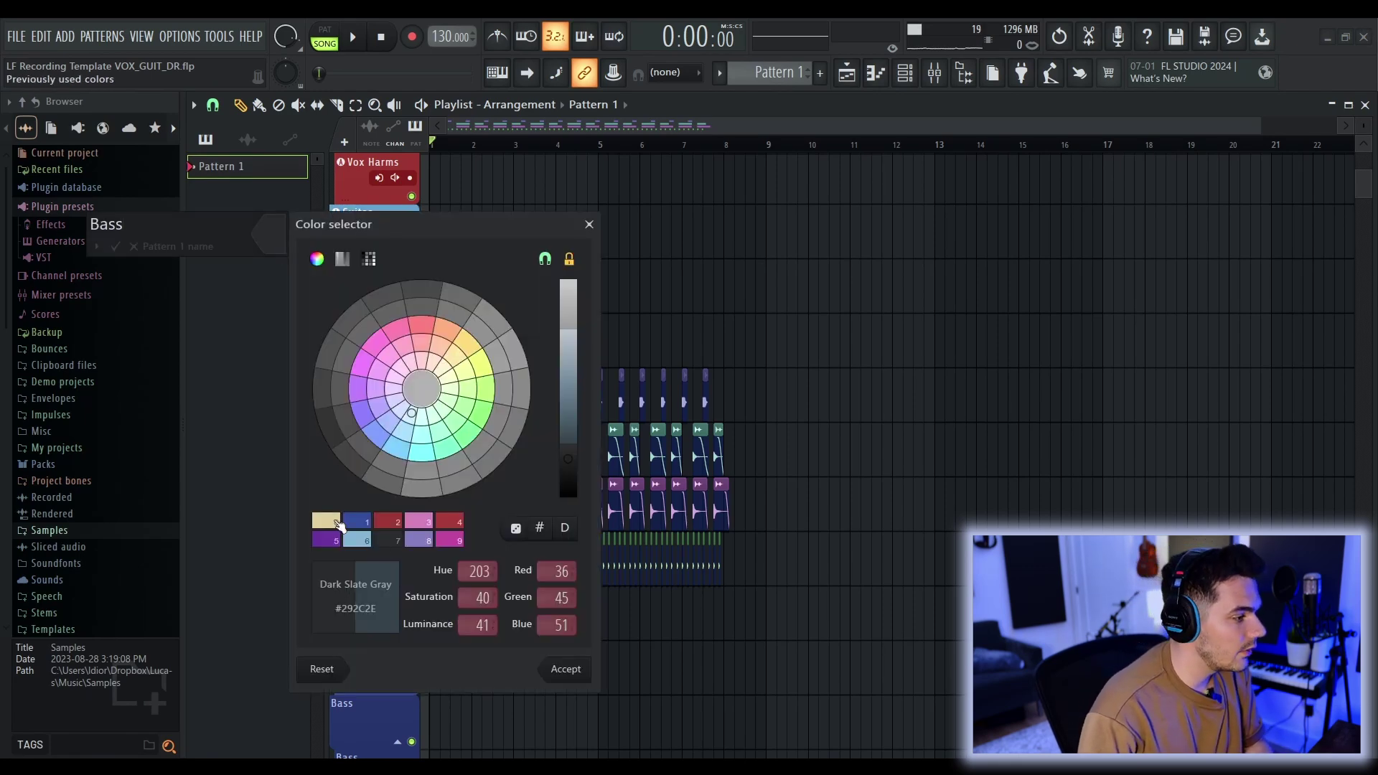
pyautogui.click(355, 526)
pyautogui.click(568, 441)
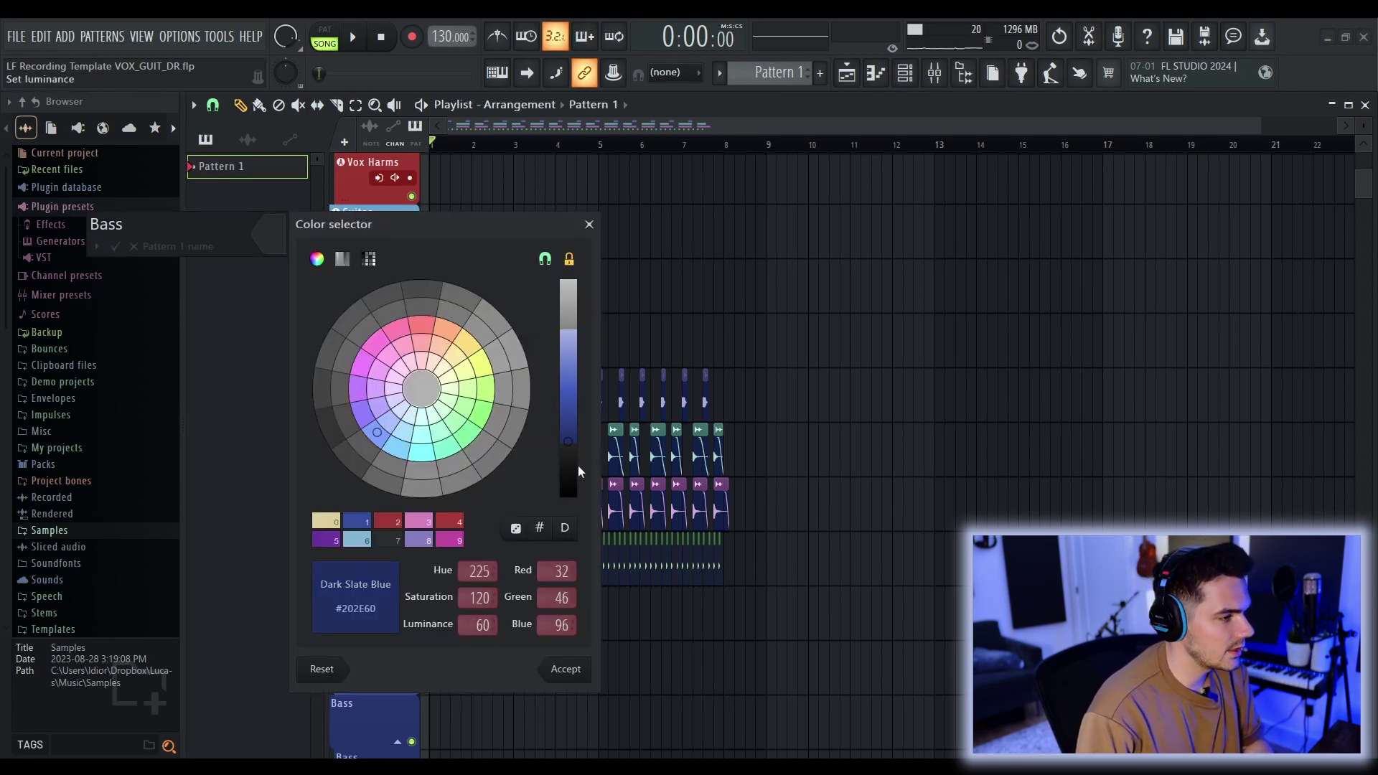
pyautogui.click(588, 672)
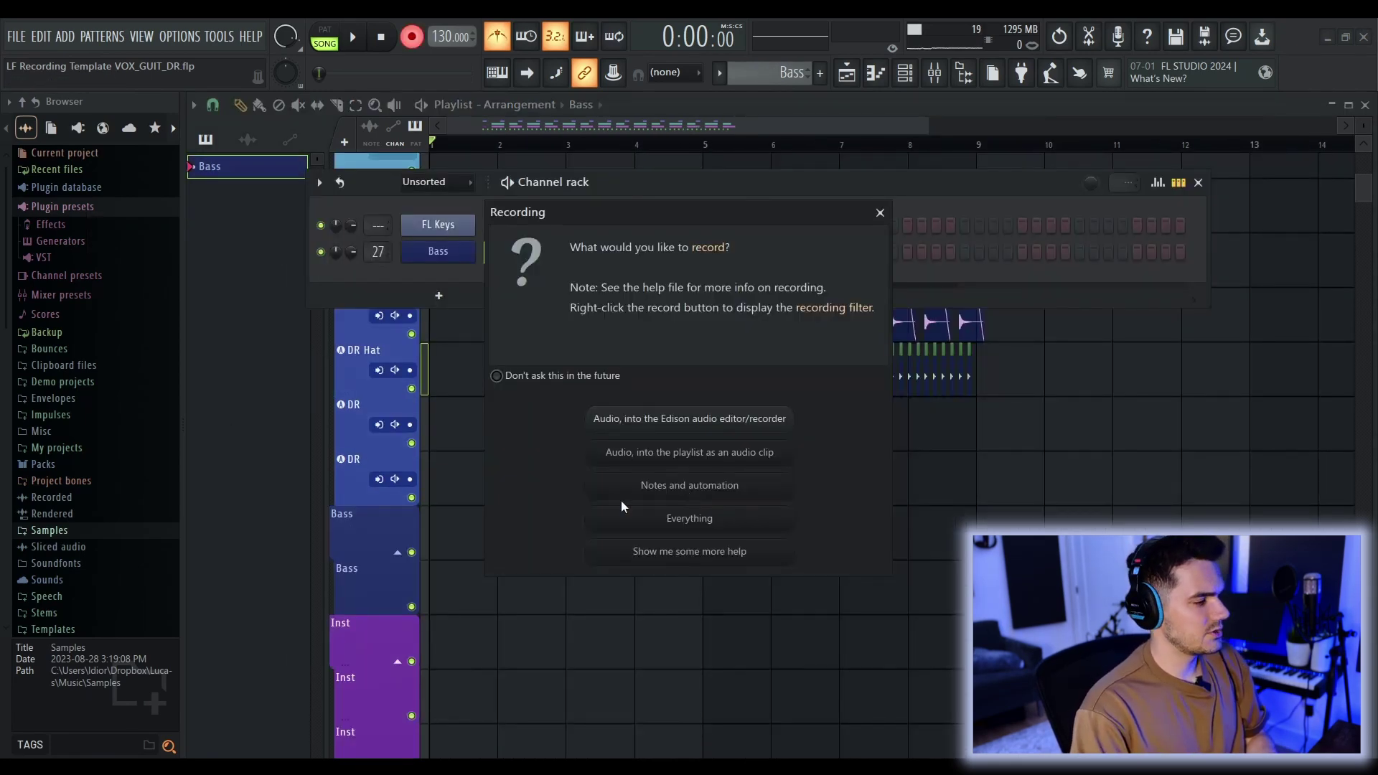
# Step: Record the bass part over the beat as notes and automation, and move the recorded clip down to the Bass playlist track
pyautogui.click(673, 494)
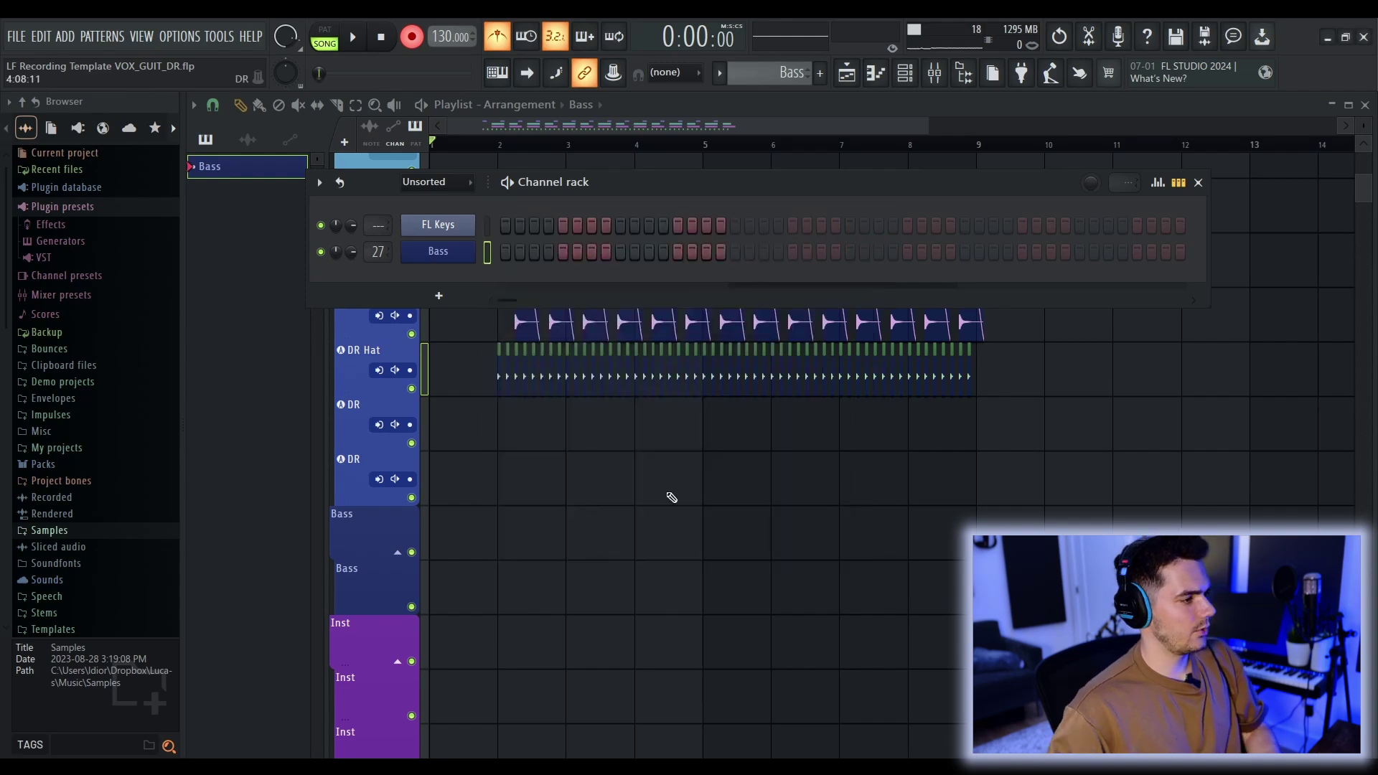
pyautogui.press('space')
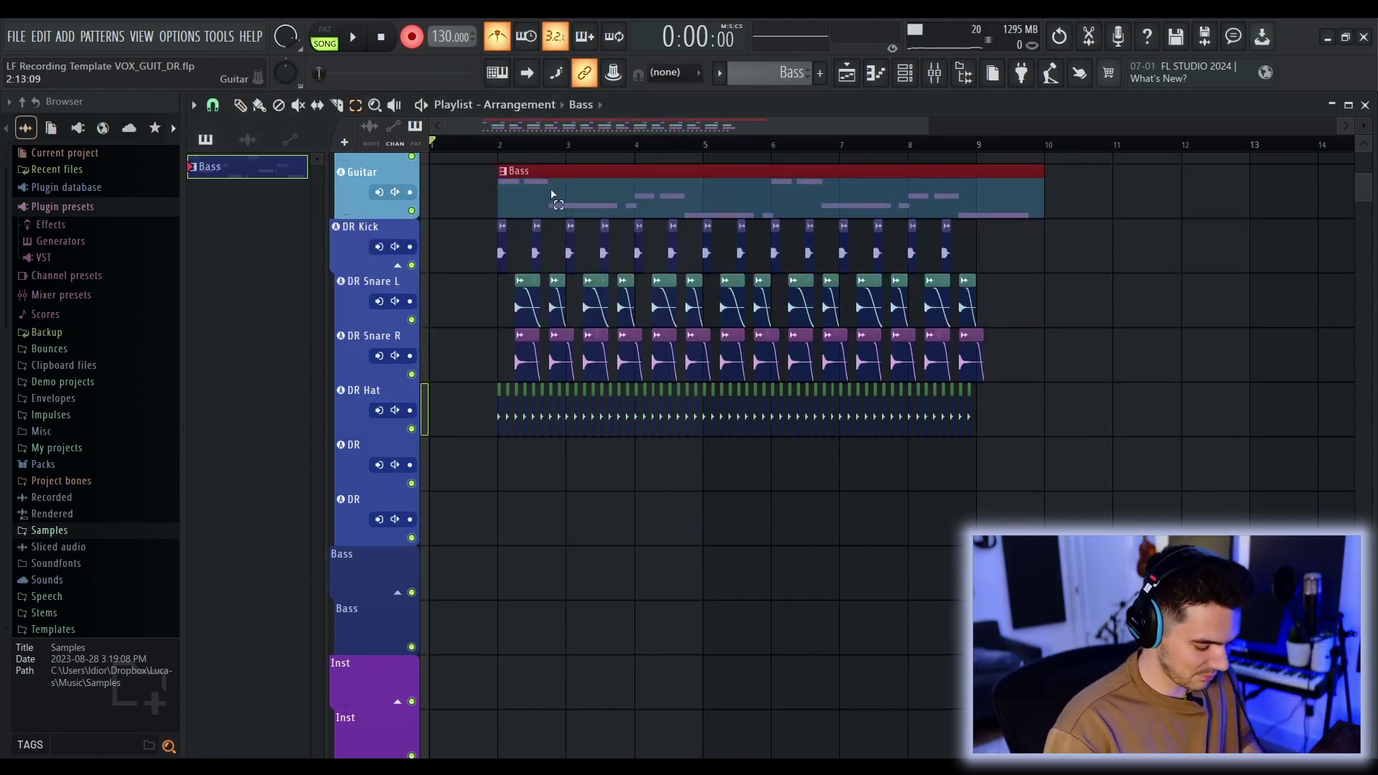
pyautogui.hotkey('shift', 'Down')
pyautogui.hotkey('shift', 'Down')
pyautogui.hotkey('shift', 'Down')
pyautogui.hotkey('shift', 'Down')
pyautogui.hotkey('shift', 'Down')
pyautogui.hotkey('shift', 'Down')
pyautogui.hotkey('shift', 'Down')
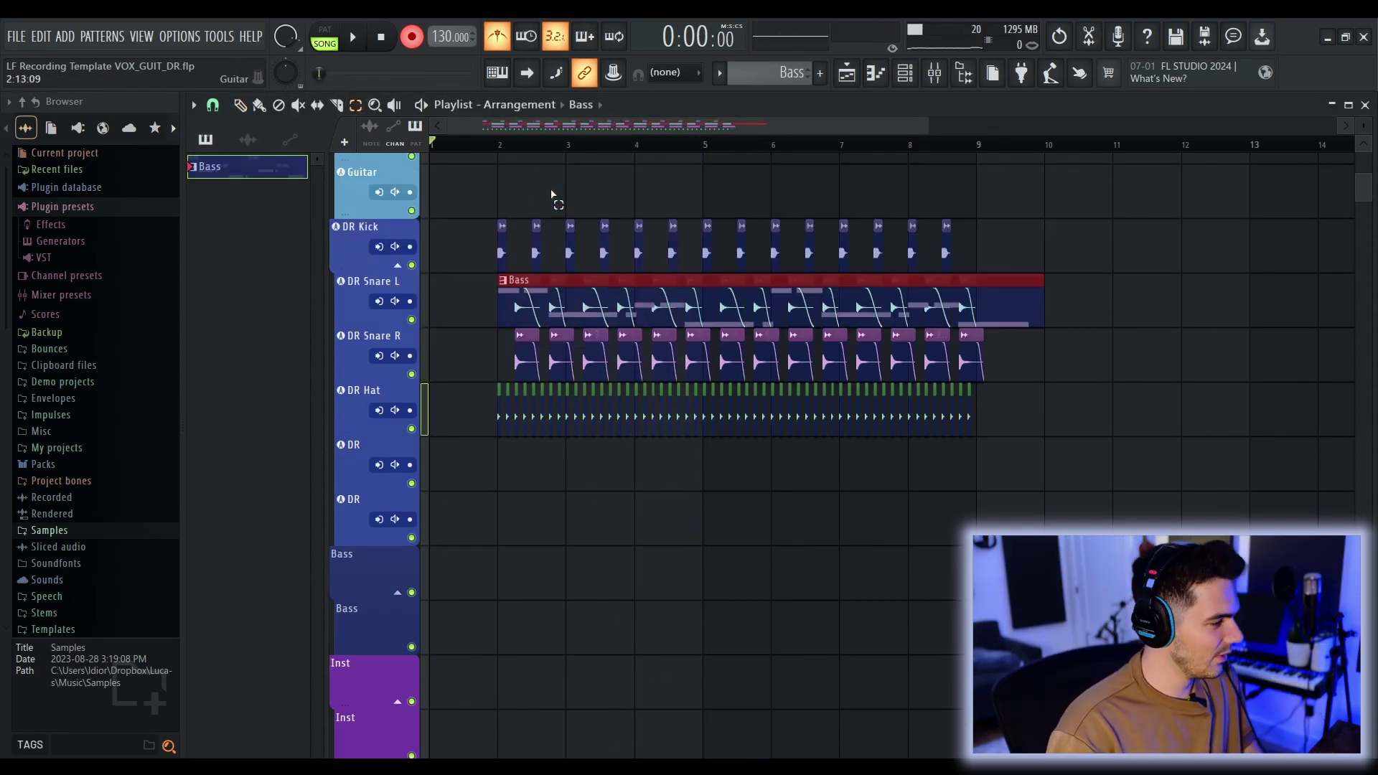
# Step: Lower the volume of Bass mixer track 27 to -10.8 dB while the song plays
pyautogui.press('F9')
pyautogui.press('space')
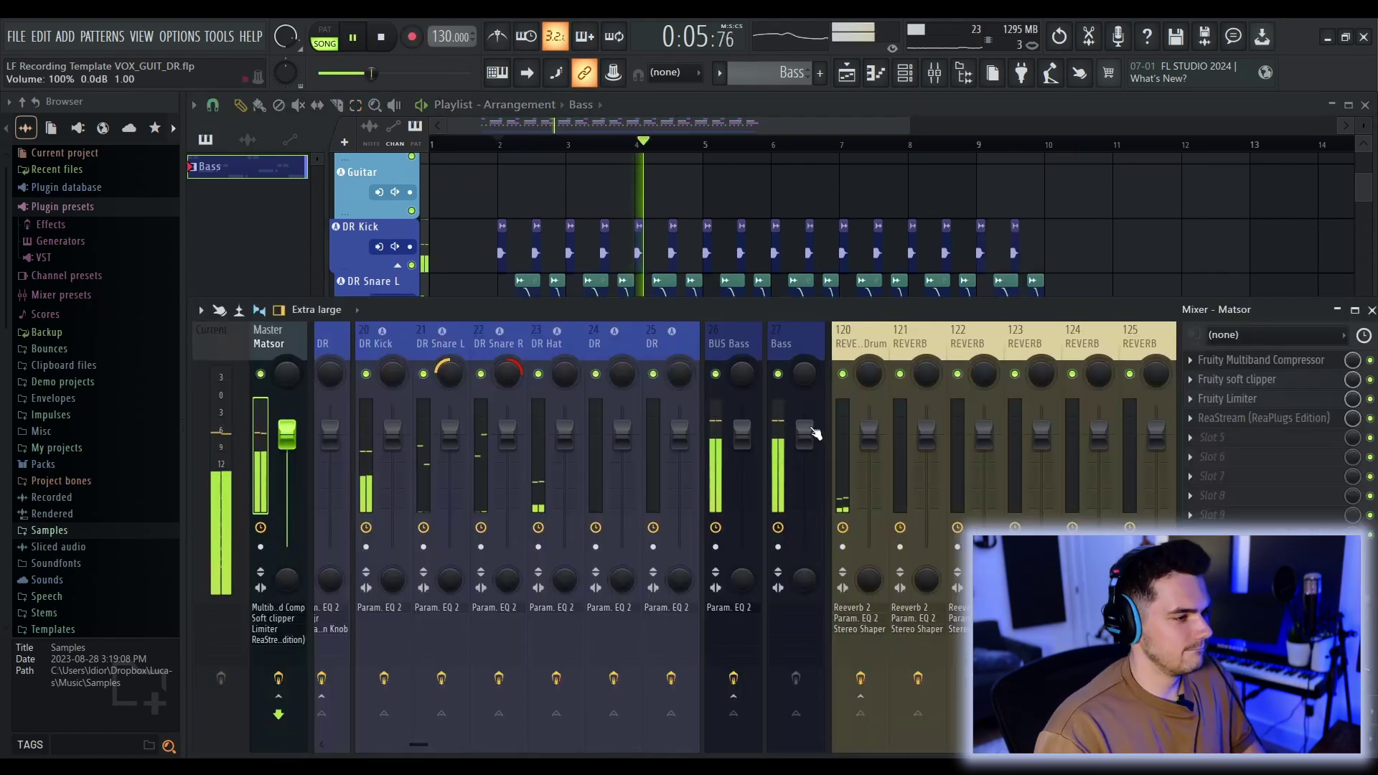
pyautogui.moveTo(803, 469); pyautogui.dragTo(804, 471)
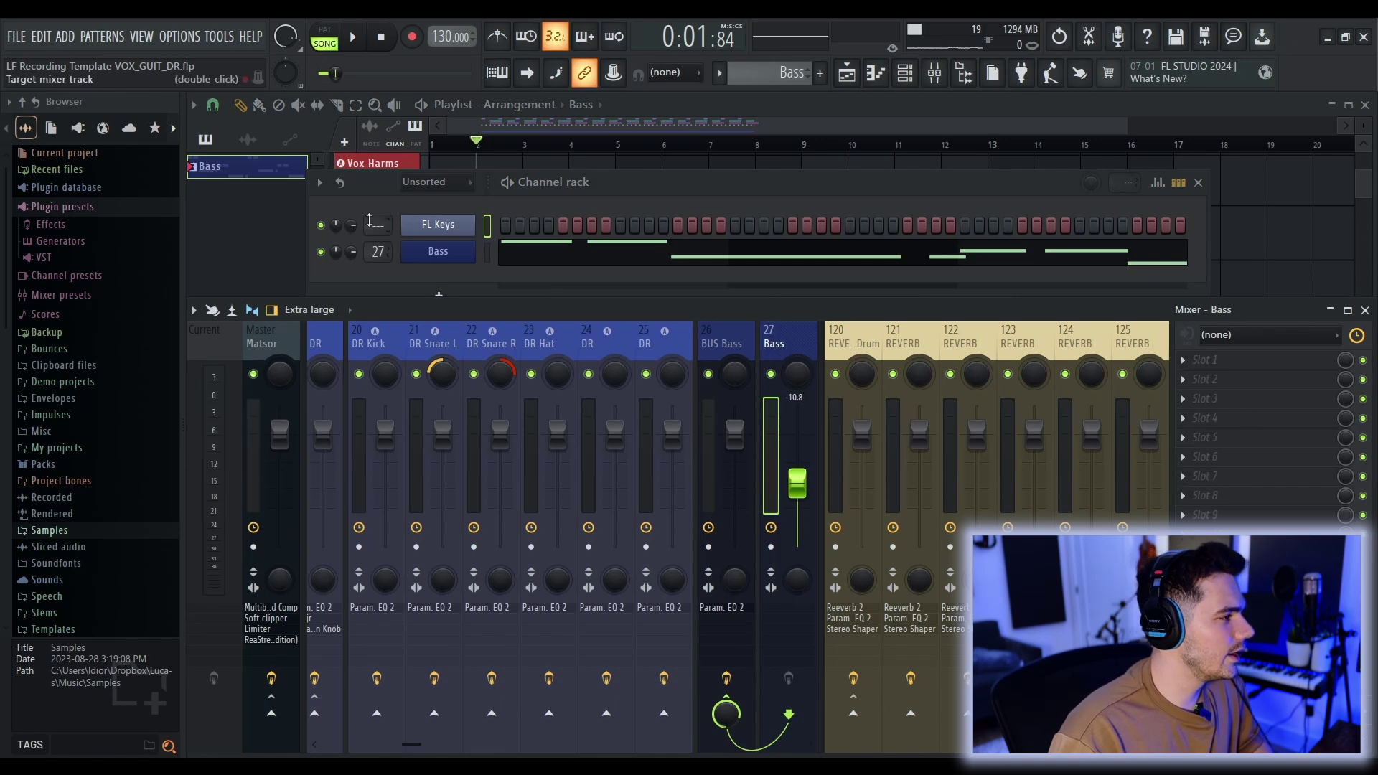
# Step: Route the FL Keys channel to Inst mixer track 30 and create a purple pattern named FL Keys
pyautogui.scroll(20, 378, 224)
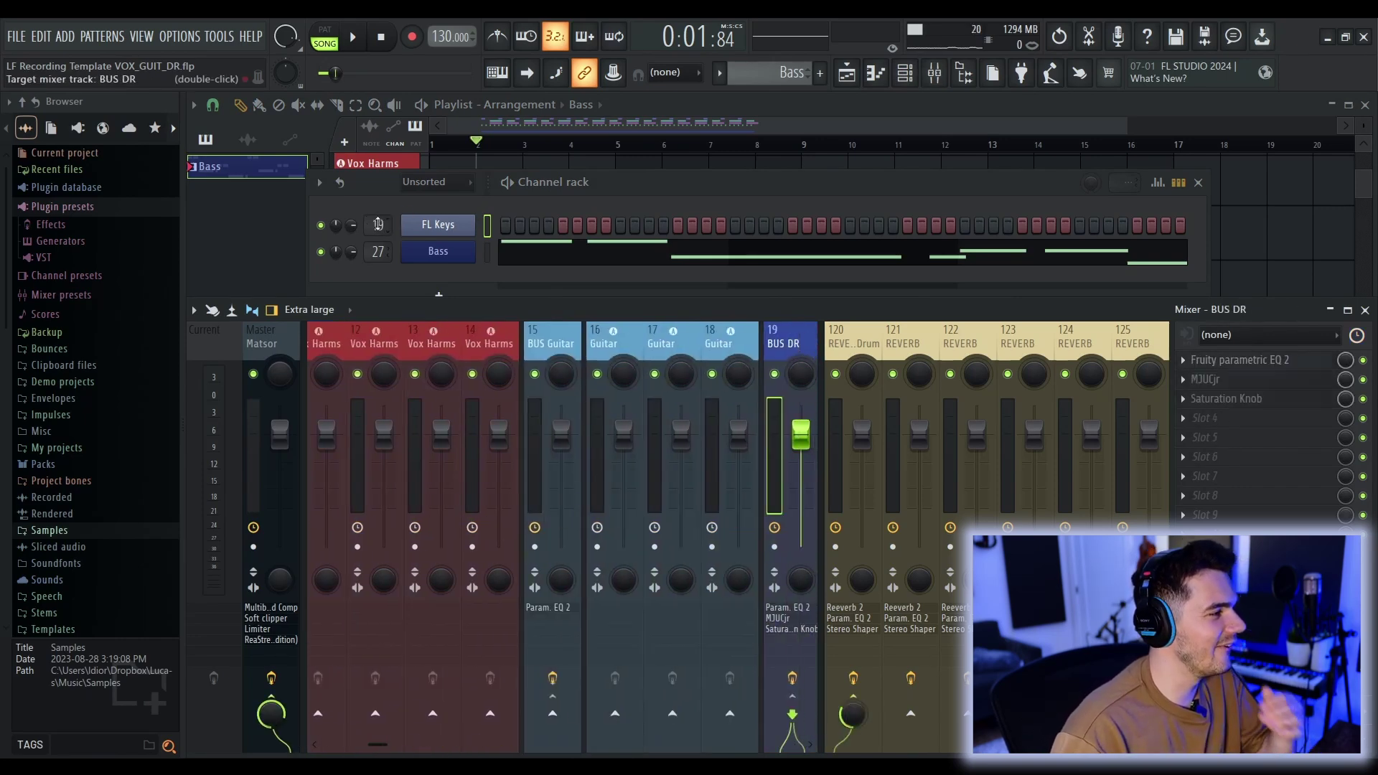
pyautogui.moveTo(378, 224); pyautogui.dragTo(379, 228)
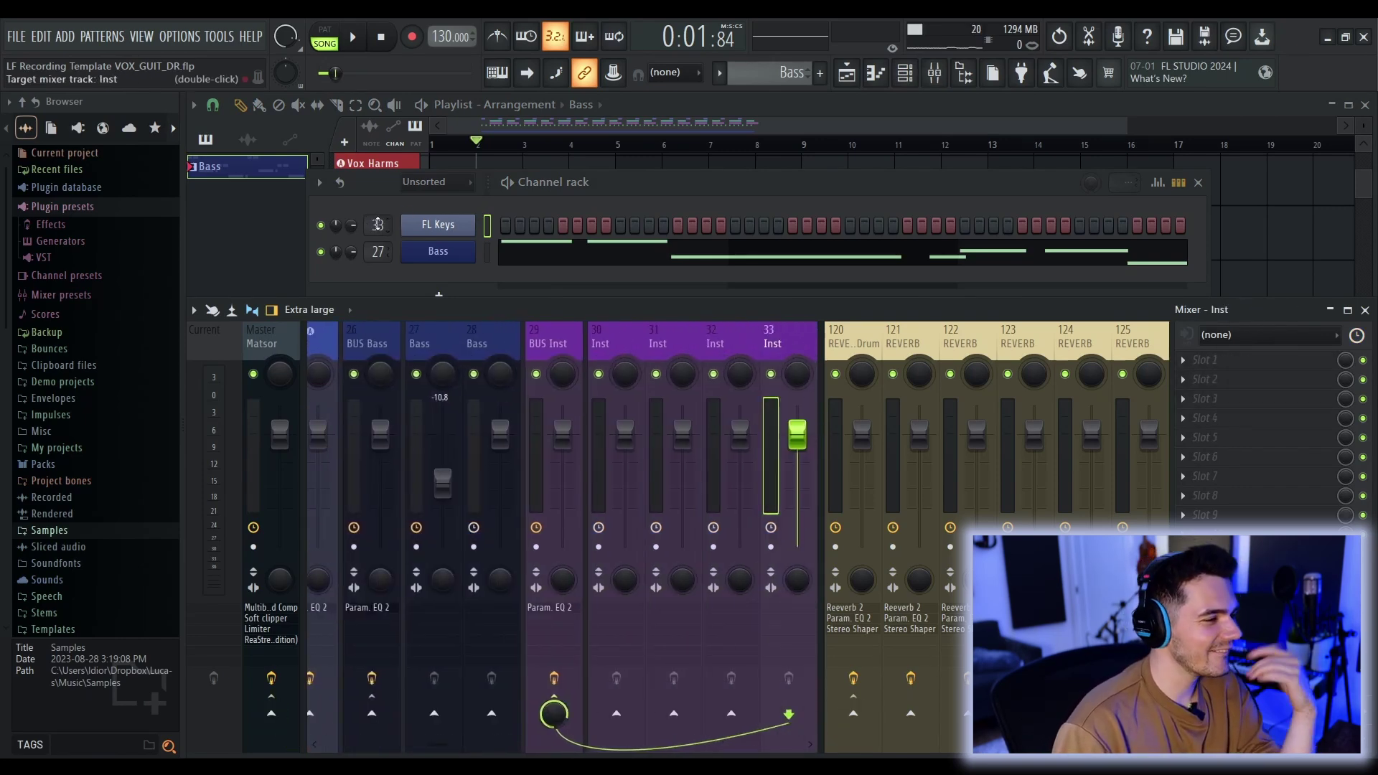
pyautogui.rightClick(470, 224)
pyautogui.click(558, 422)
pyautogui.scroll(-3, 585, 388)
pyautogui.scroll(2, 499, 465)
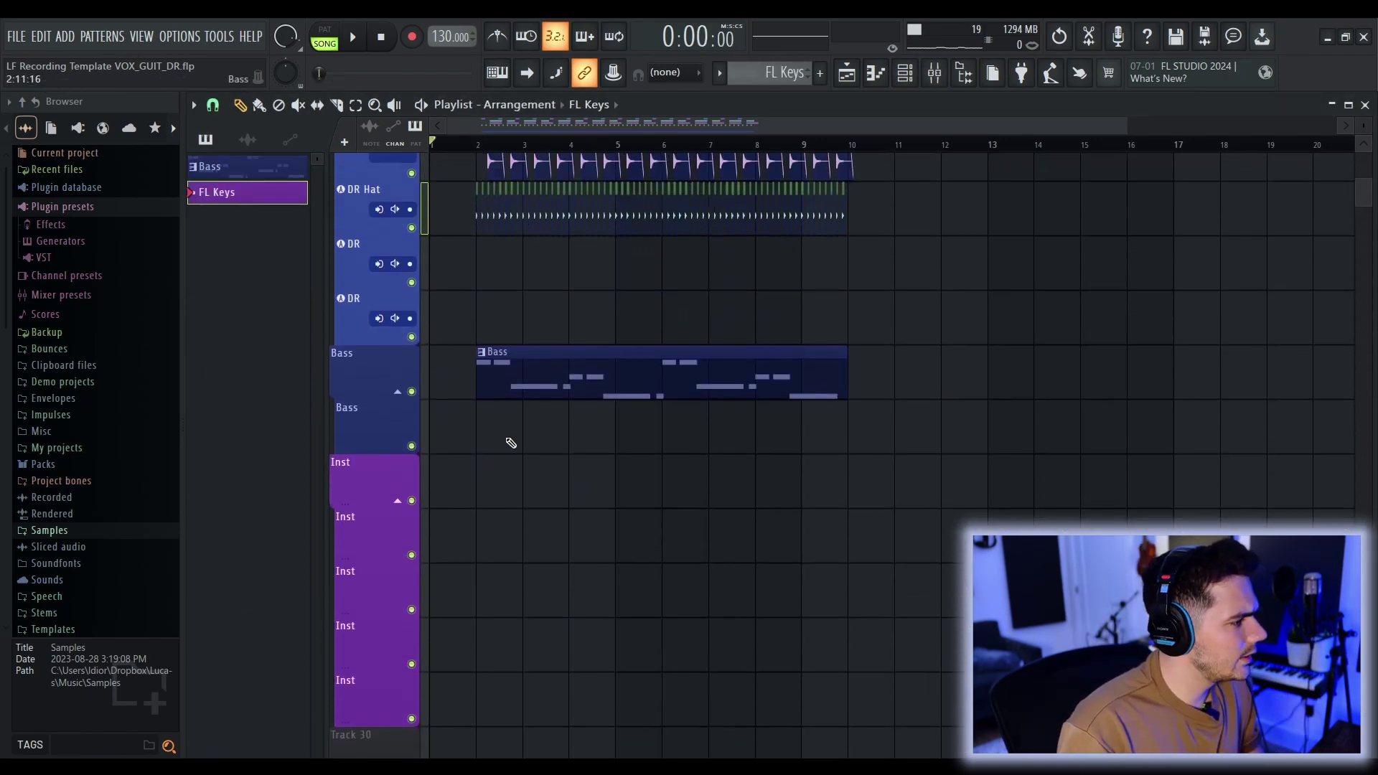
# Step: Record the keys part into the FL Keys pattern as notes and automation over the drums and bass
pyautogui.click(416, 37)
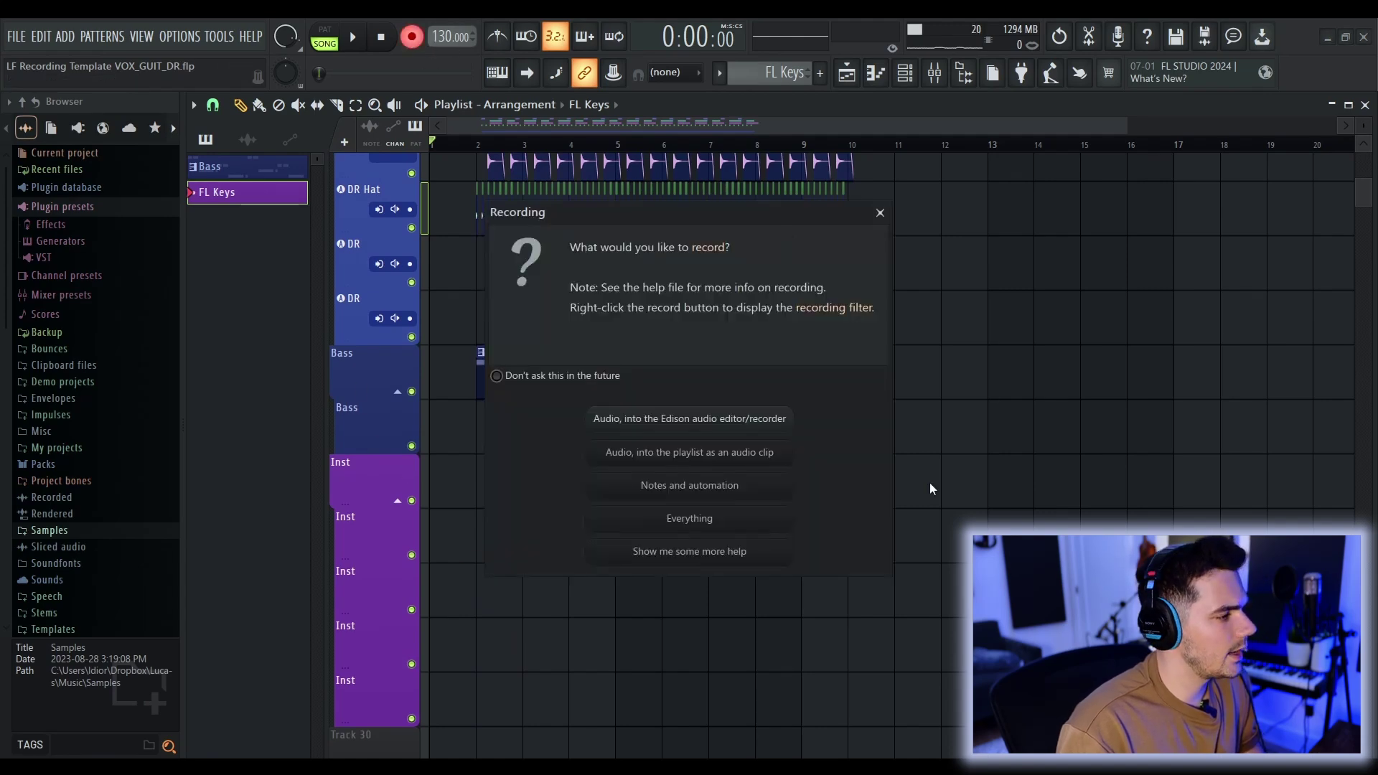
pyautogui.click(690, 496)
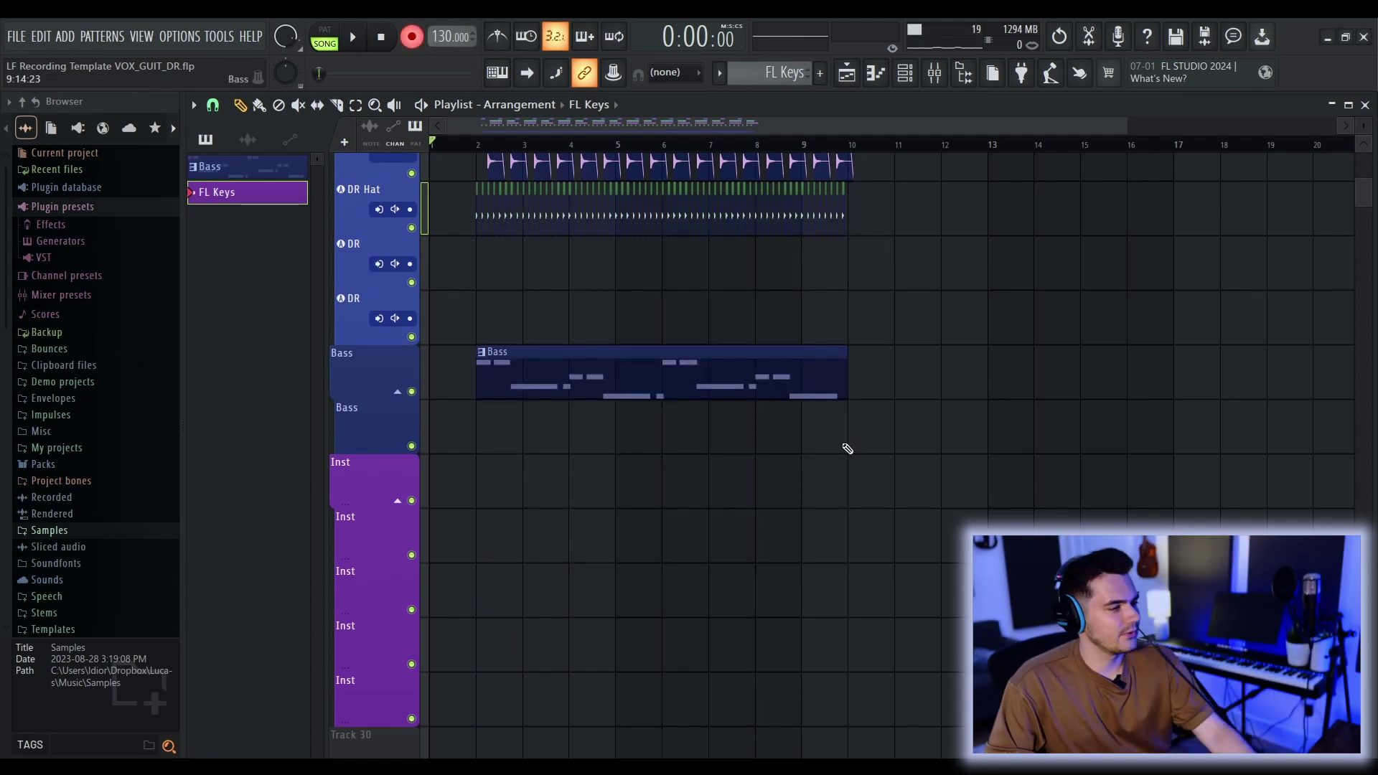
pyautogui.press('space')
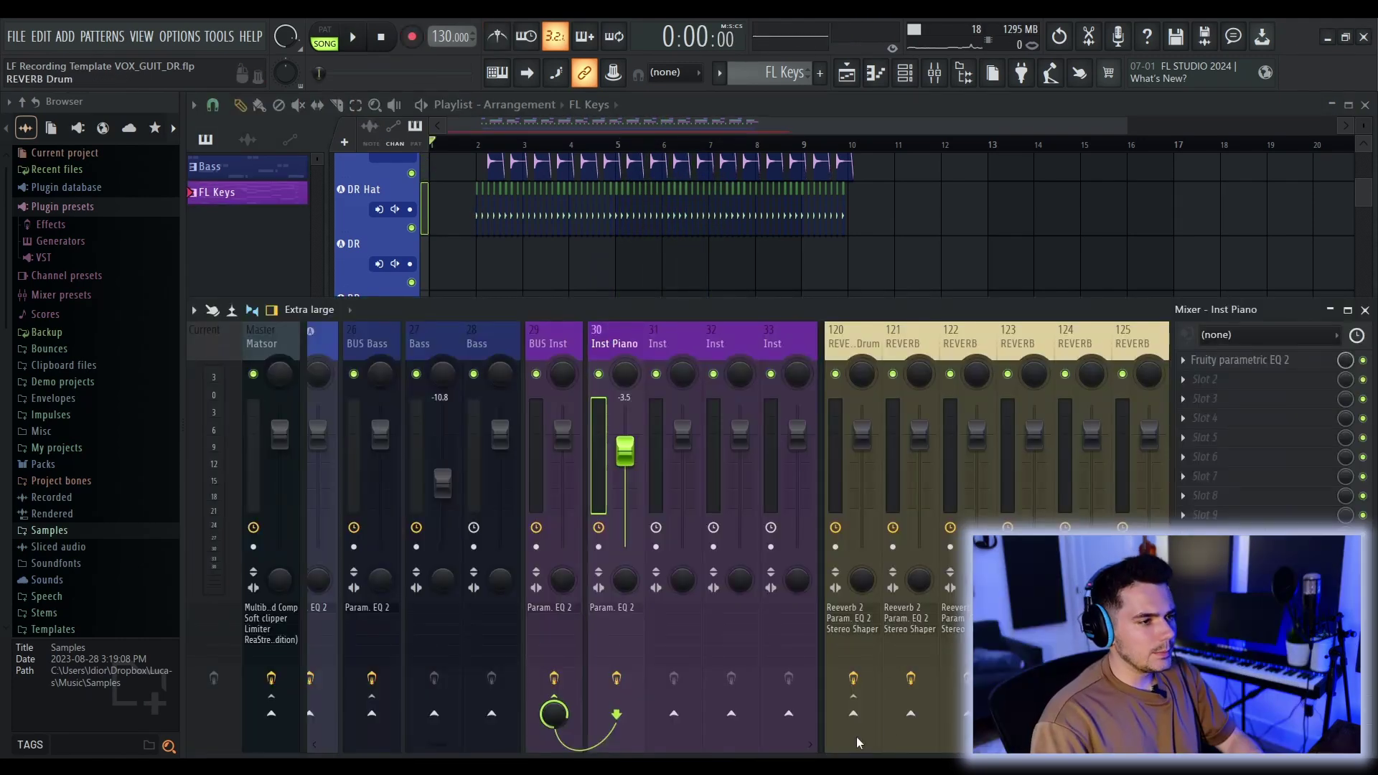
# Step: Send Inst Piano mixer track 30 to reverb track 121 and adjust the send level while the song plays
pyautogui.rightClick(912, 715)
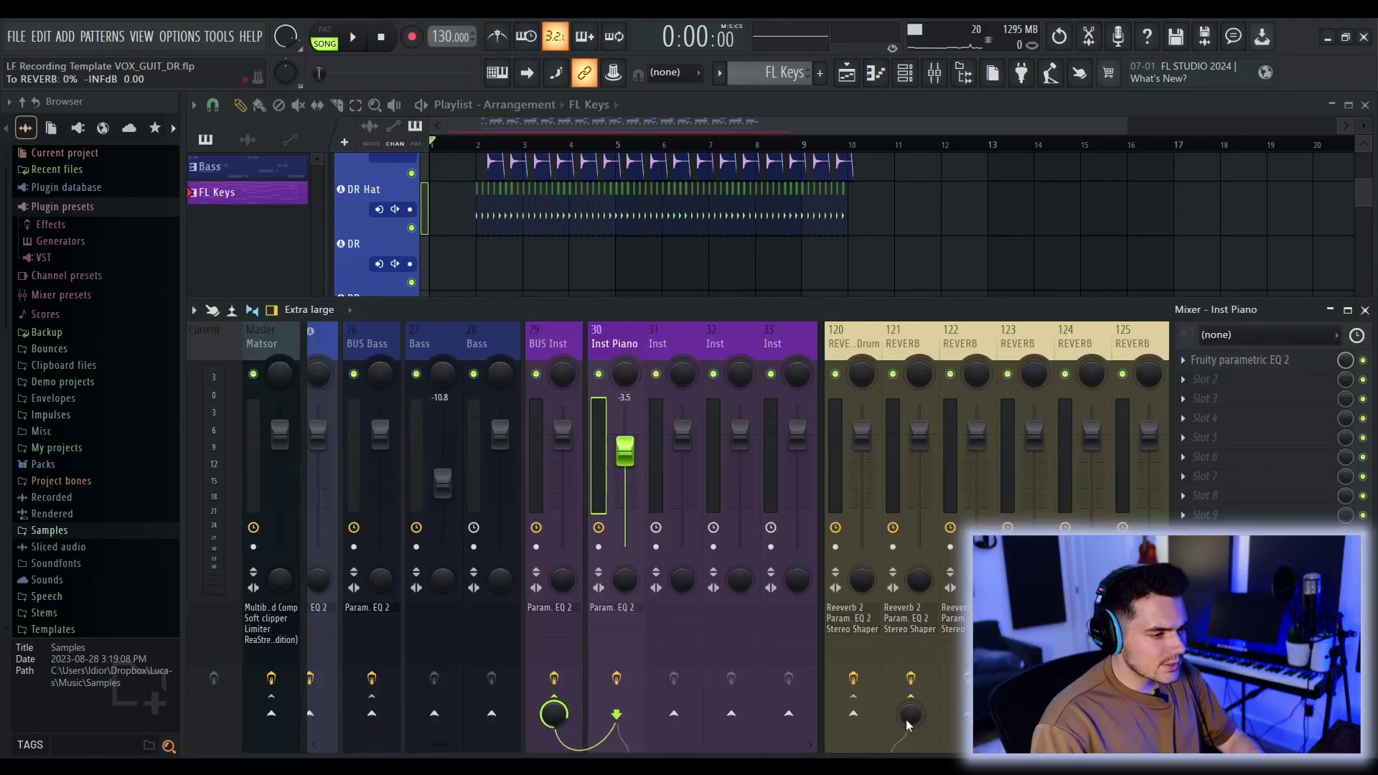
pyautogui.moveTo(908, 724); pyautogui.dragTo(928, 299)
pyautogui.press('space')
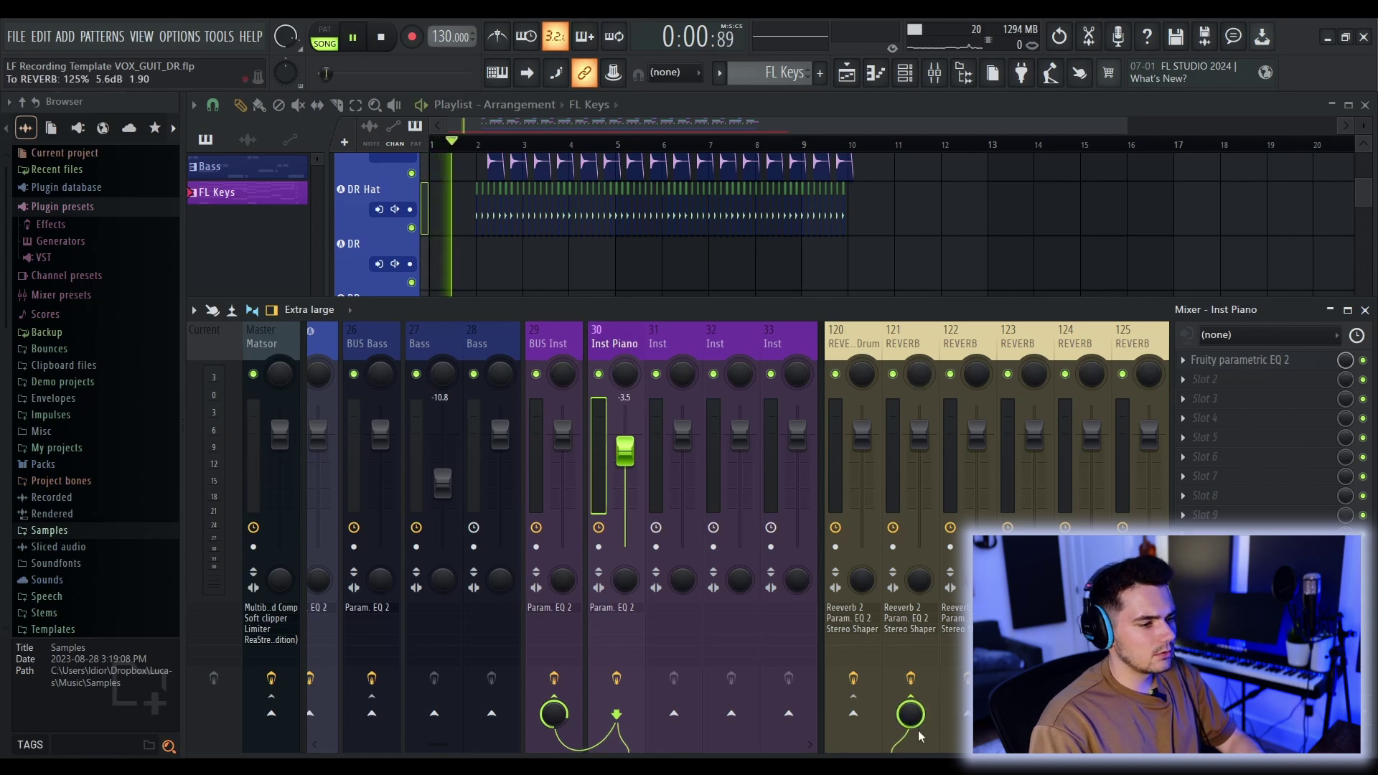
pyautogui.moveTo(919, 727); pyautogui.dragTo(920, 746)
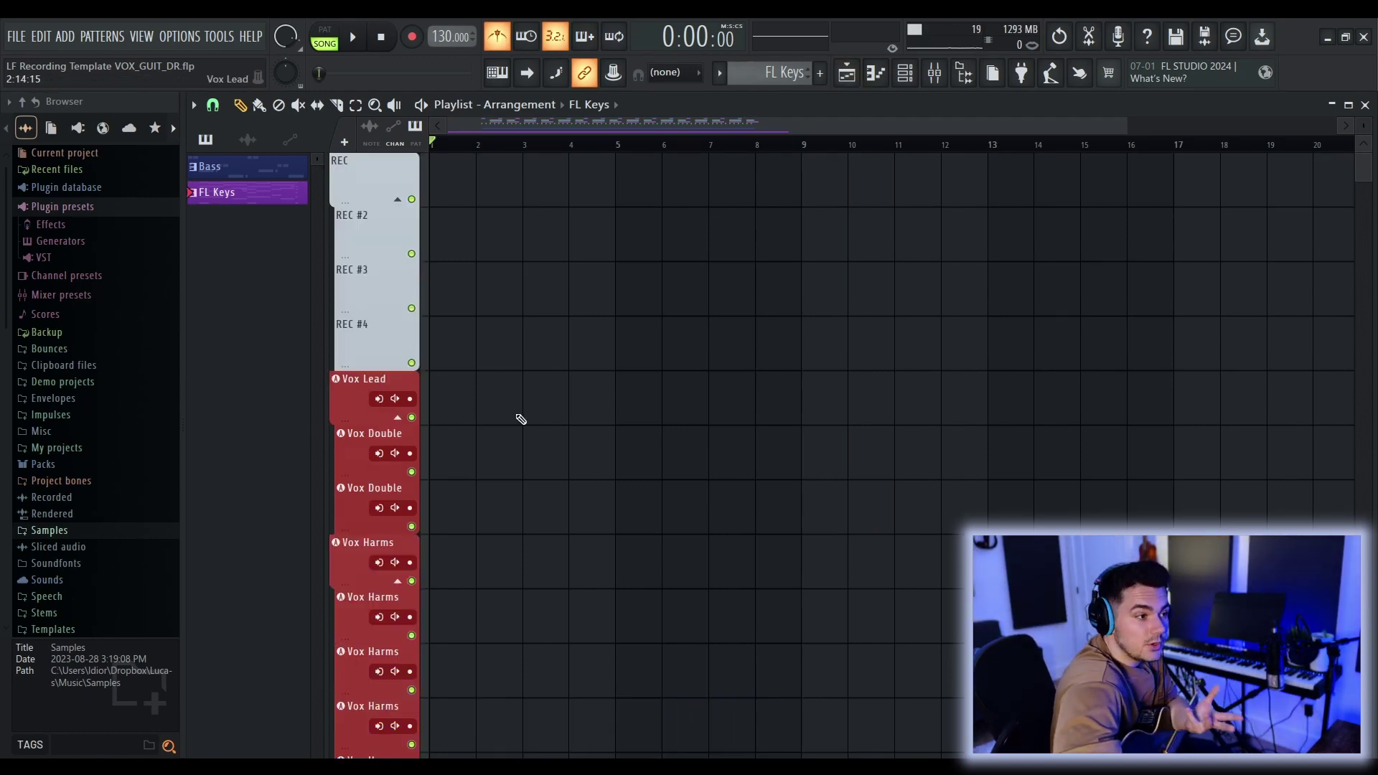
# Step: Set the REC mixer track's input to the stereo pair MIC/LINE/HIZ 1 - MIC/LINE 2 and load Sphere Mic Collection in its first slot
pyautogui.scroll(-6, 520, 418)
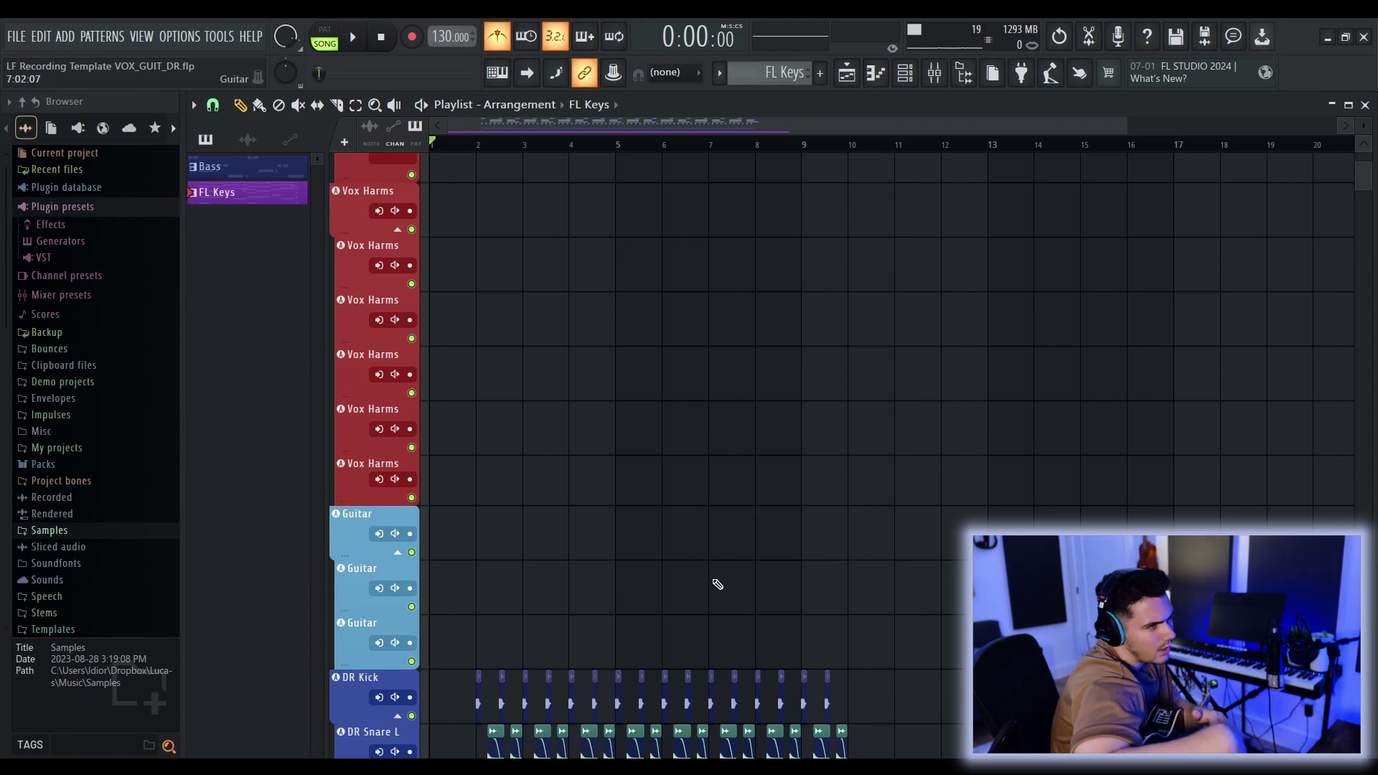
pyautogui.scroll(6, 739, 556)
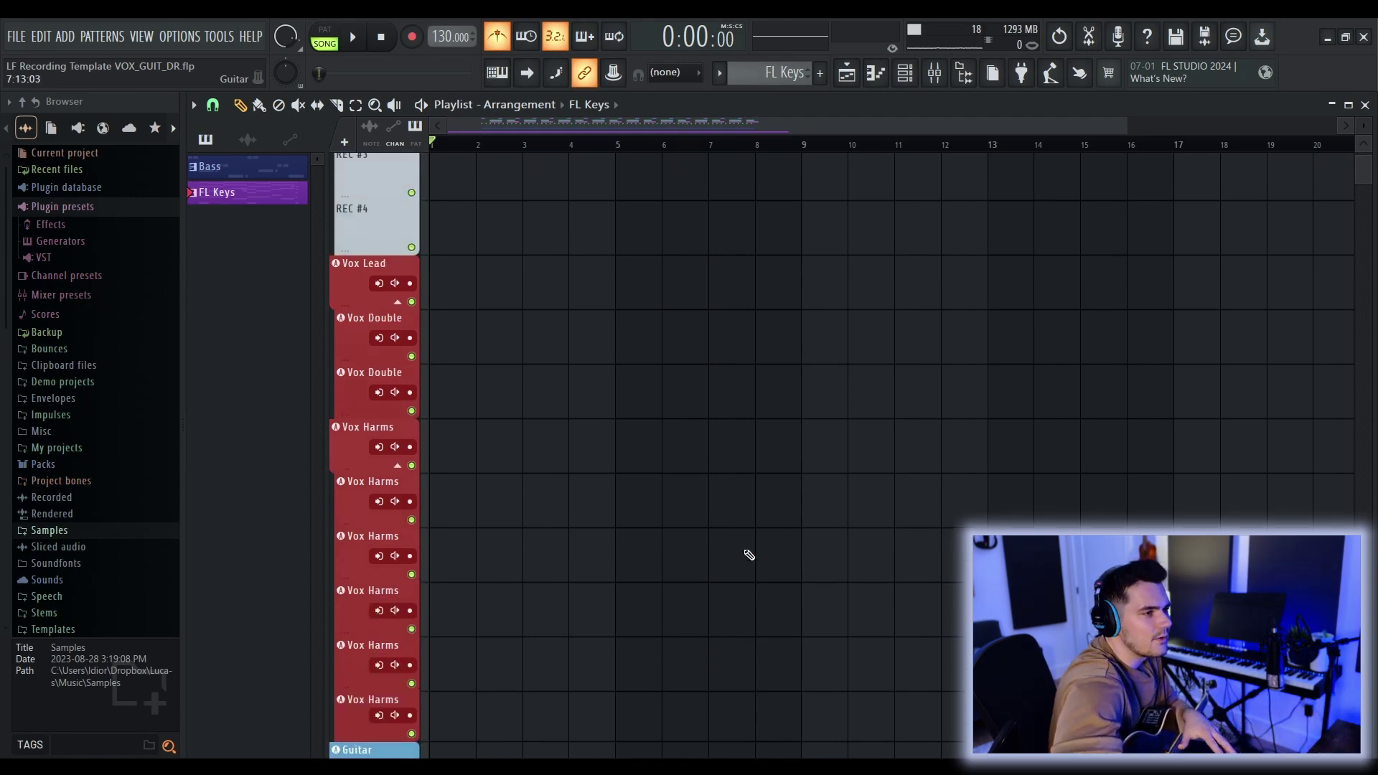
pyautogui.click(934, 74)
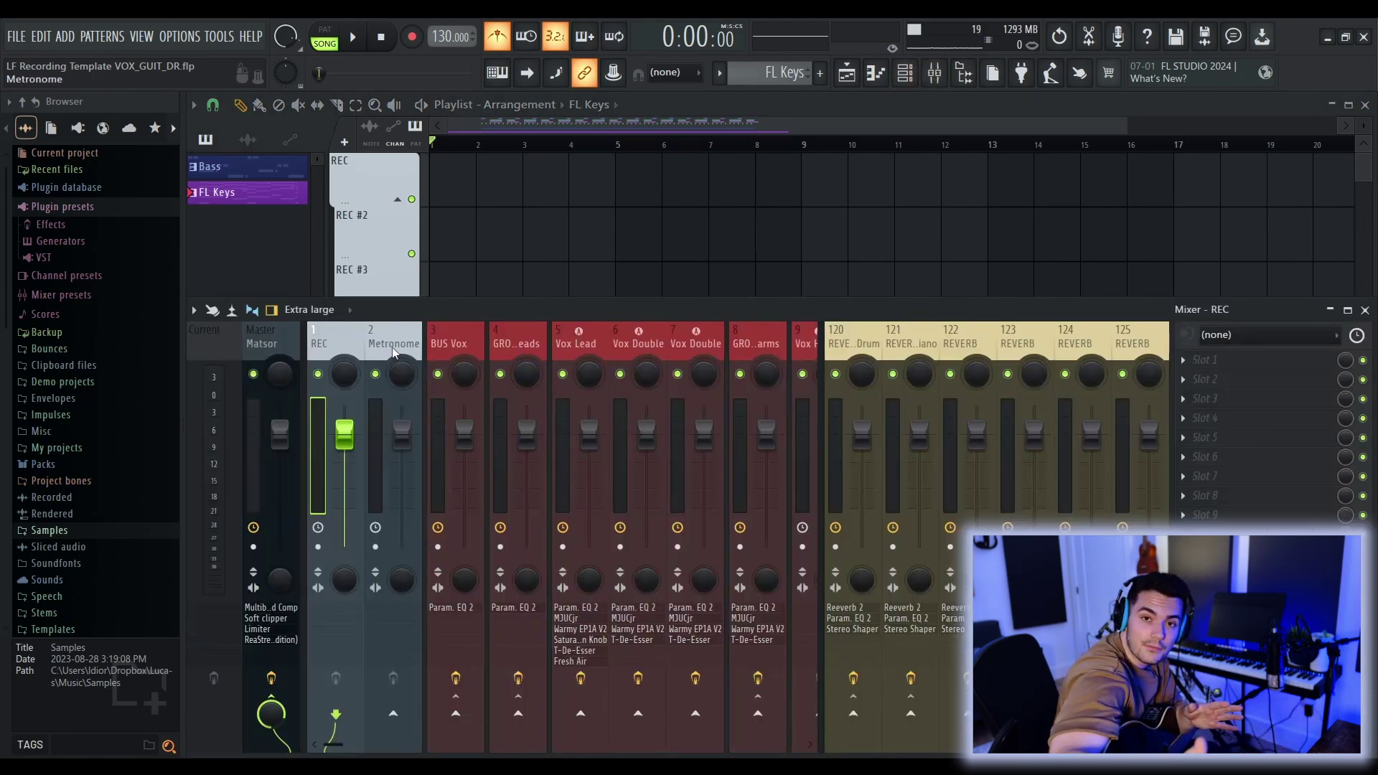
pyautogui.click(1266, 335)
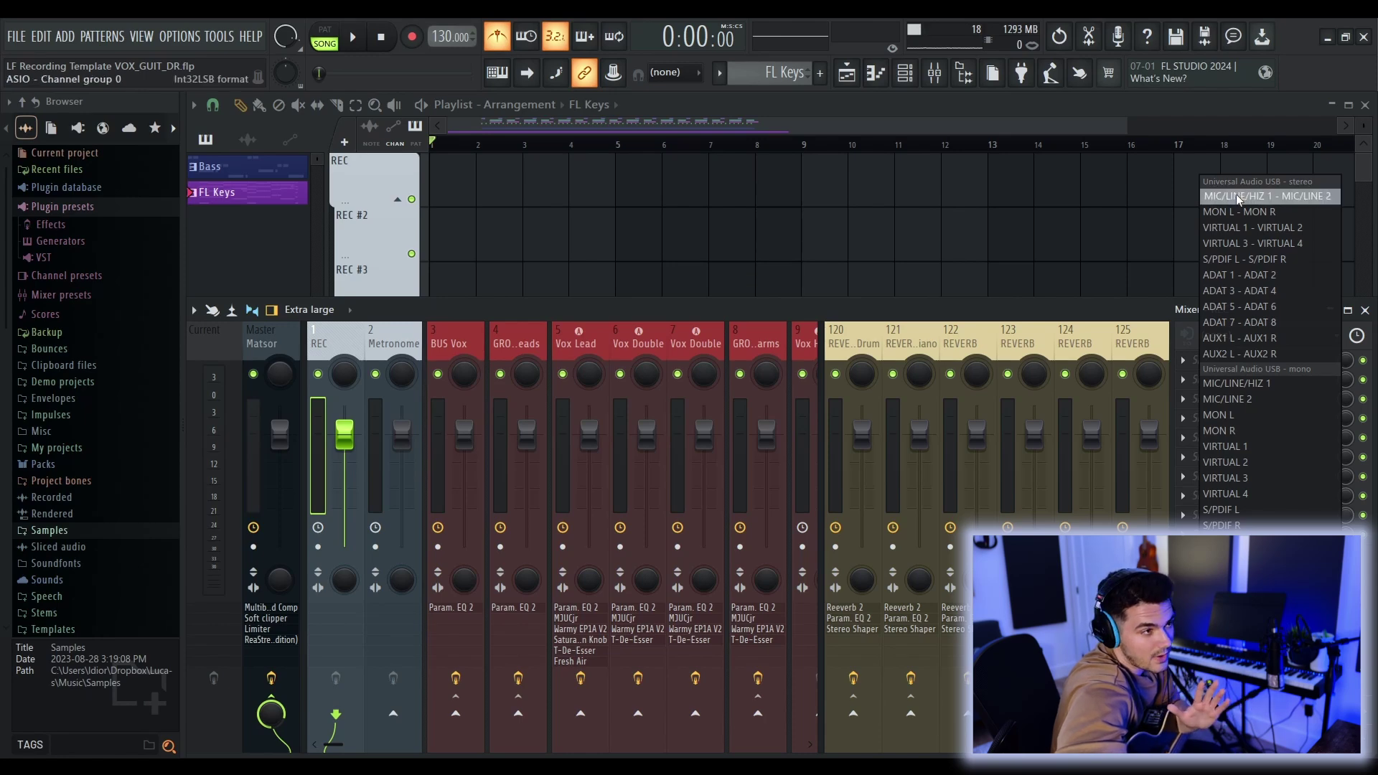
pyautogui.click(1239, 195)
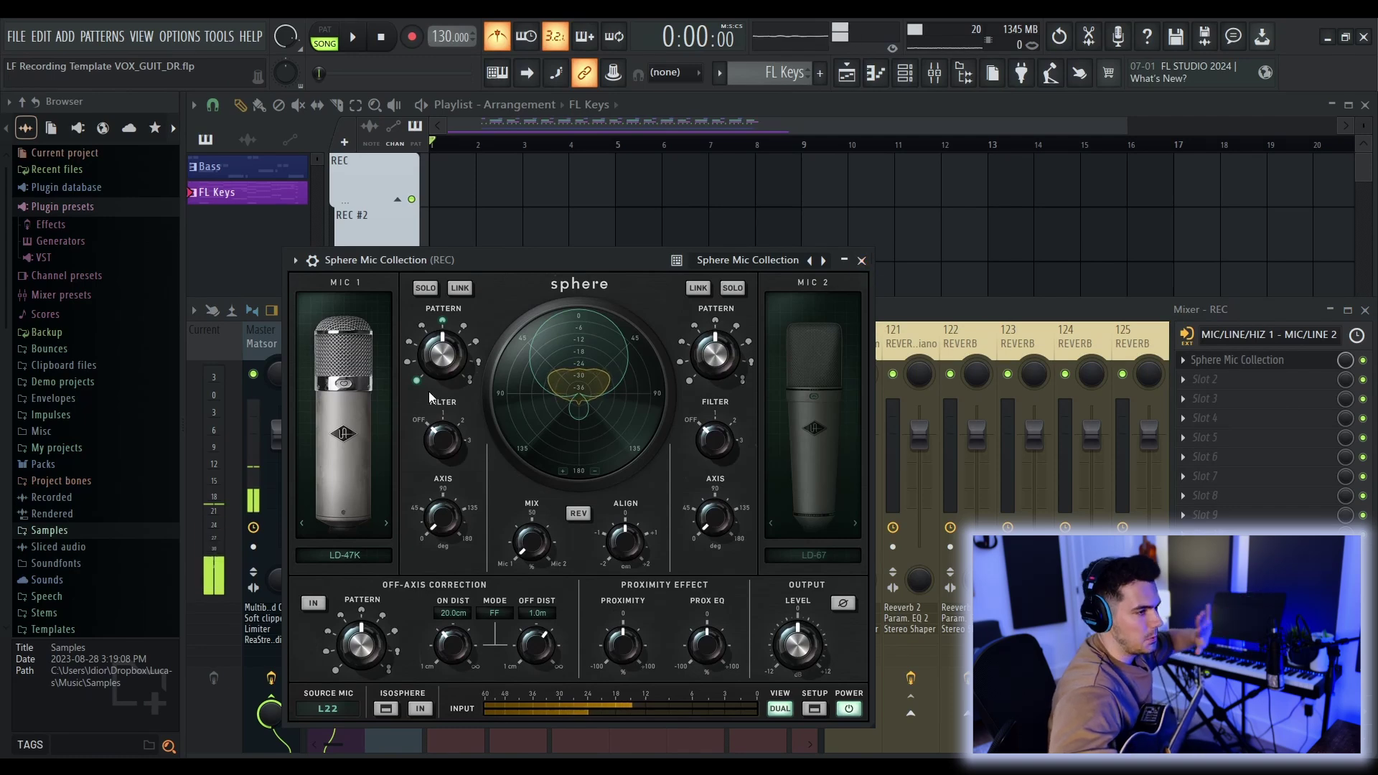
pyautogui.click(861, 259)
pyautogui.click(1223, 334)
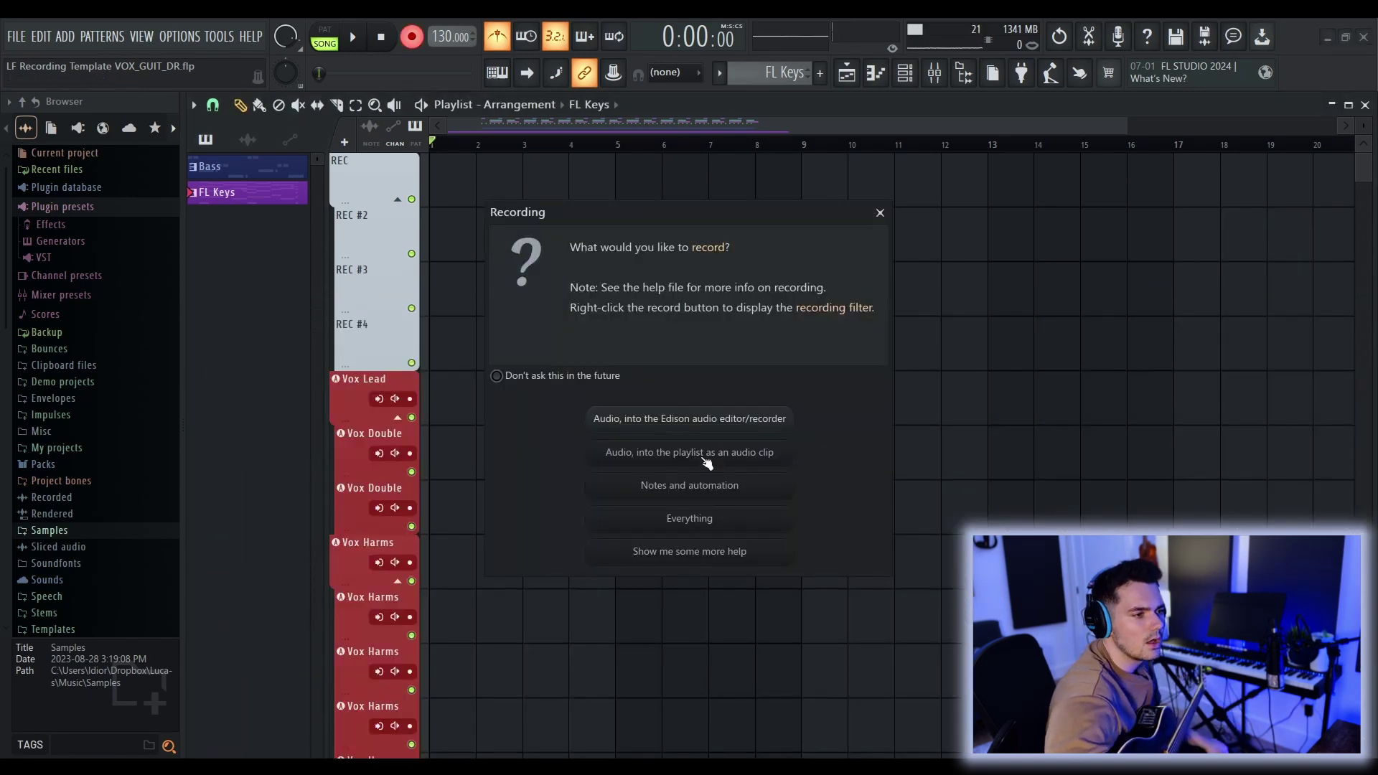
pyautogui.click(705, 460)
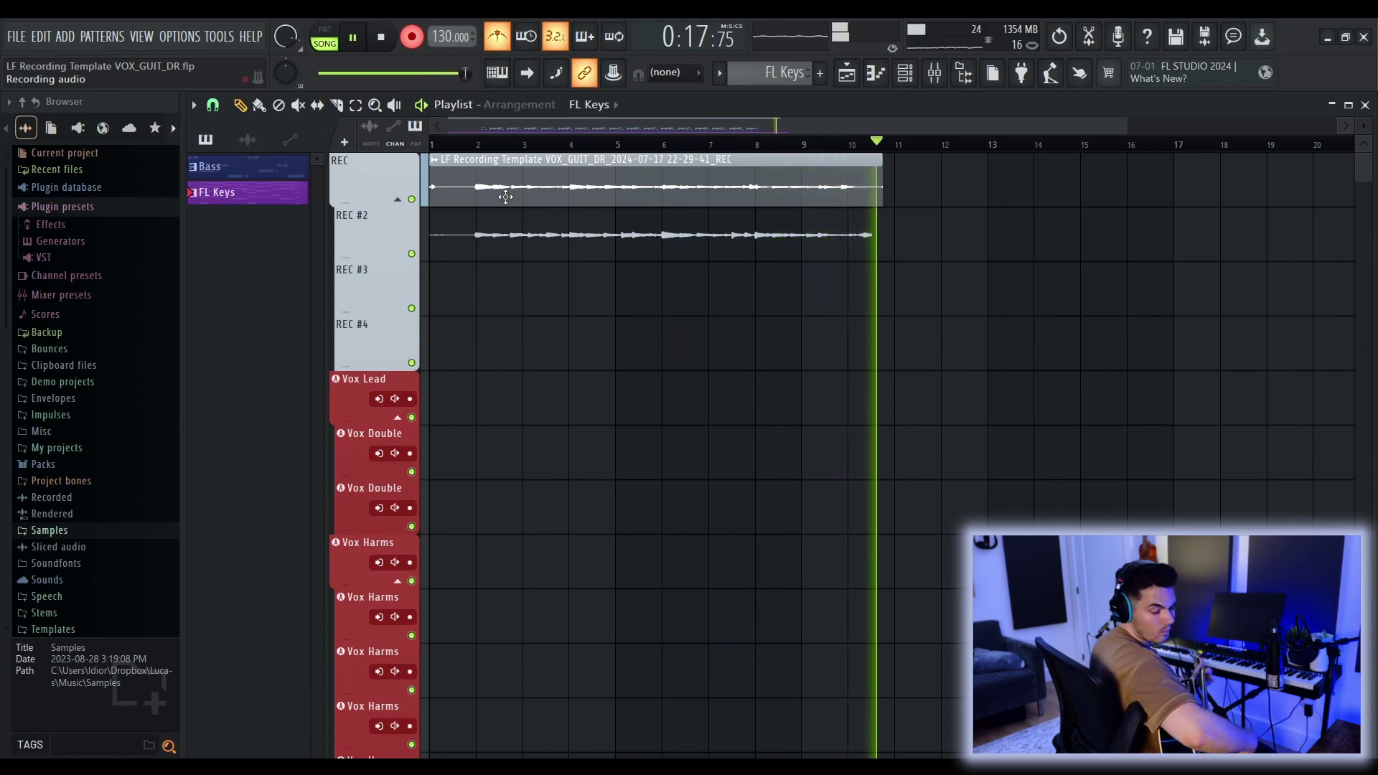
# Step: Stop recording the second guitar take and trim both takes so they start just before bar 2
pyautogui.press('space')
pyautogui.moveTo(431, 253); pyautogui.dragTo(504, 241)
pyautogui.scroll(-3, 480, 304)
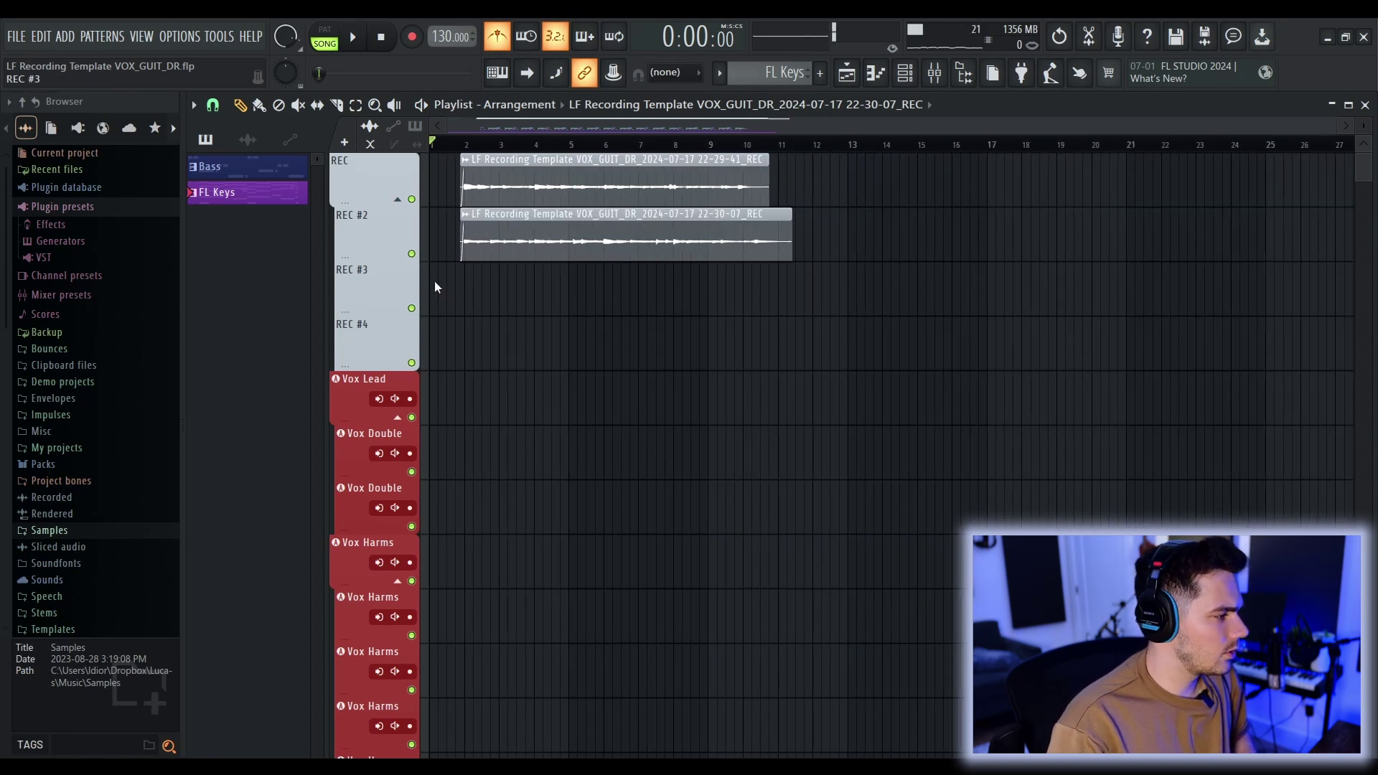
# Step: Add fade-outs at the ends of both guitar takes
pyautogui.moveTo(783, 219); pyautogui.dragTo(771, 222)
pyautogui.scroll(3, 933, 225)
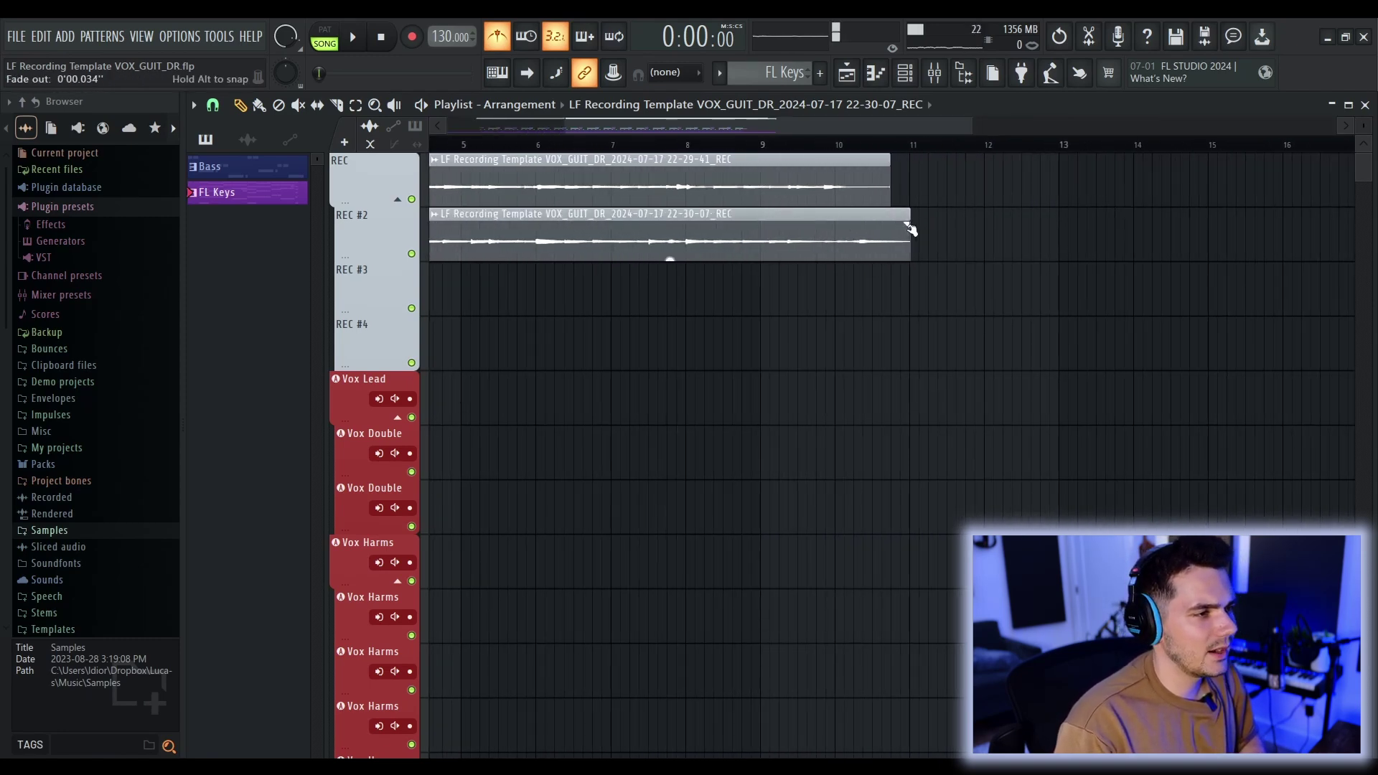
pyautogui.moveTo(888, 164); pyautogui.dragTo(603, 303)
# Step: Move both guitar takes from the REC tracks down to the first two Guitar playlist tracks
pyautogui.scroll(-3, 840, 187)
pyautogui.hotkey('shift', 'Down')
pyautogui.hotkey('shift', 'Down')
pyautogui.hotkey('shift', 'Down')
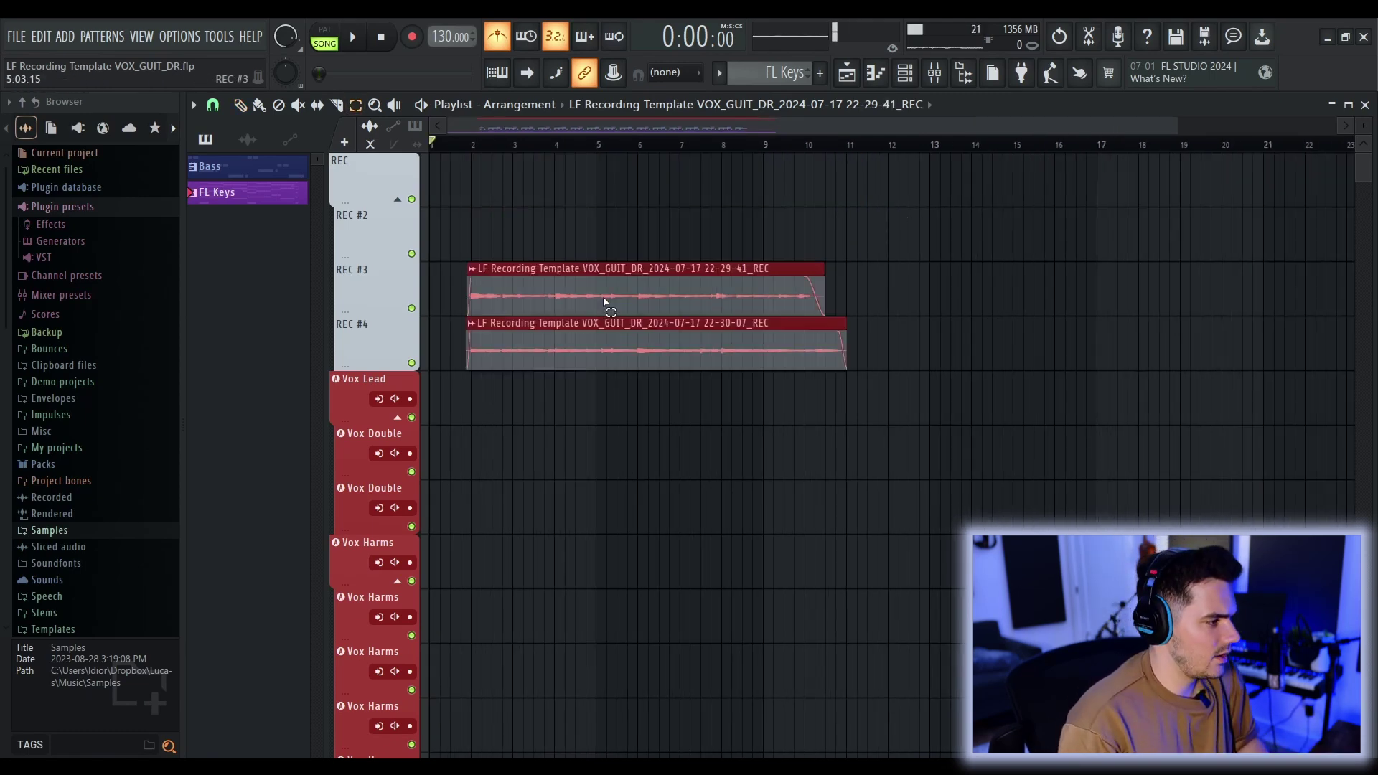
pyautogui.scroll(-4, 604, 303)
pyautogui.scroll(-1, 604, 302)
pyautogui.hotkey('shift', 'Up')
pyautogui.hotkey('shift', 'Up')
pyautogui.hotkey('shift', 'Up')
pyautogui.hotkey('shift', 'Up')
pyautogui.hotkey('shift', 'Up')
pyautogui.hotkey('shift', 'Up')
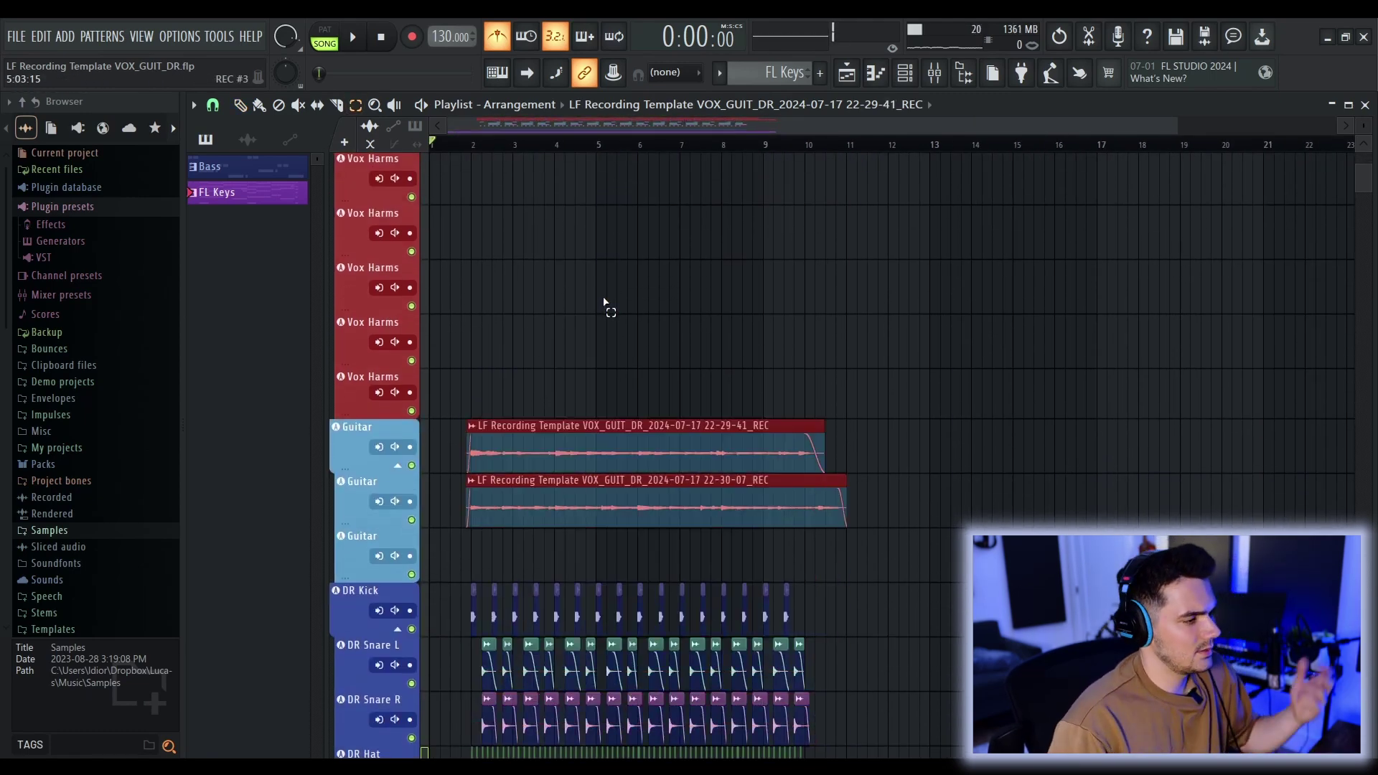
# Step: Name the first two guitar mixer tracks Guitar L and Guitar R and pan them to opposite sides
pyautogui.click(608, 288)
pyautogui.press('F9')
pyautogui.rightClick(627, 345)
pyautogui.click(613, 351)
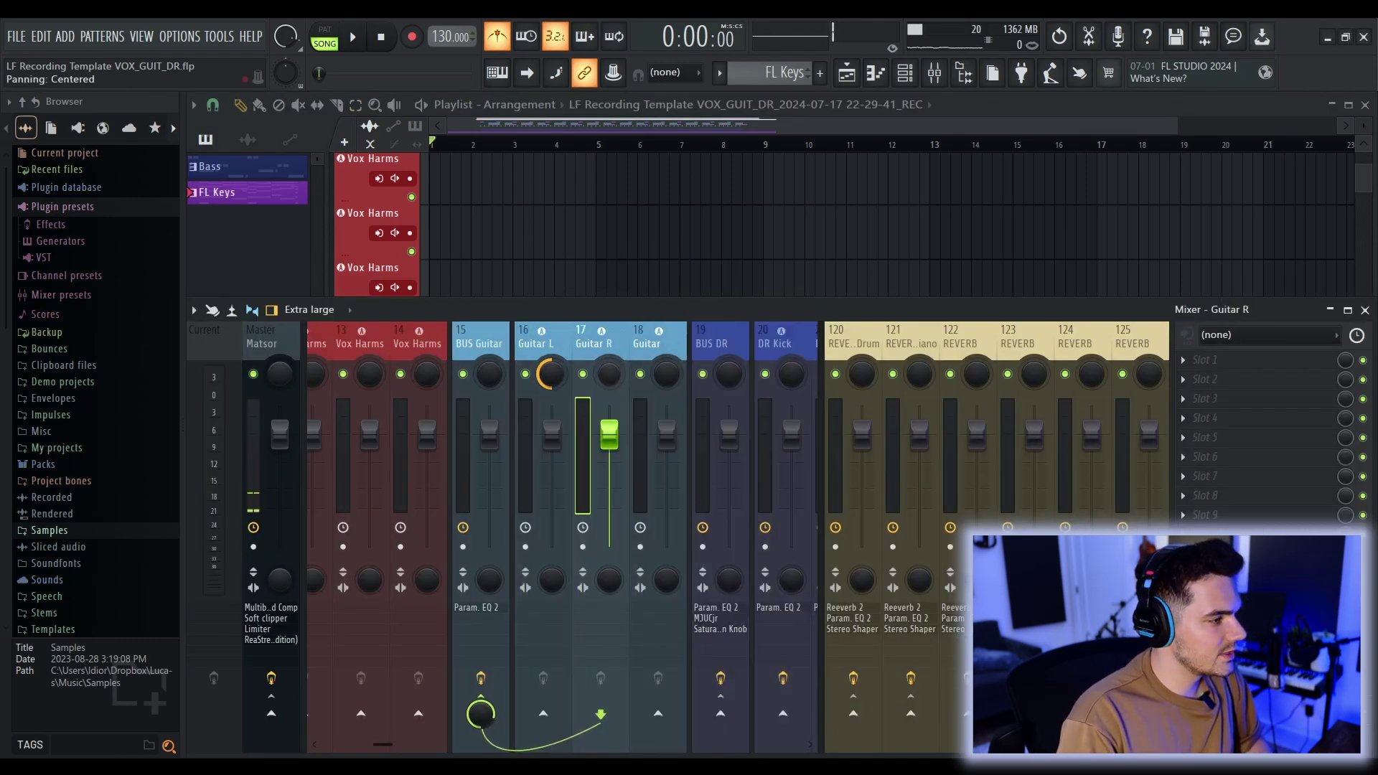
pyautogui.moveTo(608, 374); pyautogui.dragTo(609, 309)
pyautogui.click(647, 344)
pyautogui.click(609, 373)
pyautogui.click(551, 374)
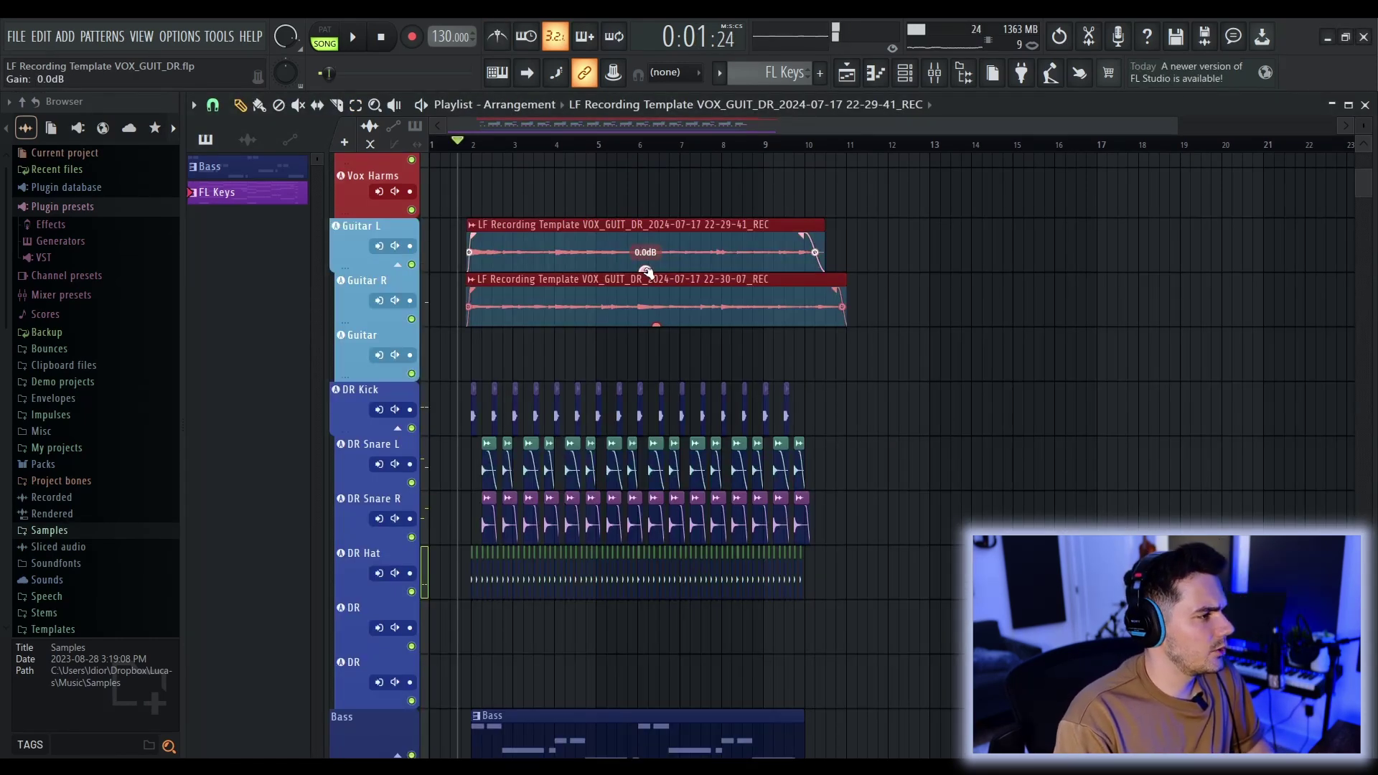
# Step: Raise the gain of both guitar clips to 5.0 dB and play the song to check the balance
pyautogui.moveTo(646, 271)
pyautogui.mouseDown()
pyautogui.moveTo(646, 247)
pyautogui.moveTo(646, 278)
pyautogui.mouseUp()
pyautogui.press('space')
pyautogui.click(935, 78)
pyautogui.click(933, 74)
pyautogui.press('space')
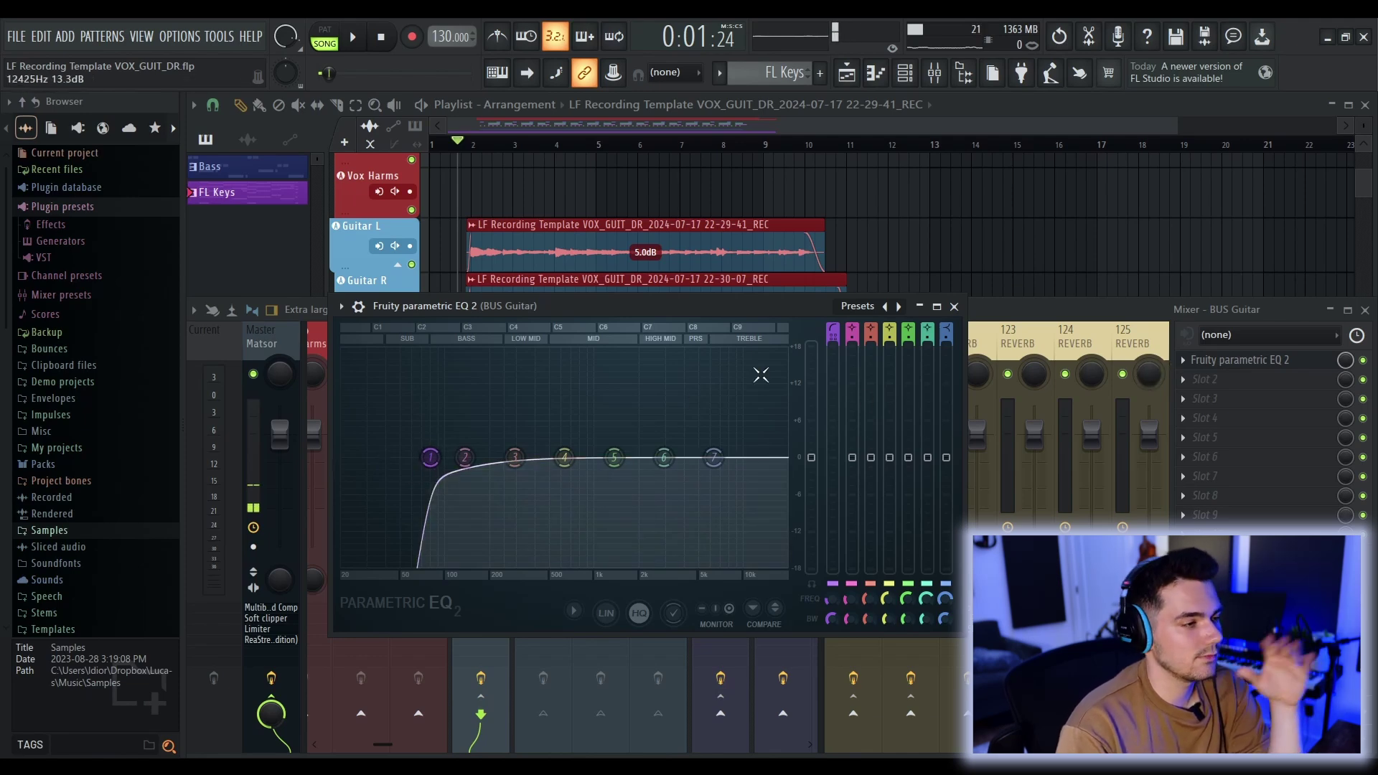
# Step: Close the BUS Guitar equalizer and load the MJUCjr compressor into the bus's second effect slot
pyautogui.click(954, 306)
pyautogui.click(1259, 387)
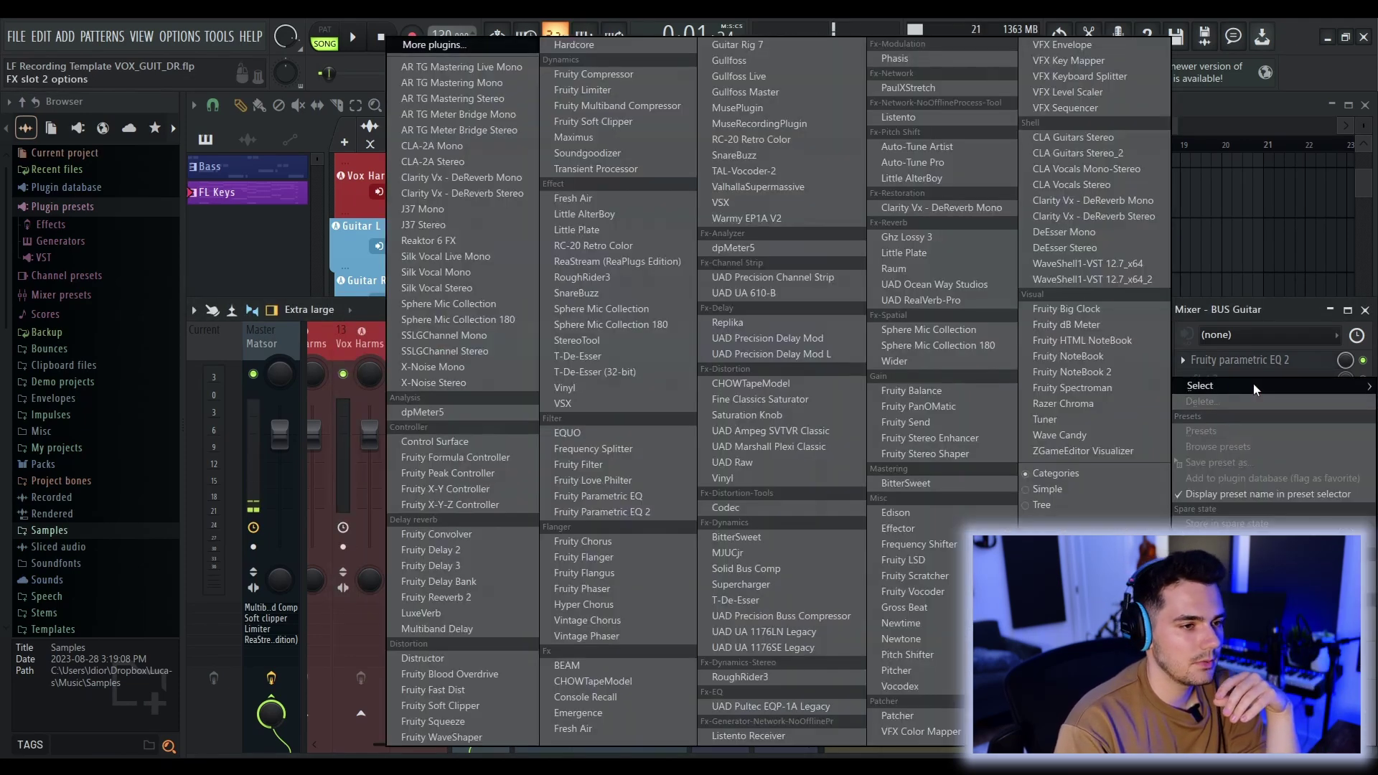
pyautogui.click(621, 362)
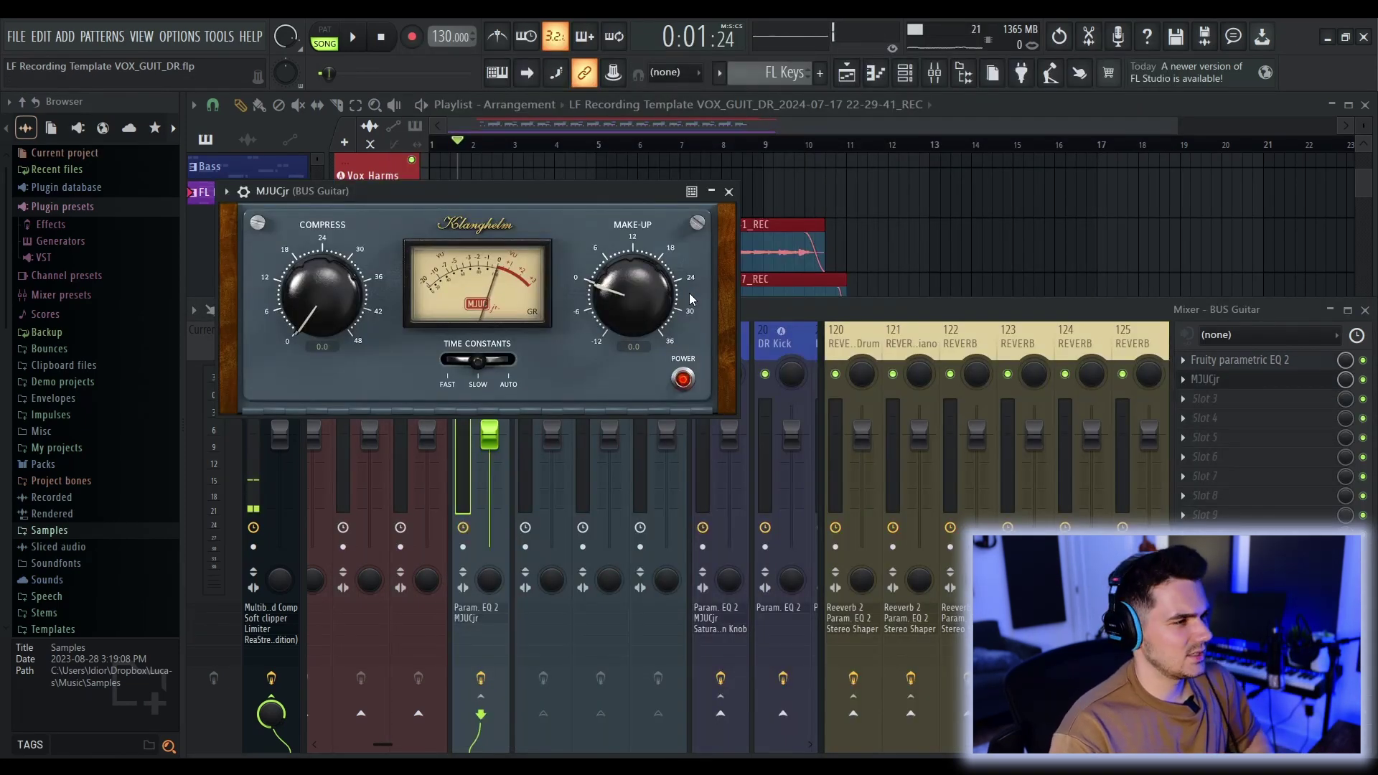
# Step: Adjust MJUCjr's compression on BUS Guitar and set its make-up gain to 4.0 dB during playback
pyautogui.click(858, 234)
pyautogui.scroll(4, 818, 193)
pyautogui.scroll(-2, 814, 191)
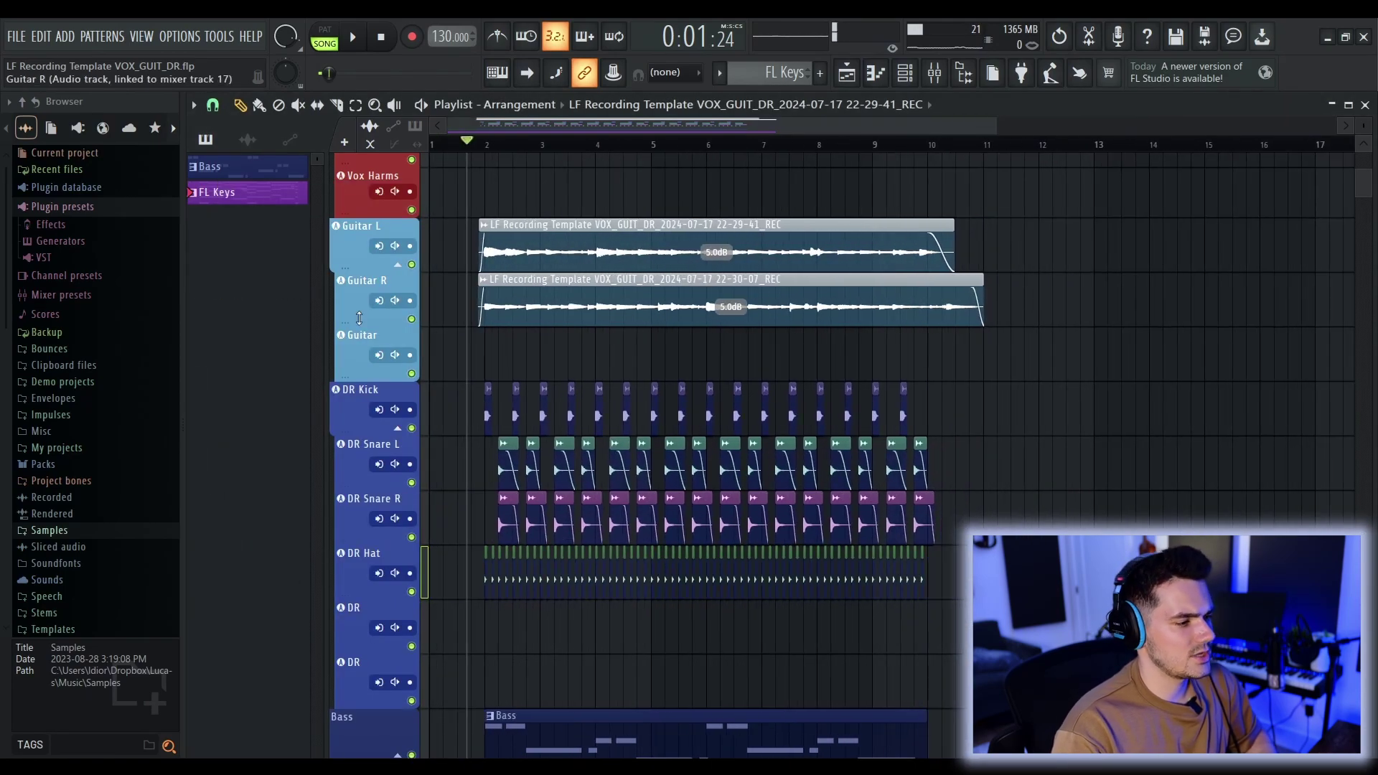
pyautogui.scroll(2, 811, 172)
pyautogui.press('F9')
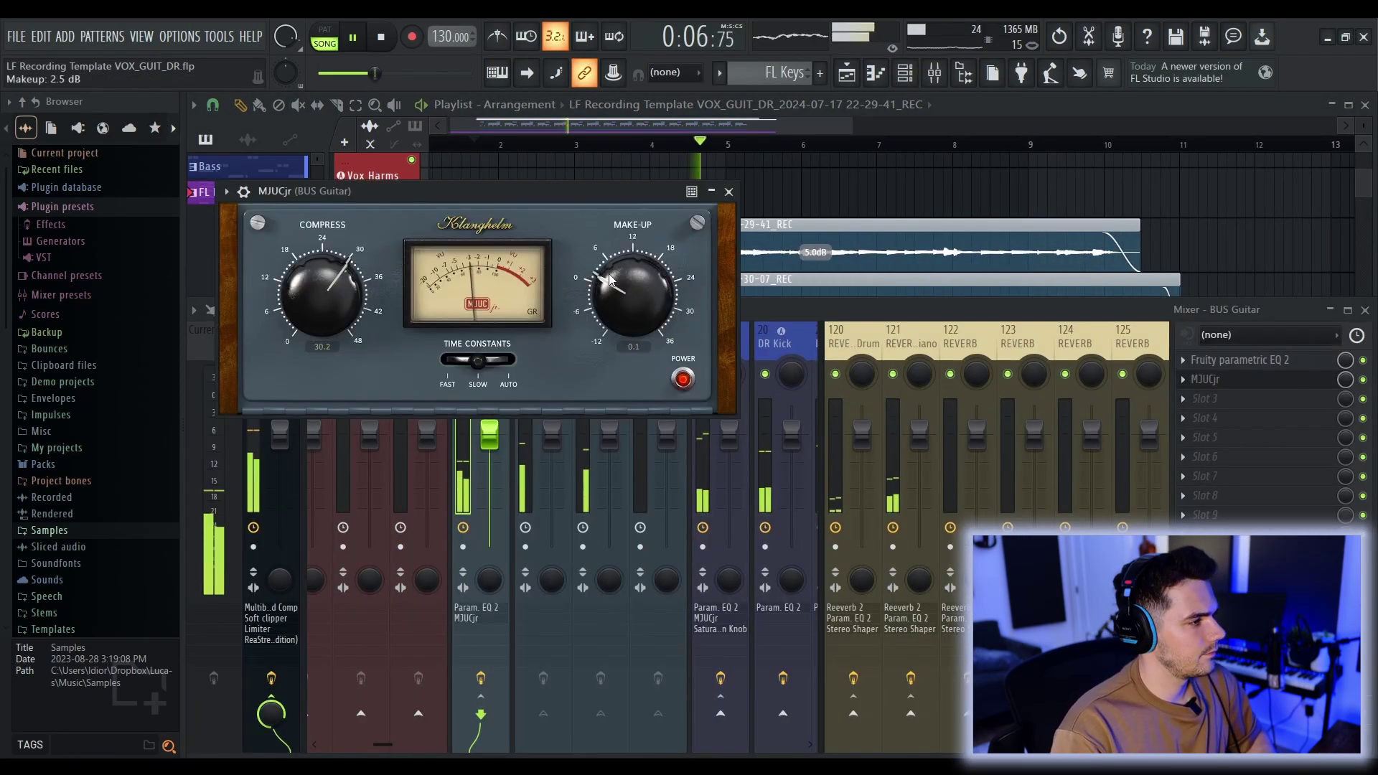
pyautogui.moveTo(609, 263); pyautogui.dragTo(609, 265)
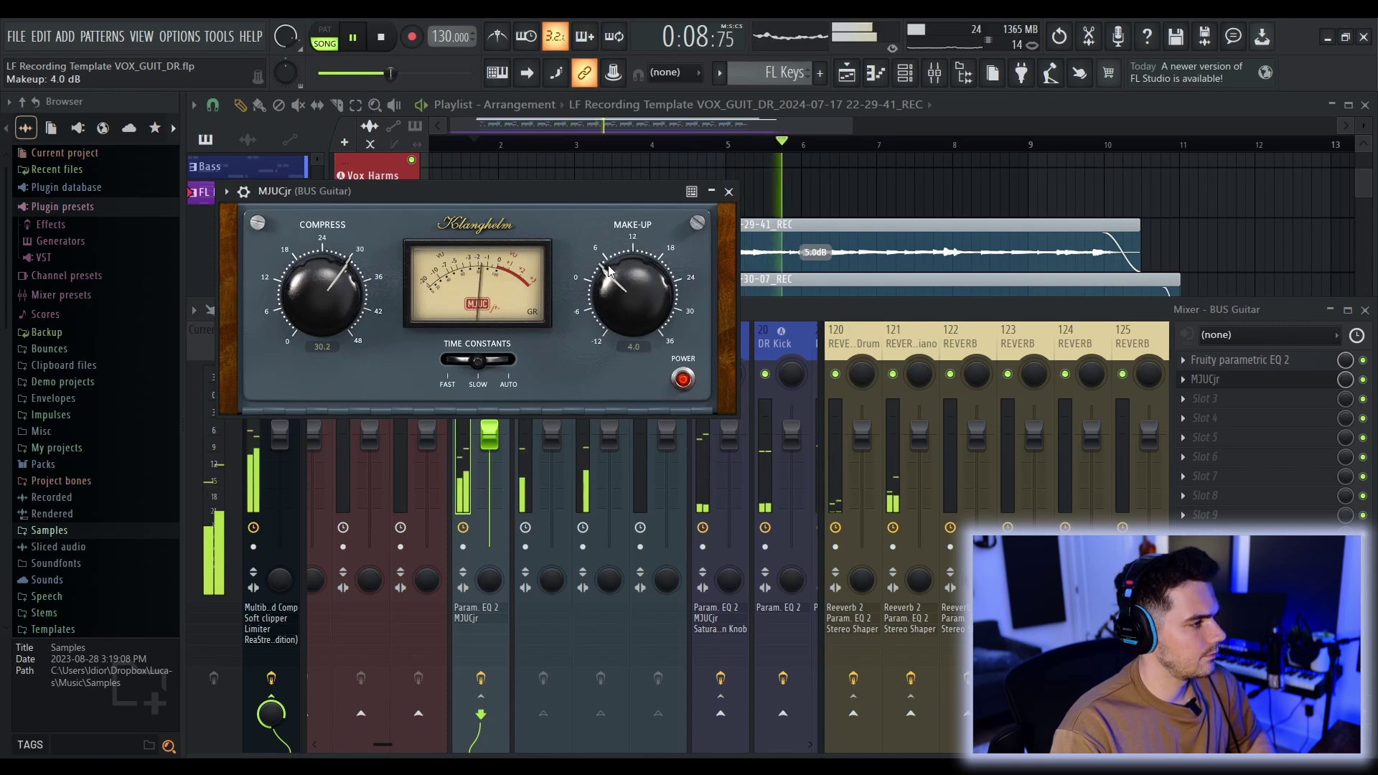
pyautogui.moveTo(323, 266); pyautogui.dragTo(323, 262)
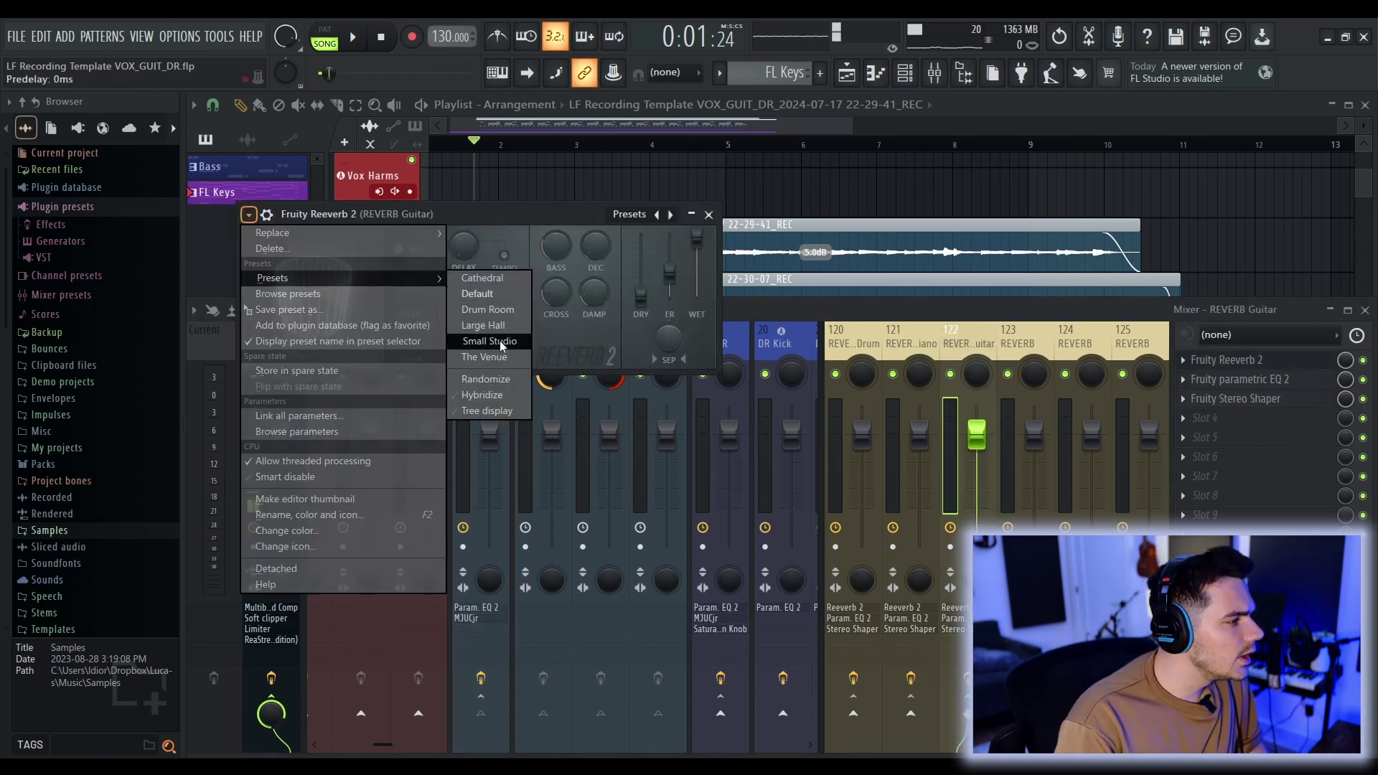
# Step: Name mixer track 122 REVERB Guitar and set its Fruity Reeverb 2 to no dry signal and full wet
pyautogui.click(499, 341)
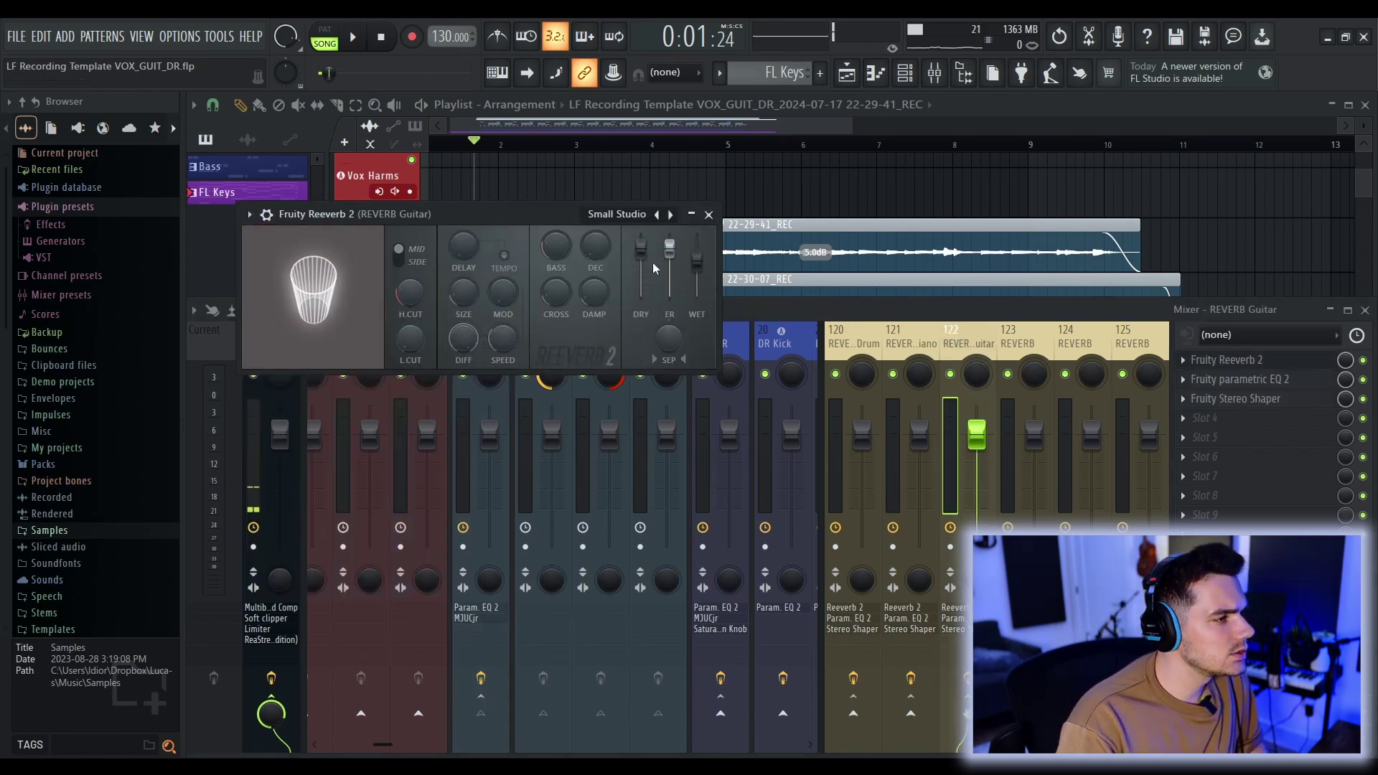
pyautogui.moveTo(696, 268); pyautogui.dragTo(697, 237)
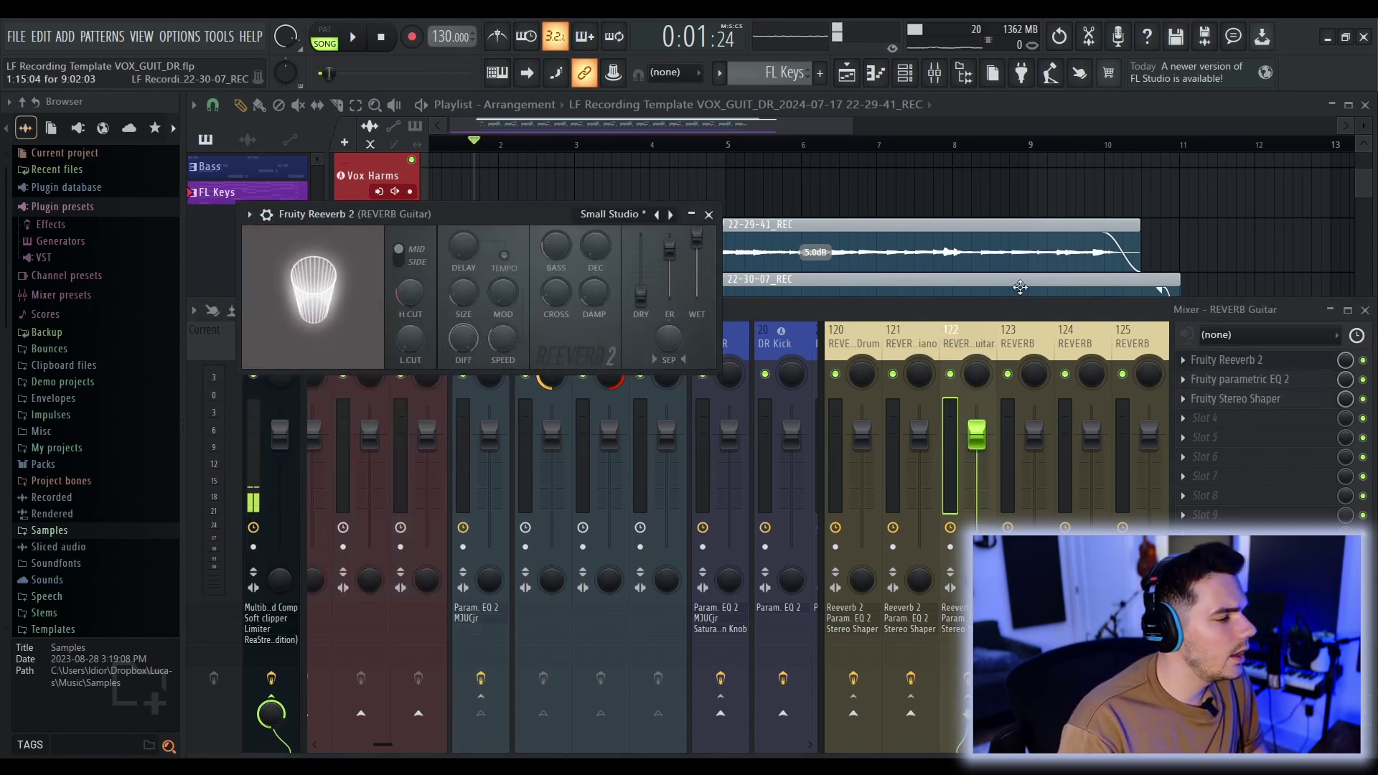
pyautogui.click(481, 346)
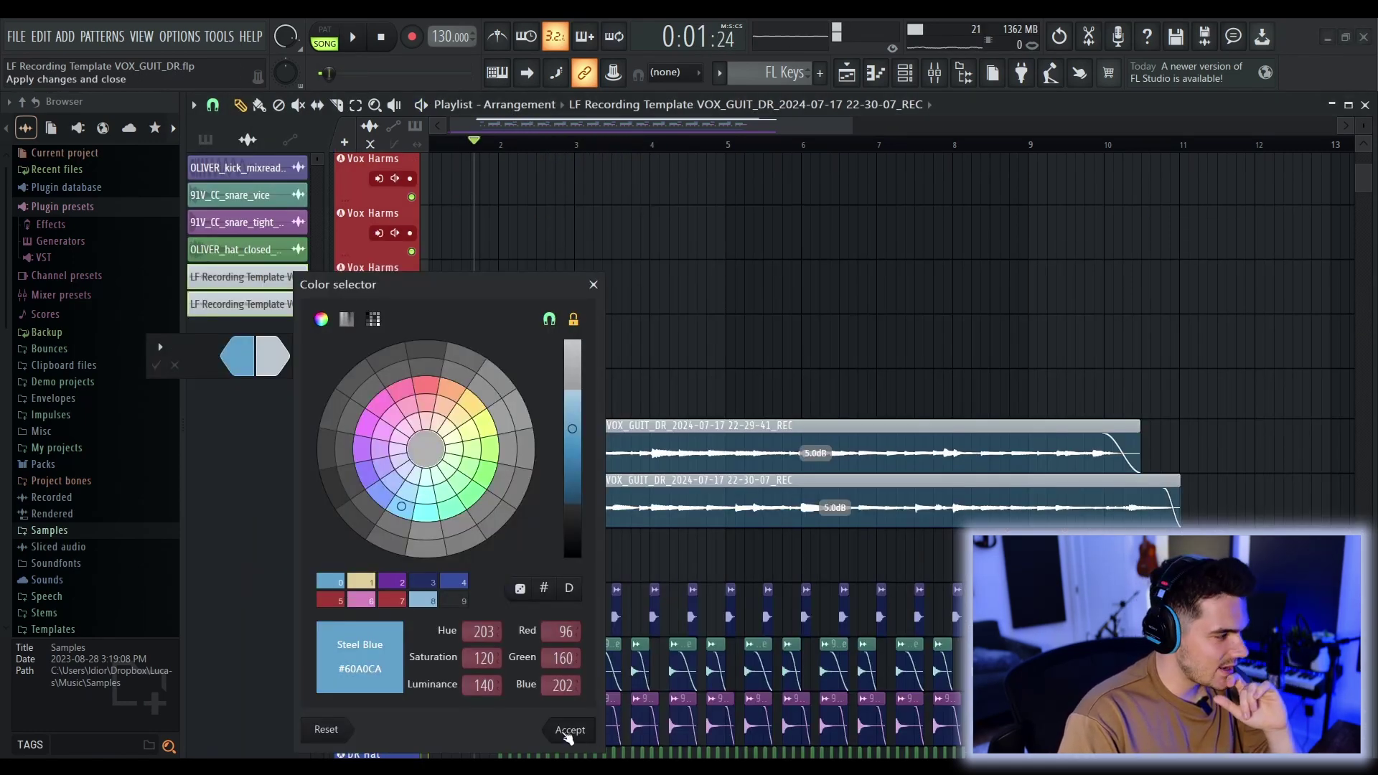
# Step: Recolor the two guitar recordings Steel Blue (#60A0CA) and the four drum samples Dark Slate Blue (#354D9F)
pyautogui.click(570, 729)
pyautogui.click(175, 374)
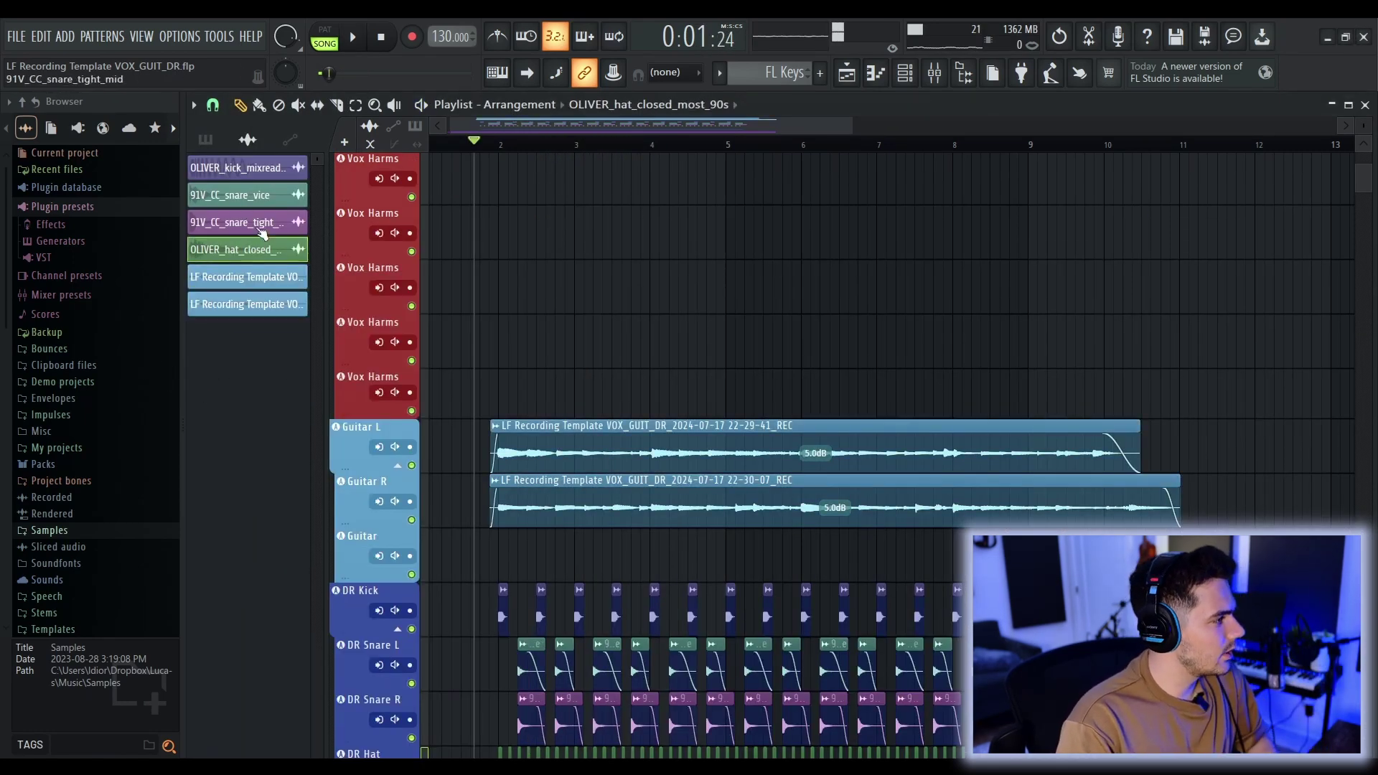
pyautogui.rightClick(237, 181)
pyautogui.click(301, 257)
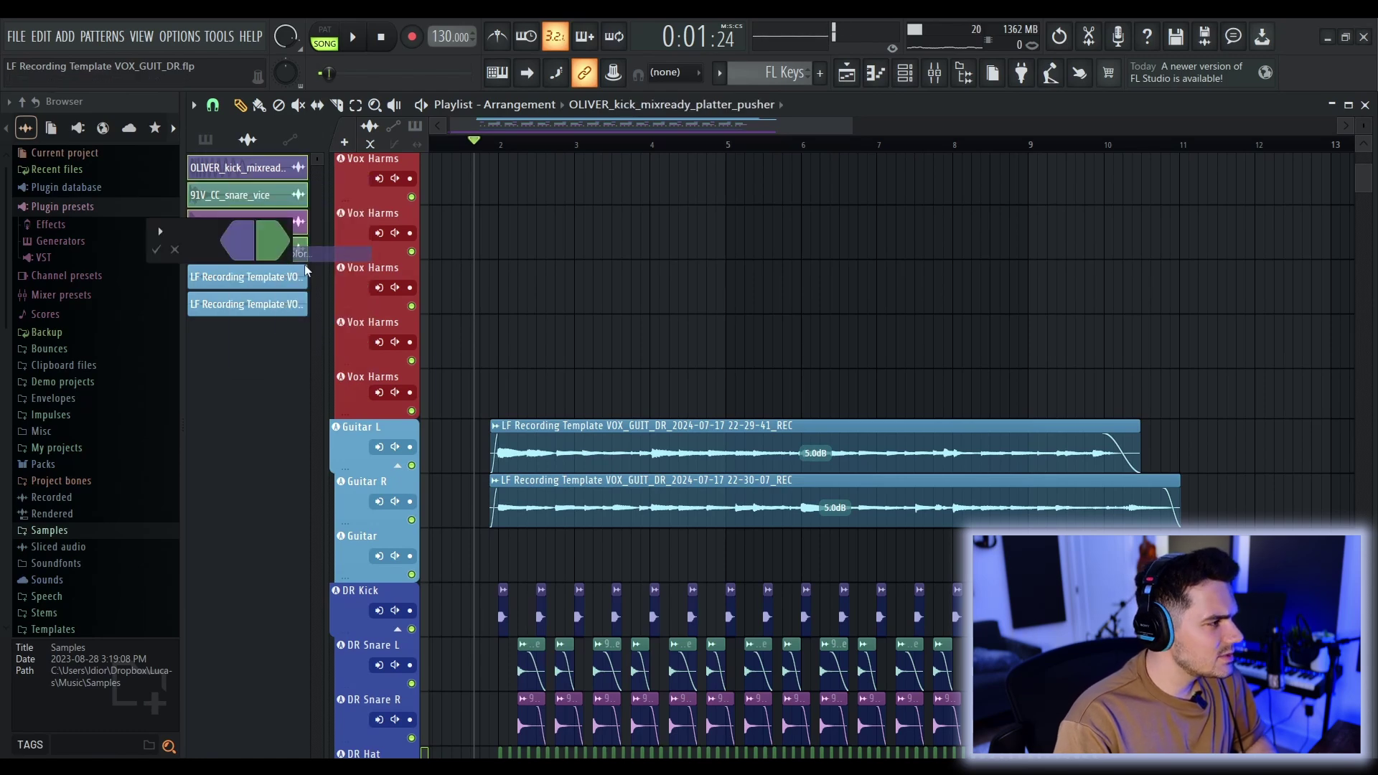
pyautogui.click(273, 250)
pyautogui.click(454, 529)
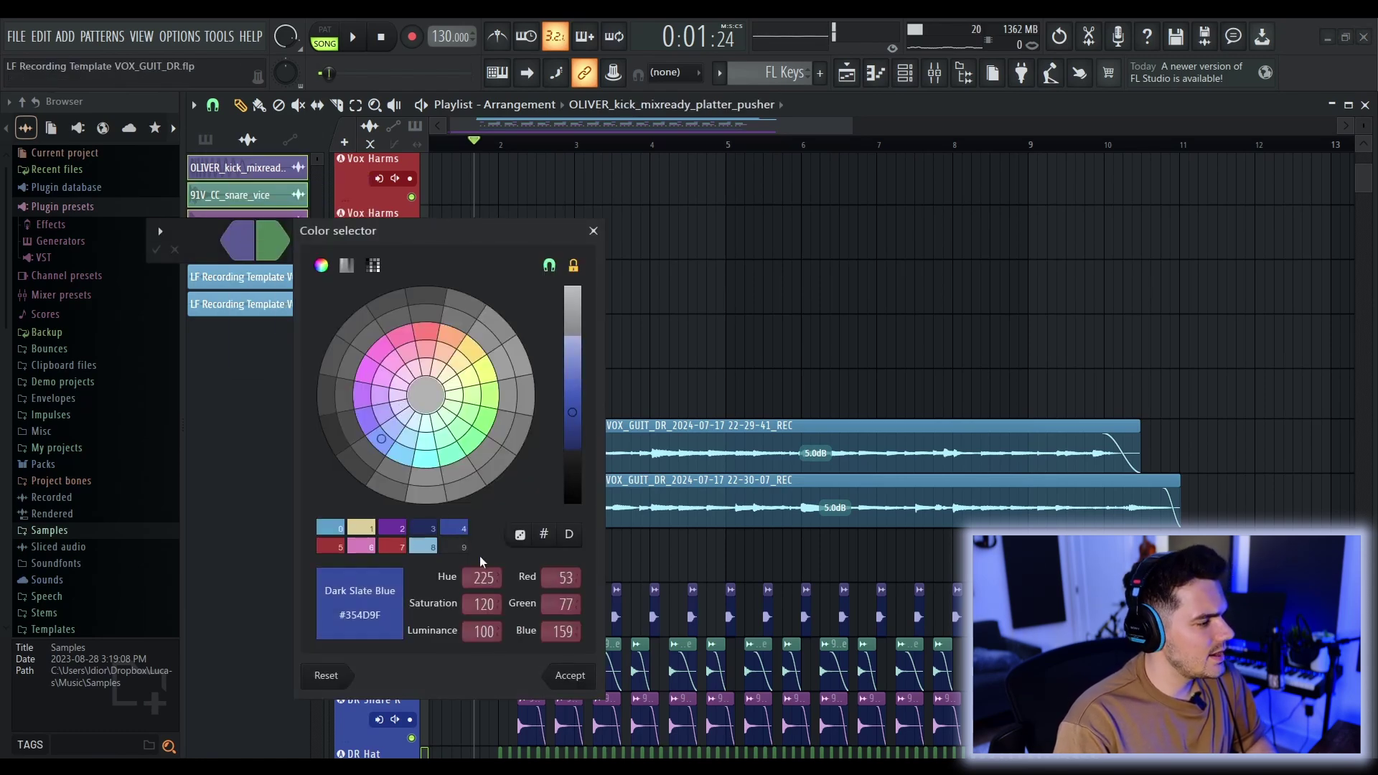
pyautogui.click(570, 675)
pyautogui.click(272, 234)
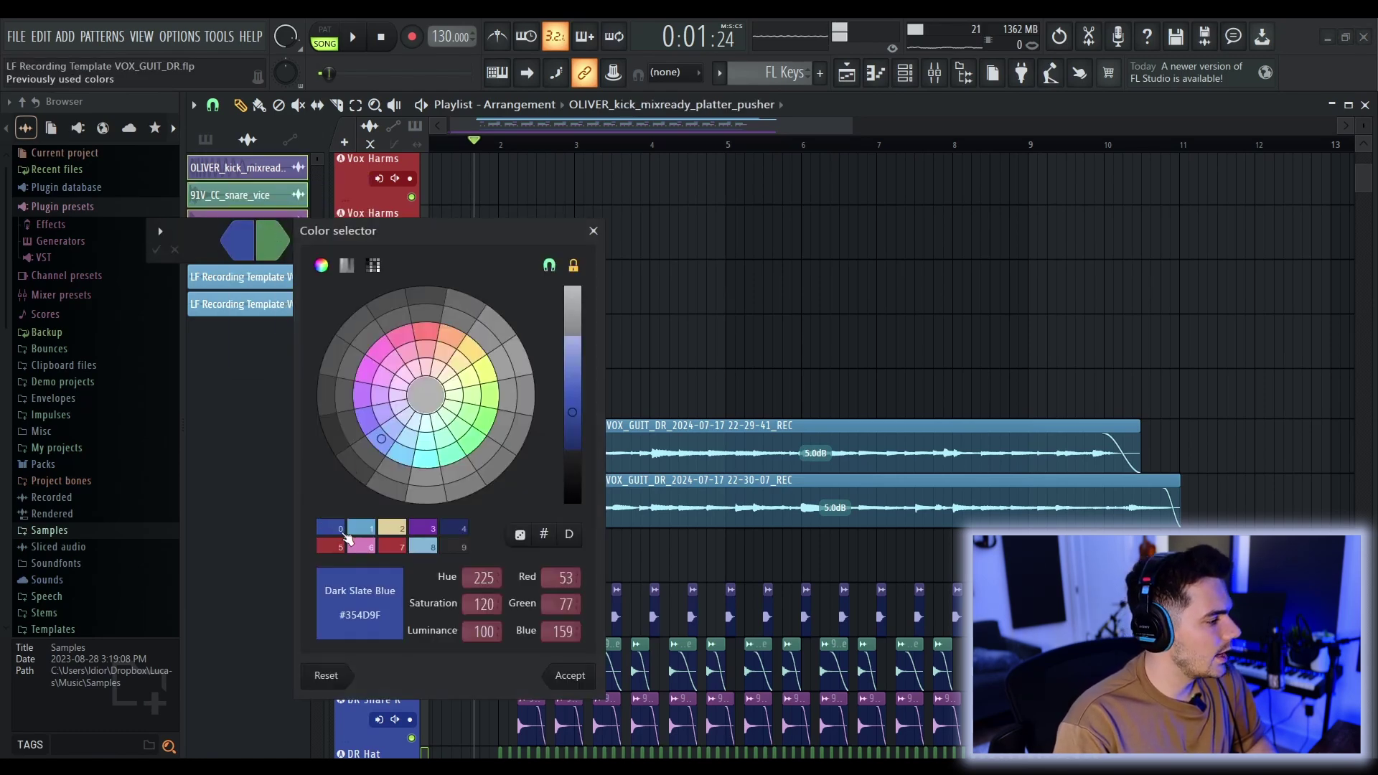
pyautogui.click(569, 675)
pyautogui.click(175, 249)
# Step: Record a vocal take through the REC track into the playlist as an audio clip
pyautogui.scroll(-4, 748, 241)
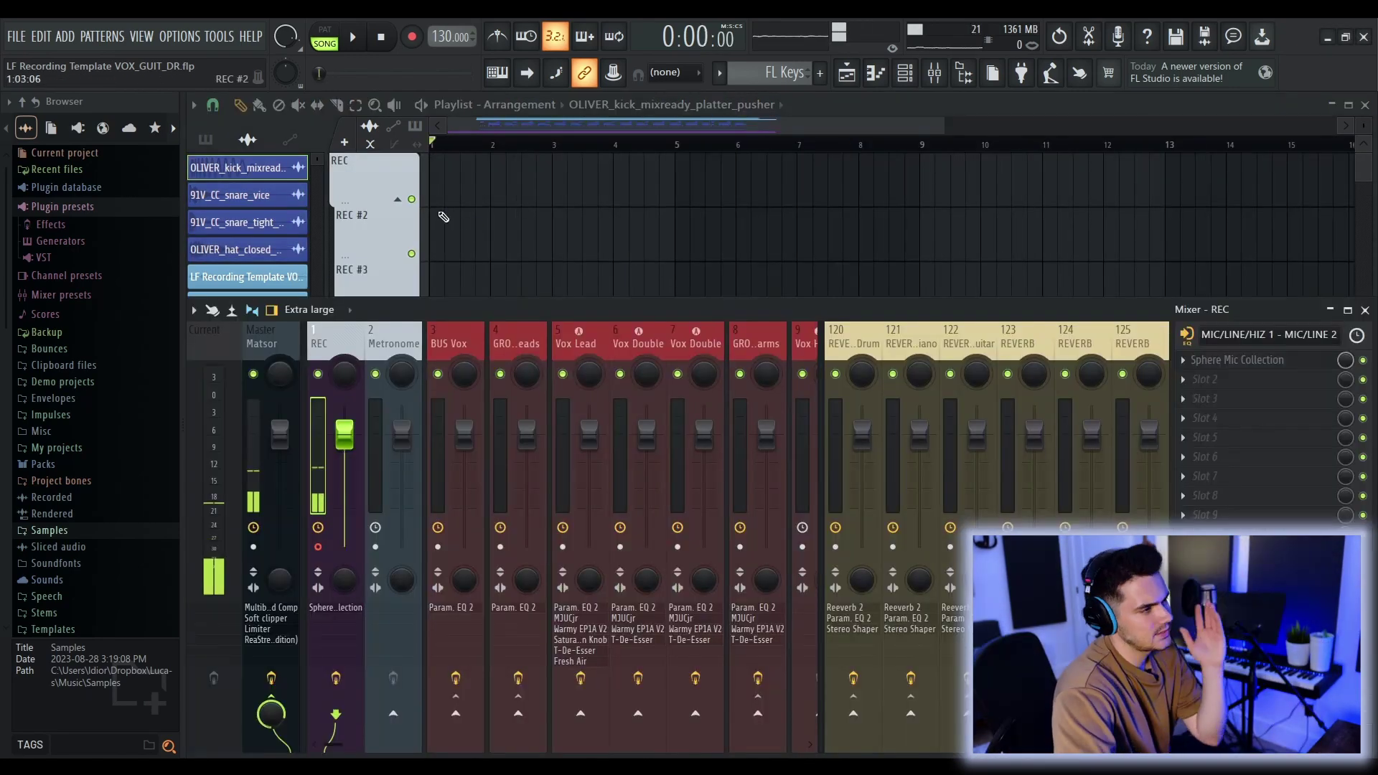
pyautogui.click(422, 37)
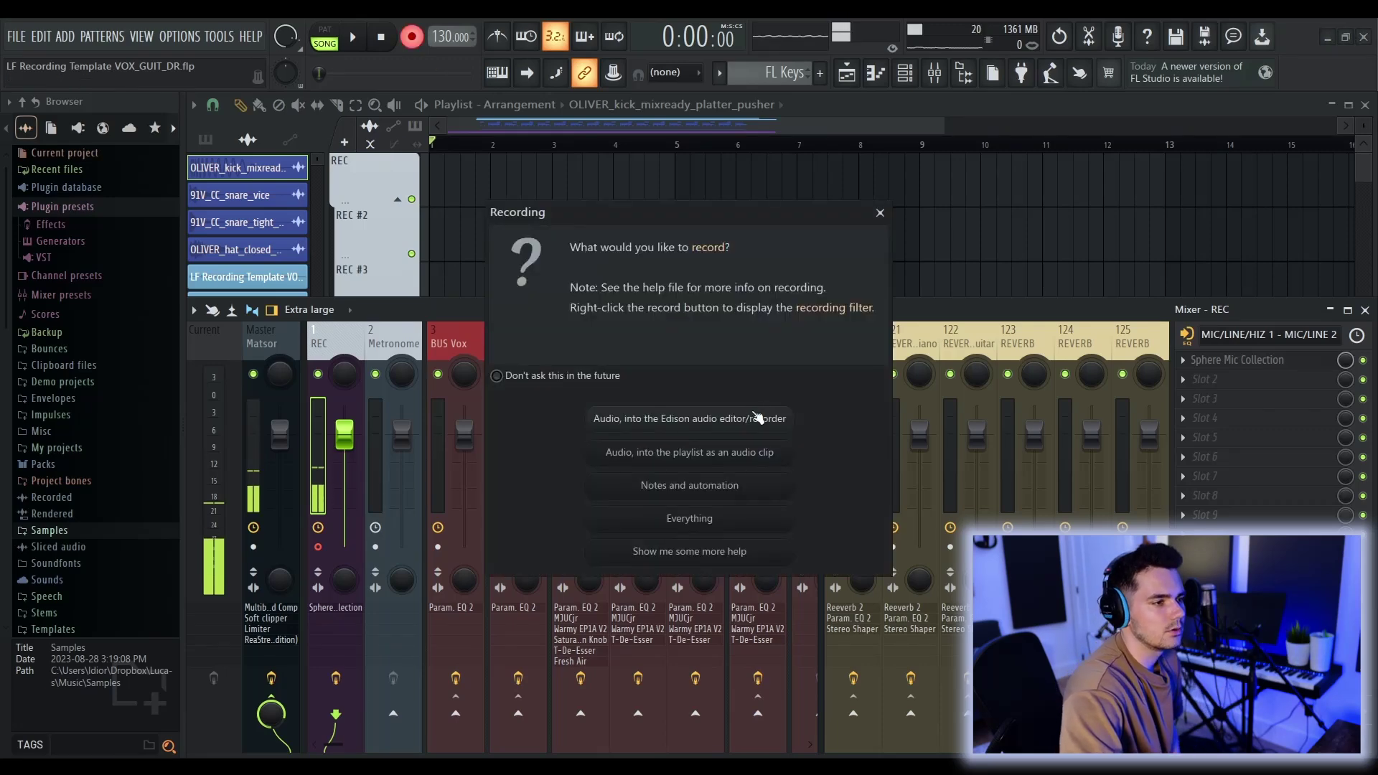
pyautogui.click(735, 453)
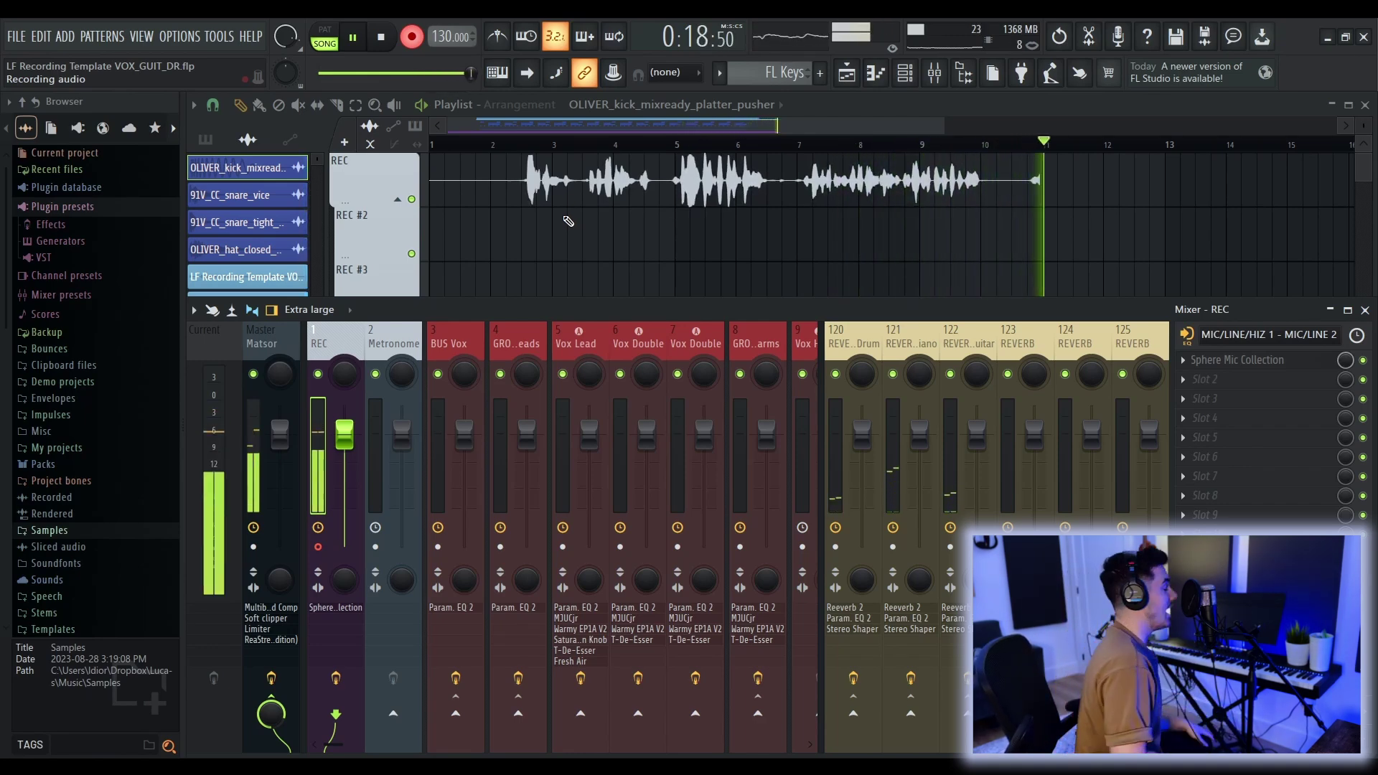
pyautogui.press('space')
# Step: Lower the gain of the recorded vocal clip to -4.3 dB
pyautogui.press('F9')
pyautogui.scroll(6, 946, 188)
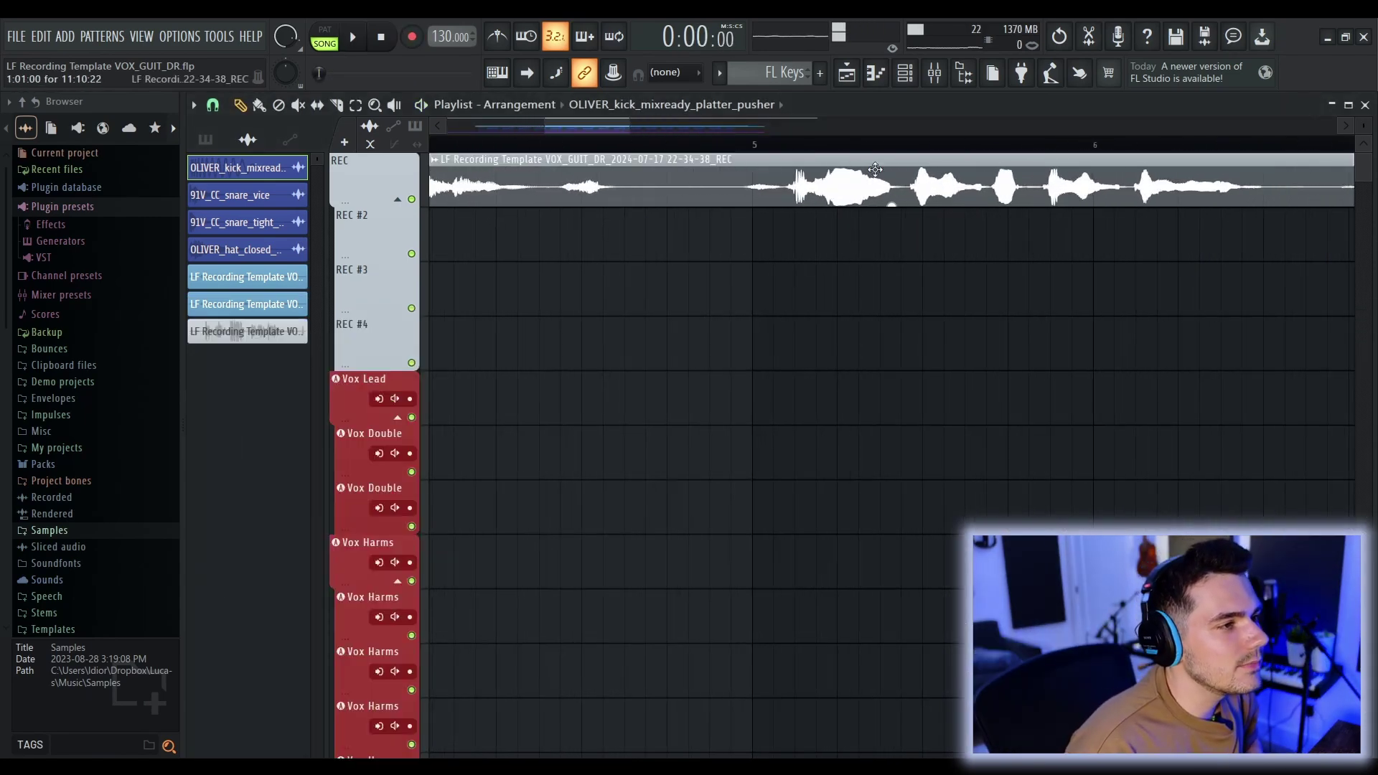
pyautogui.scroll(-8, 946, 188)
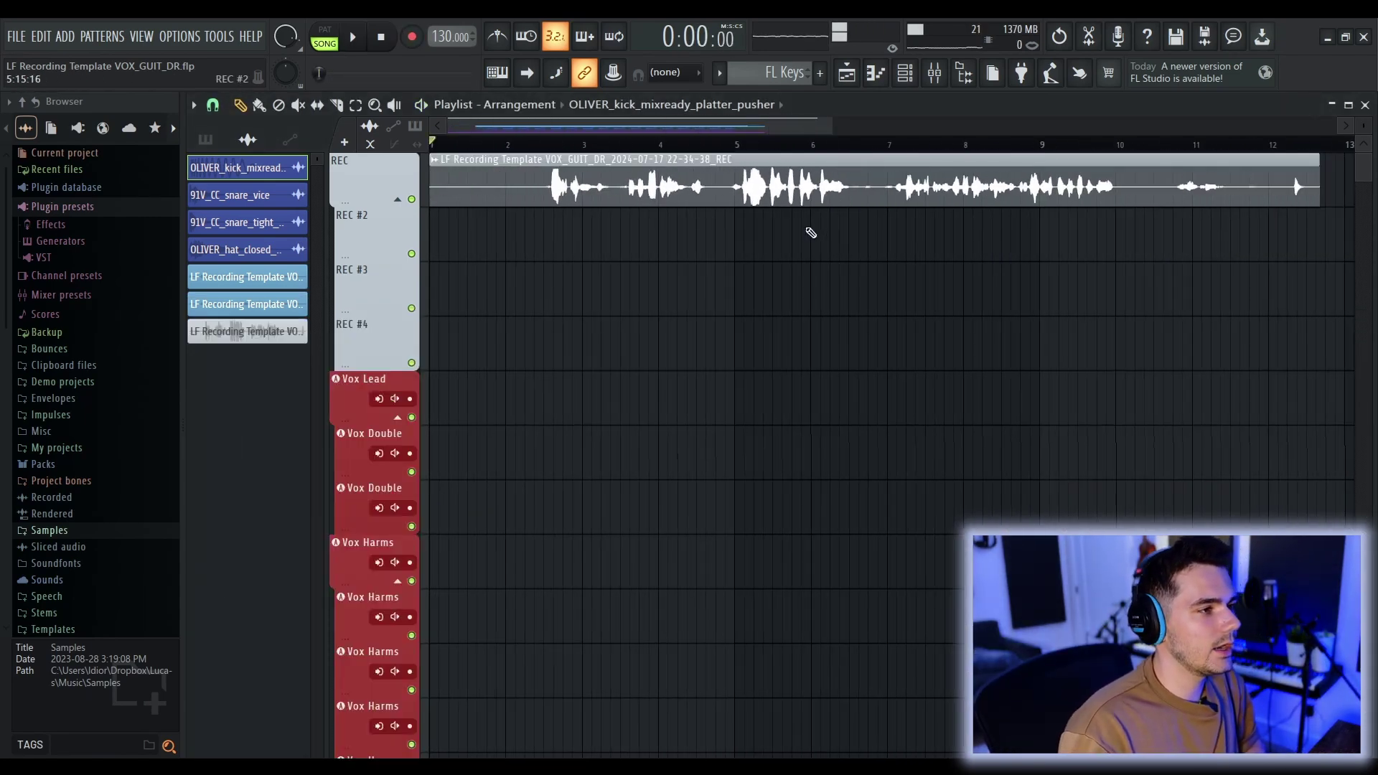
pyautogui.moveTo(706, 205)
pyautogui.mouseDown()
pyautogui.moveTo(706, 233)
pyautogui.moveTo(707, 219)
pyautogui.mouseUp()
# Step: Move the vocal clip down to the Vox Lead track and trim the silence before its first phrase
pyautogui.keyDown('ctrl'); pyautogui.click(607, 189); pyautogui.keyUp('ctrl')
pyautogui.hotkey('shift', 'Down')
pyautogui.hotkey('shift', 'Down')
pyautogui.hotkey('shift', 'Down')
pyautogui.hotkey('shift', 'Down')
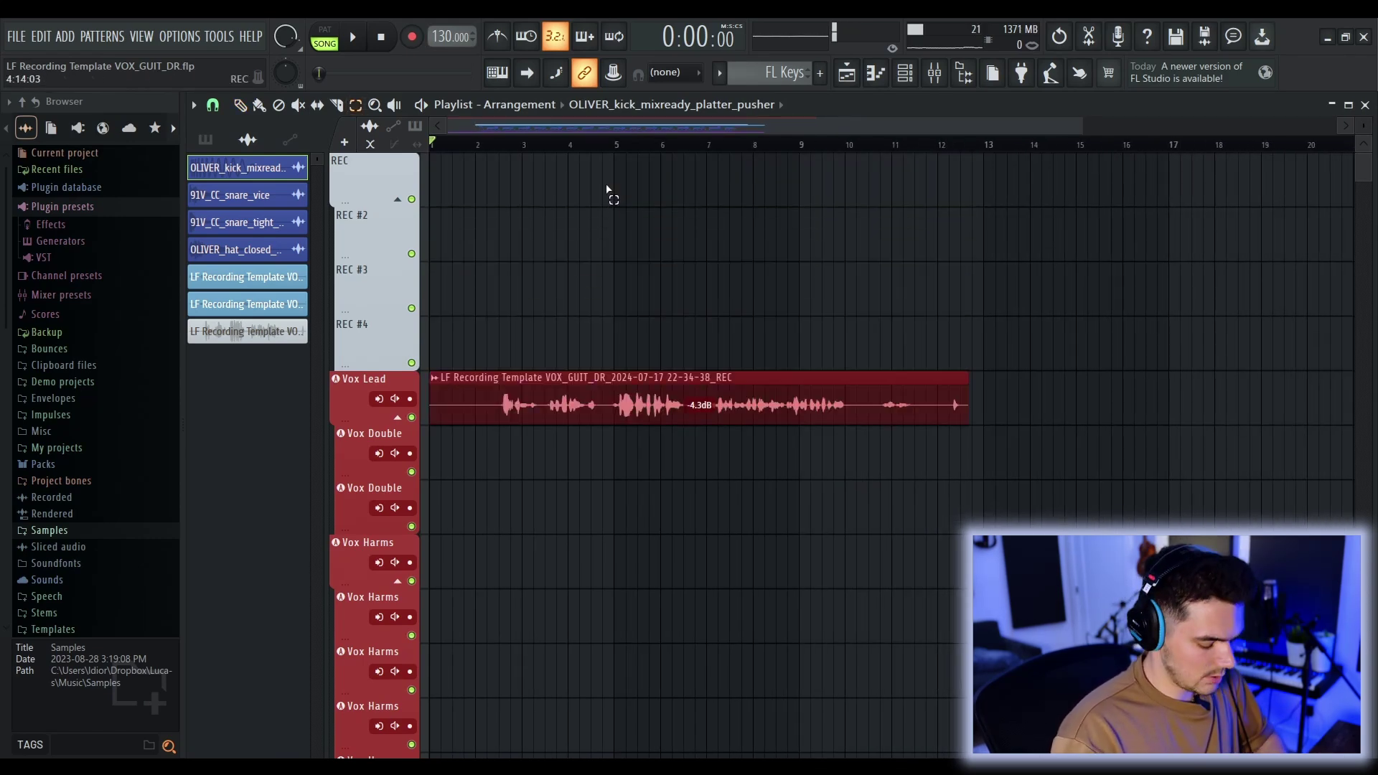
pyautogui.moveTo(429, 408); pyautogui.dragTo(498, 409)
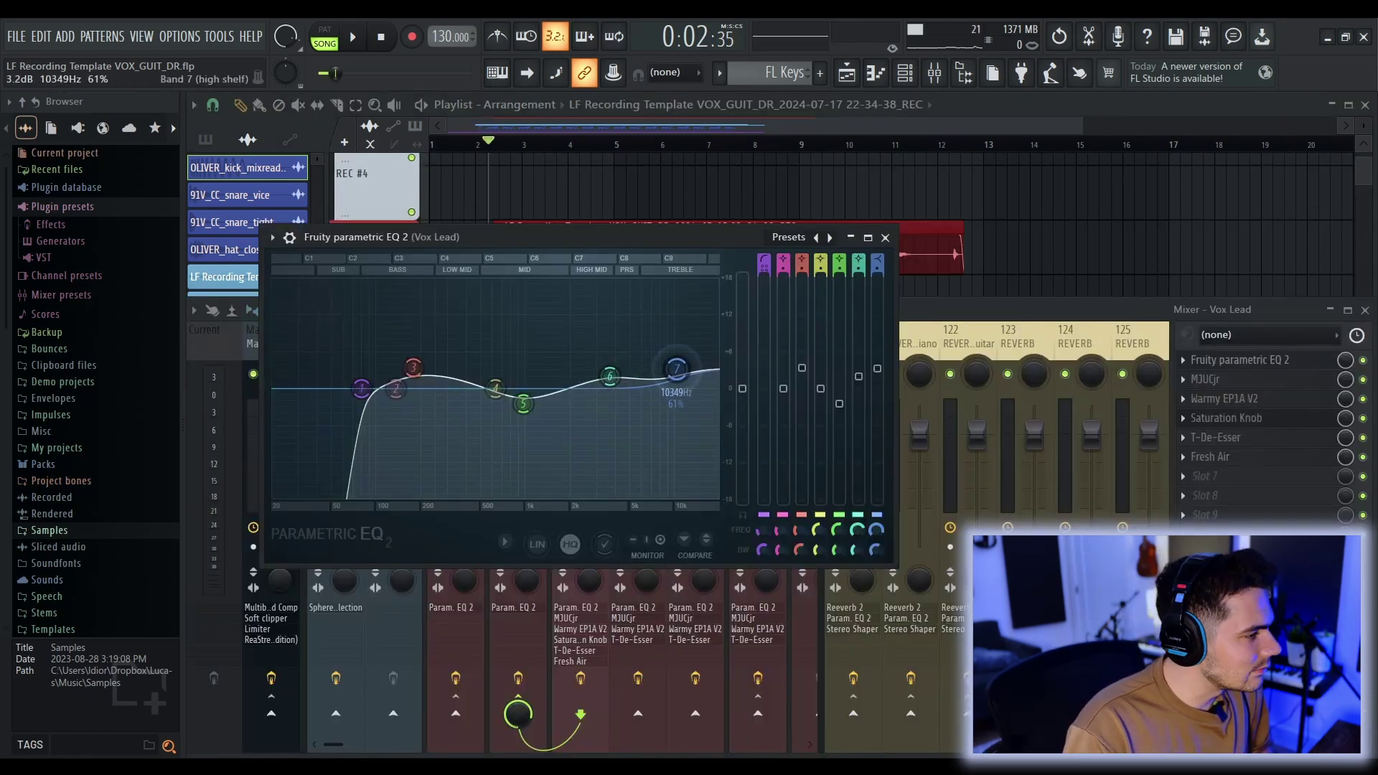
# Step: Play the vocal and raise MJUCjr's Compress to 24.4 and Make-Up to about 6 dB on the Vox Lead track
pyautogui.press('space')
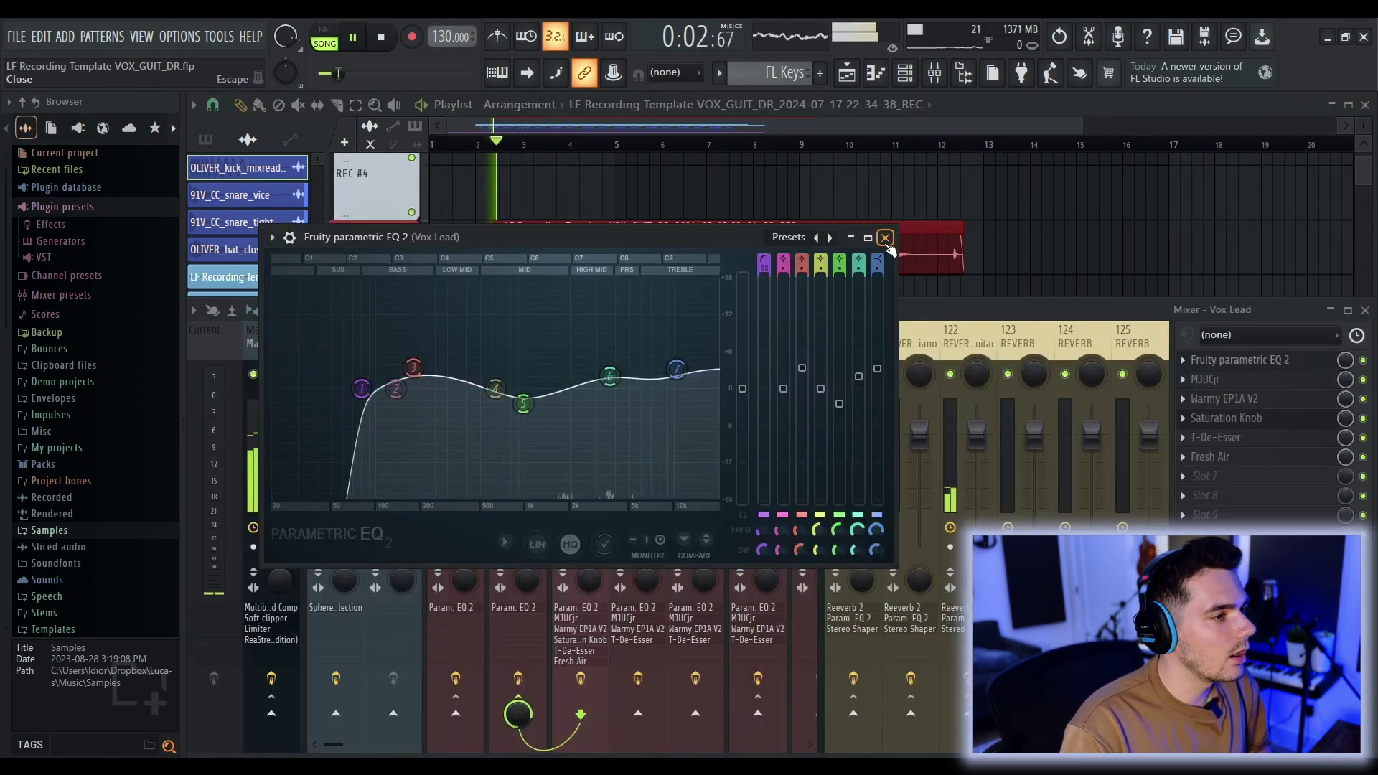
pyautogui.click(1228, 381)
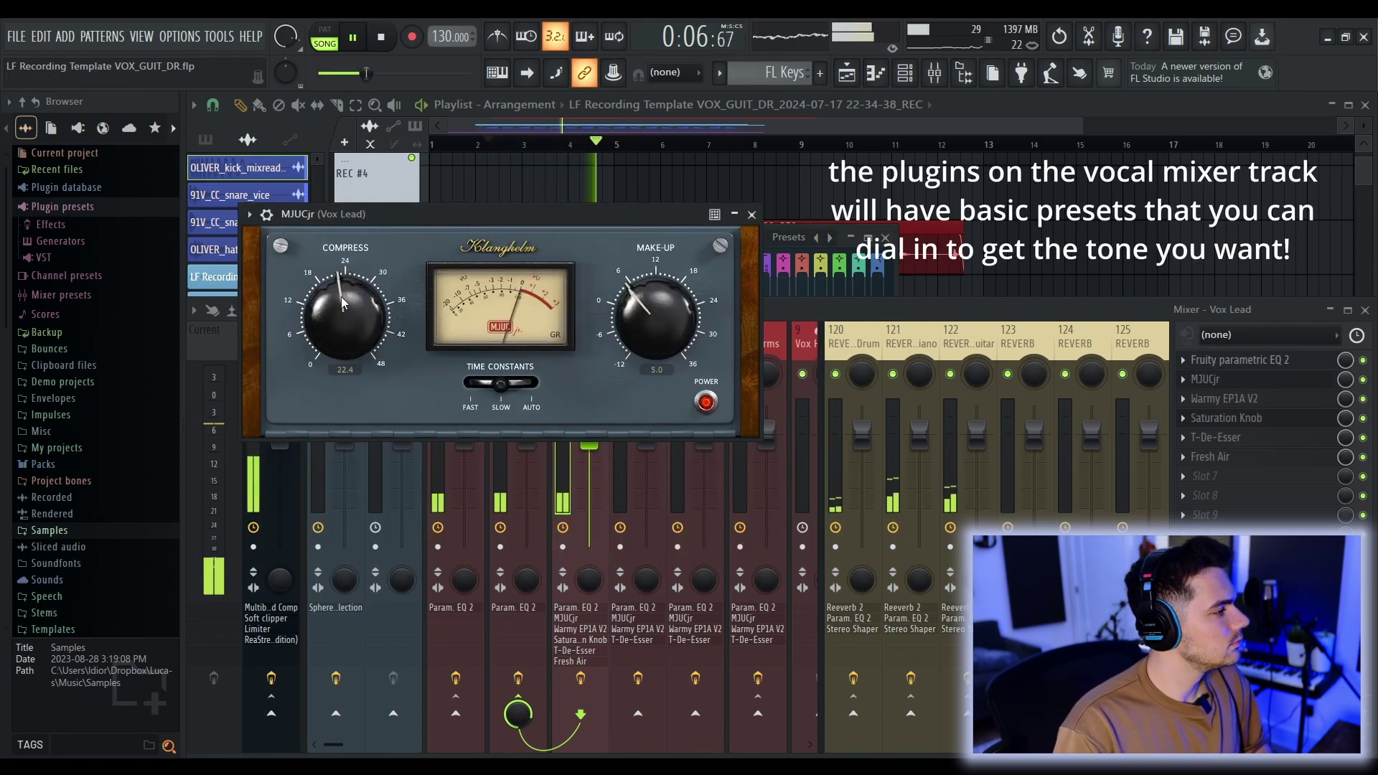
pyautogui.moveTo(346, 316); pyautogui.dragTo(345, 305)
pyautogui.moveTo(611, 310); pyautogui.dragTo(611, 303)
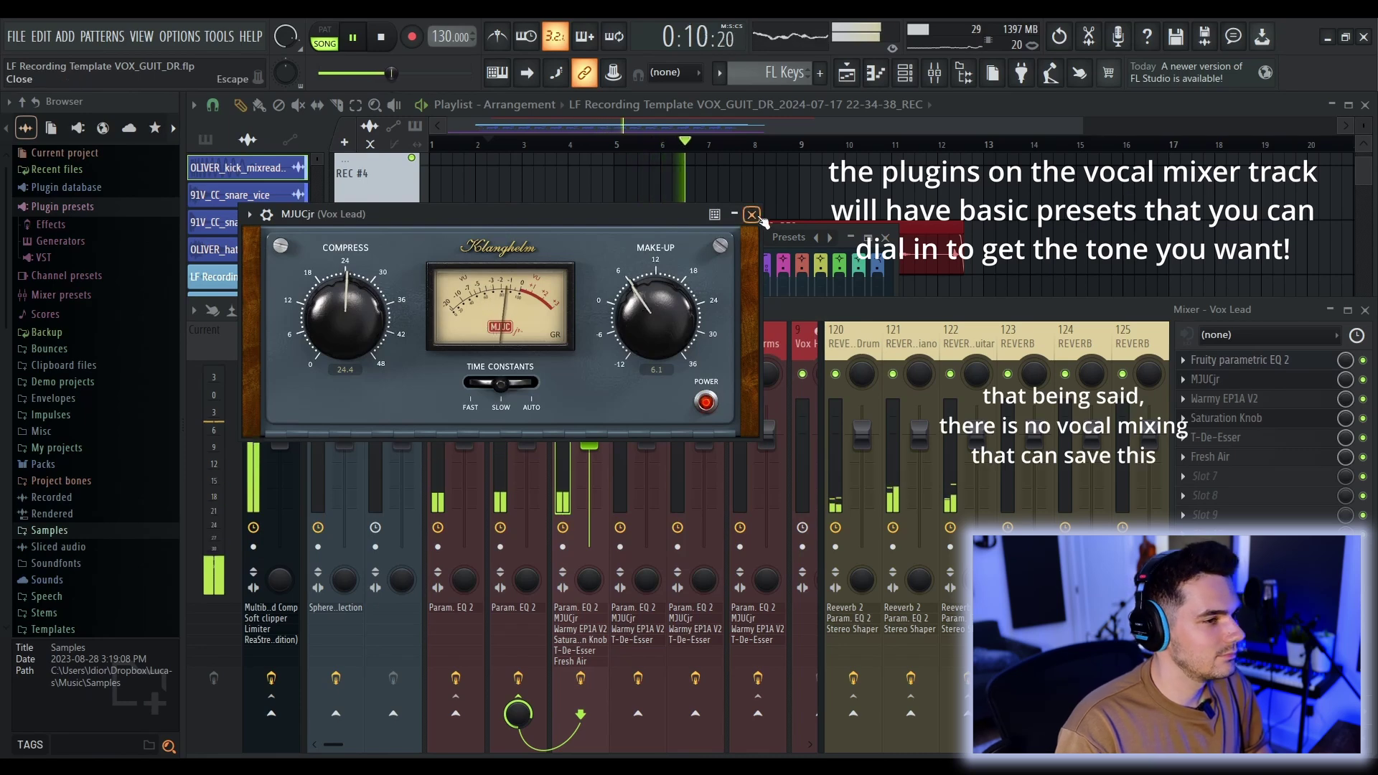
pyautogui.click(753, 216)
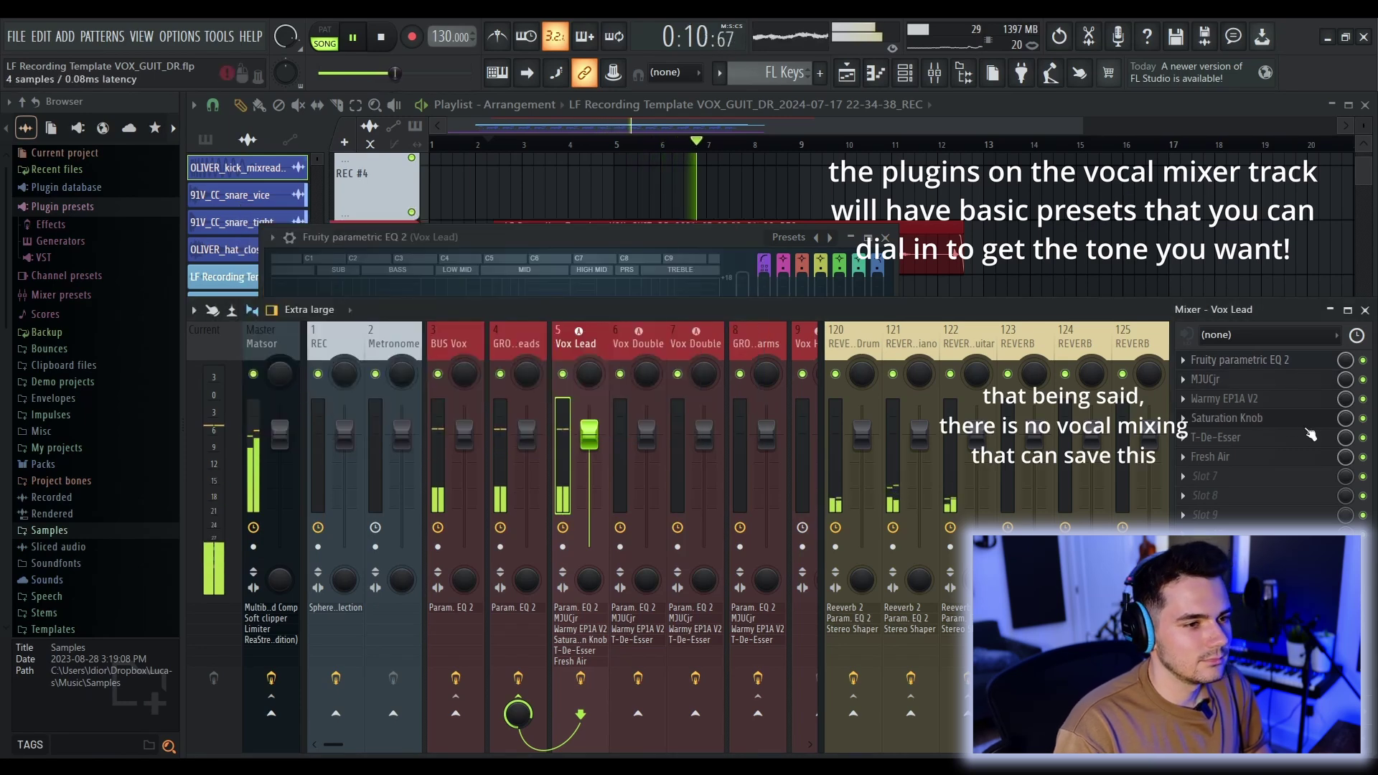
# Step: Open the Warmy EP1A V2 tube EQ on the Vox Lead track, review its settings, and close it
pyautogui.click(1220, 398)
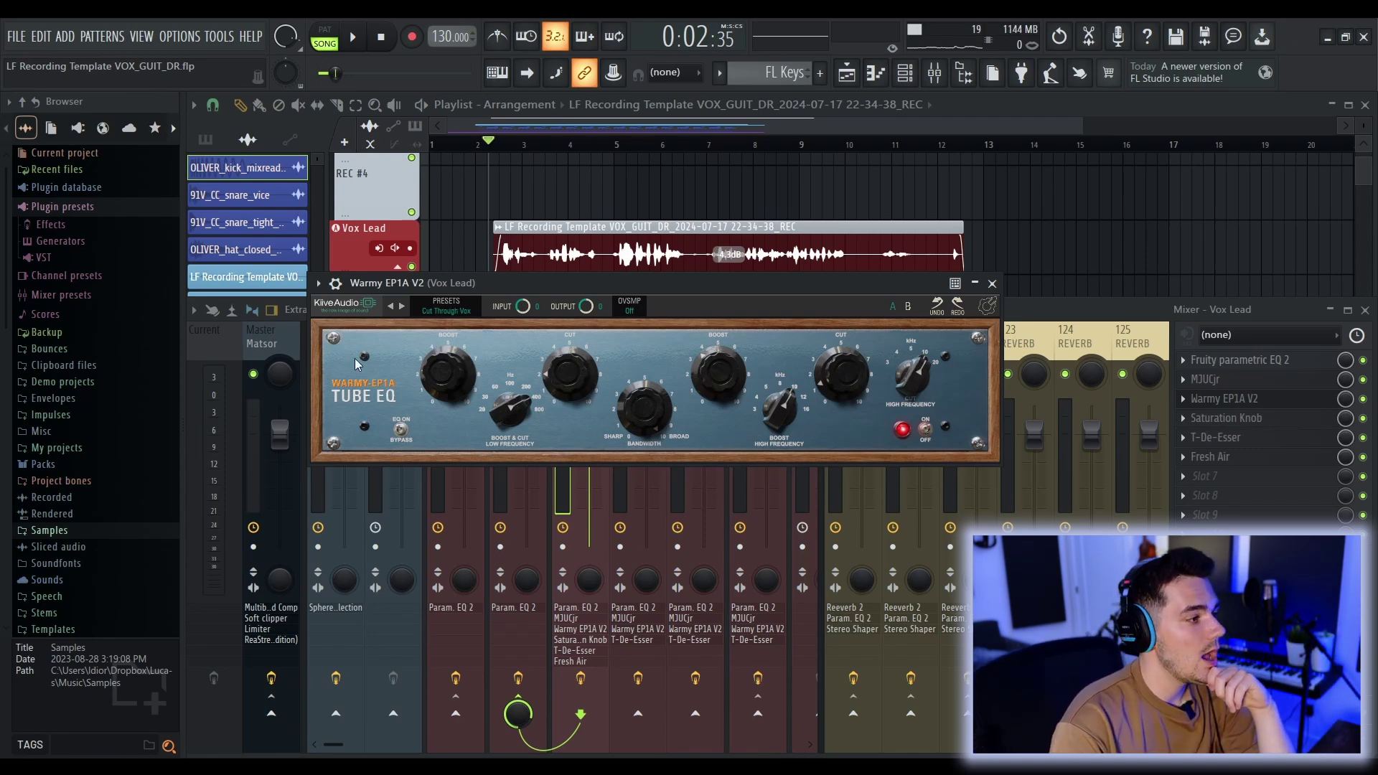
pyautogui.moveTo(760, 280); pyautogui.dragTo(846, 262)
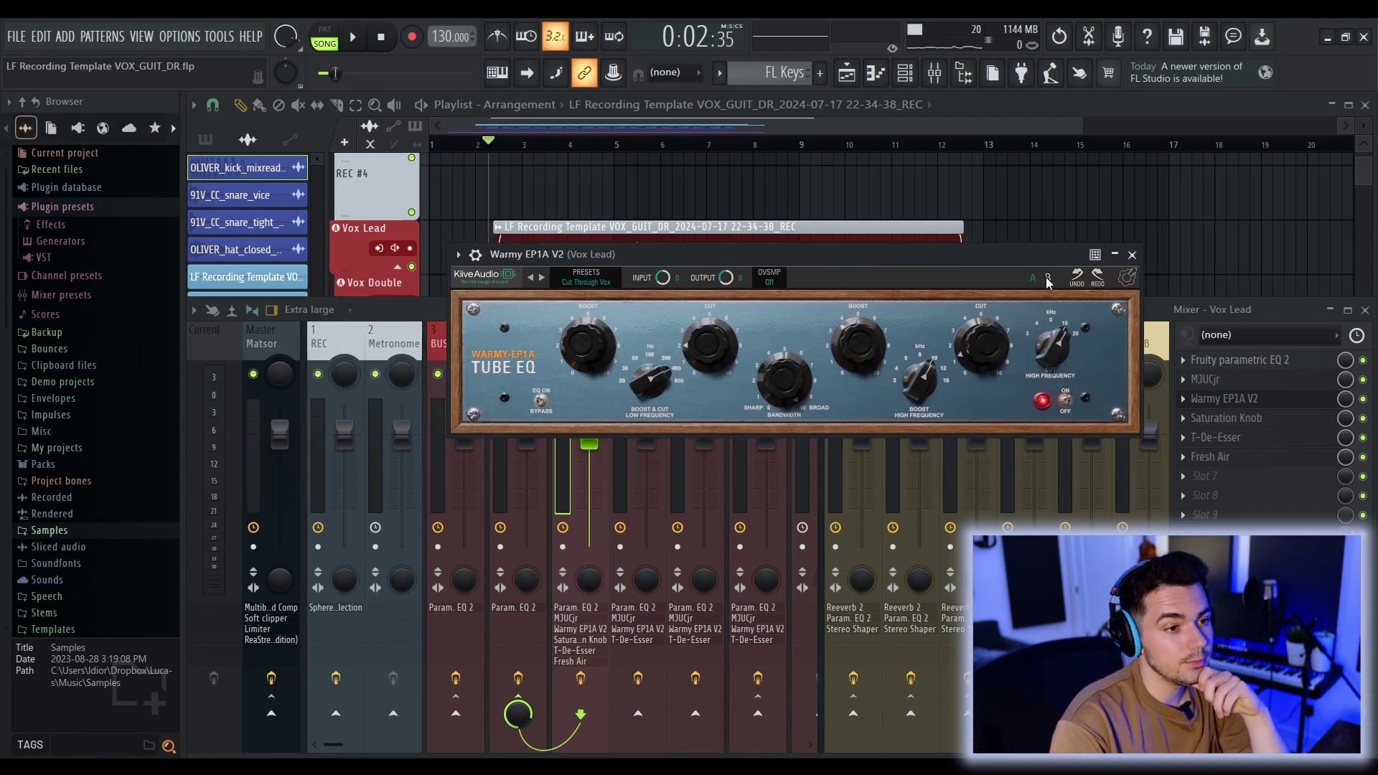
pyautogui.click(1132, 255)
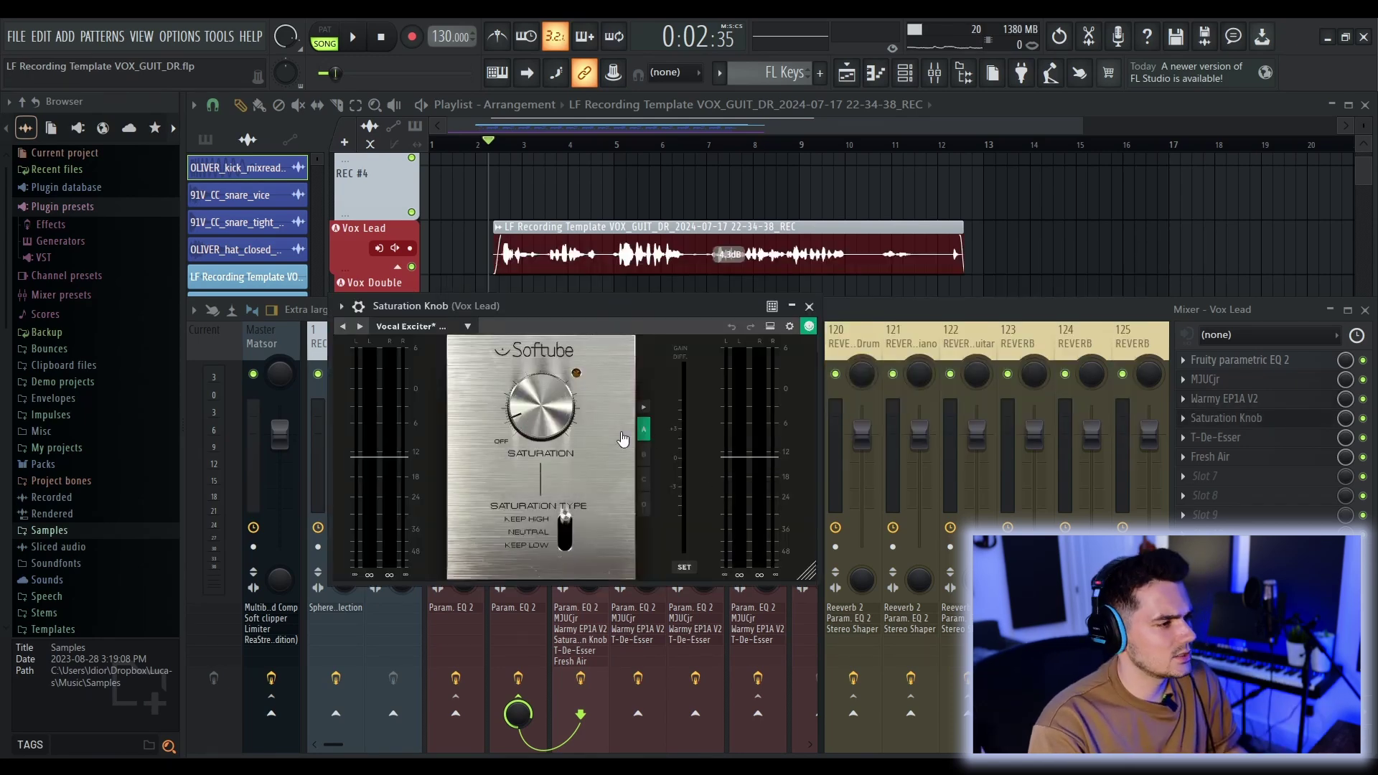
# Step: Raise the saturation amount in the Vox Lead's Saturation Knob plugin while playing back the vocal
pyautogui.moveTo(579, 423); pyautogui.dragTo(539, 410)
pyautogui.press('space')
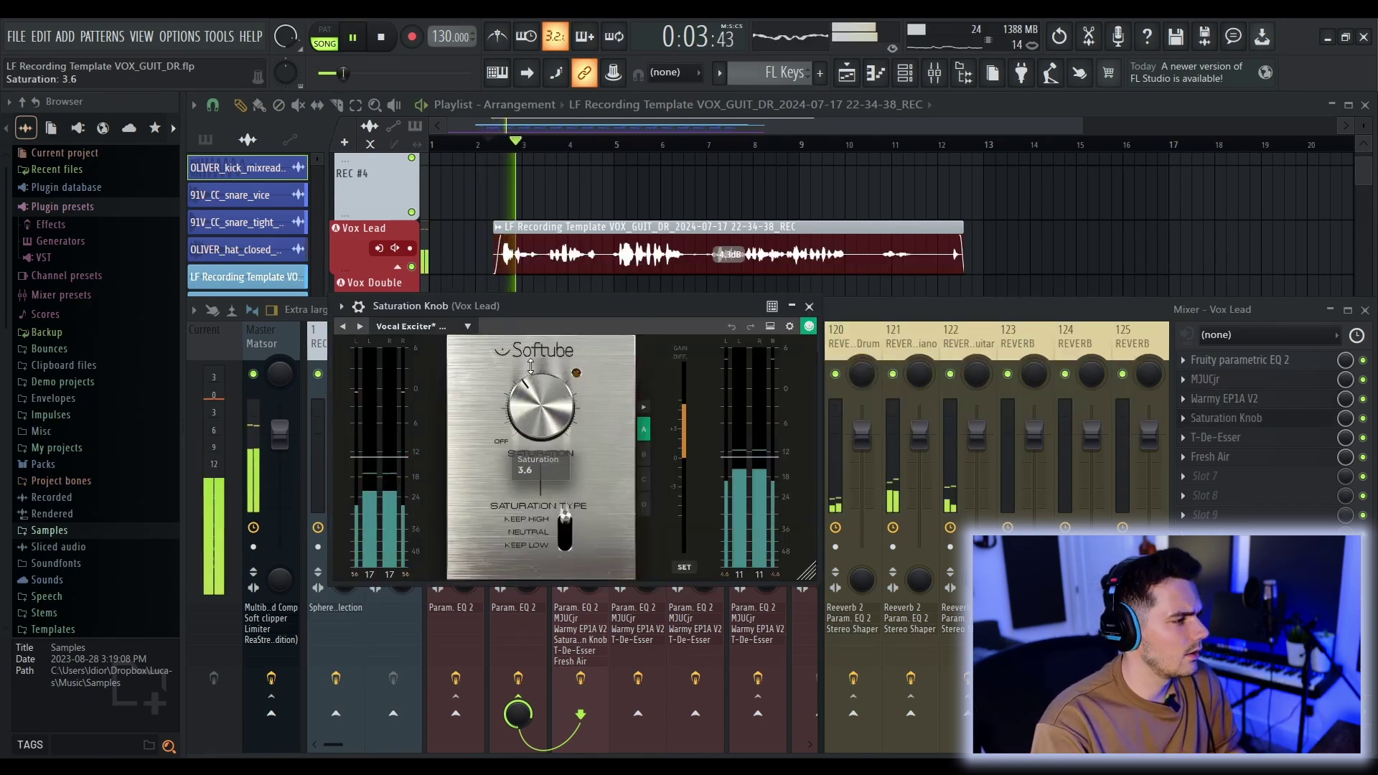
pyautogui.moveTo(535, 361); pyautogui.dragTo(535, 334)
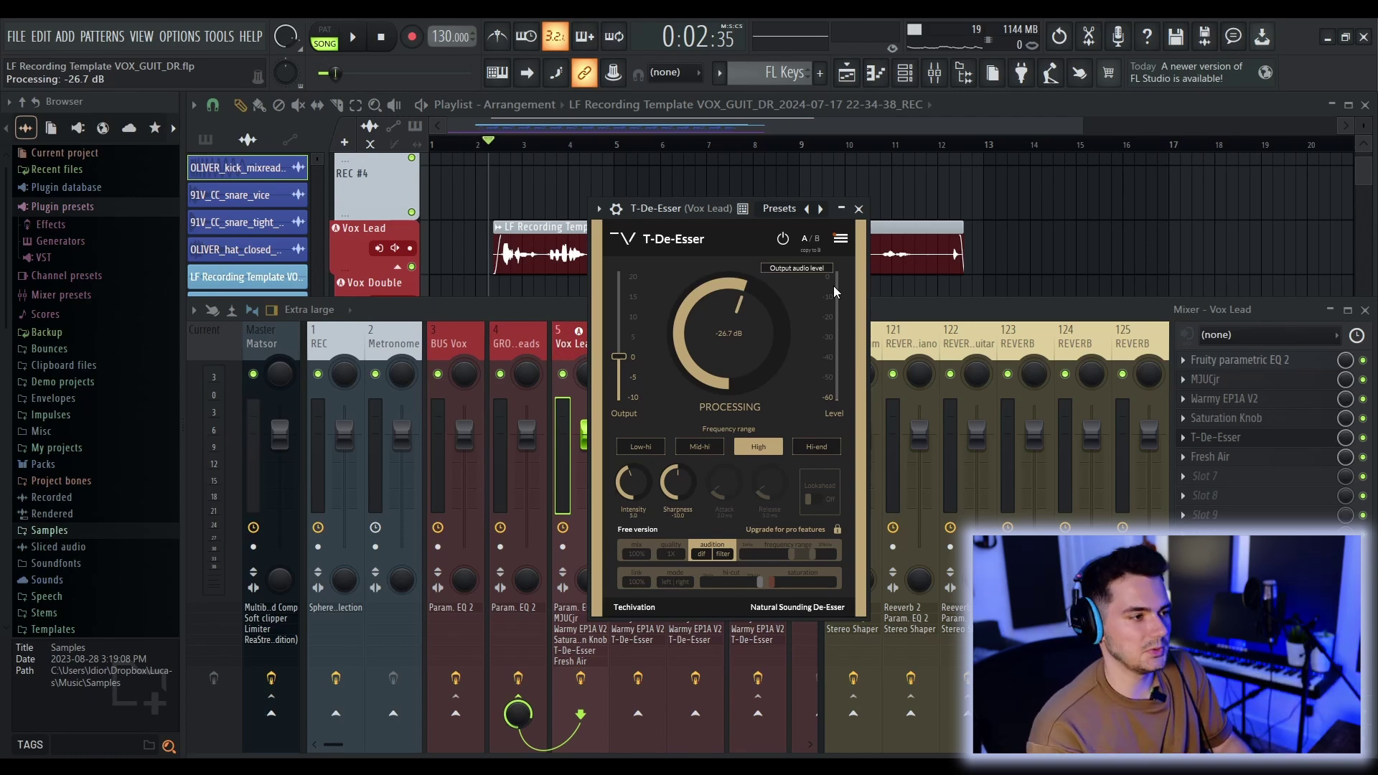
# Step: Review the T-De-Esser and Fresh Air plugins on the Vox Lead track
pyautogui.press('space')
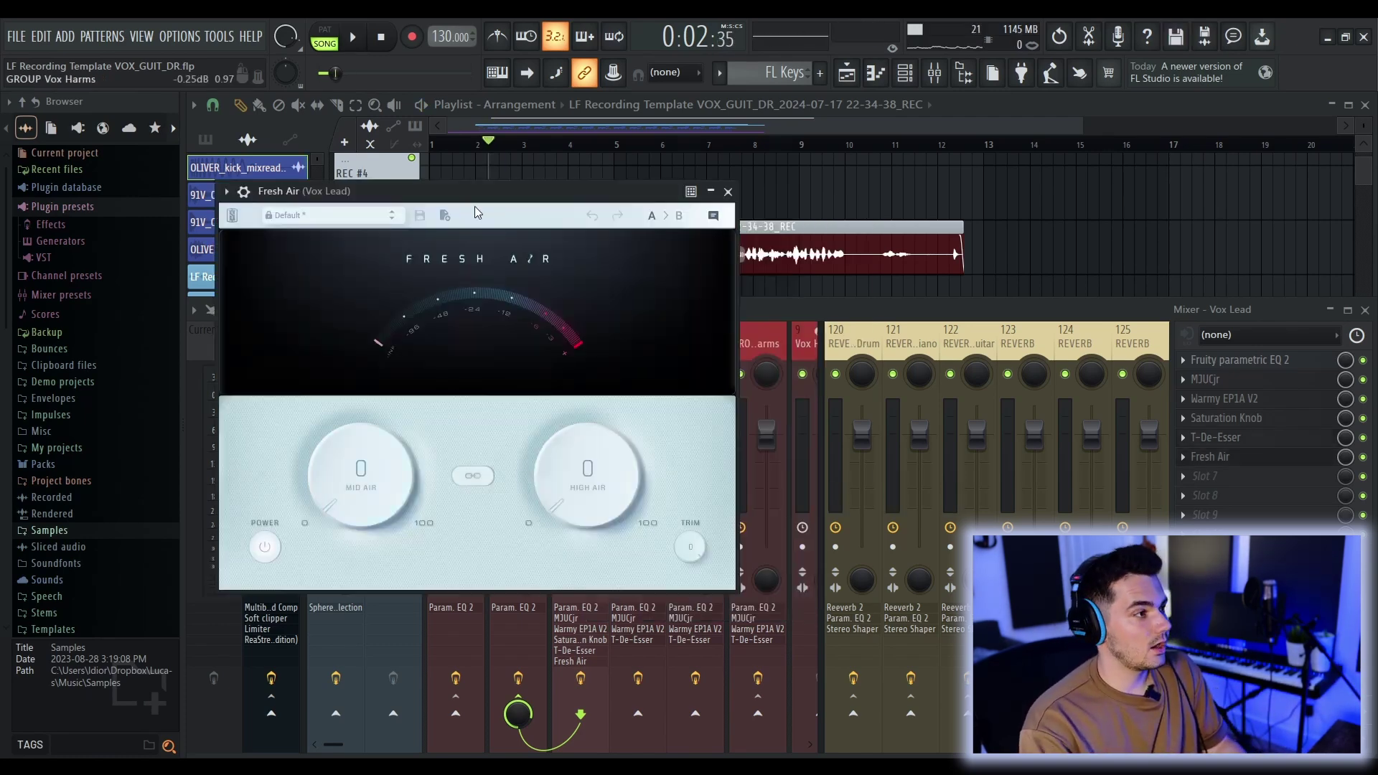
pyautogui.moveTo(469, 190); pyautogui.dragTo(764, 172)
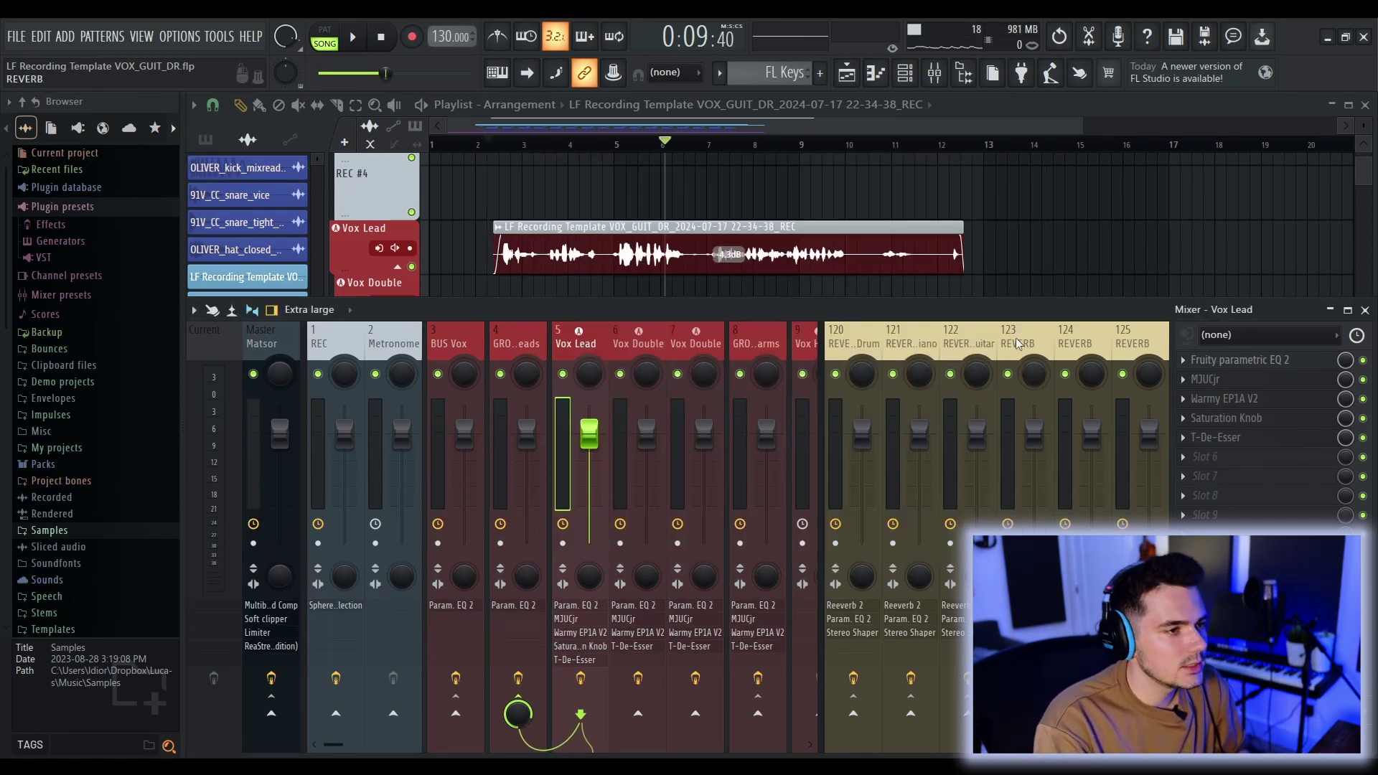
# Step: Open Fruity Reeverb 2 on REVERB mixer track 123 during playback and bring up the plugin's options
pyautogui.click(1017, 343)
pyautogui.click(1198, 362)
pyautogui.press('space')
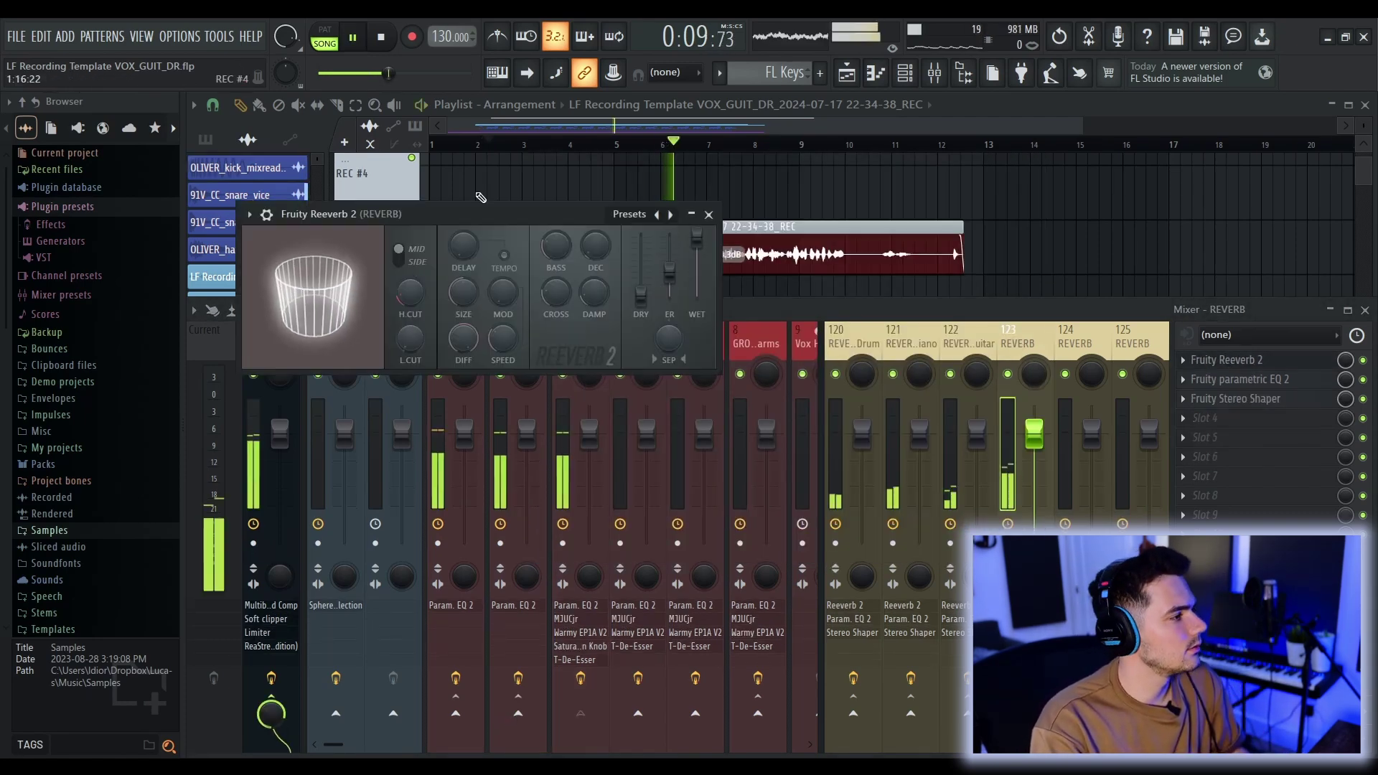
pyautogui.click(248, 215)
pyautogui.moveTo(302, 277)
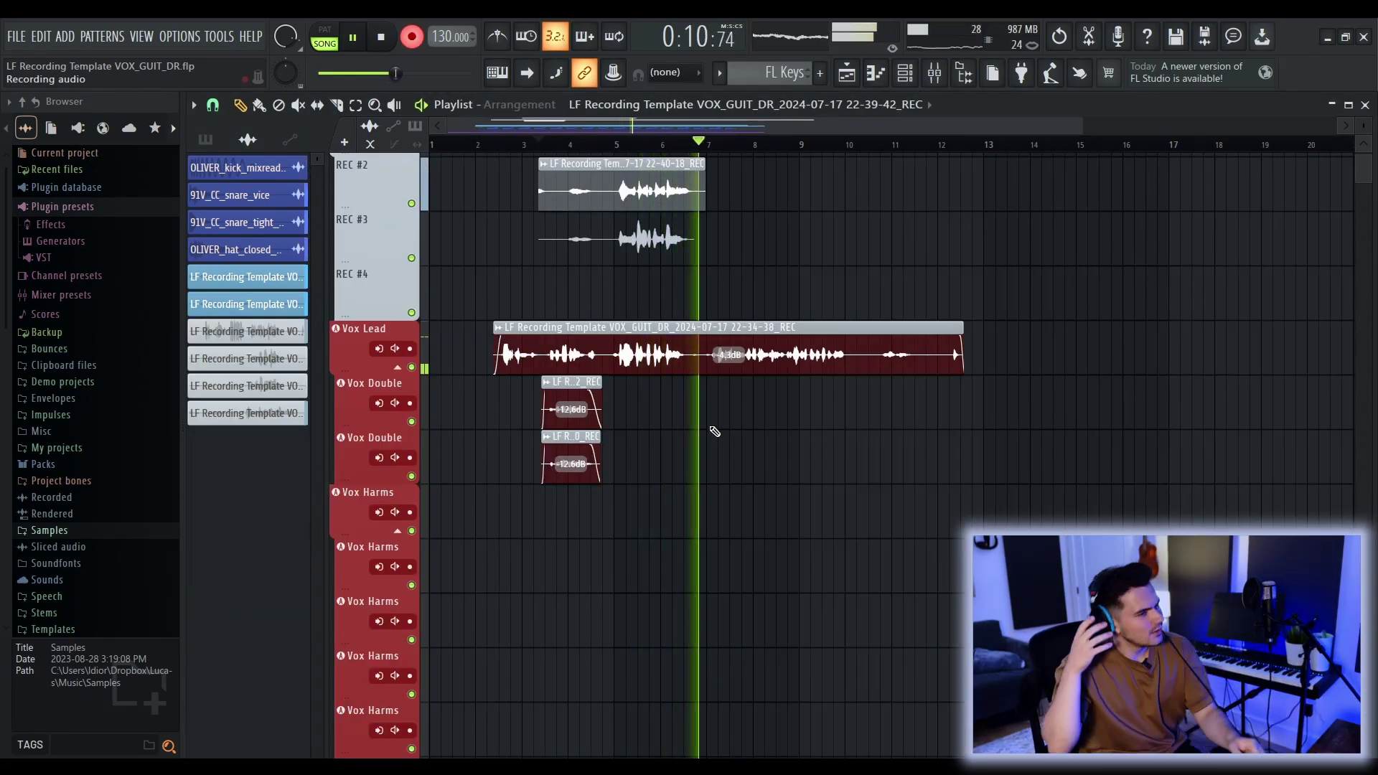
# Step: End the recording of the vocal take being captured on the REC tracks
pyautogui.press('space')
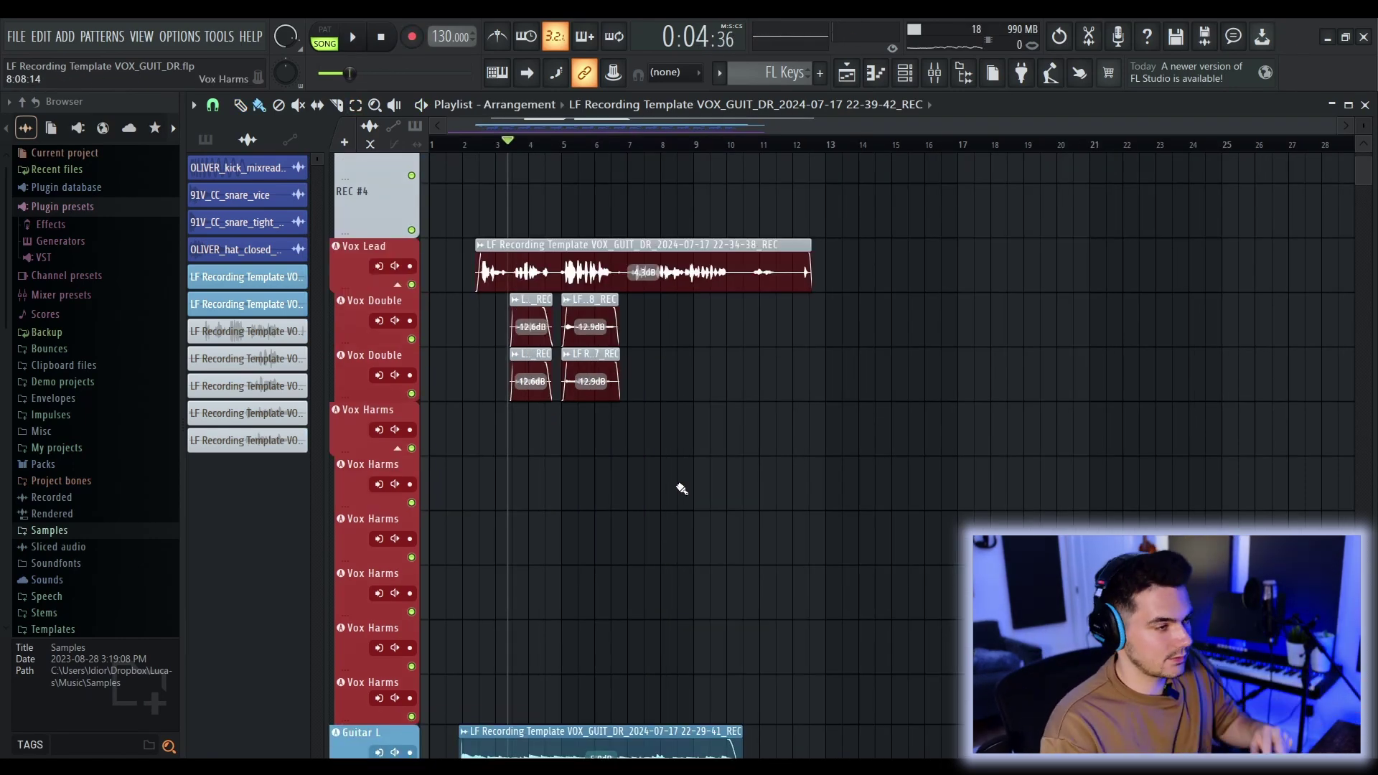
# Step: Delete the unused Vox Harms tracks and the spare third Guitar track from the playlist
pyautogui.scroll(-3, 461, 470)
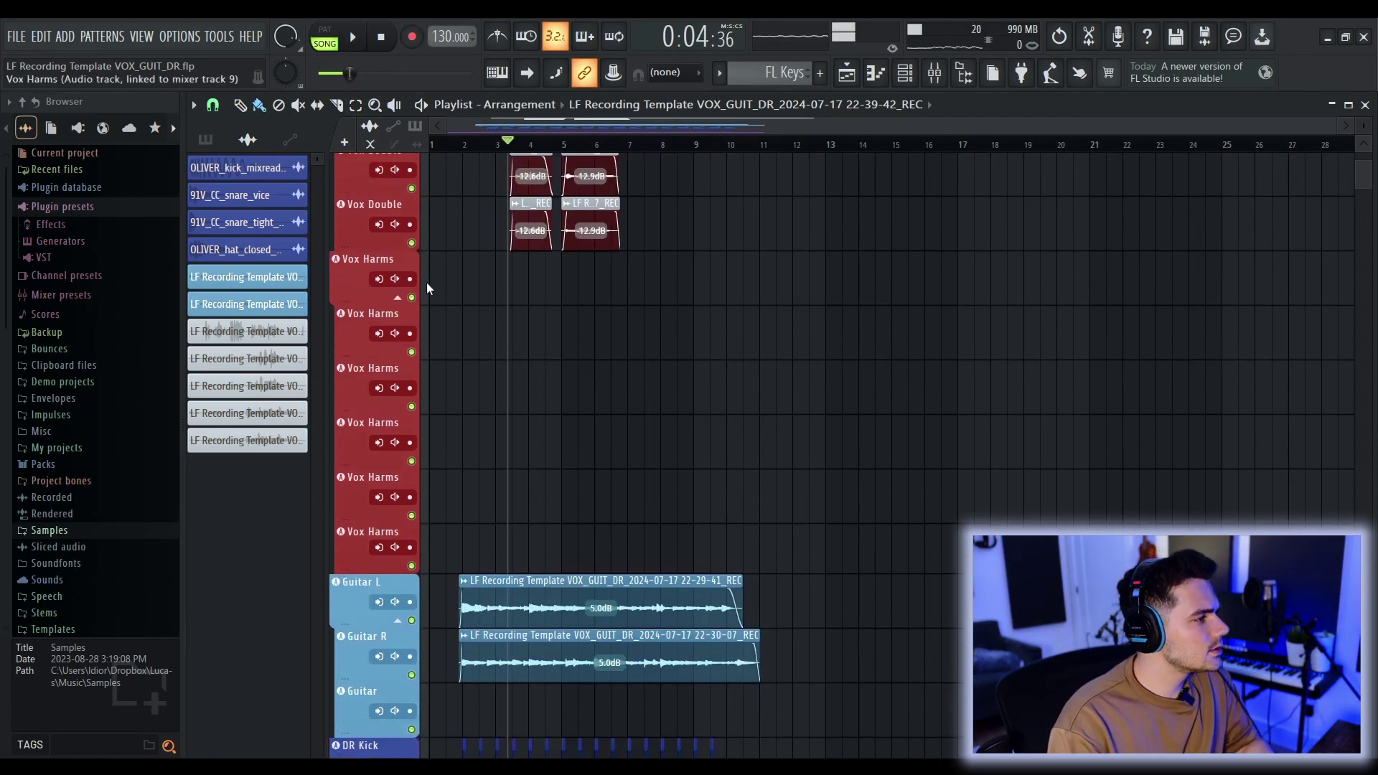
pyautogui.rightClick(357, 290)
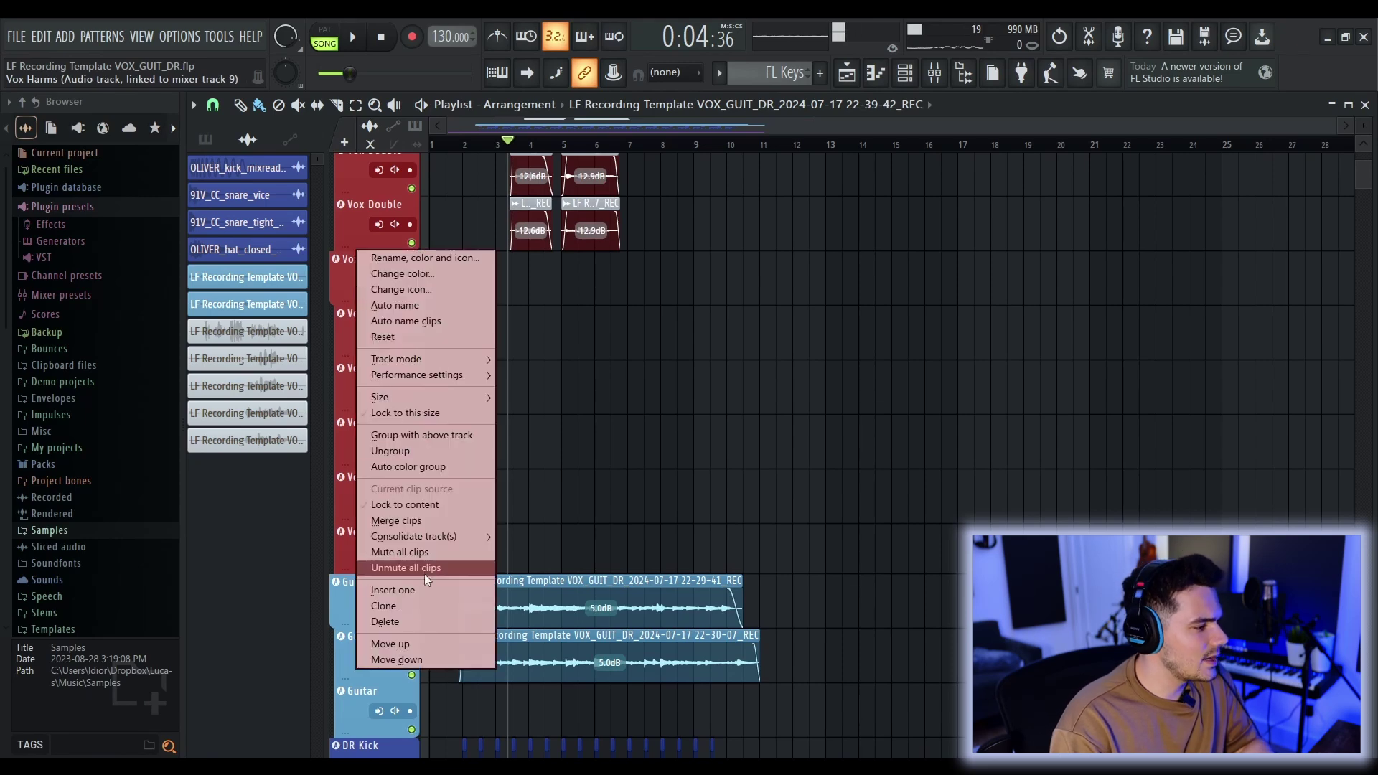
pyautogui.click(405, 624)
pyautogui.click(833, 485)
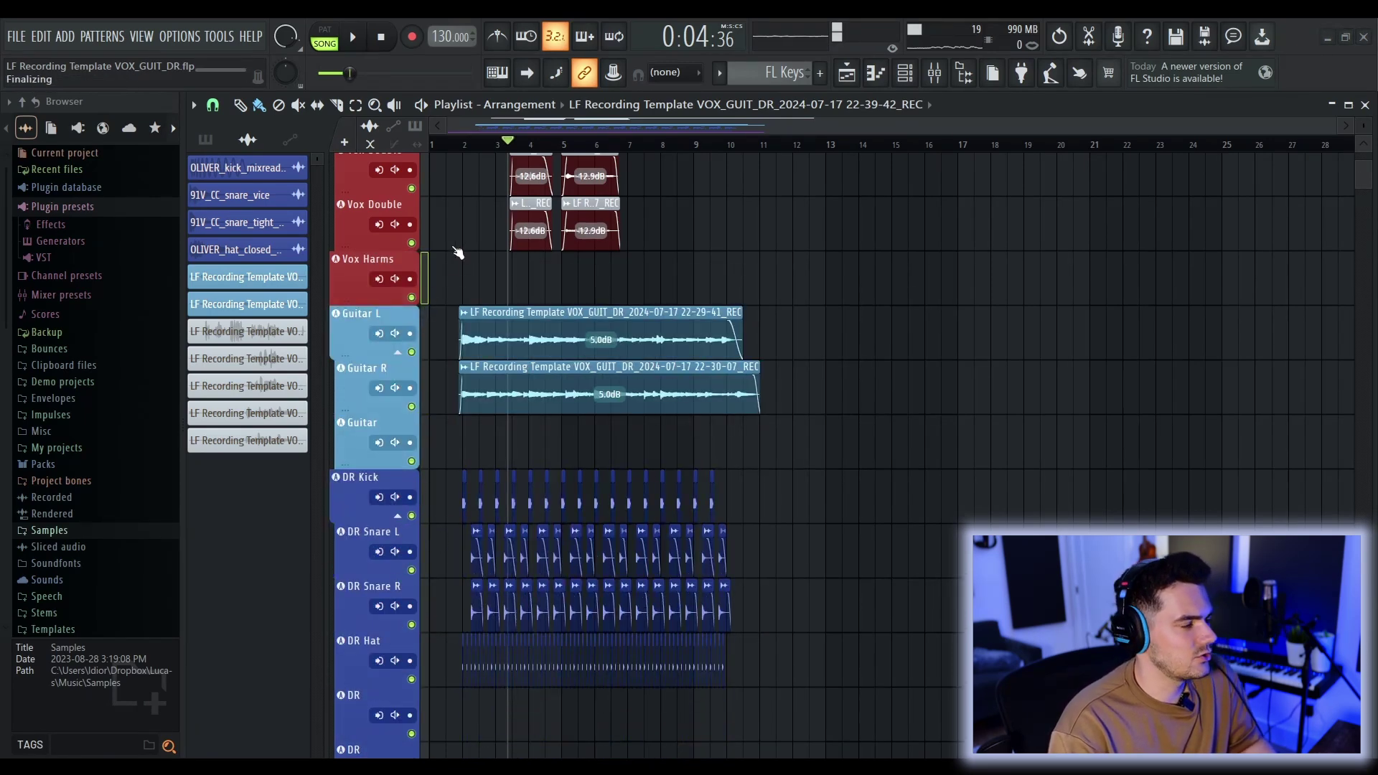
pyautogui.rightClick(350, 399)
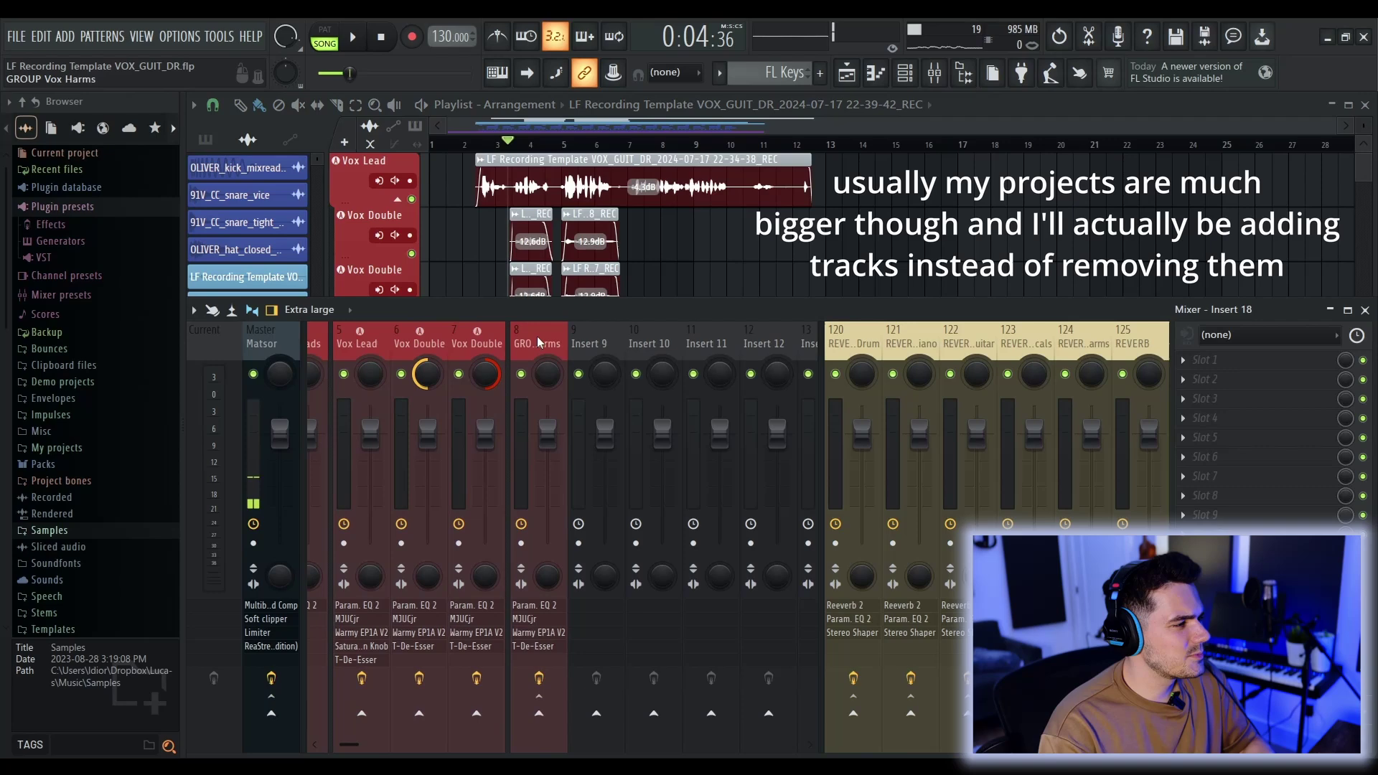
# Step: Reset mixer tracks 8 to 14, from GROUP Vox Harms through the empty inserts, to default and reset their routing
pyautogui.click(536, 339)
pyautogui.scroll(-1, 535, 337)
pyautogui.scroll(-2, 535, 338)
pyautogui.moveTo(425, 342); pyautogui.dragTo(692, 342)
pyautogui.rightClick(680, 358)
pyautogui.click(761, 417)
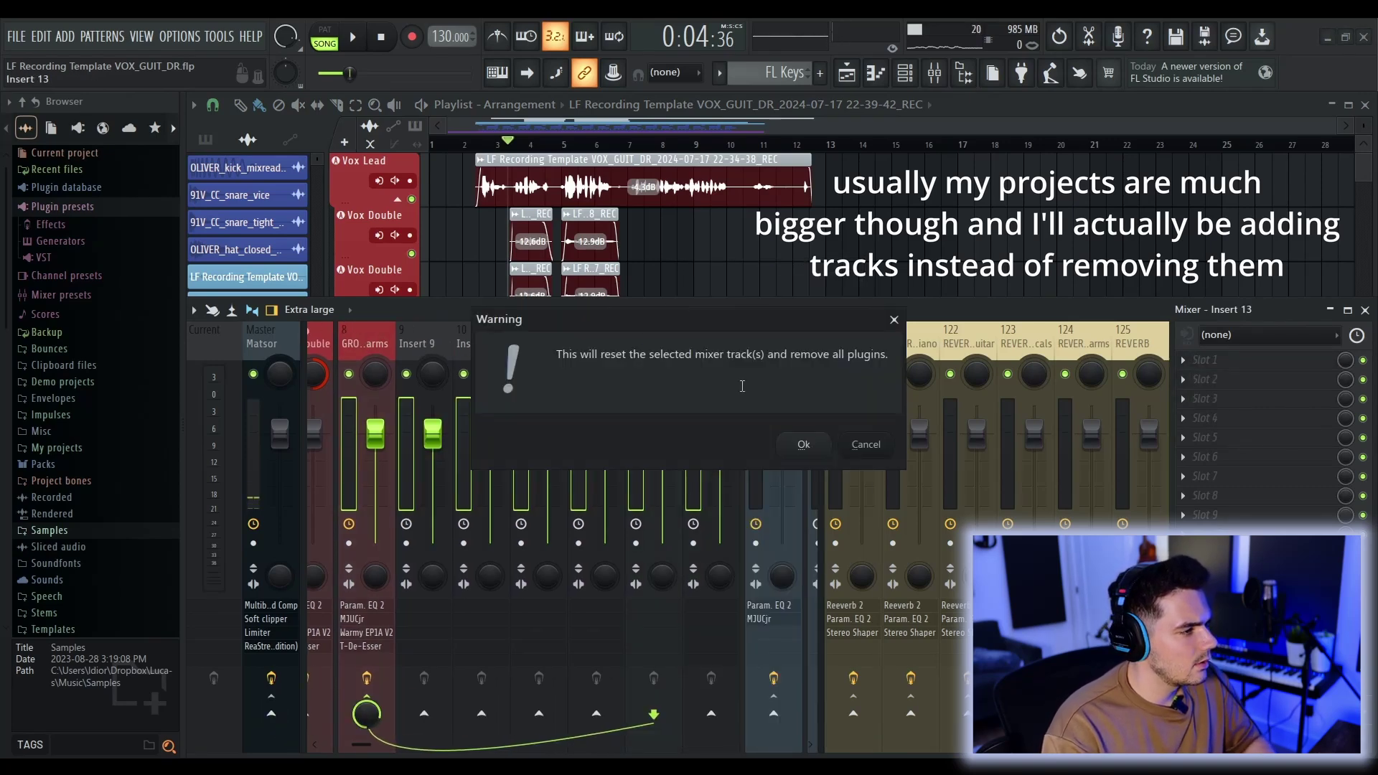
pyautogui.click(807, 440)
pyautogui.rightClick(679, 355)
pyautogui.click(758, 494)
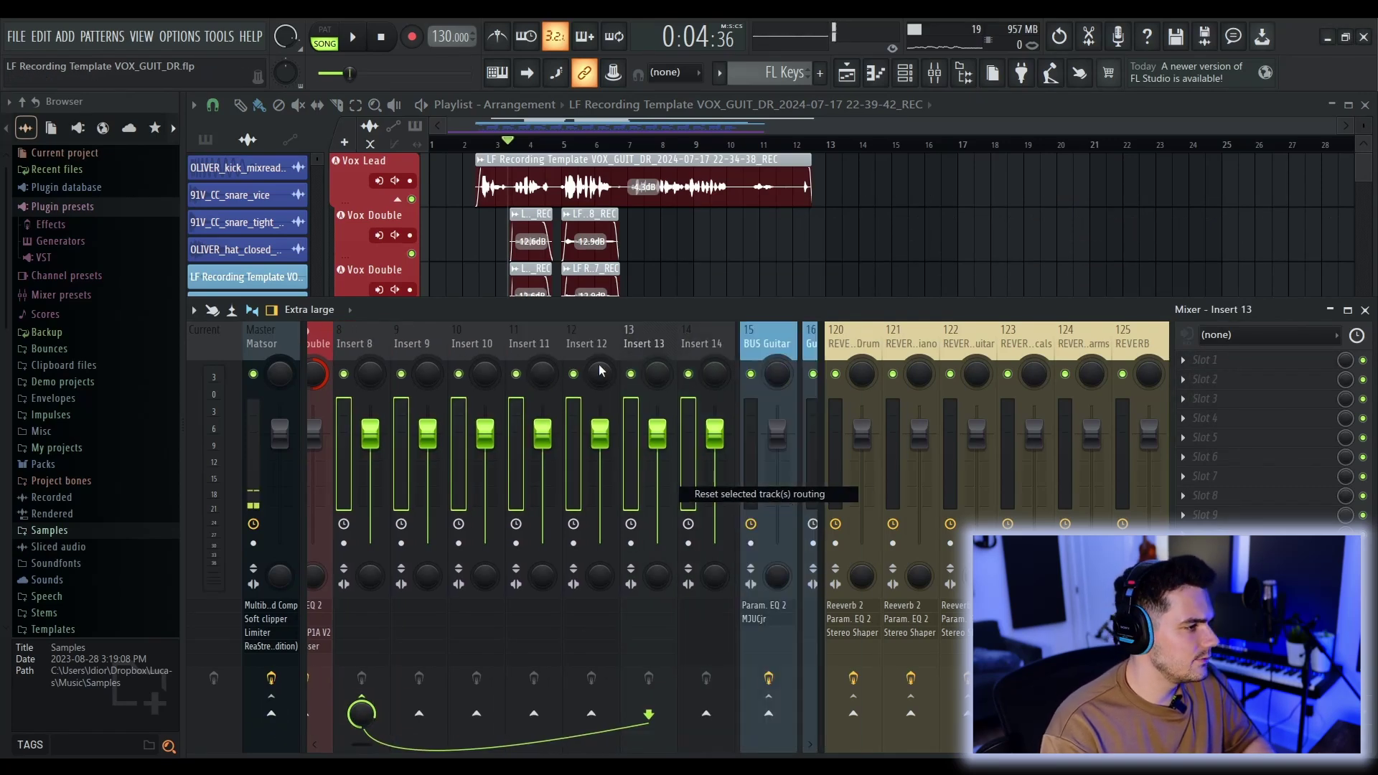
# Step: Move the emptied mixer inserts past the guitar, drum, bass and instrument tracks to the end of the used tracks
pyautogui.scroll(-5, 617, 362)
pyautogui.scroll(-9, 617, 362)
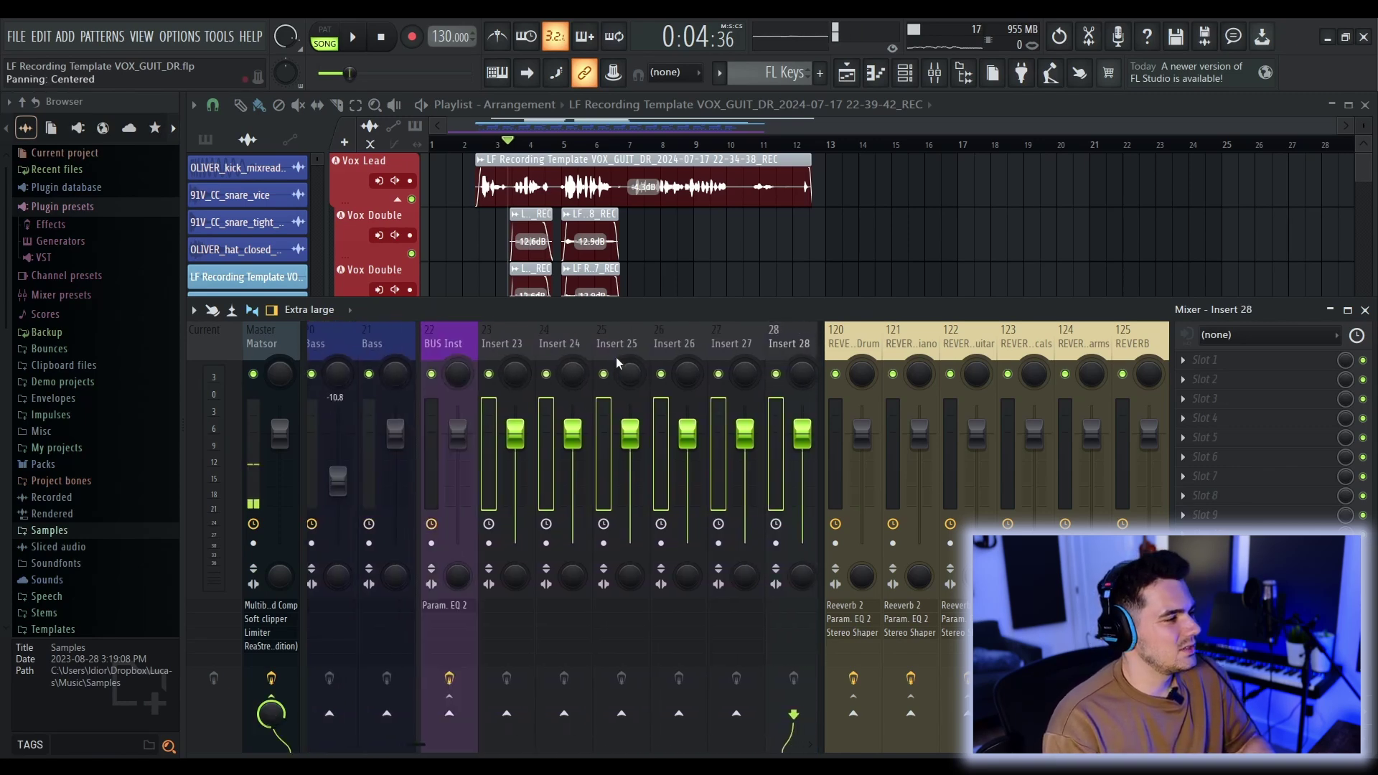
pyautogui.scroll(-2, 618, 363)
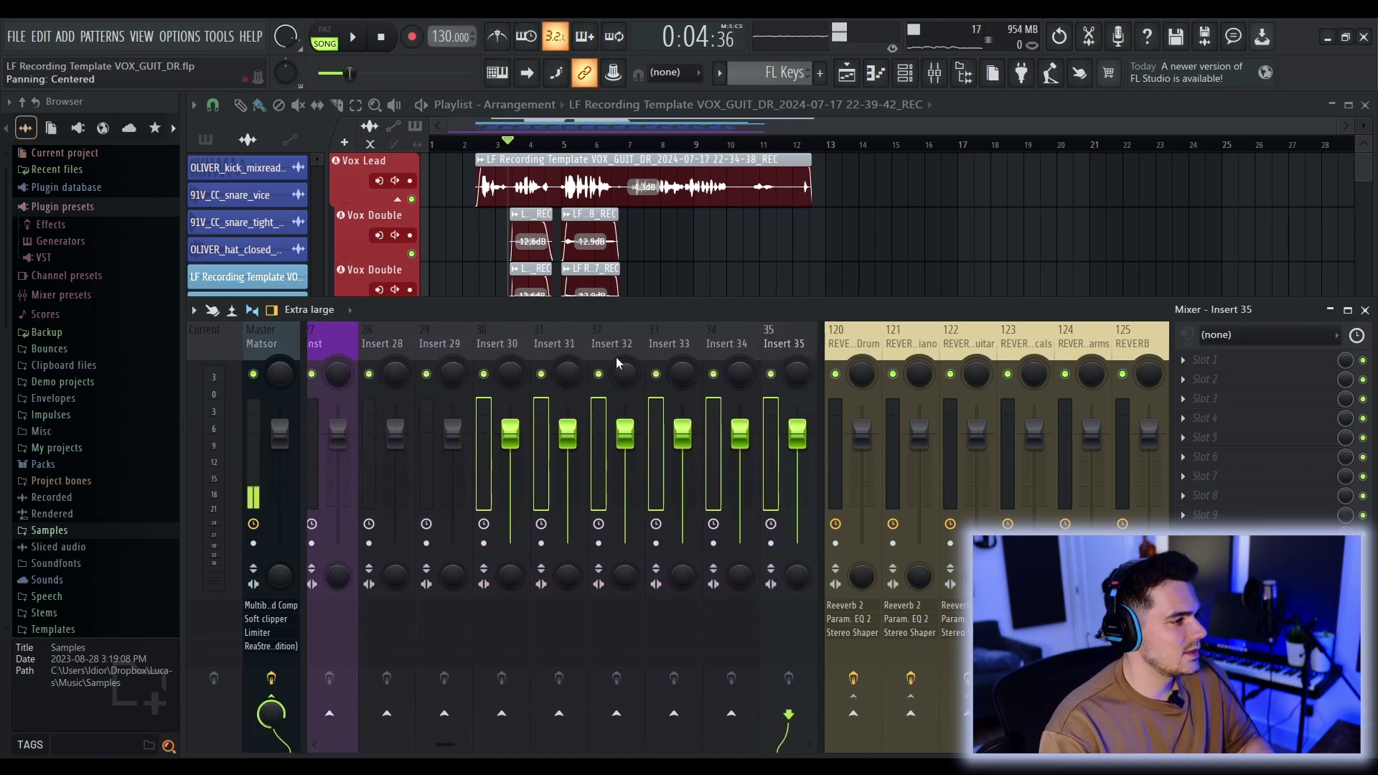
# Step: Reset the routing of the selected empty inserts beside Inst Piano and close the mixer
pyautogui.scroll(14, 618, 363)
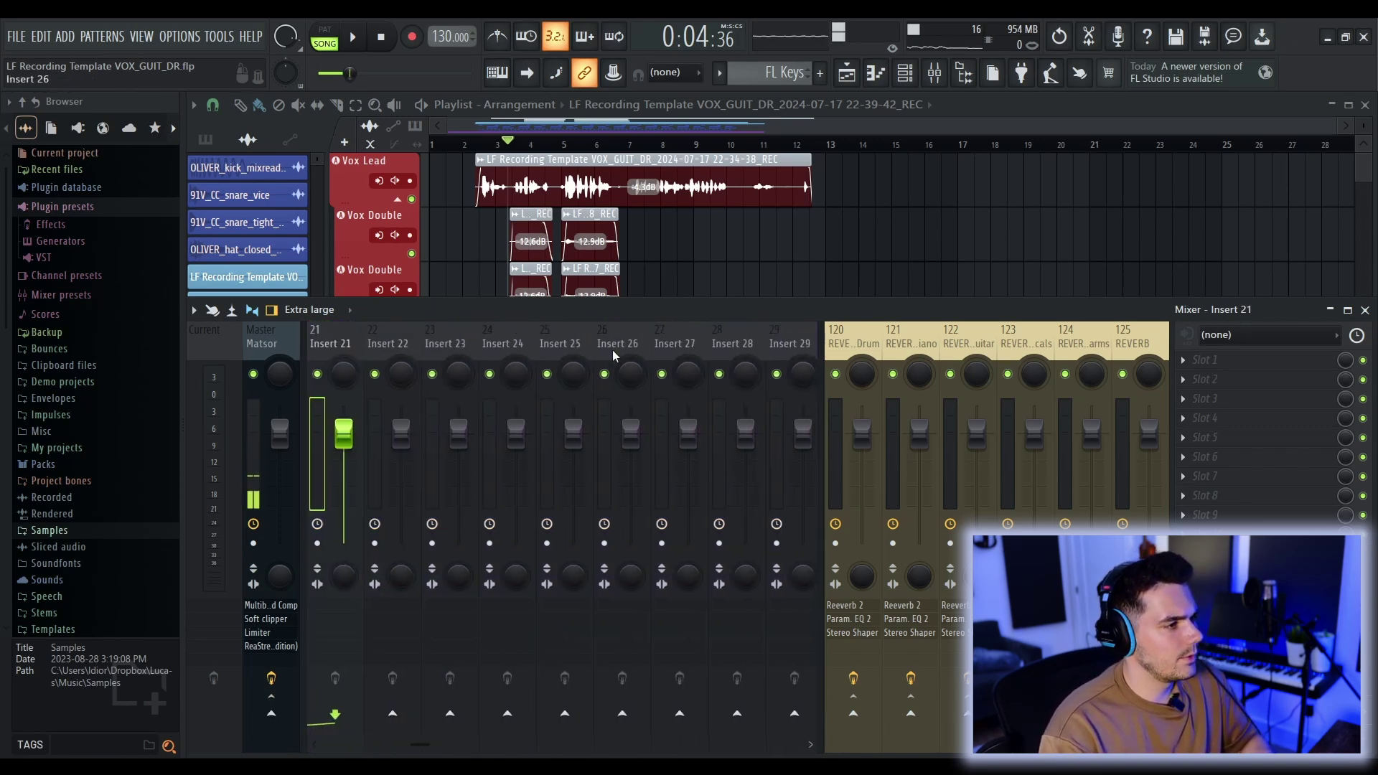
pyautogui.scroll(3, 599, 357)
pyautogui.rightClick(574, 344)
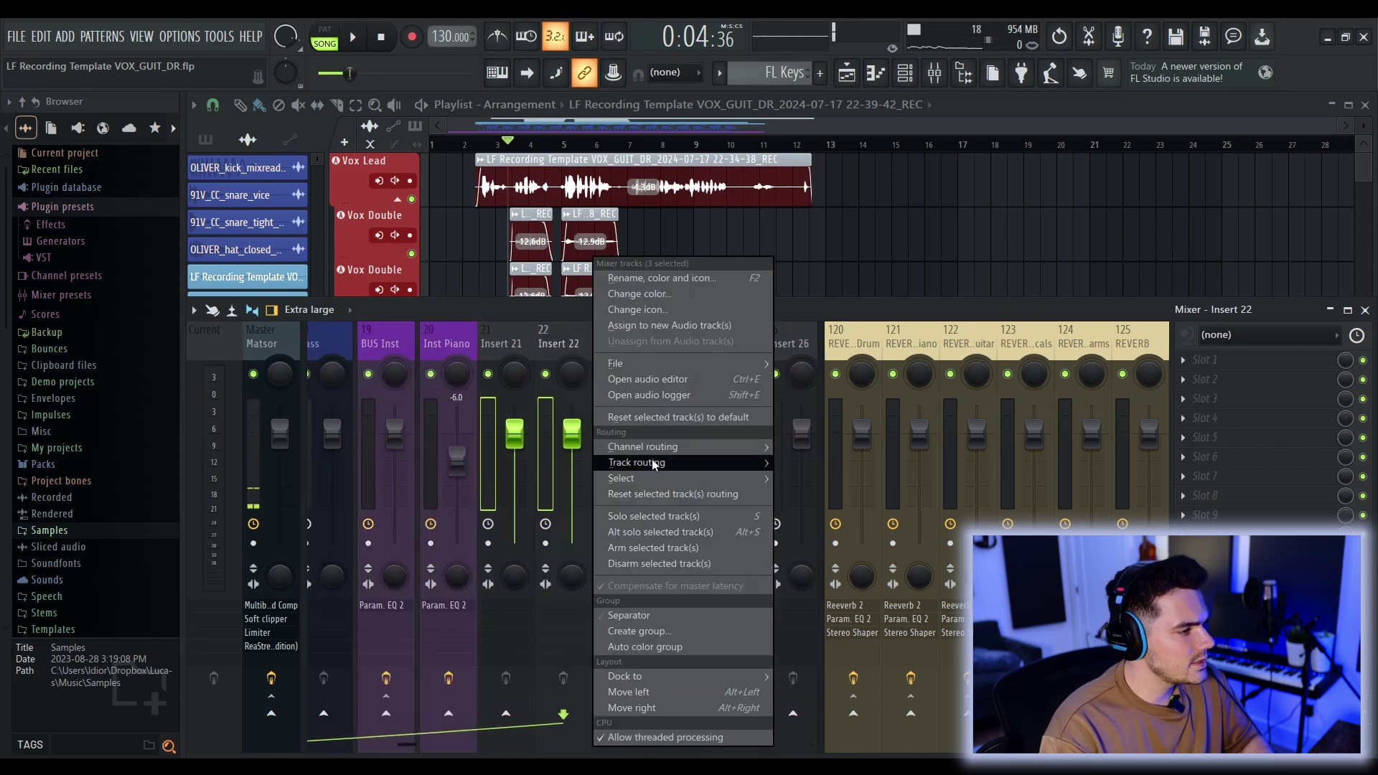
pyautogui.click(660, 501)
pyautogui.press('F9')
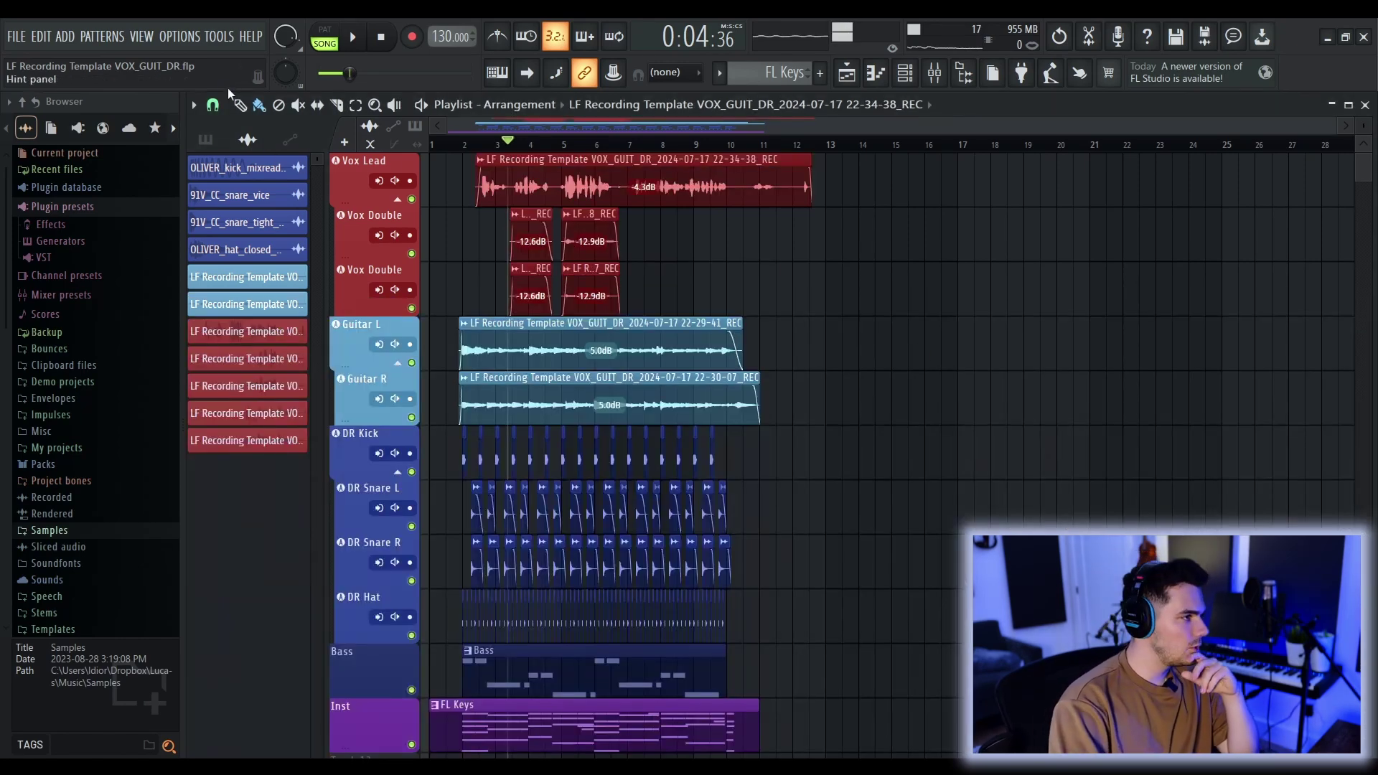
# Step: Export the song to the Downloads folder as a WAV named AMAZinG SONG, with Split mixer tracks enabled
pyautogui.click(16, 37)
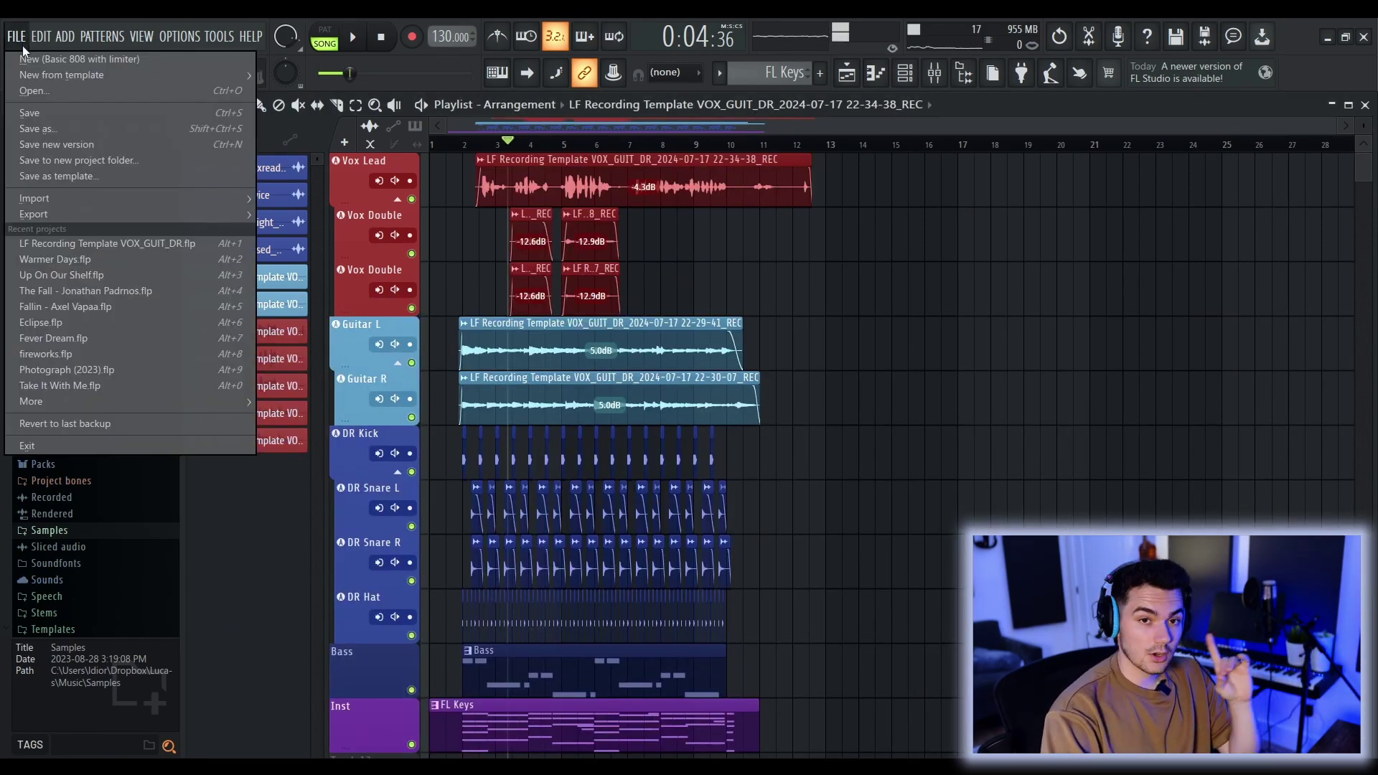
pyautogui.moveTo(62, 212)
pyautogui.click(287, 215)
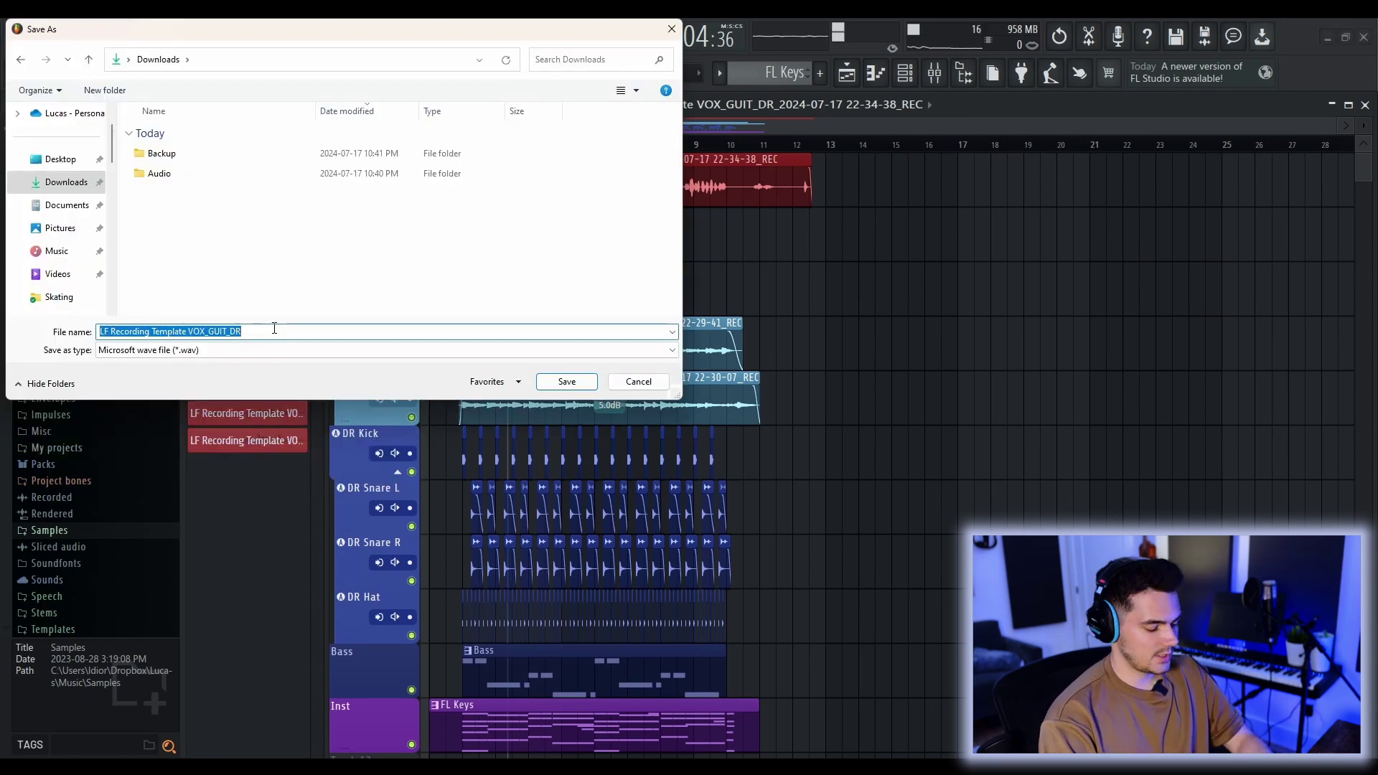
pyautogui.click(567, 382)
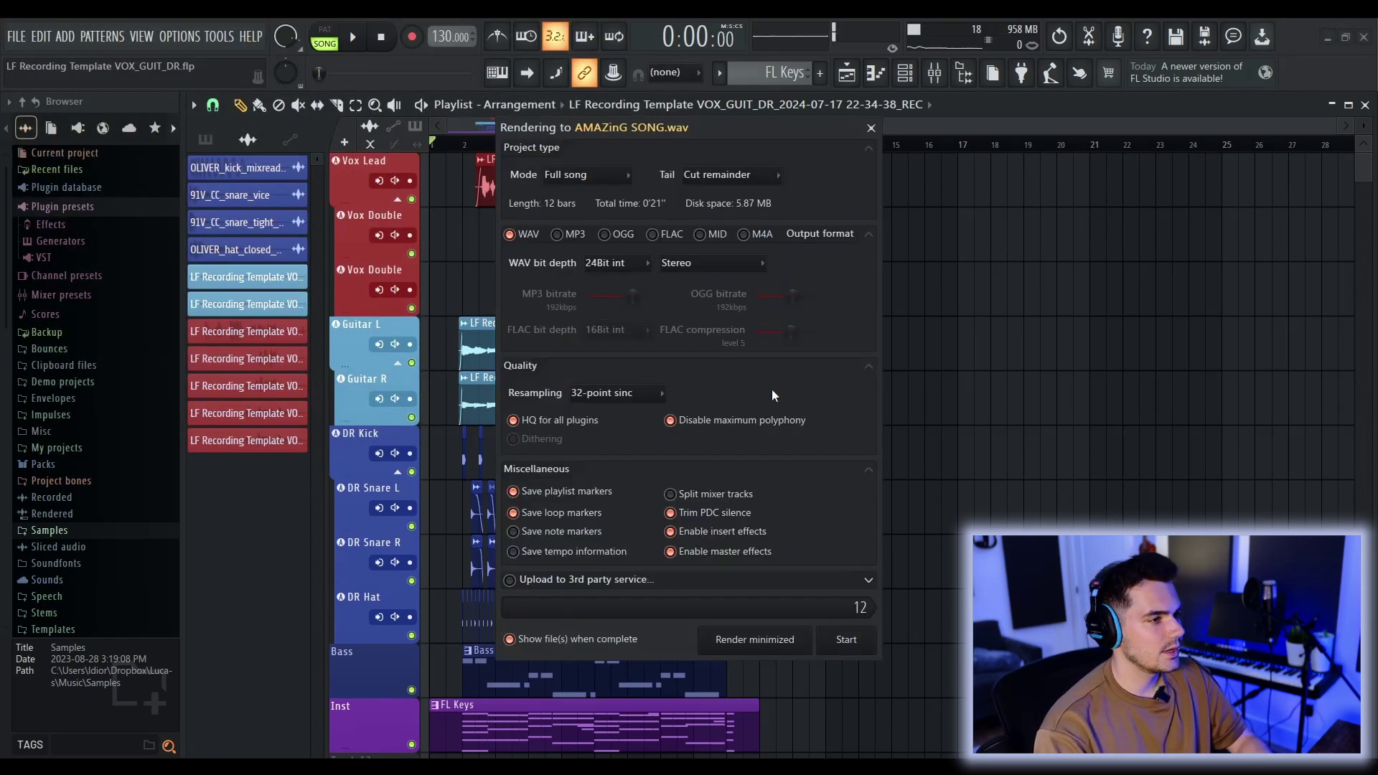
pyautogui.click(671, 493)
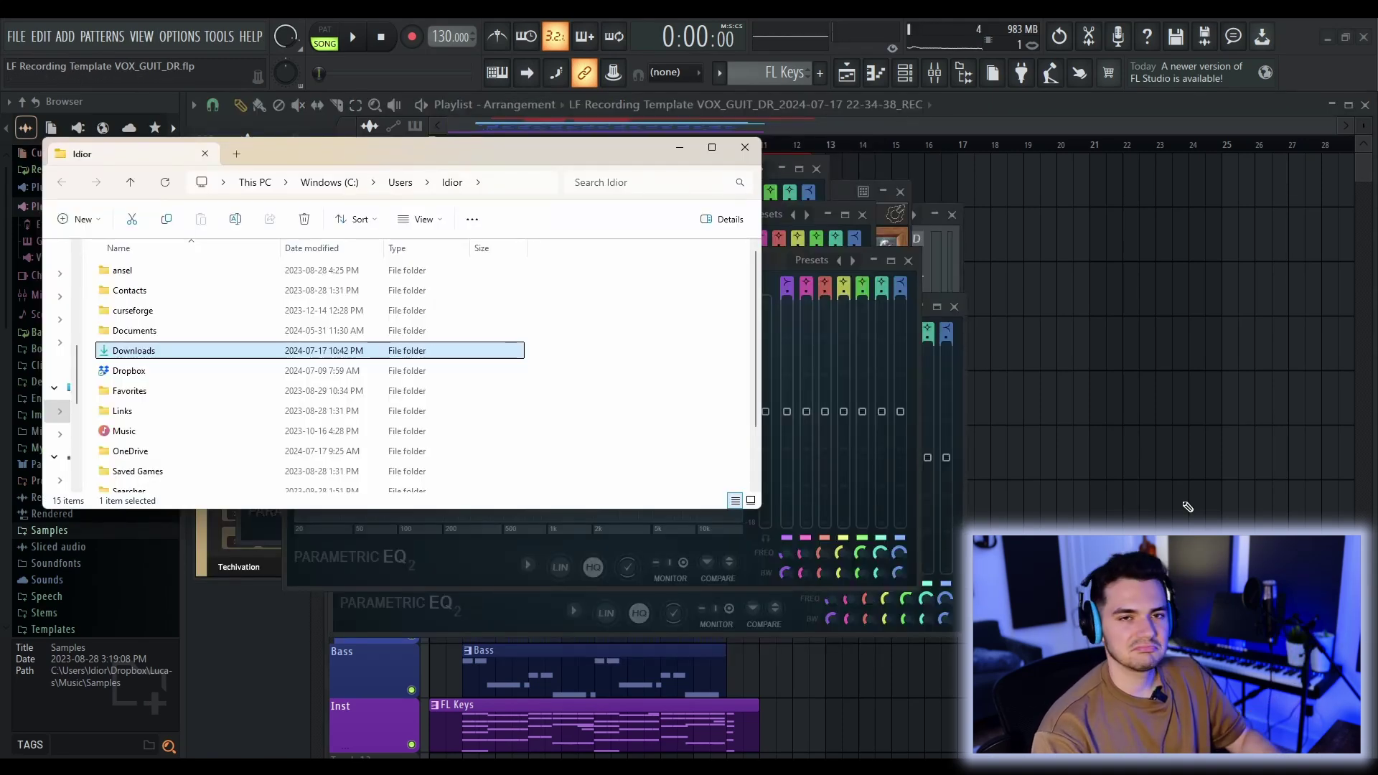
# Step: Switch to File Explorer, open the Downloads folder, and delete the exported Matsor, Metronome, REC and Current WAV files
pyautogui.click(712, 147)
pyautogui.press('Return')
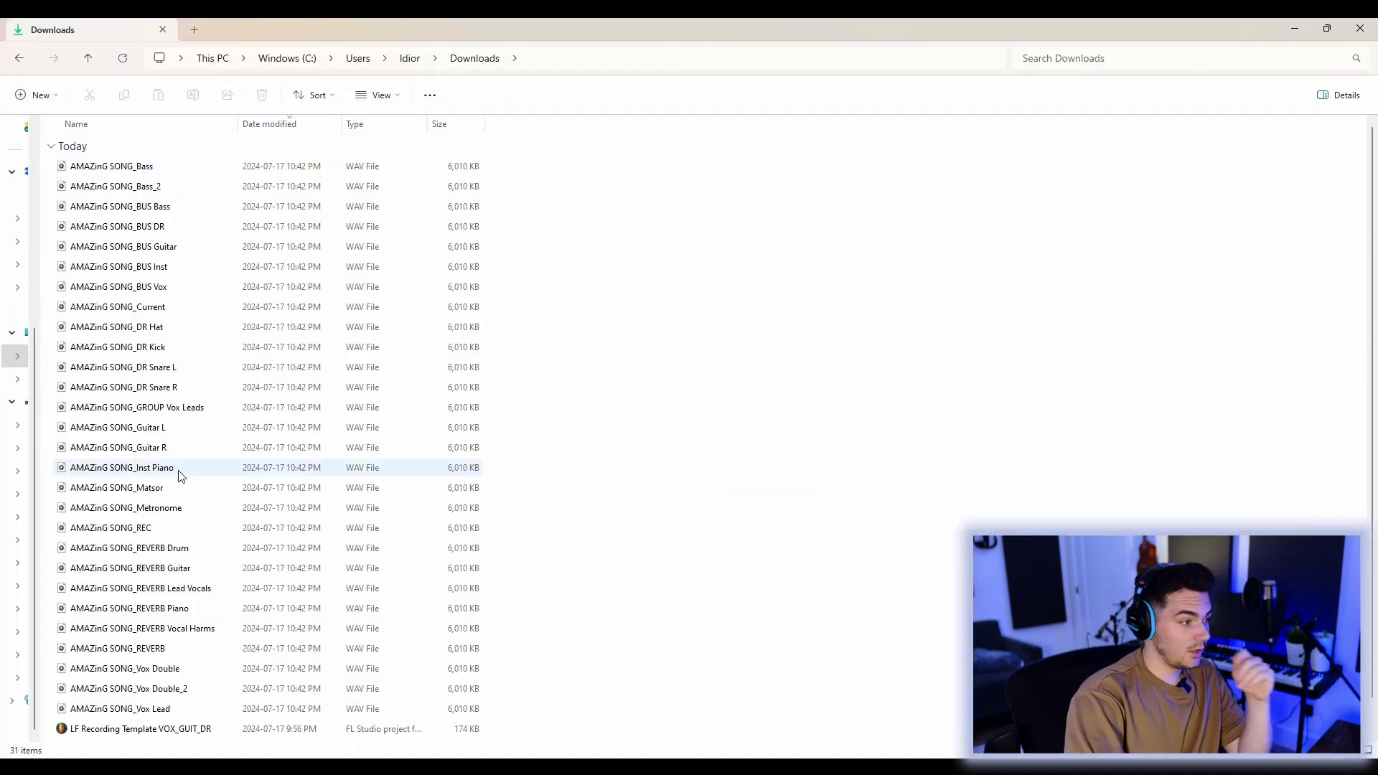
pyautogui.moveTo(524, 487); pyautogui.dragTo(282, 549)
pyautogui.rightClick(147, 487)
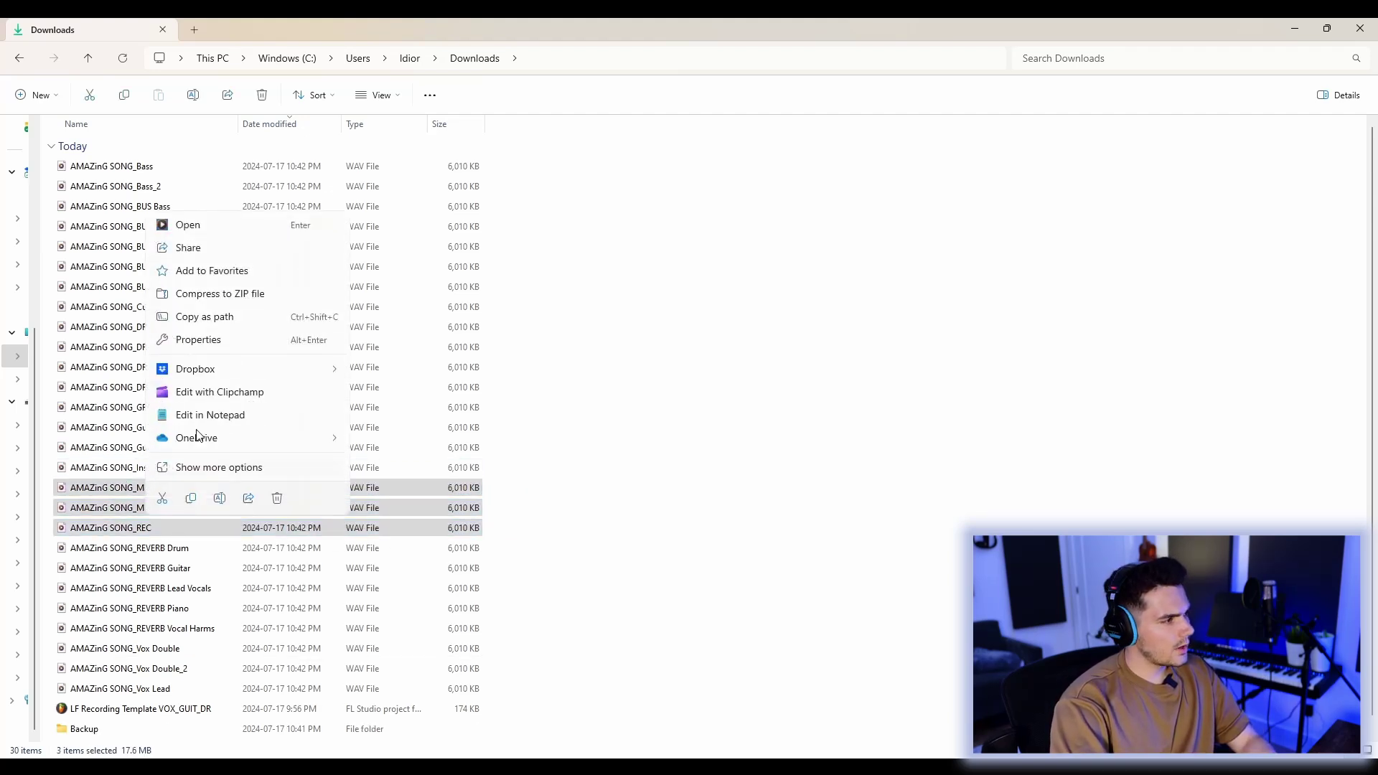
pyautogui.click(277, 498)
pyautogui.rightClick(163, 309)
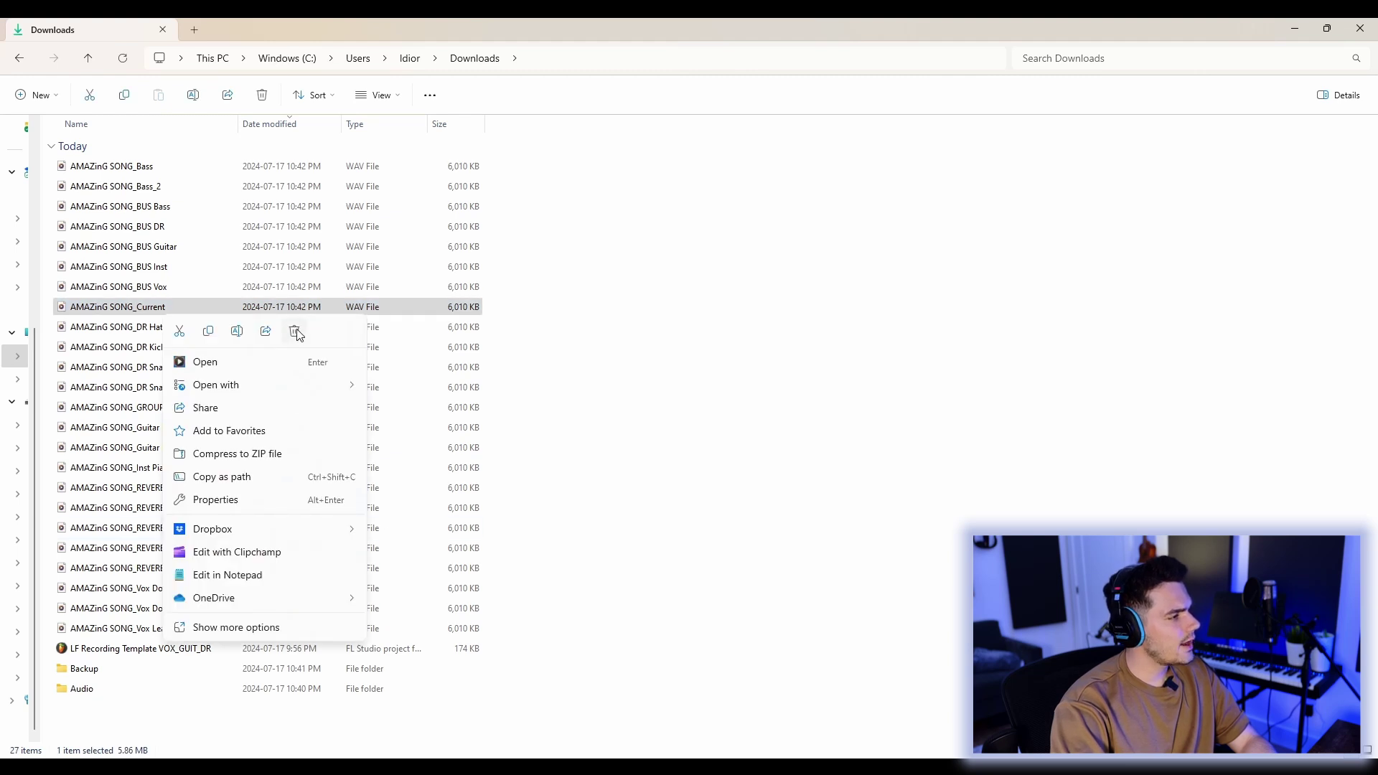
pyautogui.click(296, 332)
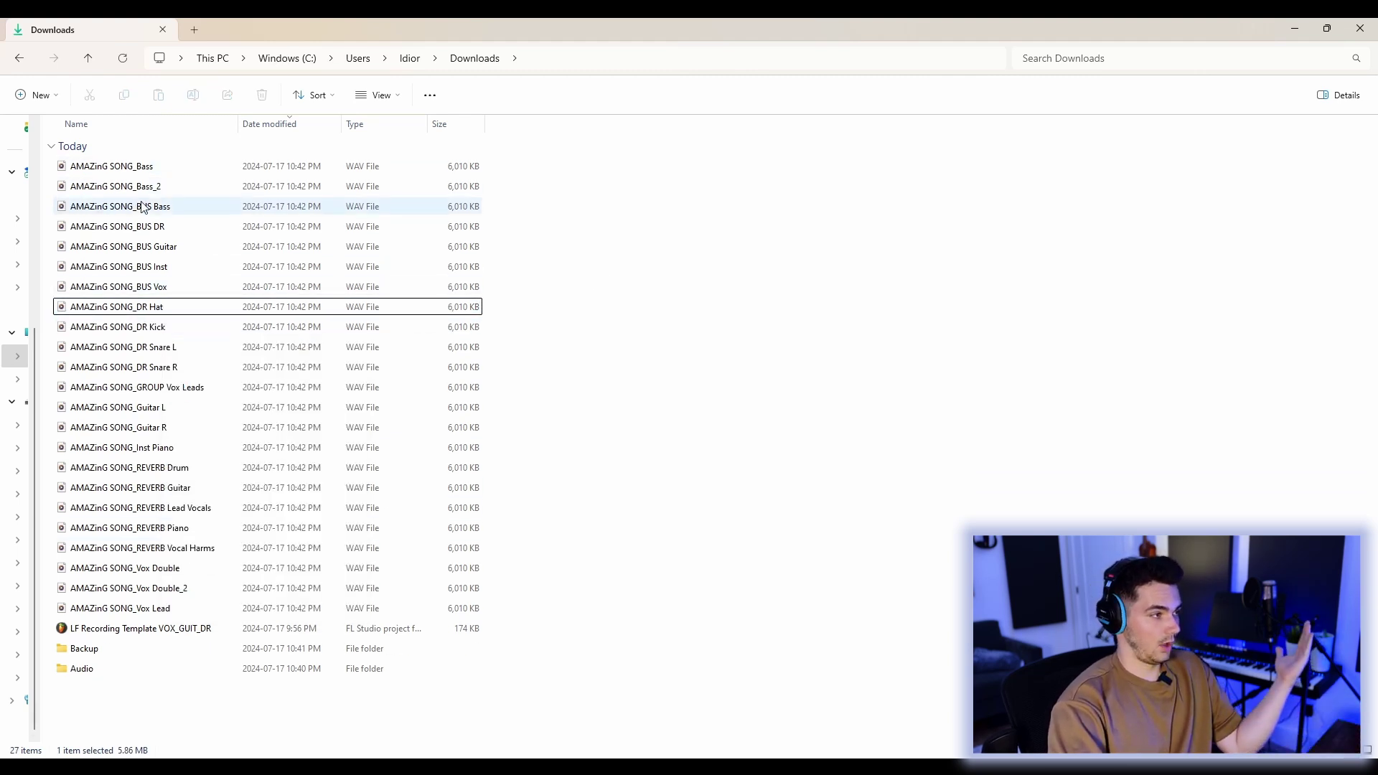
# Step: Highlight the exported files from BUS Bass to BUS Vox, and undo the last file deletion to restore AMAZinG SONG_Current
pyautogui.press('Up')
pyautogui.press('Up')
pyautogui.press('Up')
pyautogui.press('Up')
pyautogui.press('Up')
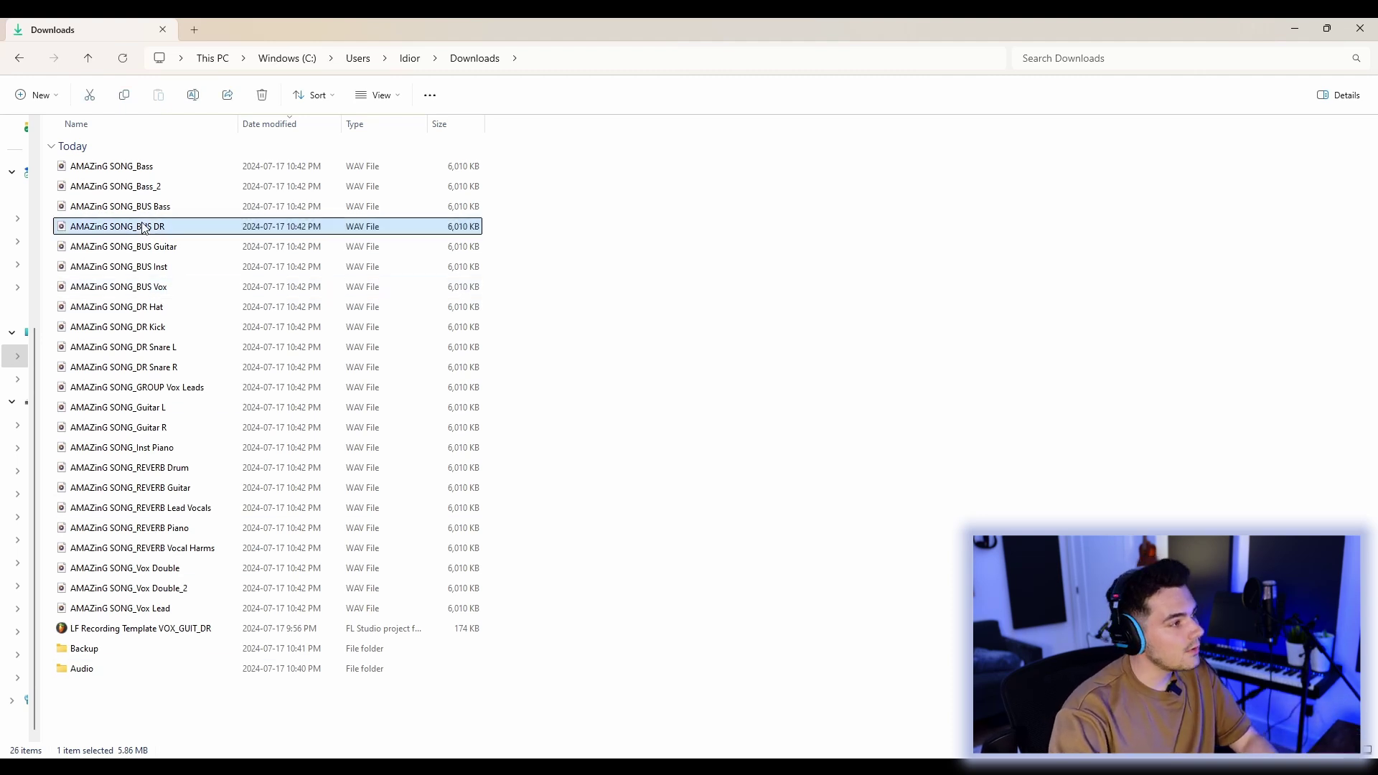
pyautogui.keyDown('shift'); pyautogui.click(172, 286); pyautogui.keyUp('shift')
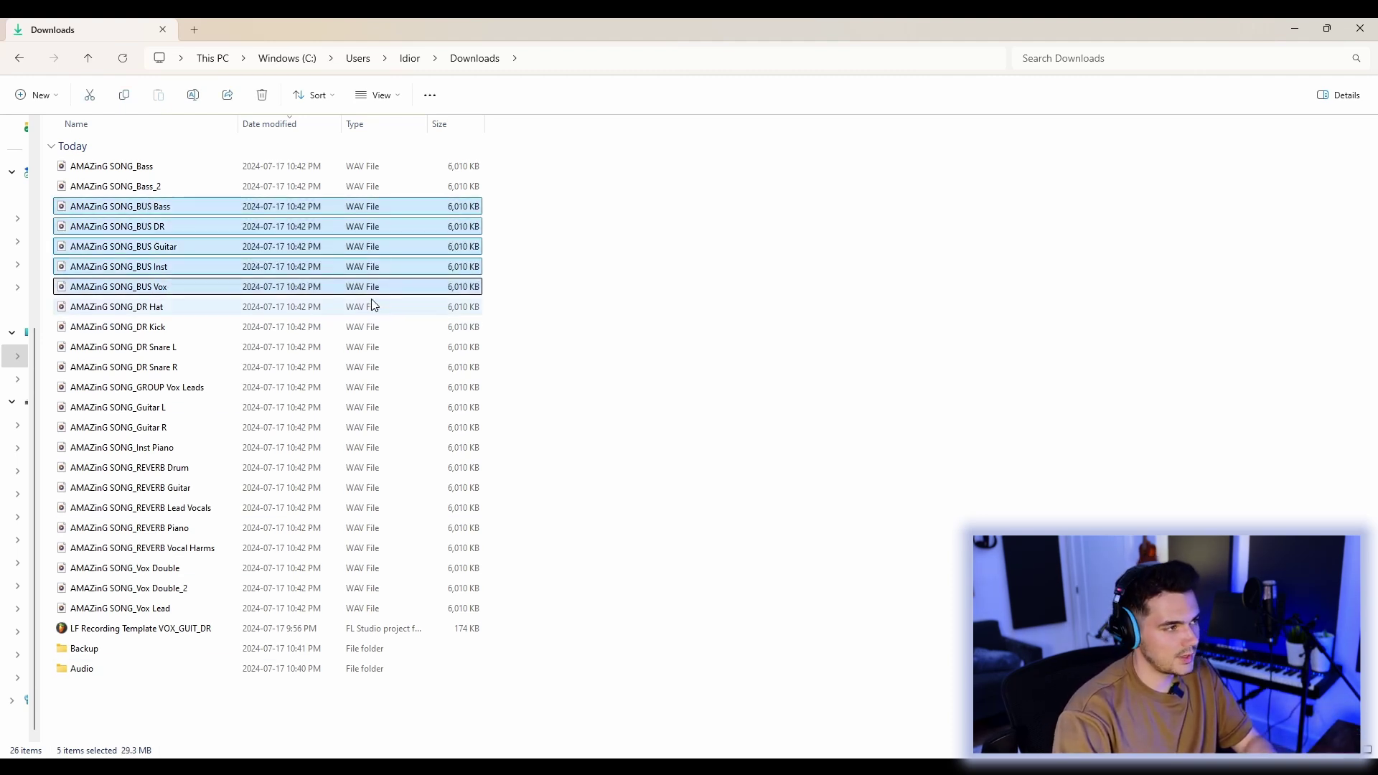
pyautogui.click(557, 280)
pyautogui.rightClick(556, 280)
pyautogui.click(612, 369)
# Step: Create two new folders named Multis and Stems inside the Downloads folder
pyautogui.rightClick(567, 324)
pyautogui.moveTo(711, 456)
pyautogui.click(785, 462)
pyautogui.write('Multis')
pyautogui.press('Return')
pyautogui.hotkey('ctrl', 'shift', 'n')
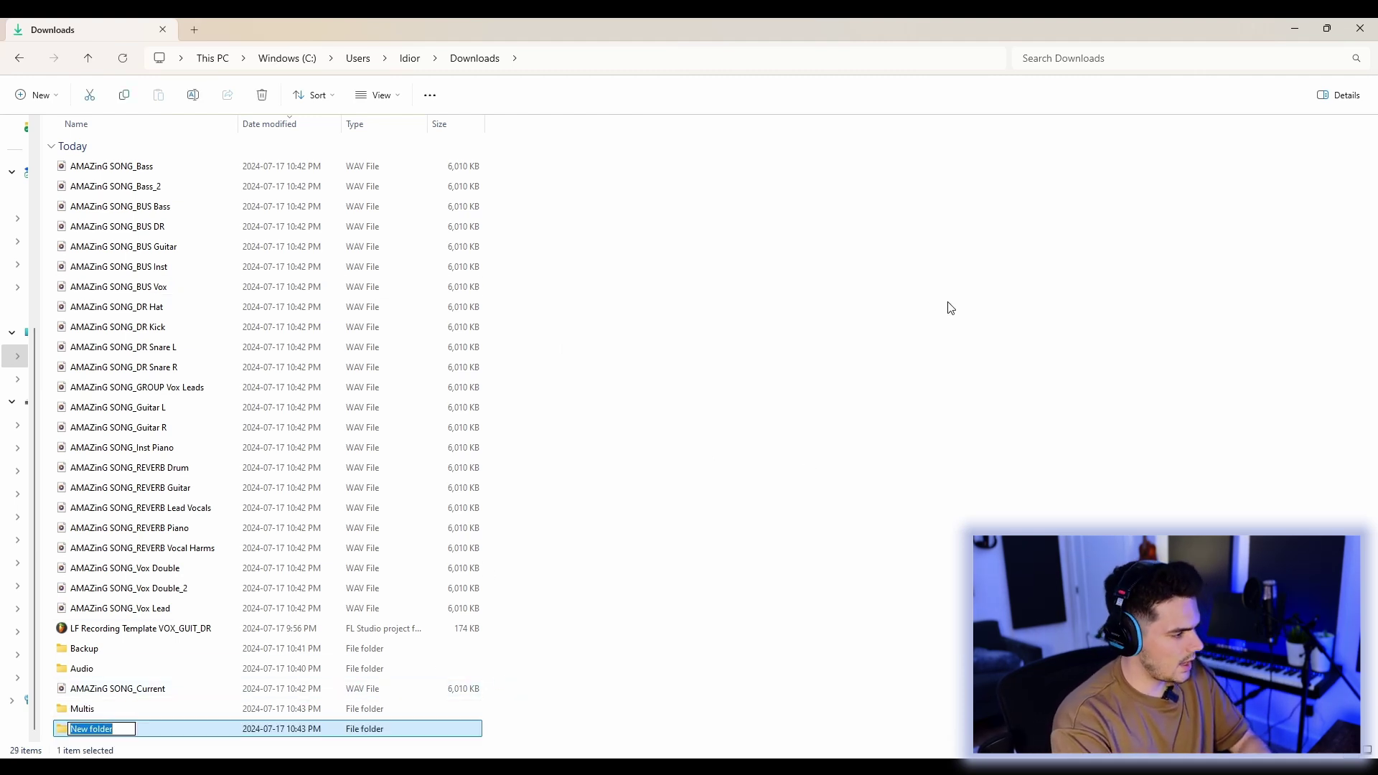
pyautogui.press('Return')
pyautogui.click(493, 529)
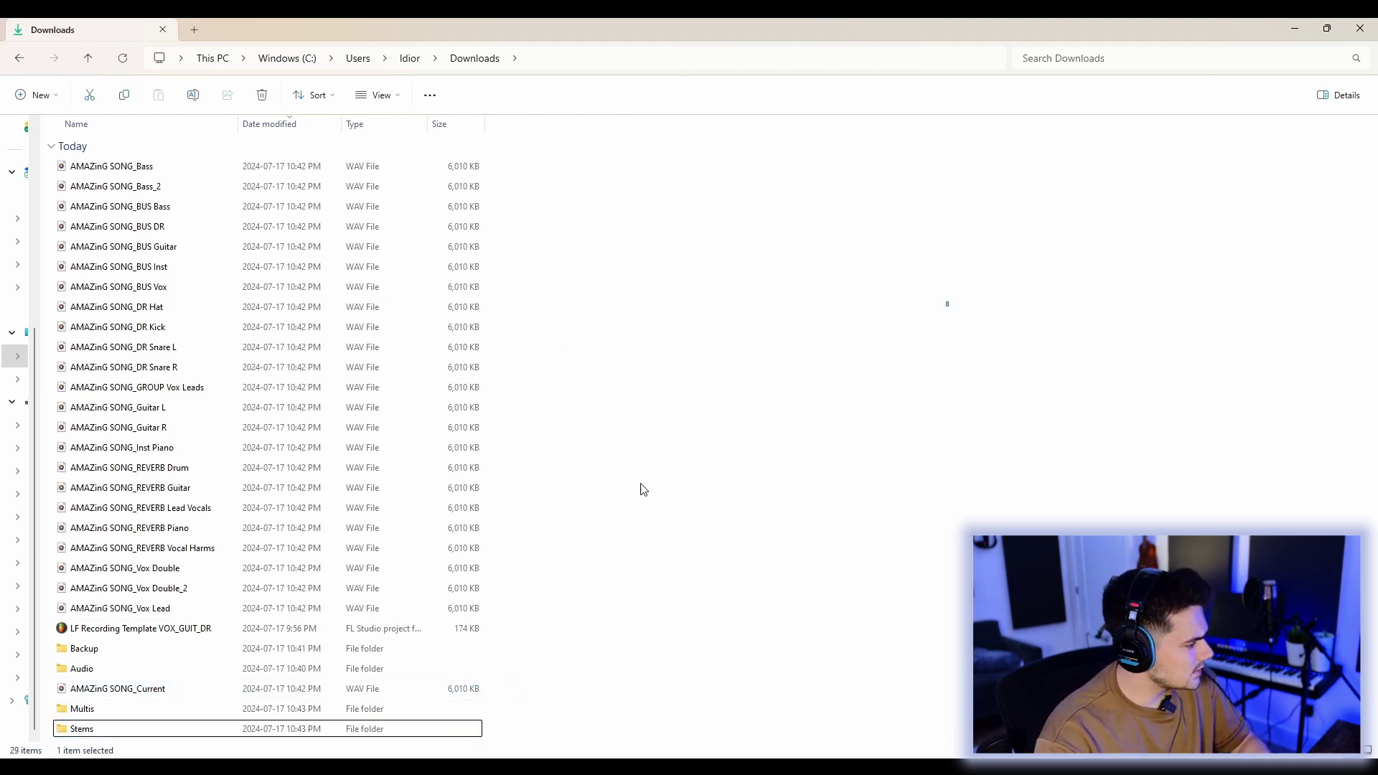
# Step: Move the exported REVERB, BUS and GROUP WAV files into the Stems folder and the remaining AMAZinG SONG WAV files into Multis
pyautogui.moveTo(45, 479); pyautogui.dragTo(115, 574)
pyautogui.moveTo(146, 500); pyautogui.dragTo(94, 674)
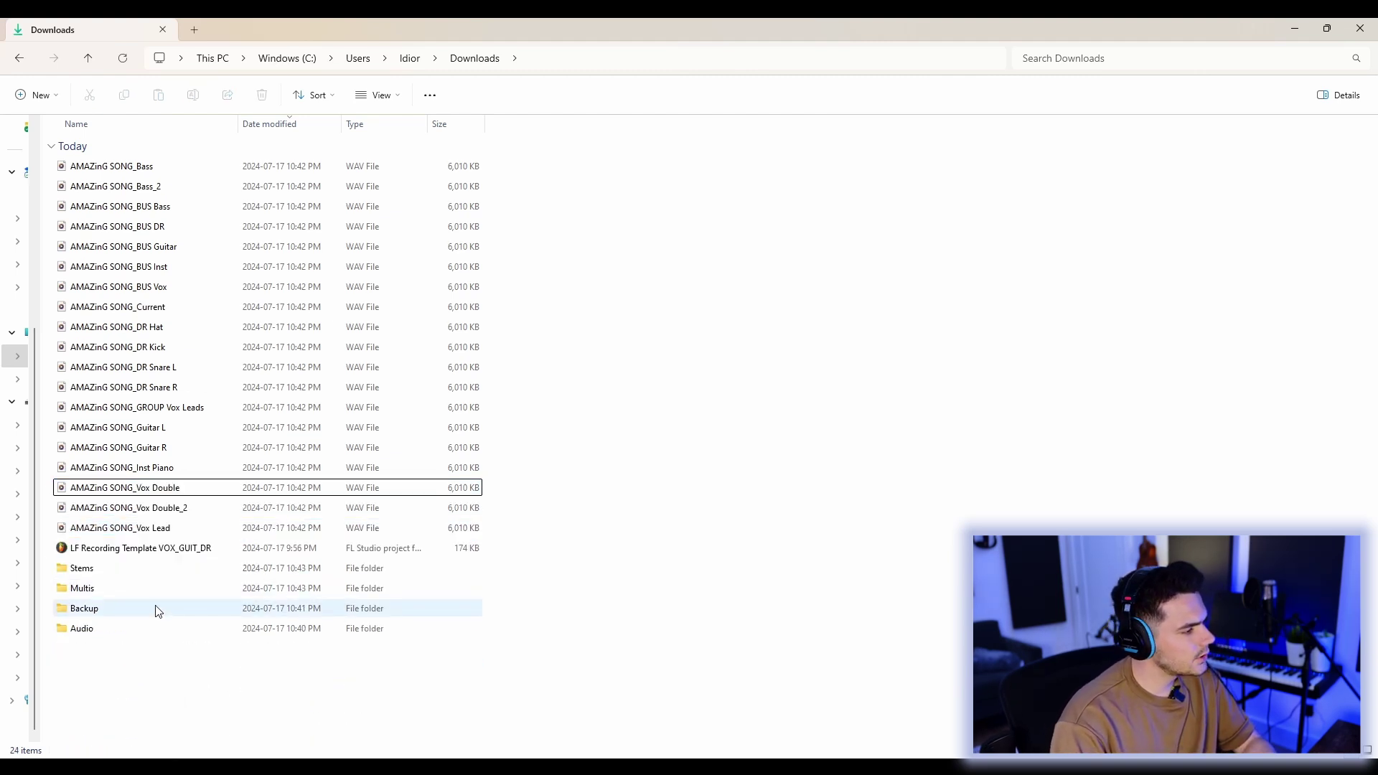
pyautogui.moveTo(183, 291); pyautogui.dragTo(179, 575)
pyautogui.moveTo(154, 307); pyautogui.dragTo(124, 470)
pyautogui.moveTo(80, 163); pyautogui.dragTo(151, 412)
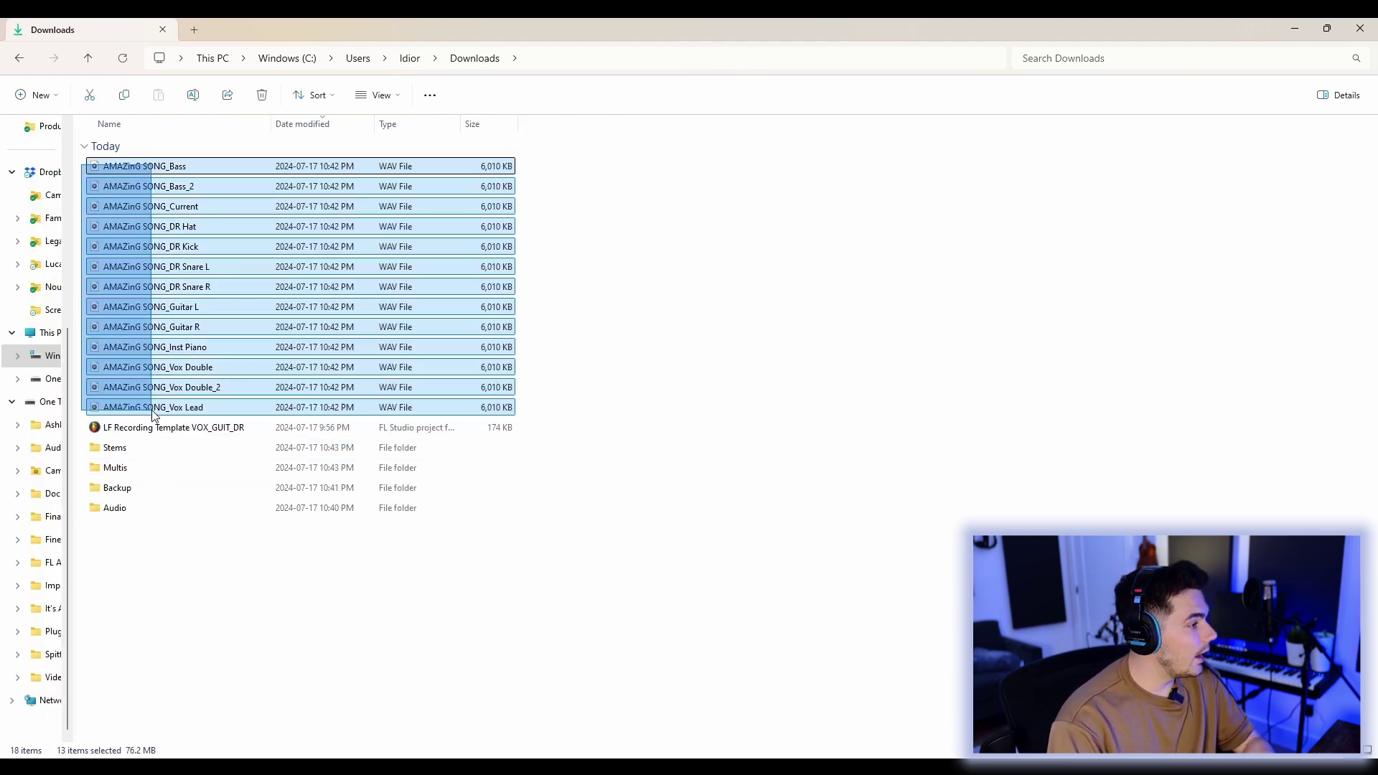
pyautogui.moveTo(164, 188); pyautogui.dragTo(164, 466)
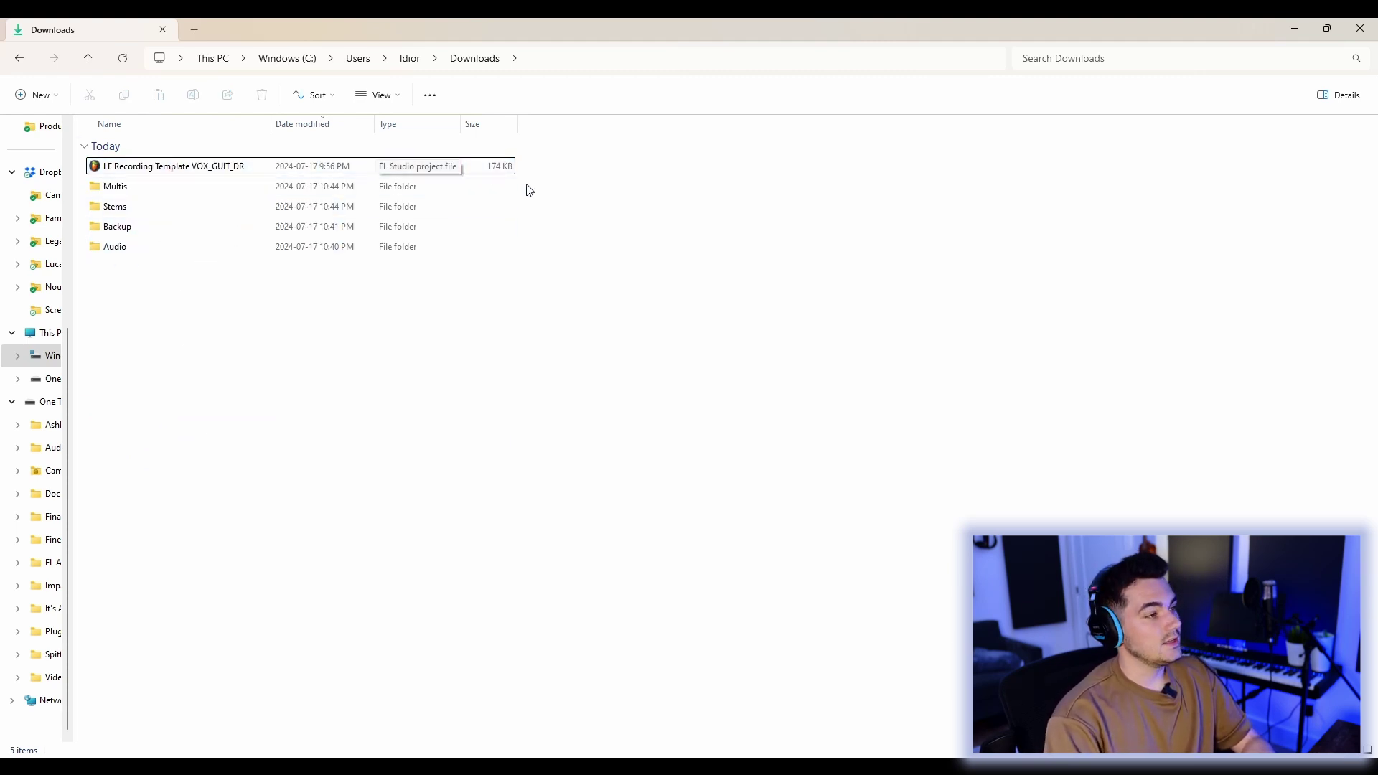
# Step: Open the Multis folder to check its individual track files, and close the File Explorer window
pyautogui.moveTo(530, 185); pyautogui.dragTo(111, 185)
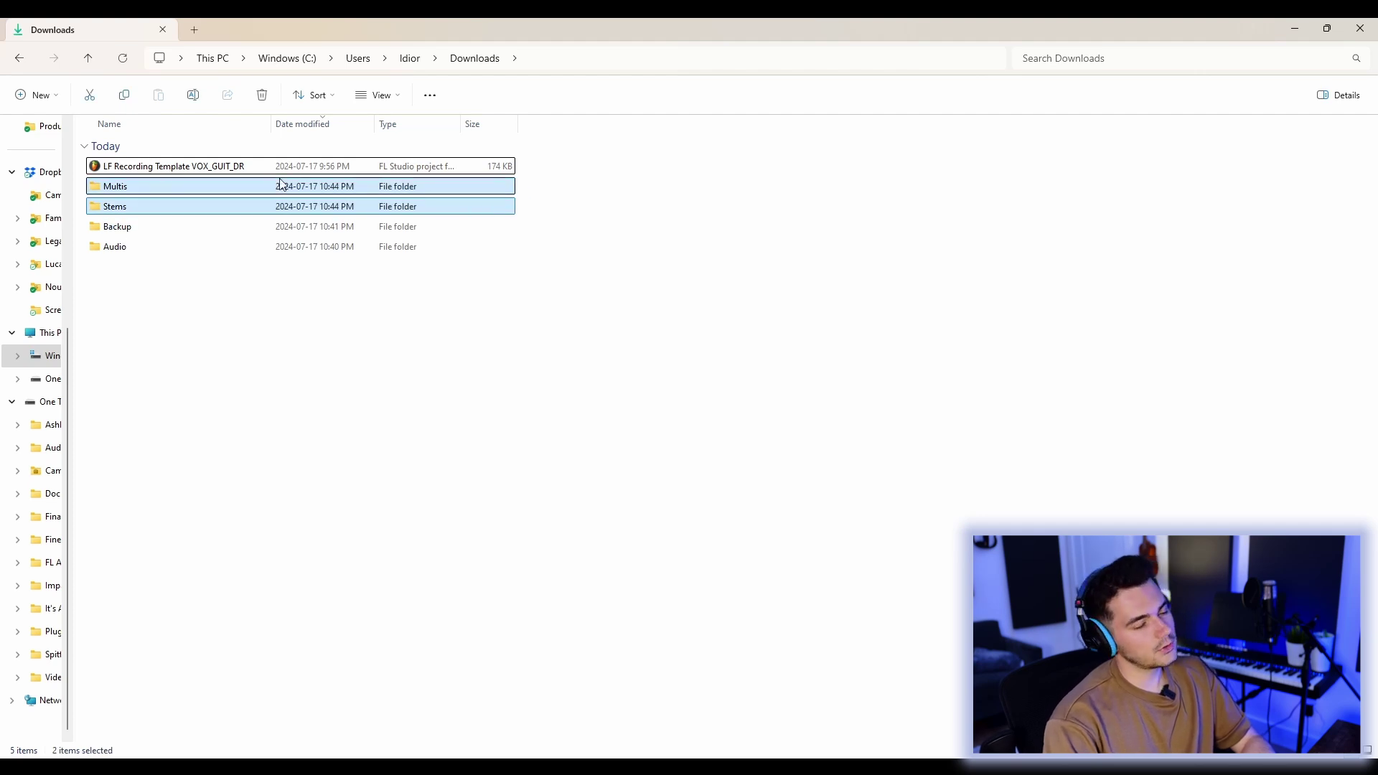
pyautogui.click(718, 270)
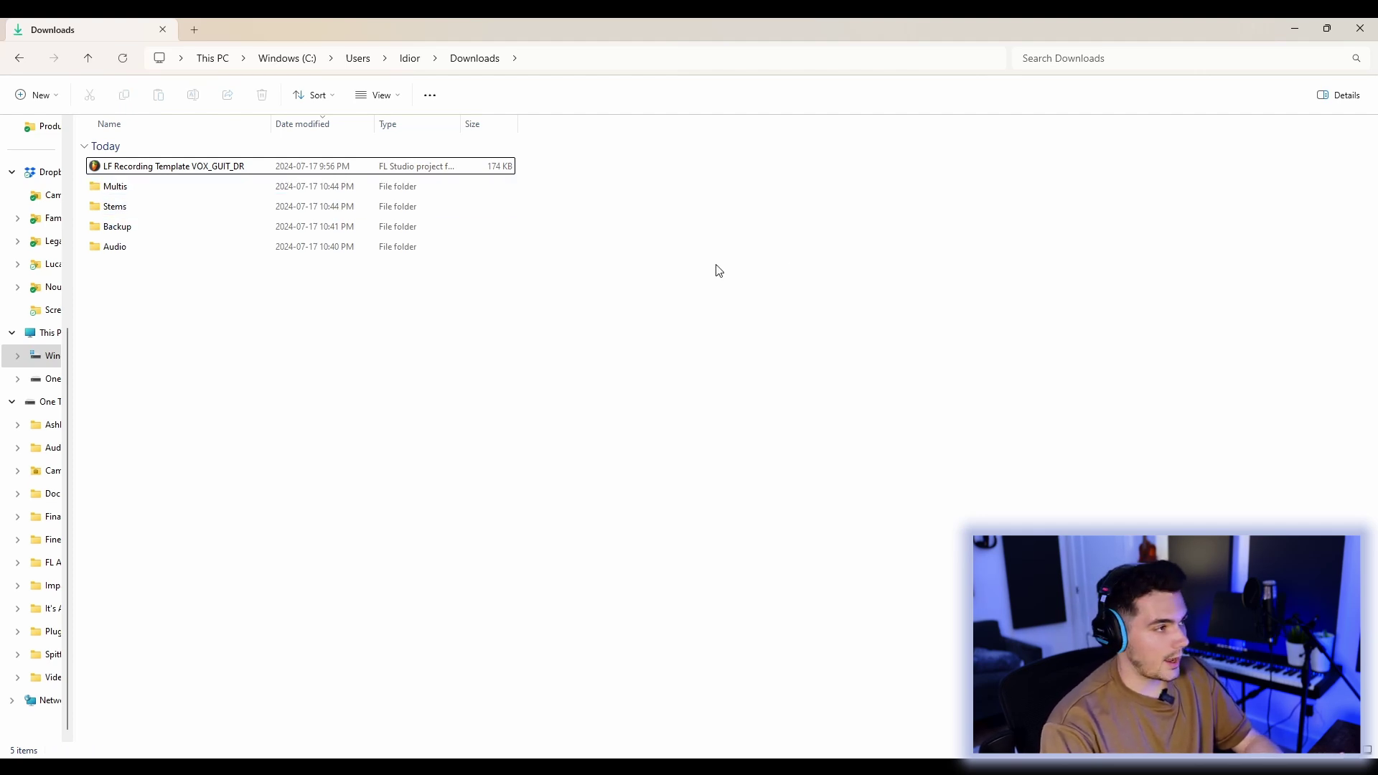
pyautogui.doubleClick(207, 192)
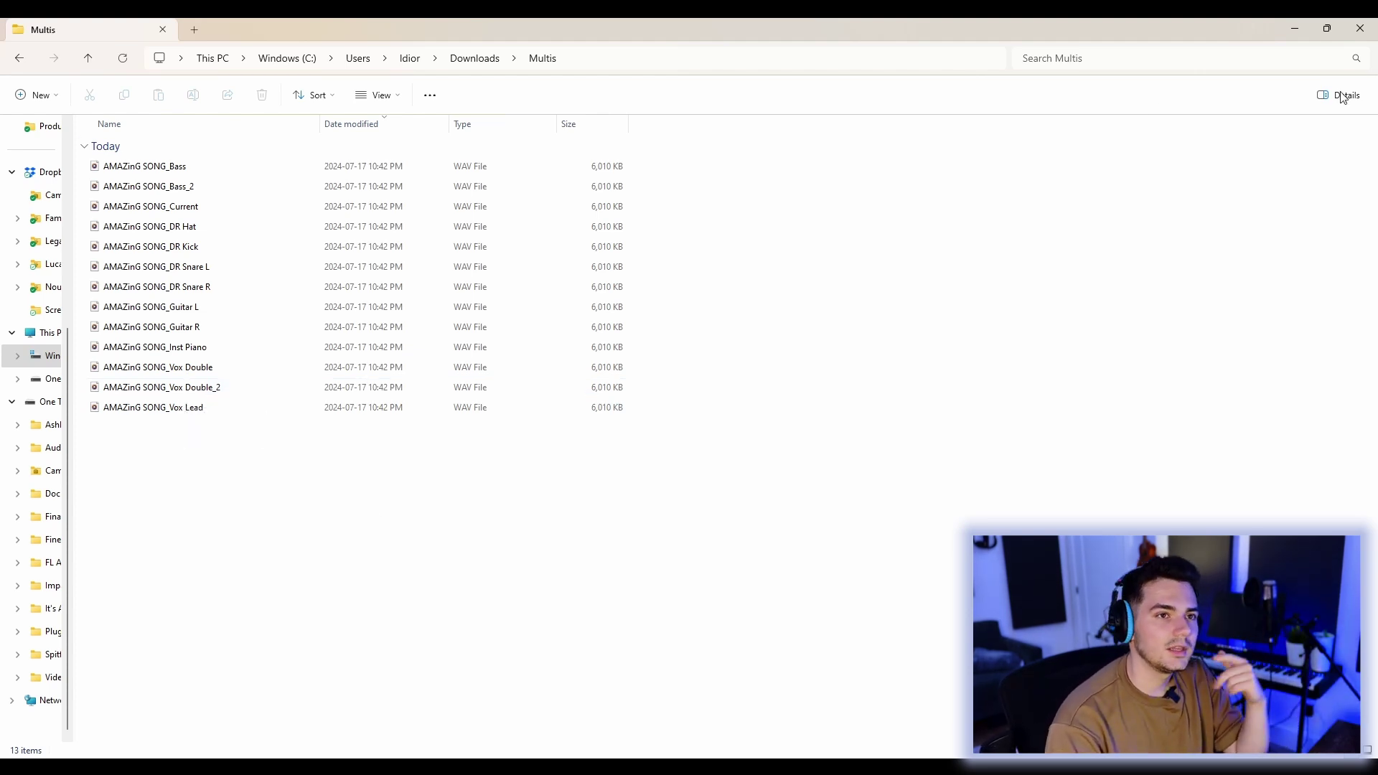
pyautogui.click(1367, 26)
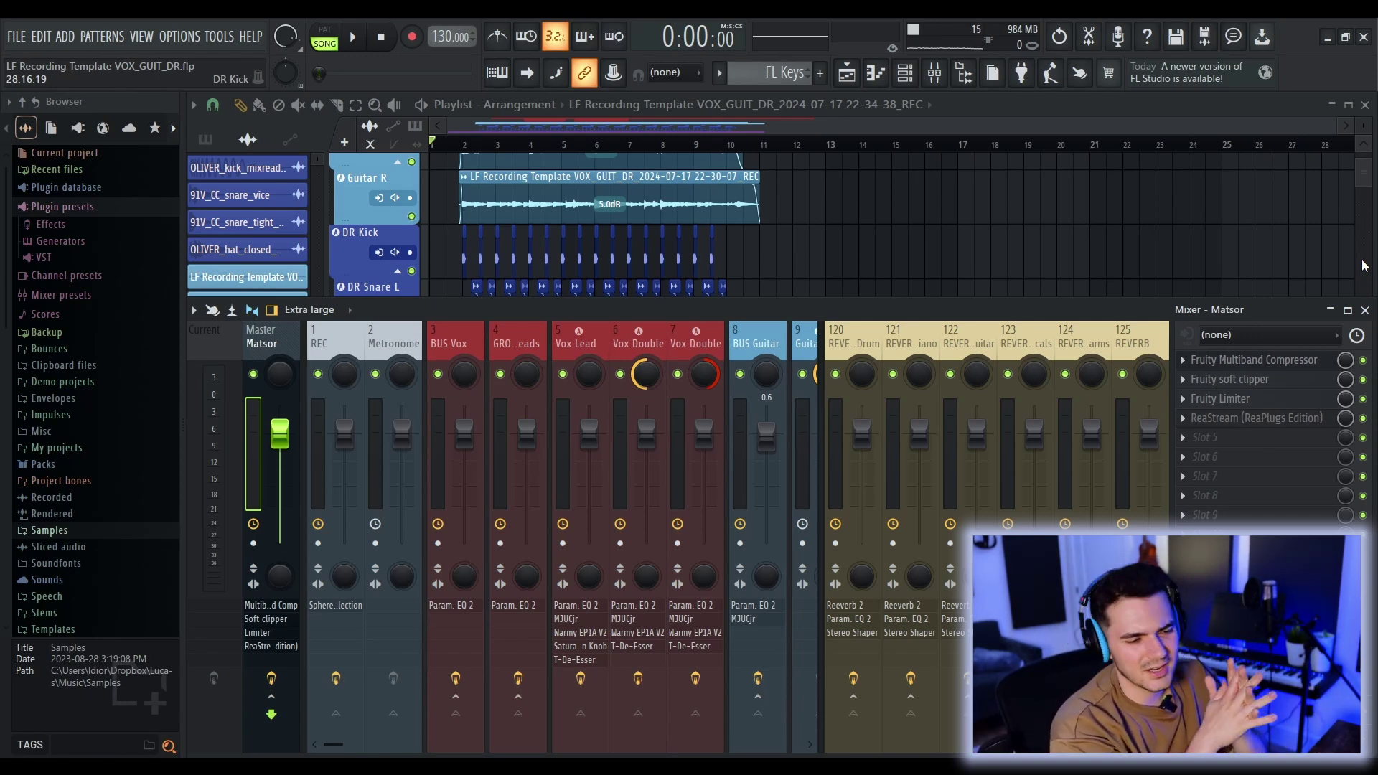
# Step: Open the Fruity Multiband Compressor on the Matsor master track, examine its three bands, and close it
pyautogui.click(1259, 366)
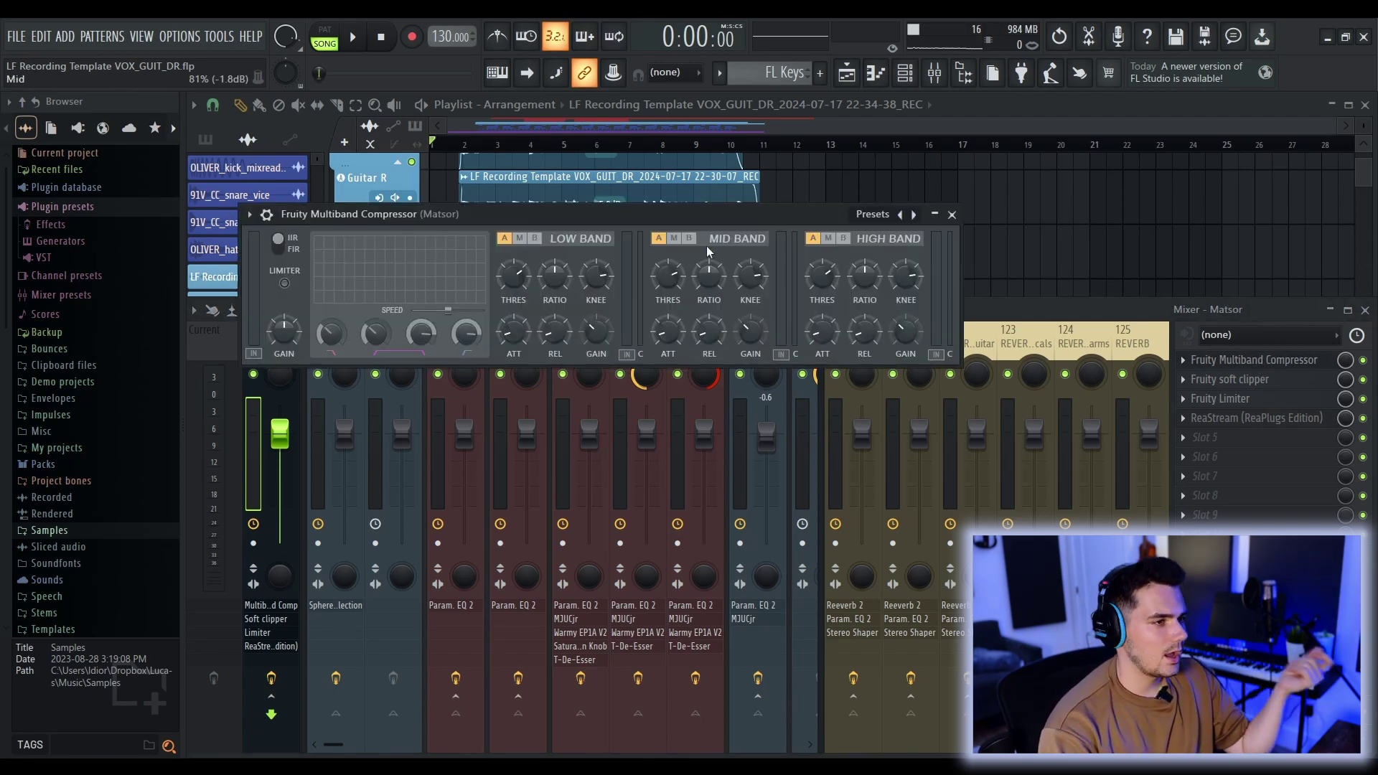
pyautogui.moveTo(703, 214); pyautogui.dragTo(911, 254)
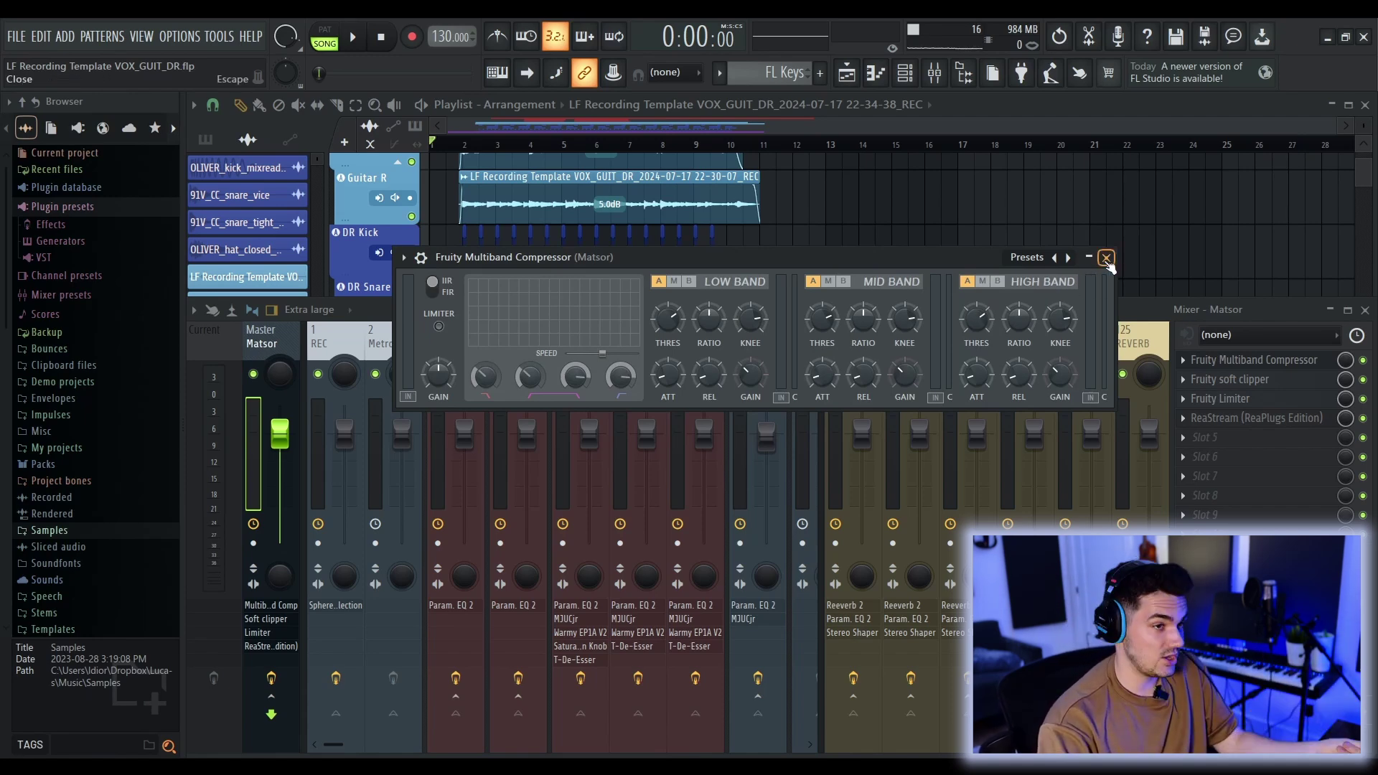
pyautogui.click(1105, 258)
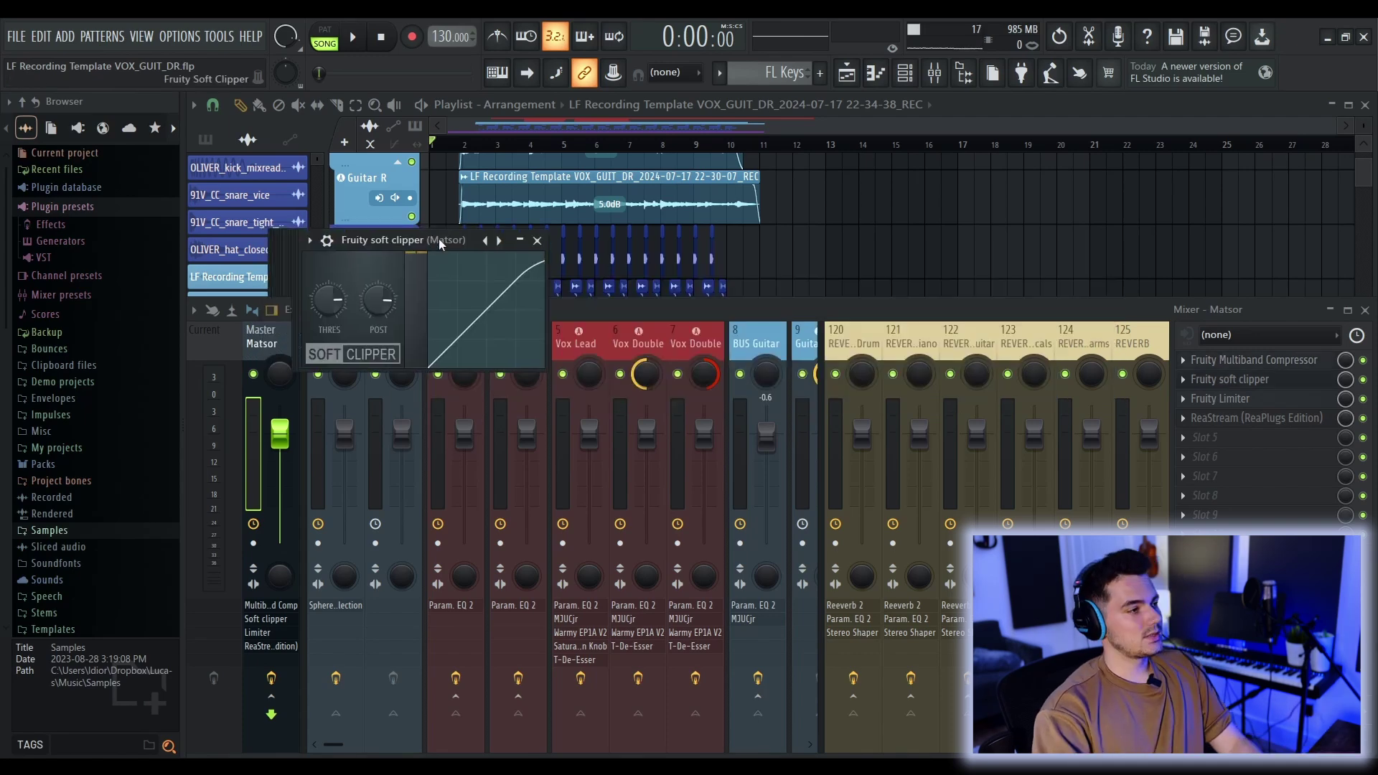
# Step: Lower the master's Fruity soft clipper threshold to about -51.8 dB during playback, adjust its post level, and review the Fruity Limiter and ReaStream
pyautogui.moveTo(437, 238); pyautogui.dragTo(788, 220)
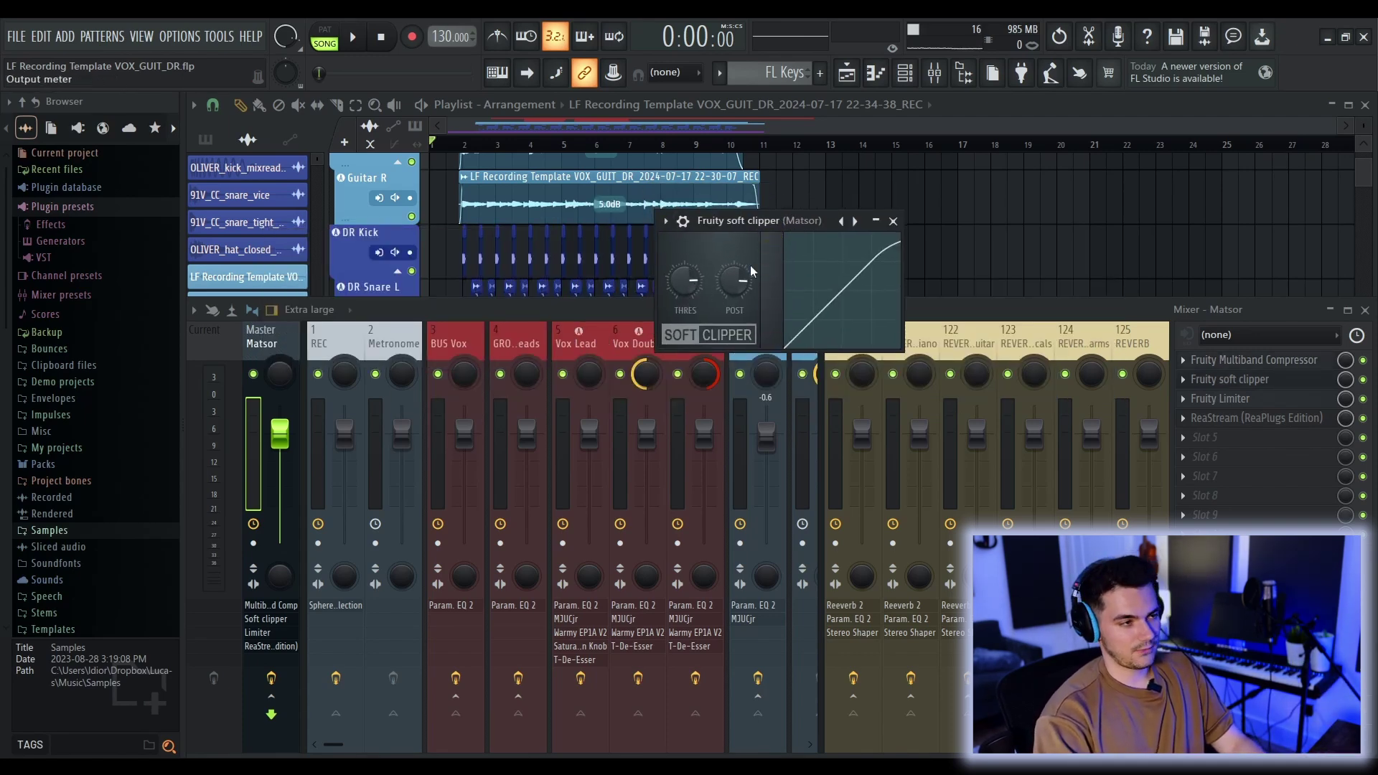
pyautogui.moveTo(687, 286); pyautogui.dragTo(687, 337)
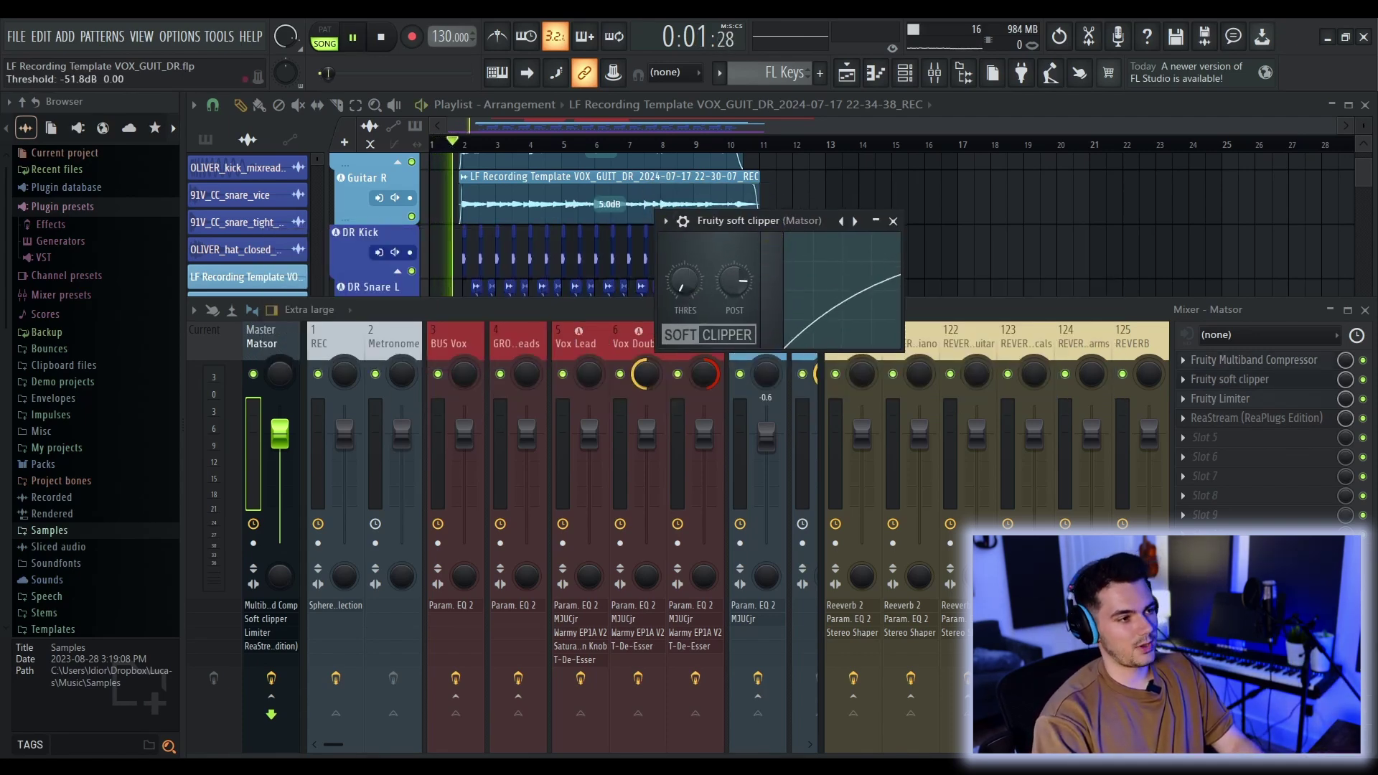
pyautogui.moveTo(734, 281); pyautogui.dragTo(734, 244)
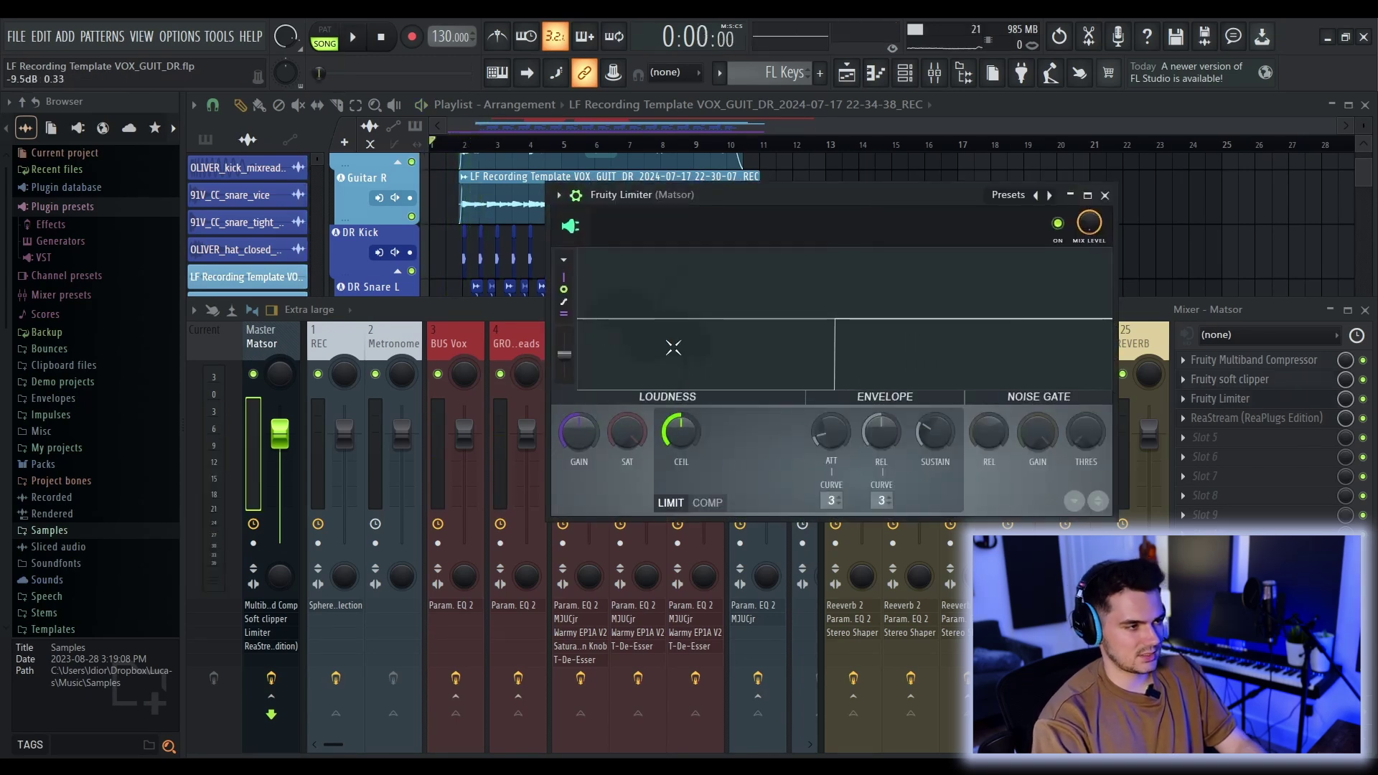
pyautogui.click(1105, 196)
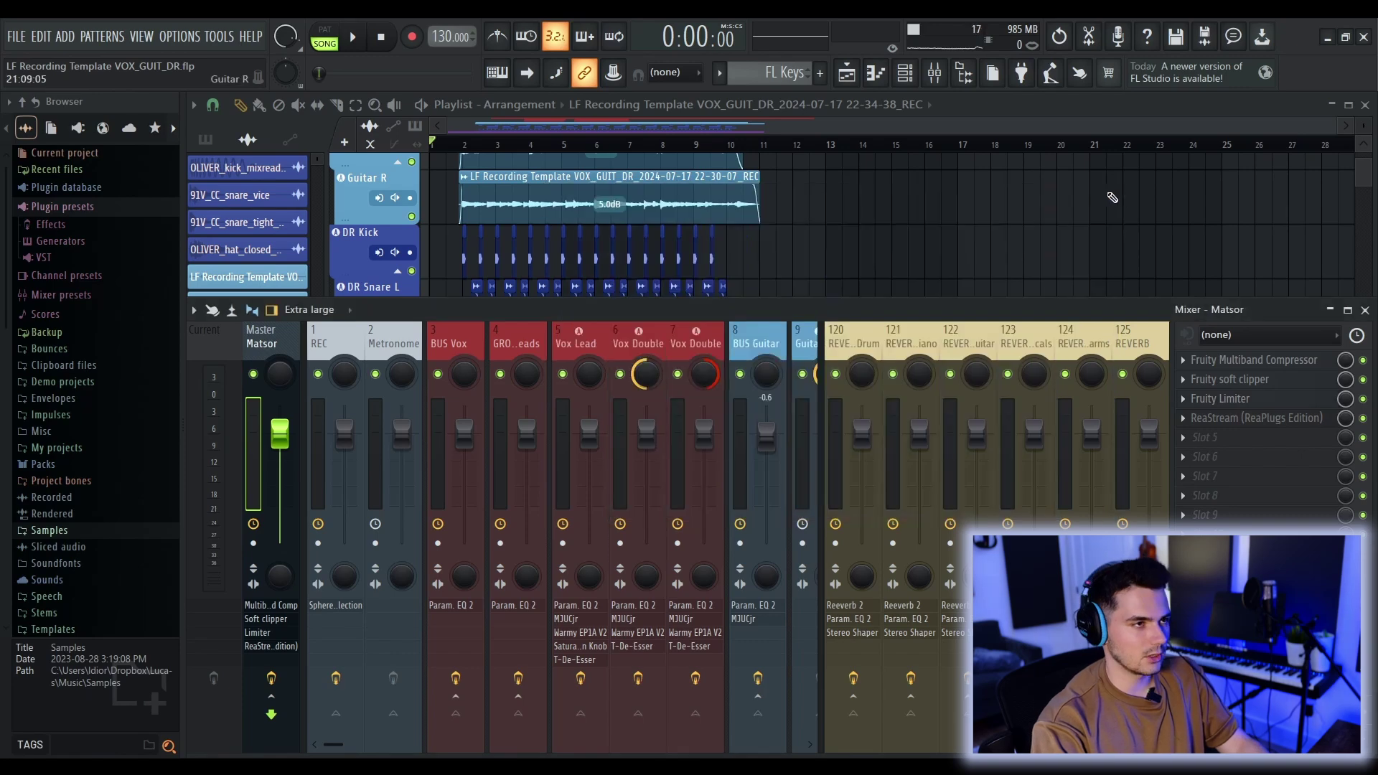
pyautogui.click(1247, 419)
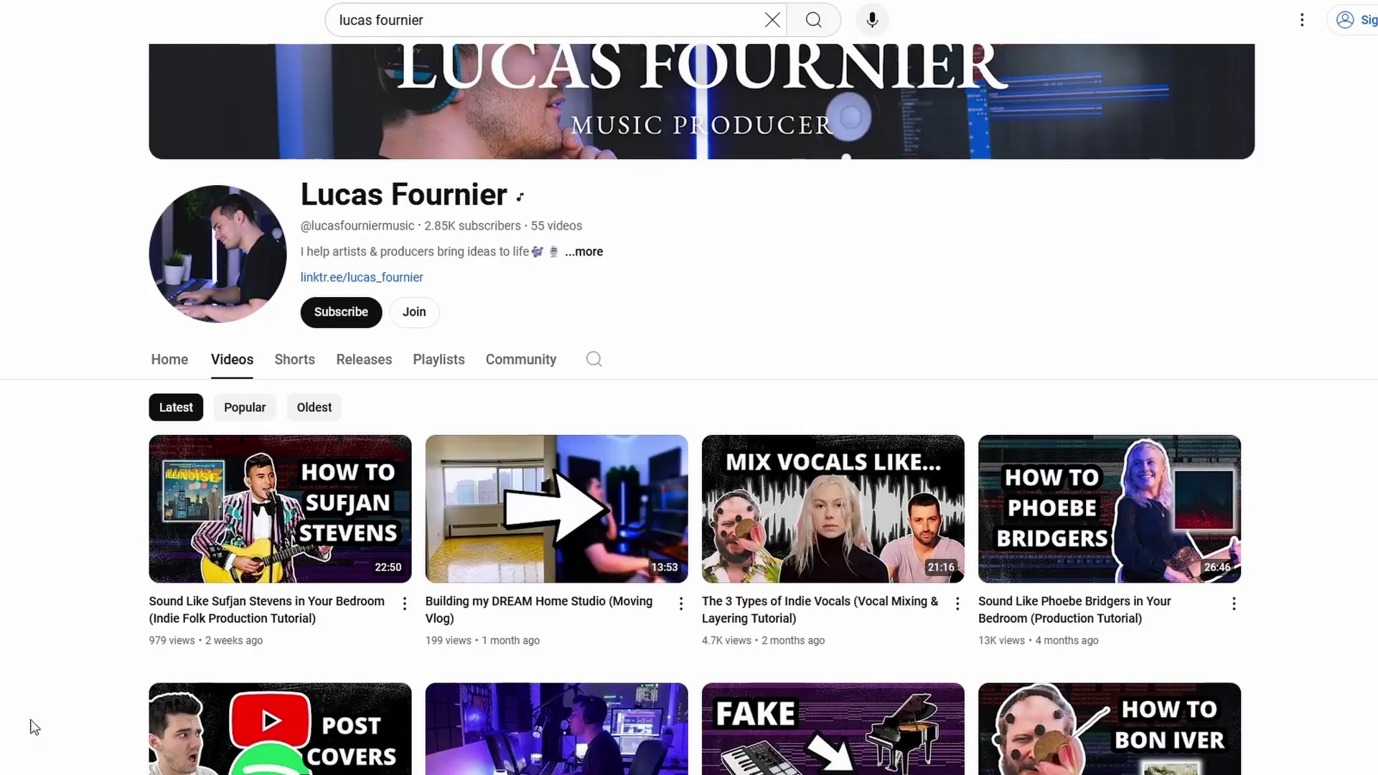
# Step: Switch to YouTube, browse the producer's channel videos, and open the channel membership offer from the Sufjan Stevens tutorial page
pyautogui.scroll(-8, 9, 661)
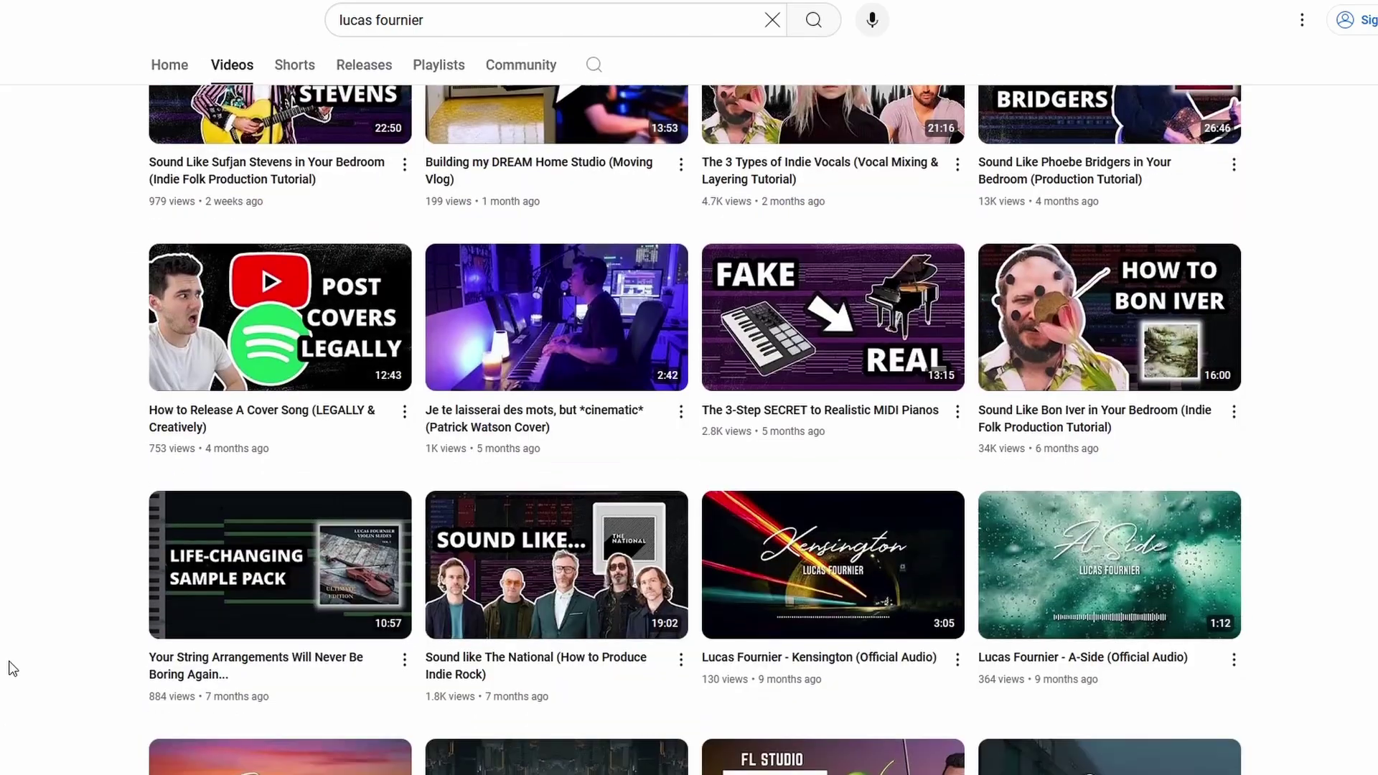
pyautogui.scroll(3, 10, 661)
pyautogui.scroll(7, 12, 668)
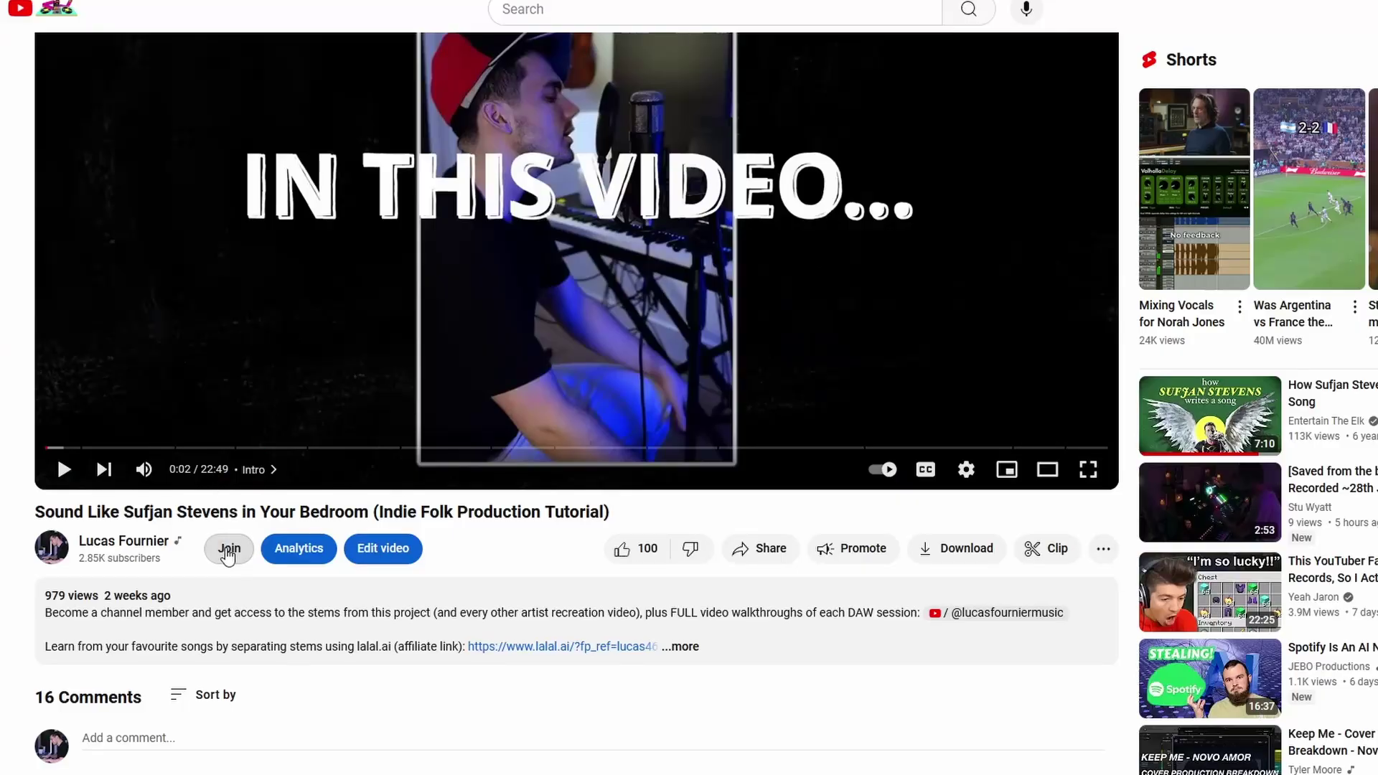
pyautogui.click(226, 550)
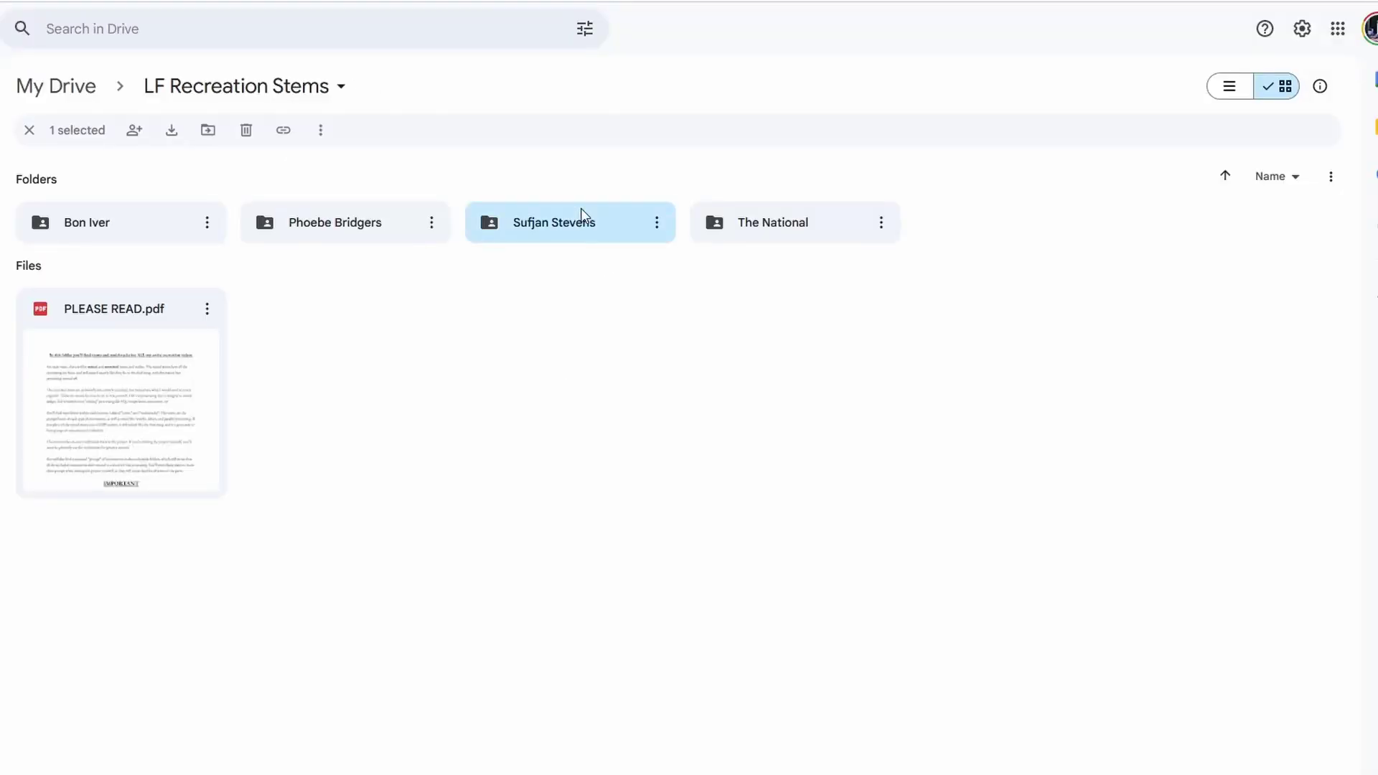
# Step: Open the MIXED folder of the Sufjan Stevens stems in Google Drive, and look through the channel's members-only videos and posts
pyautogui.doubleClick(580, 212)
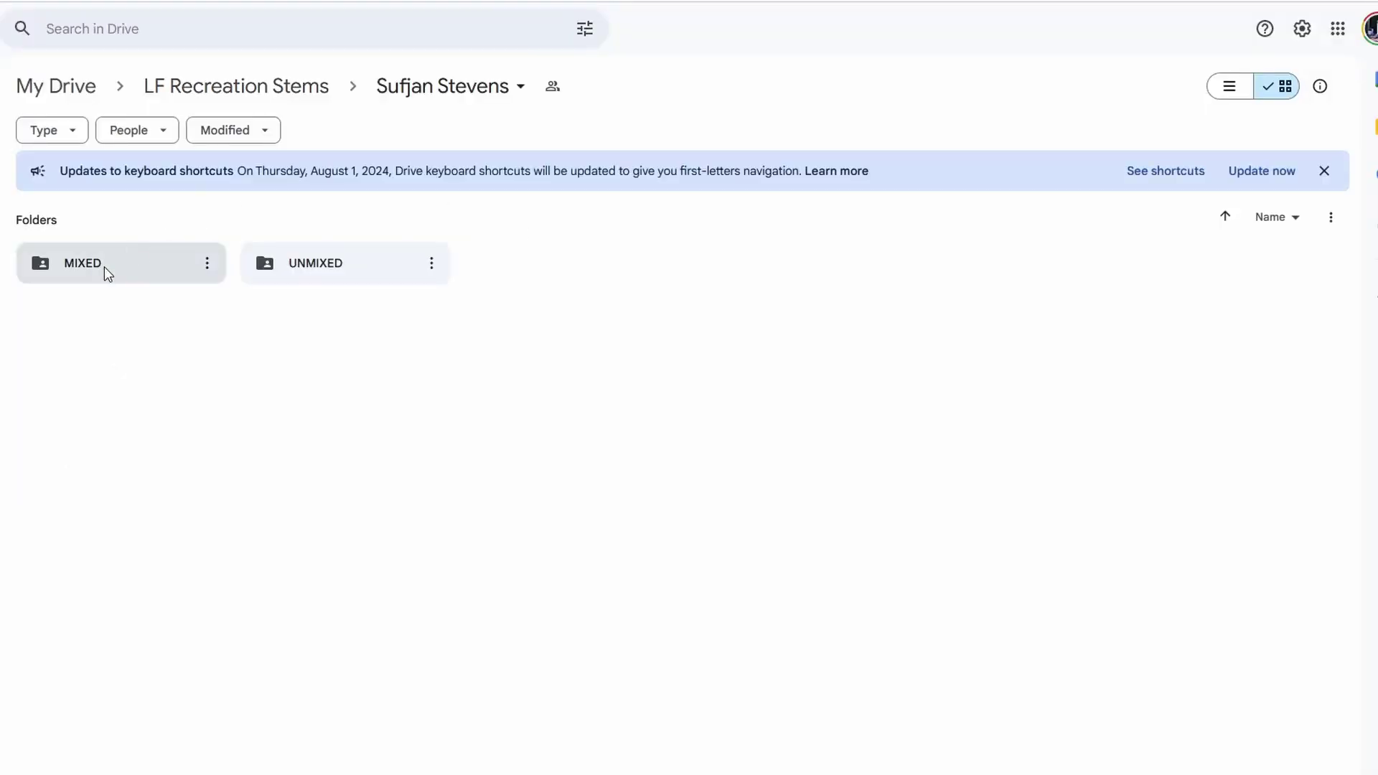
pyautogui.doubleClick(105, 264)
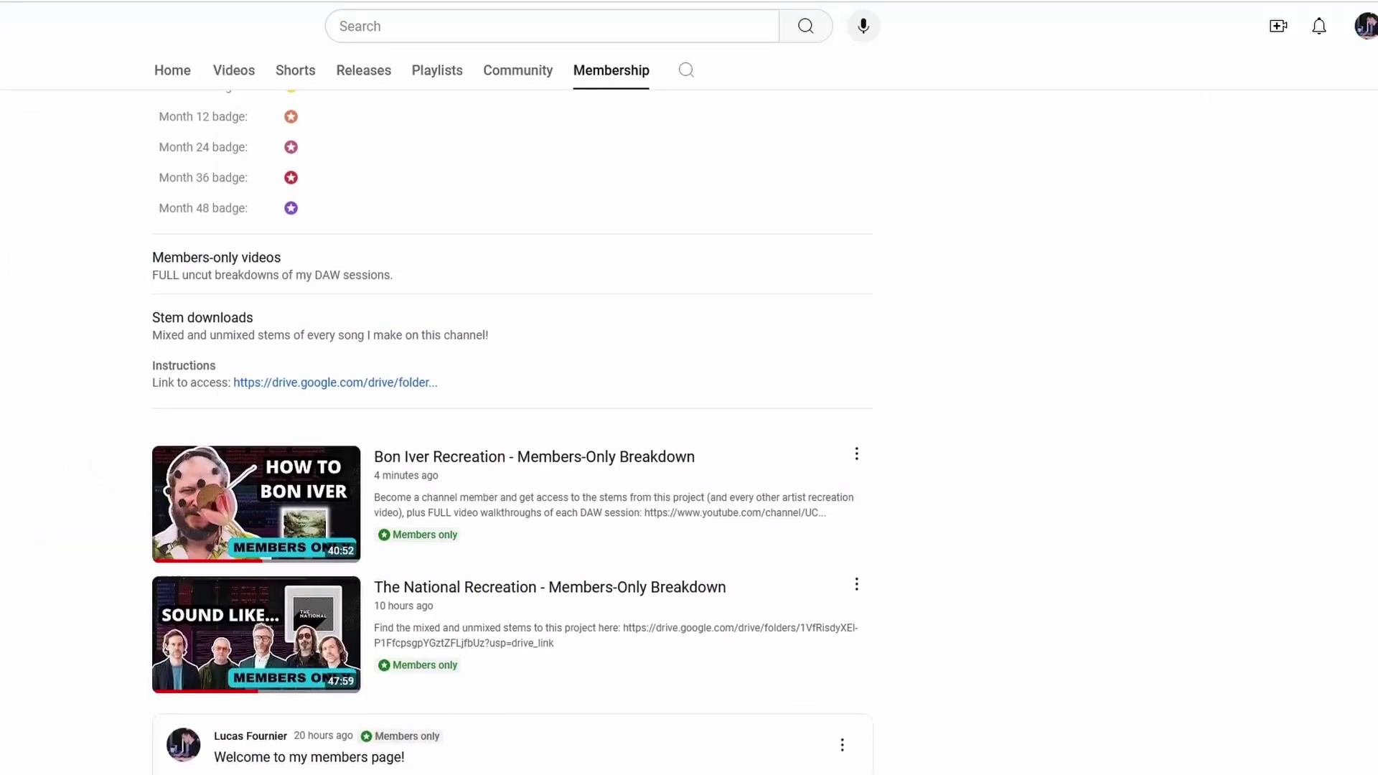
pyautogui.scroll(-4, 420, 430)
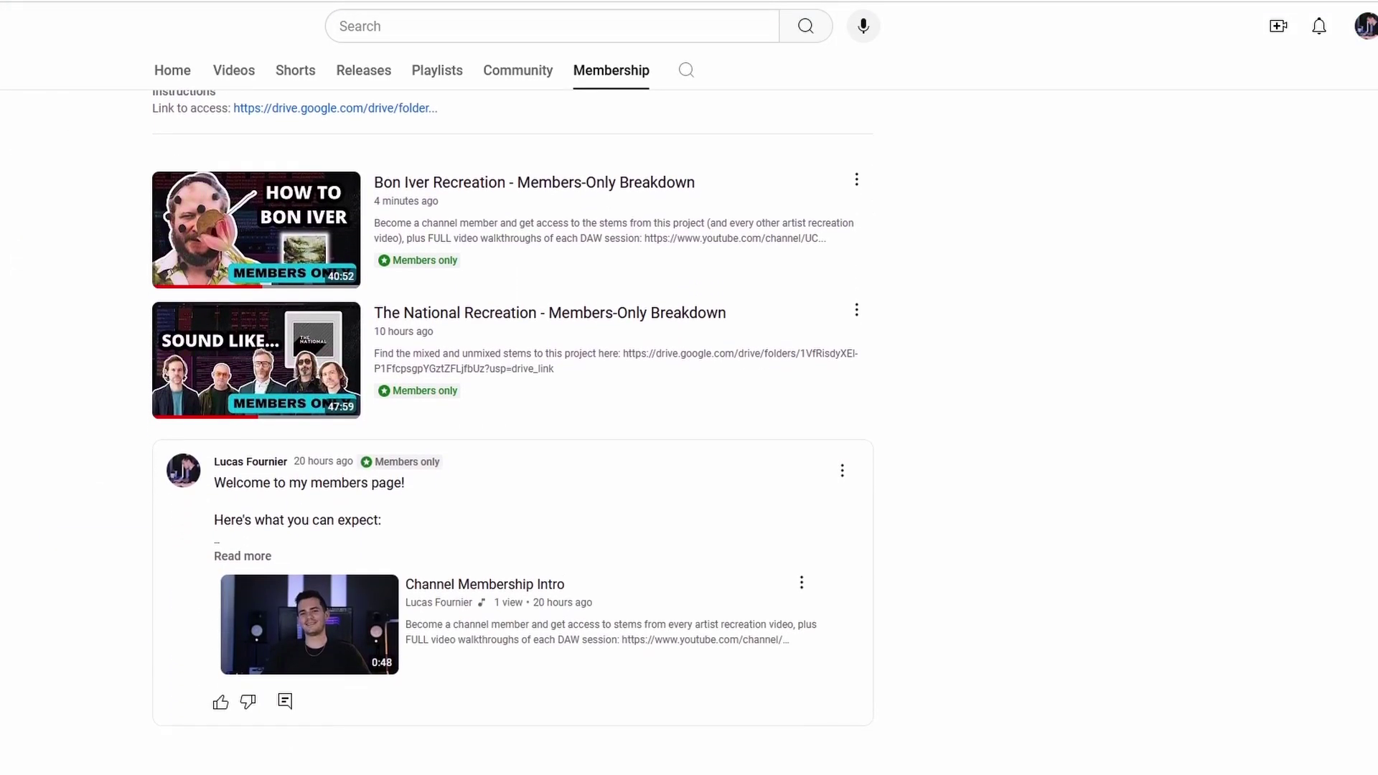